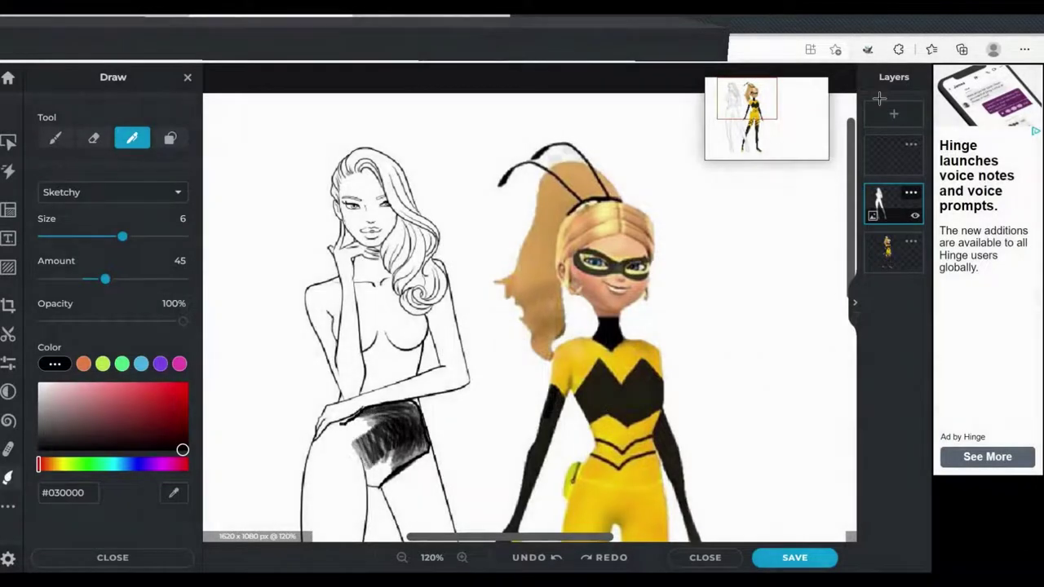
# Shade the hip section of the sketched figure's bodysuit solid black using the Sketchy pen, lowering the amount to 36
pyautogui.moveTo(365, 473)
pyautogui.mouseDown()
pyautogui.moveTo(314, 449)
pyautogui.moveTo(378, 436)
pyautogui.moveTo(342, 477)
pyautogui.moveTo(403, 452)
pyautogui.moveTo(412, 412)
pyautogui.moveTo(367, 422)
pyautogui.mouseUp()
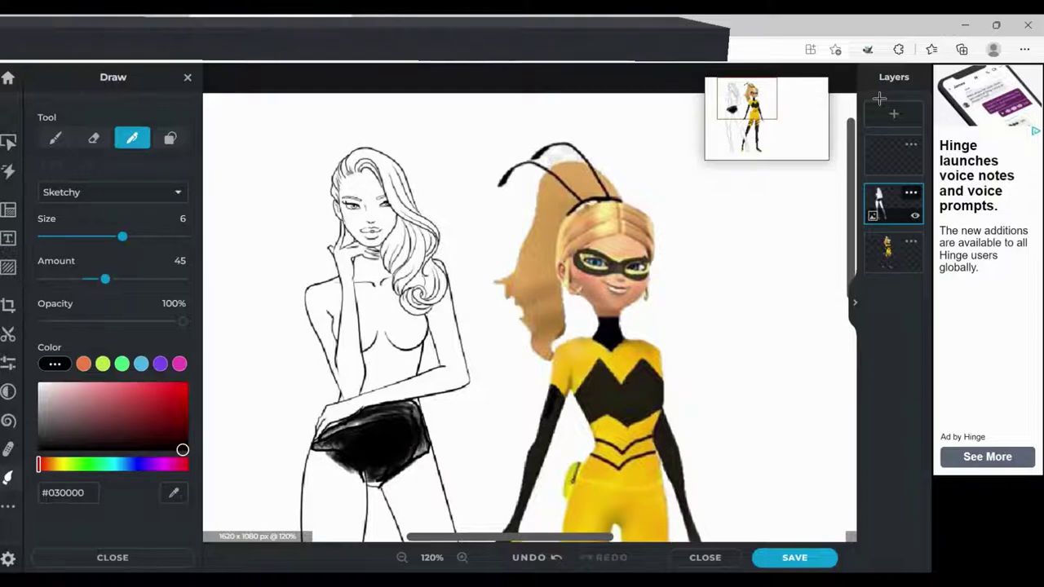
pyautogui.moveTo(104, 279); pyautogui.dragTo(94, 279)
pyautogui.moveTo(414, 400); pyautogui.dragTo(328, 429)
pyautogui.moveTo(395, 418); pyautogui.dragTo(411, 411)
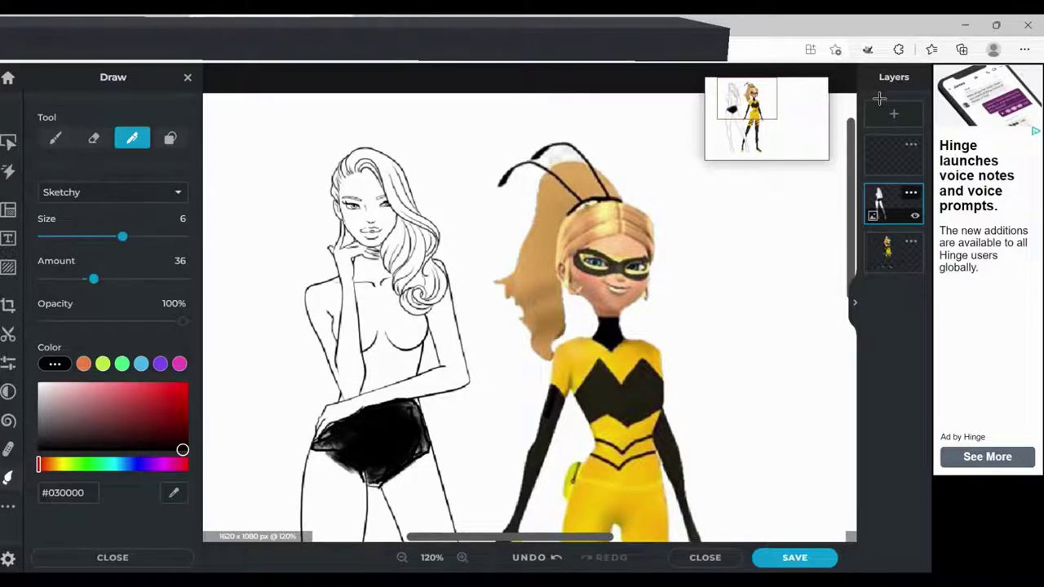
pyautogui.moveTo(417, 453); pyautogui.dragTo(417, 408)
# Draw a black V-neck bodice above the crossed forearm and fill it, including the small area beneath the raised arm
pyautogui.moveTo(398, 310)
pyautogui.mouseDown()
pyautogui.moveTo(369, 390)
pyautogui.moveTo(398, 333)
pyautogui.mouseUp()
pyautogui.moveTo(384, 383)
pyautogui.mouseDown()
pyautogui.moveTo(420, 316)
pyautogui.moveTo(394, 367)
pyautogui.mouseUp()
pyautogui.moveTo(412, 310)
pyautogui.mouseDown()
pyautogui.moveTo(373, 347)
pyautogui.moveTo(367, 391)
pyautogui.moveTo(366, 322)
pyautogui.mouseUp()
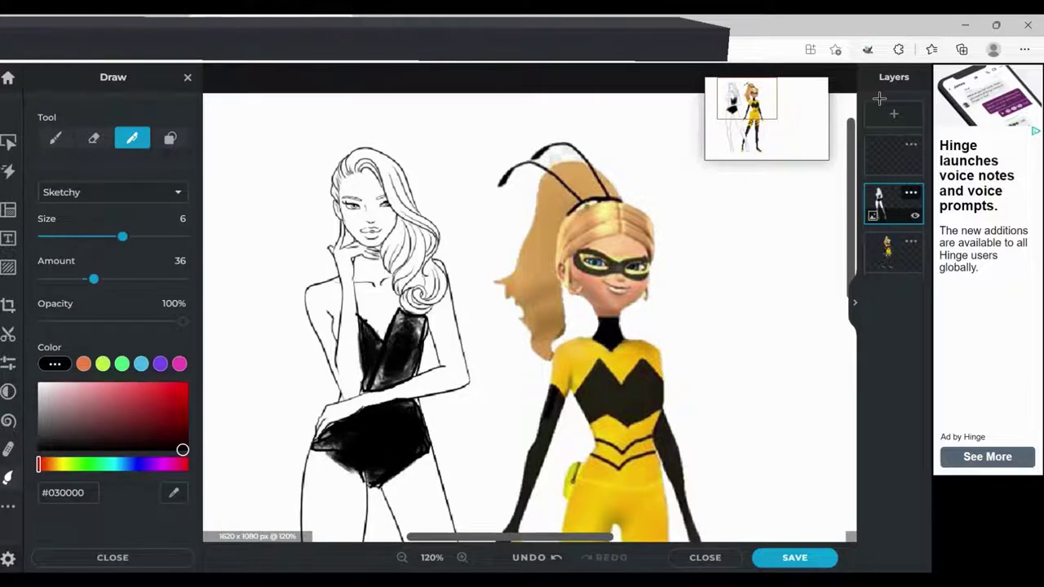
pyautogui.moveTo(334, 313)
pyautogui.mouseDown()
pyautogui.moveTo(336, 337)
pyautogui.moveTo(336, 320)
pyautogui.moveTo(339, 330)
pyautogui.mouseUp()
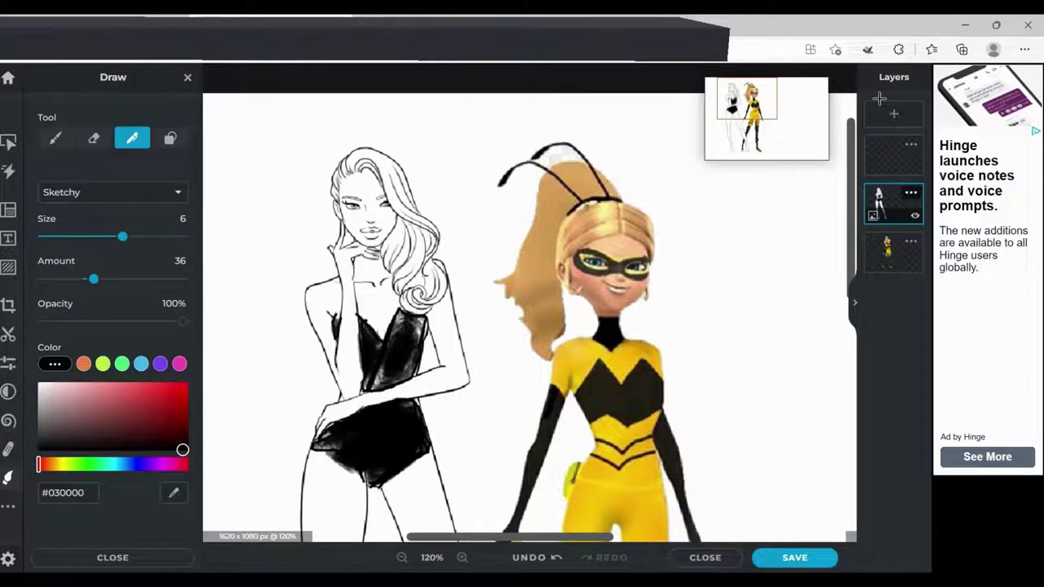
pyautogui.moveTo(417, 325)
pyautogui.mouseDown()
pyautogui.moveTo(418, 334)
pyautogui.moveTo(404, 324)
pyautogui.moveTo(380, 382)
pyautogui.moveTo(395, 374)
pyautogui.moveTo(400, 323)
pyautogui.moveTo(408, 372)
pyautogui.mouseUp()
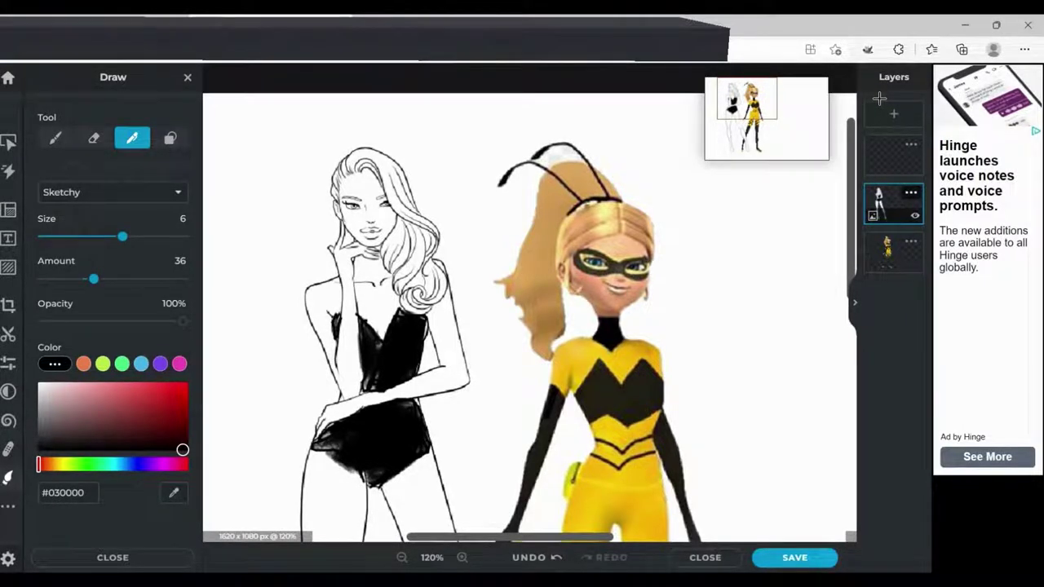
# Set the eraser's softness to 0% and reduce the paintbrush size to about 21 px
pyautogui.press('e')
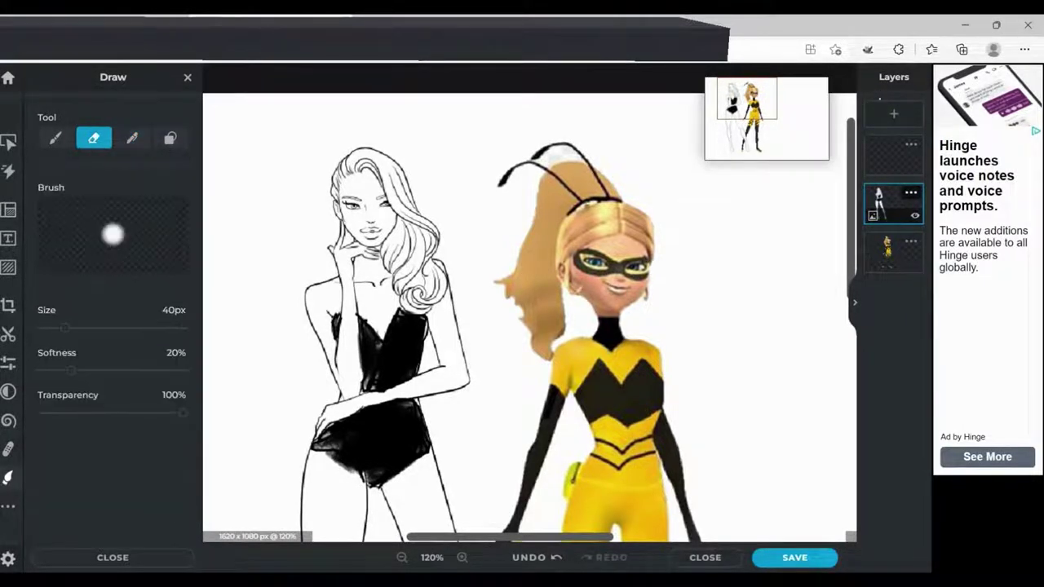
pyautogui.moveTo(71, 370); pyautogui.dragTo(41, 371)
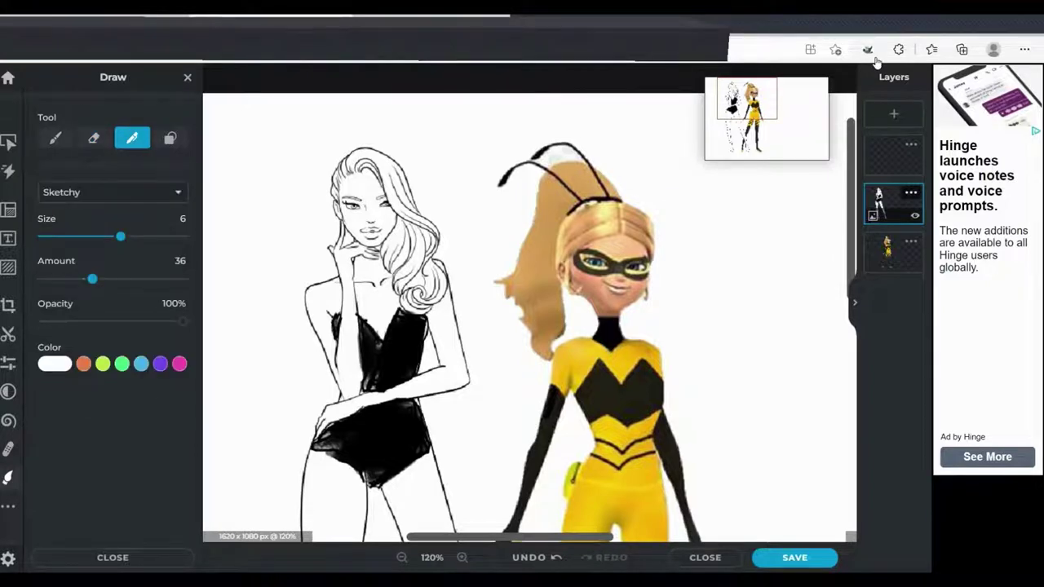
pyautogui.press('b')
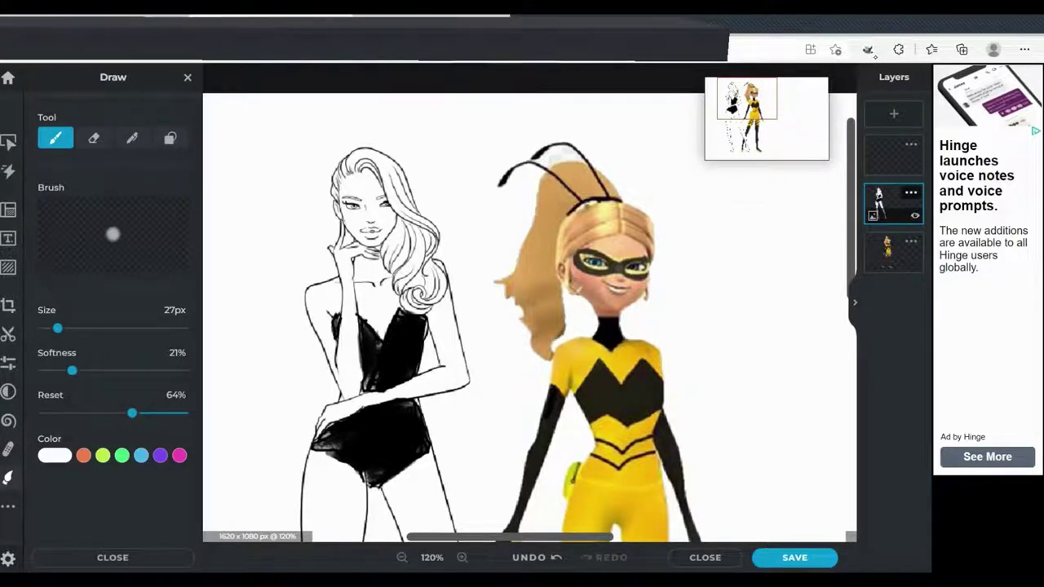
pyautogui.moveTo(57, 328); pyautogui.dragTo(71, 327)
pyautogui.press('[')
pyautogui.press('[')
pyautogui.press('[')
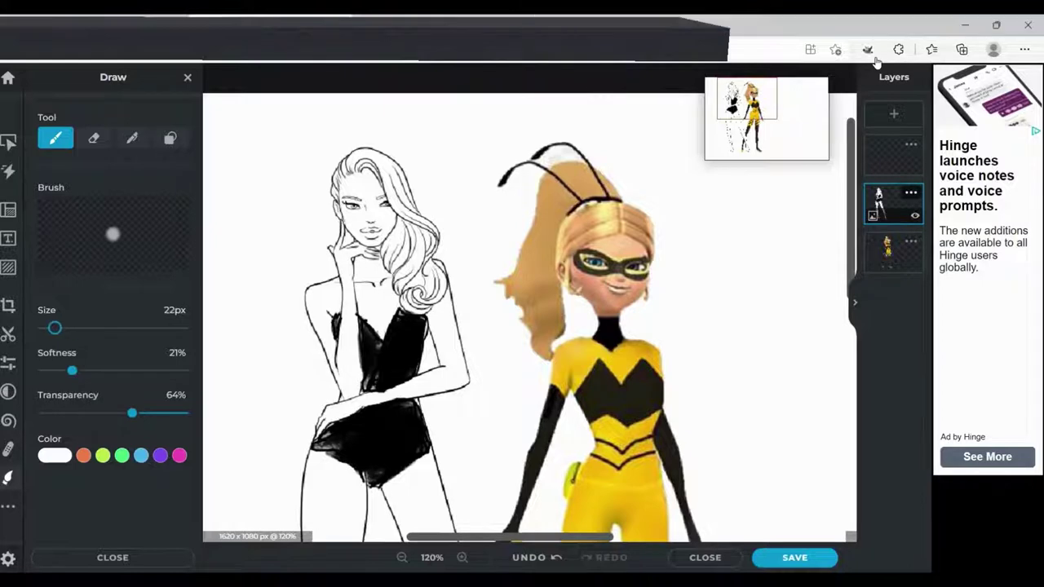
# Sample the tan #D6935E from the reference character's hair and paint the sketched figure's hair with it
pyautogui.click(54, 456)
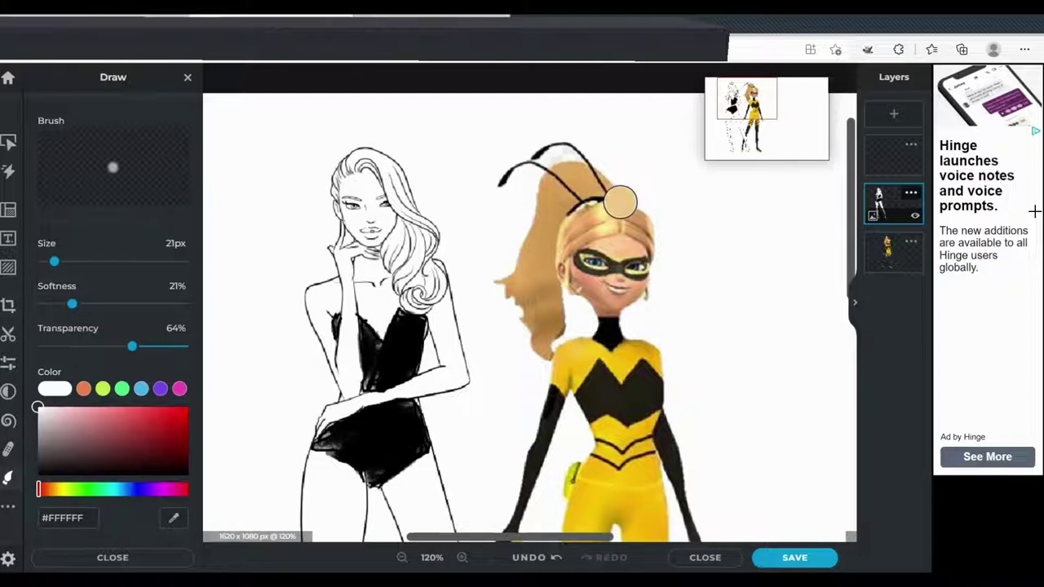
pyautogui.click(620, 202)
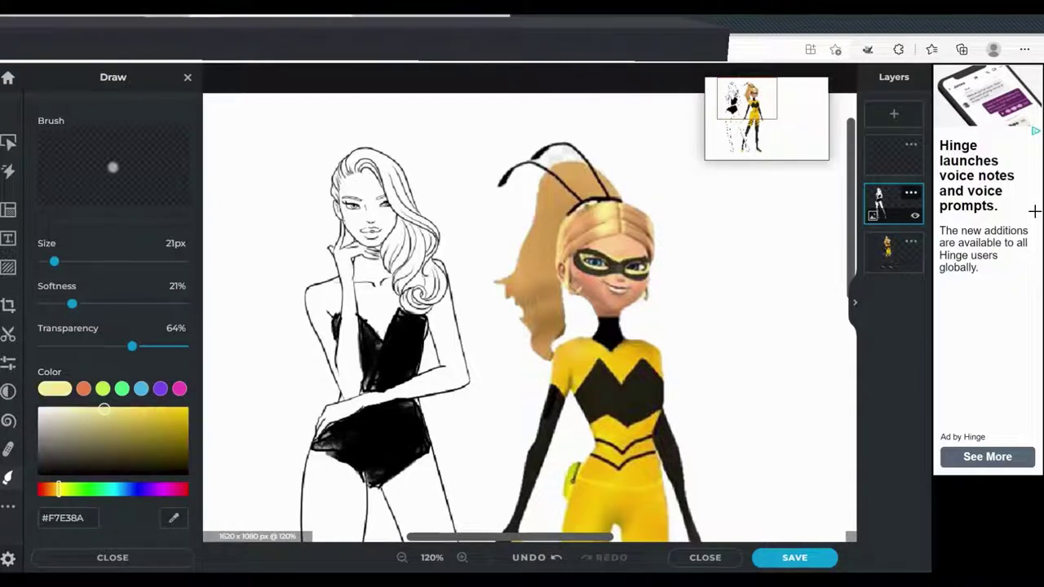
pyautogui.click(174, 518)
pyautogui.click(615, 202)
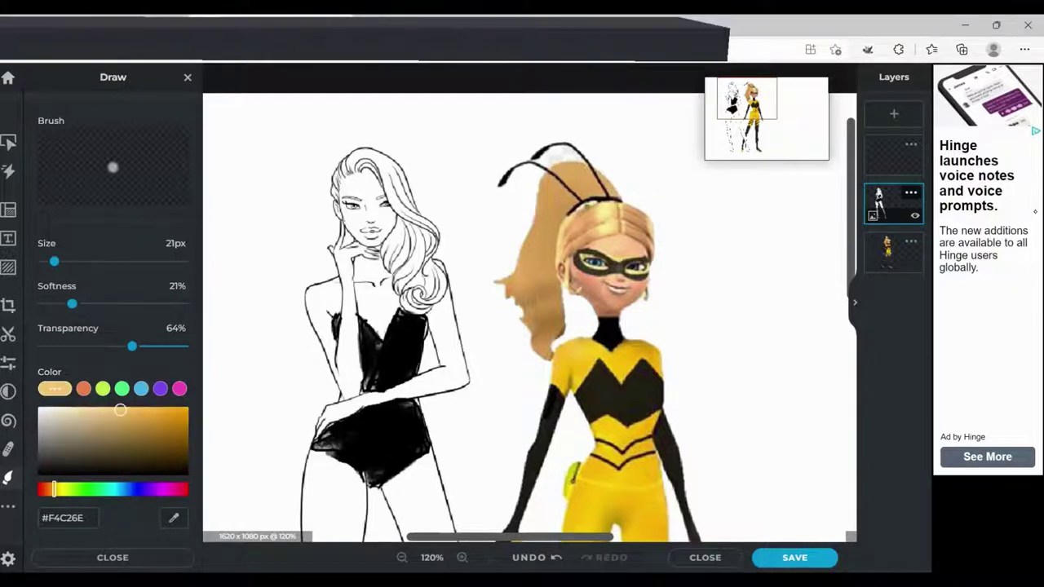
pyautogui.click(612, 201)
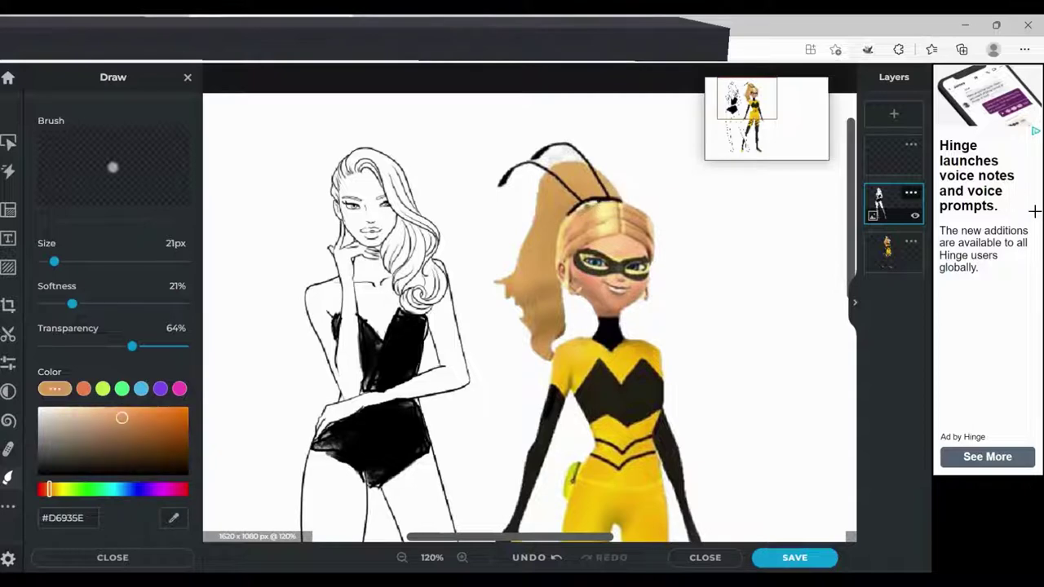
pyautogui.moveTo(390, 173)
pyautogui.mouseDown()
pyautogui.moveTo(409, 212)
pyautogui.moveTo(396, 217)
pyautogui.moveTo(431, 234)
pyautogui.moveTo(420, 259)
pyautogui.moveTo(403, 228)
pyautogui.moveTo(403, 267)
pyautogui.moveTo(392, 245)
pyautogui.moveTo(409, 297)
pyautogui.moveTo(430, 294)
pyautogui.moveTo(435, 279)
pyautogui.moveTo(413, 291)
pyautogui.moveTo(408, 282)
pyautogui.moveTo(420, 212)
pyautogui.moveTo(440, 223)
pyautogui.mouseUp()
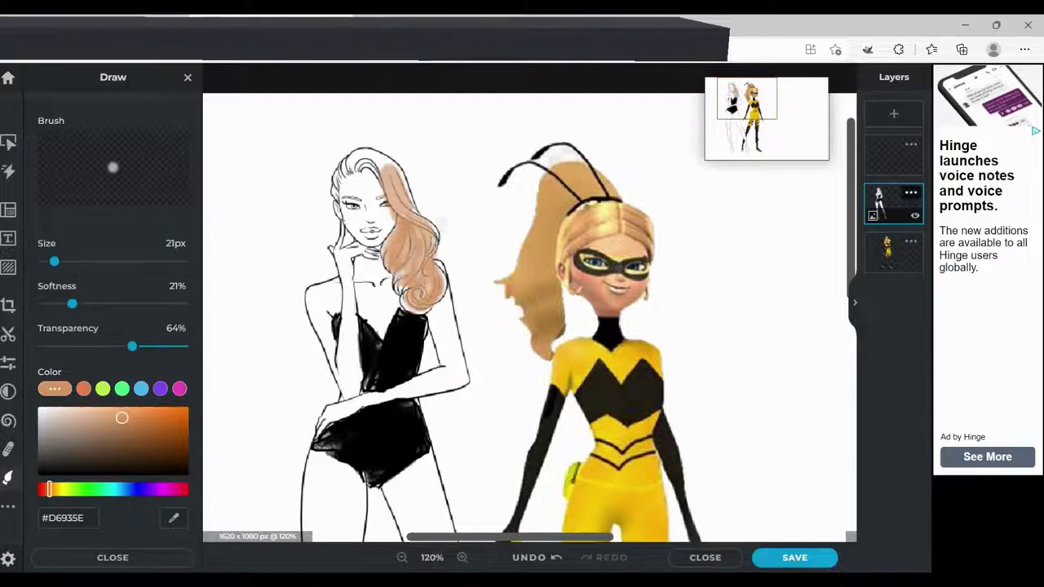
pyautogui.moveTo(390, 168)
pyautogui.mouseDown()
pyautogui.moveTo(344, 163)
pyautogui.moveTo(336, 194)
pyautogui.moveTo(393, 150)
pyautogui.moveTo(359, 155)
pyautogui.moveTo(442, 236)
pyautogui.moveTo(405, 284)
pyautogui.moveTo(423, 313)
pyautogui.mouseUp()
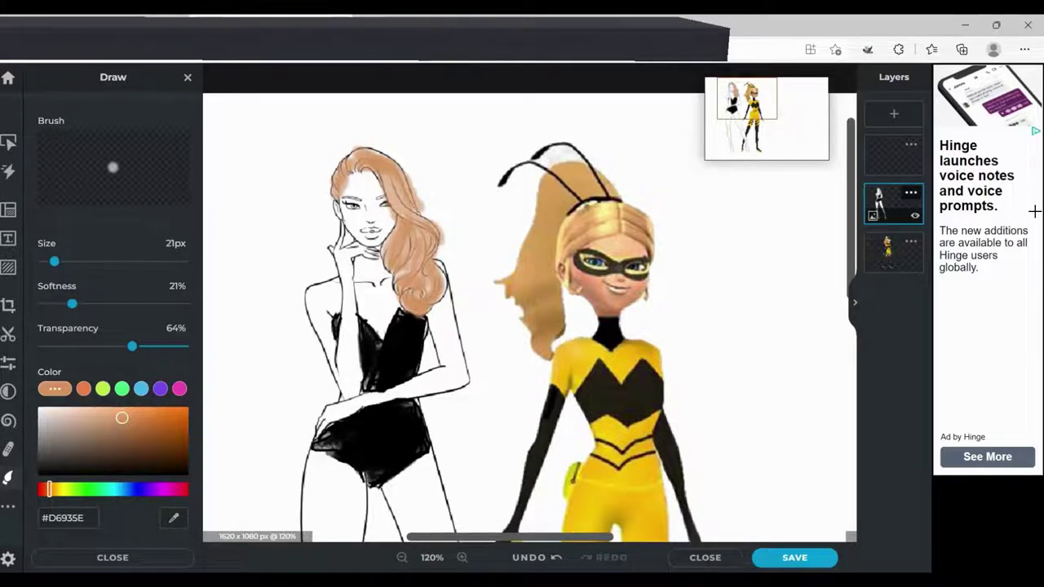
# Reduce the eraser size to about 21 px or smaller and erase the hair color spilling past the hair outline
pyautogui.press('e')
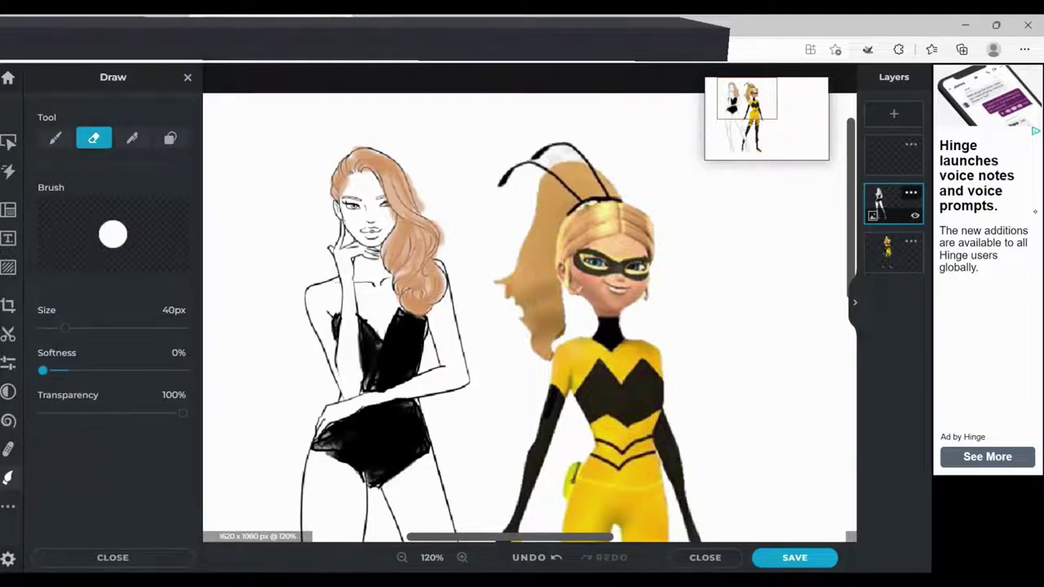
pyautogui.press('[')
pyautogui.press('[')
pyautogui.press('[')
pyautogui.press('[')
pyautogui.press('[')
pyautogui.press('[')
pyautogui.press('[')
pyautogui.press('[')
pyautogui.press('[')
pyautogui.press('[')
pyautogui.press('[')
pyautogui.press('[')
pyautogui.press('[')
pyautogui.press('[')
pyautogui.press('[')
pyautogui.press('[')
pyautogui.press('[')
pyautogui.press('[')
pyautogui.press('[')
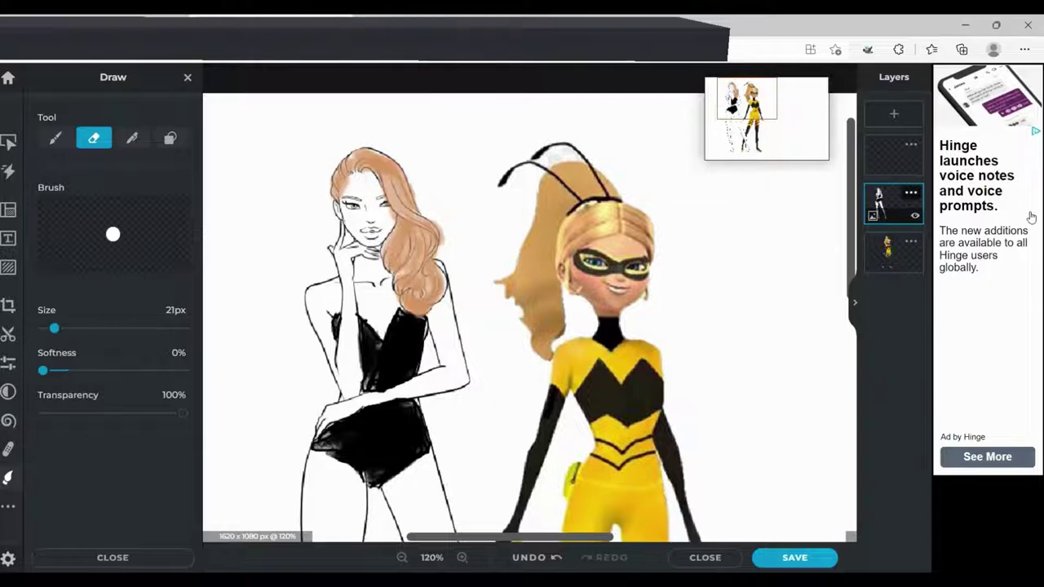
pyautogui.moveTo(54, 328); pyautogui.dragTo(51, 328)
pyautogui.moveTo(393, 214); pyautogui.dragTo(386, 219)
# Sample the light tan #FEC88F from the reference character and paint the sketched face with a 17 px brush at 54% transparency
pyautogui.click(55, 138)
pyautogui.scroll(-1, 113, 327)
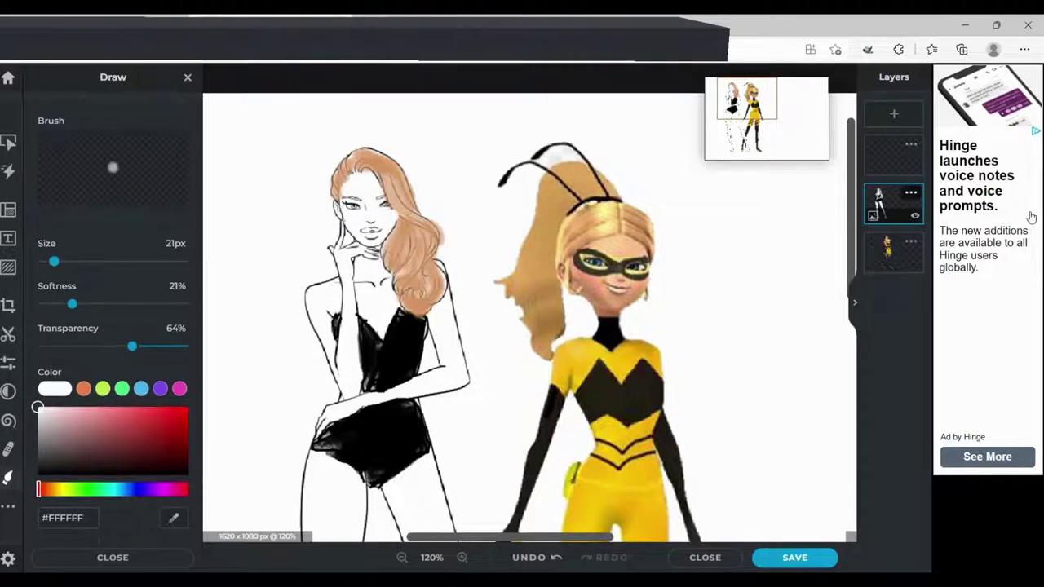
pyautogui.click(173, 518)
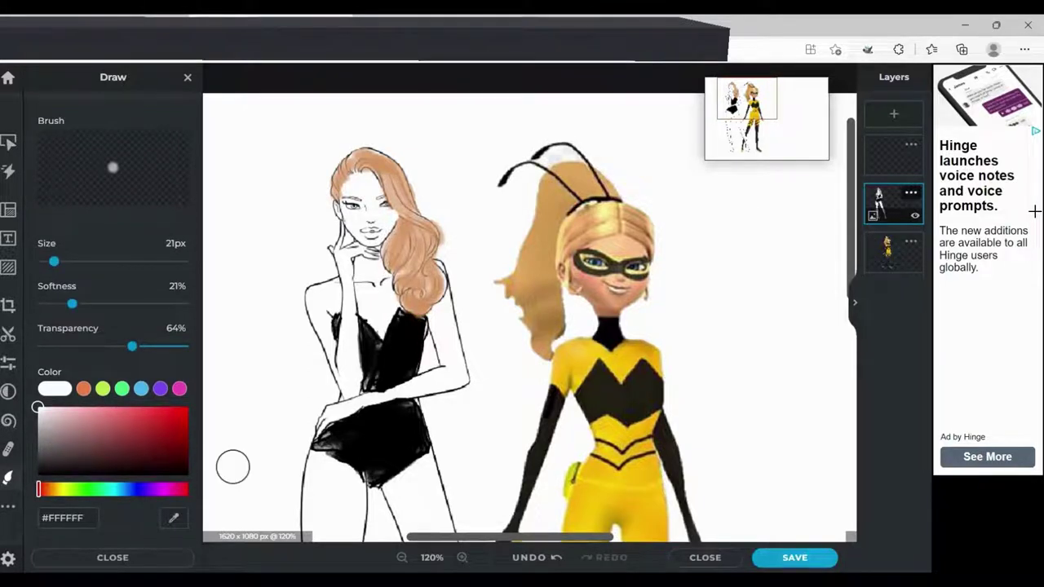
pyautogui.click(644, 224)
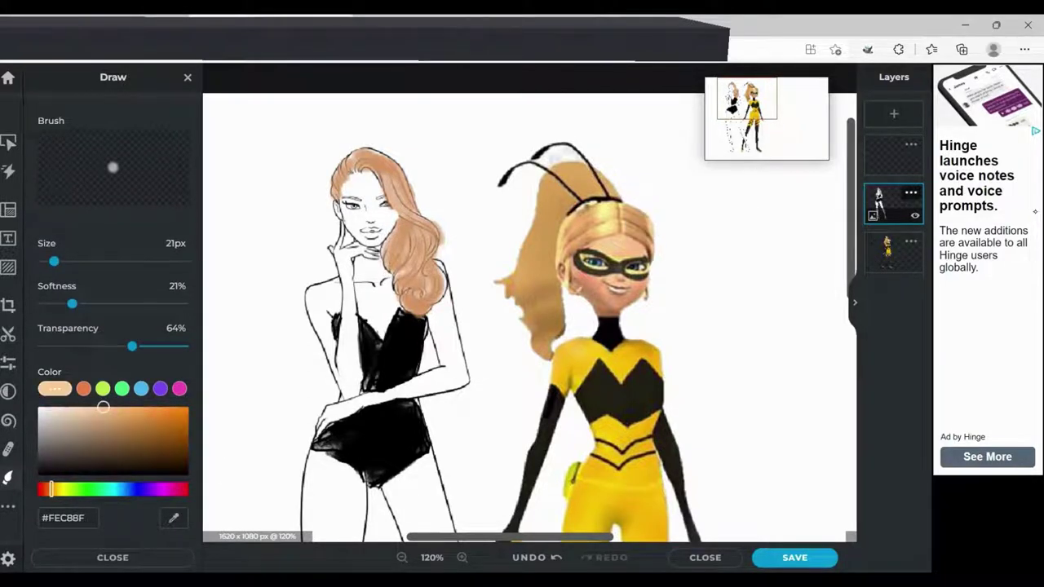
pyautogui.moveTo(133, 347); pyautogui.dragTo(119, 346)
pyautogui.moveTo(54, 261); pyautogui.dragTo(48, 261)
pyautogui.press(']')
pyautogui.press(']')
pyautogui.moveTo(375, 214)
pyautogui.mouseDown()
pyautogui.moveTo(347, 184)
pyautogui.moveTo(371, 241)
pyautogui.moveTo(386, 233)
pyautogui.moveTo(386, 203)
pyautogui.moveTo(358, 179)
pyautogui.mouseUp()
pyautogui.moveTo(375, 244)
pyautogui.mouseDown()
pyautogui.moveTo(352, 232)
pyautogui.moveTo(380, 221)
pyautogui.moveTo(366, 205)
pyautogui.moveTo(394, 216)
pyautogui.mouseUp()
pyautogui.click(370, 191)
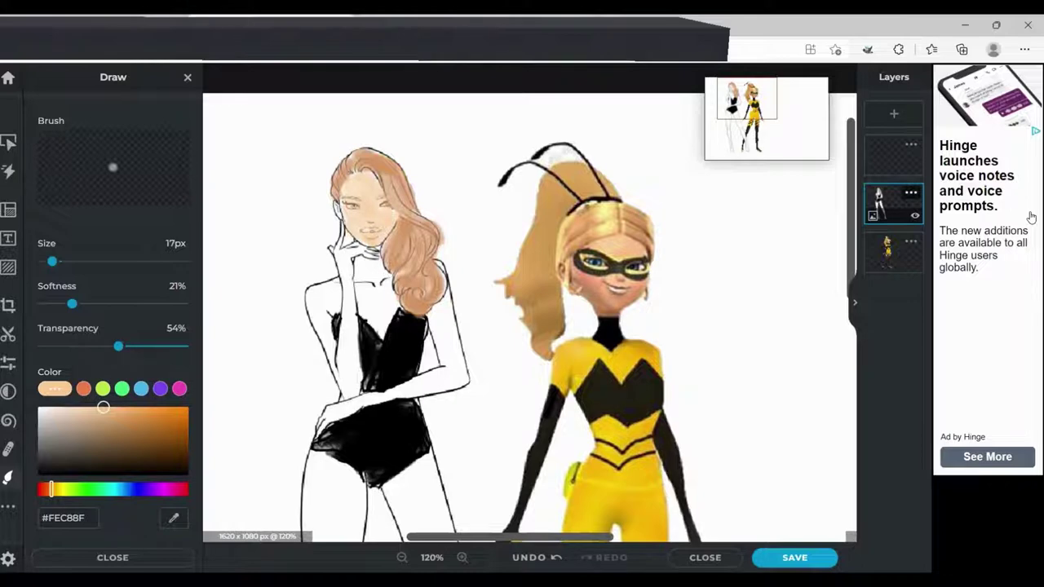
# Touch up the skin color on the face's edges and fine details, reducing the brush size to 9 px and finally 7 px
pyautogui.press('Left')
pyautogui.press('Left')
pyautogui.press('Left')
pyautogui.press('Left')
pyautogui.press('Left')
pyautogui.press('Left')
pyautogui.press('Left')
pyautogui.press('Left')
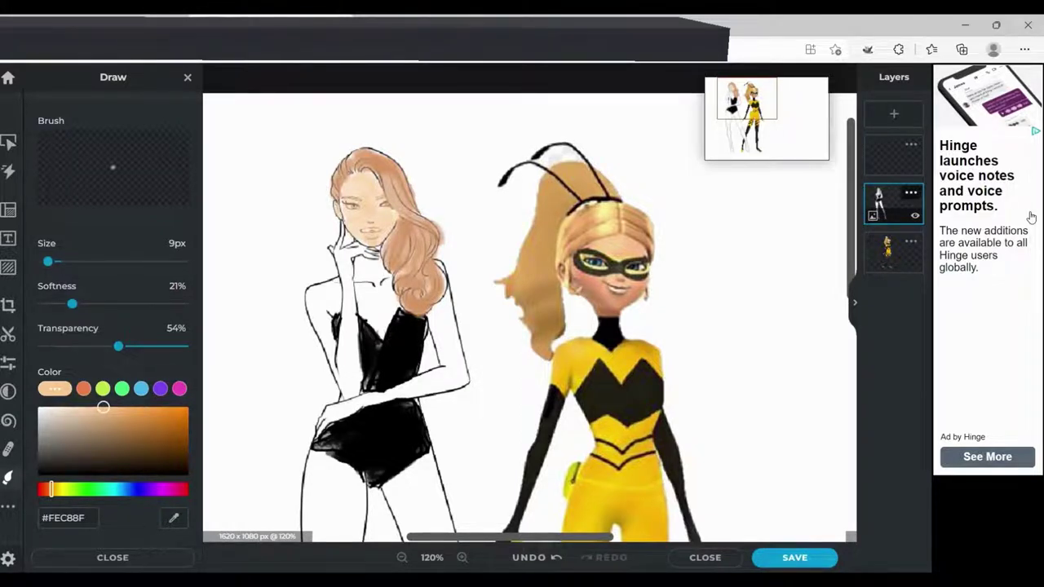
pyautogui.hotkey('ctrl', '+')
pyautogui.hotkey('ctrl', '+')
pyautogui.hotkey('ctrl', '+')
pyautogui.hotkey('ctrl', '+')
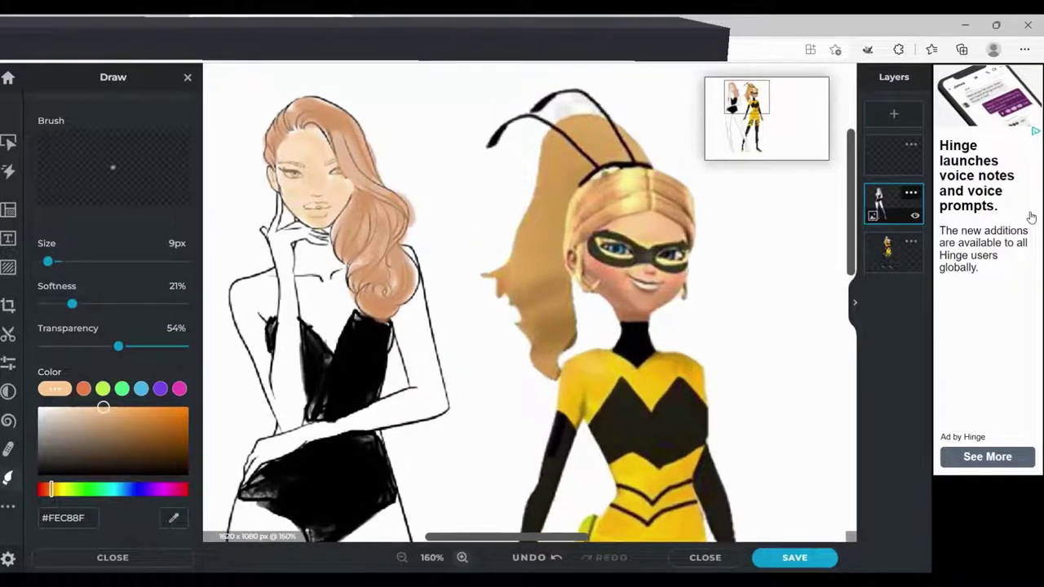
pyautogui.press('[')
pyautogui.press('[')
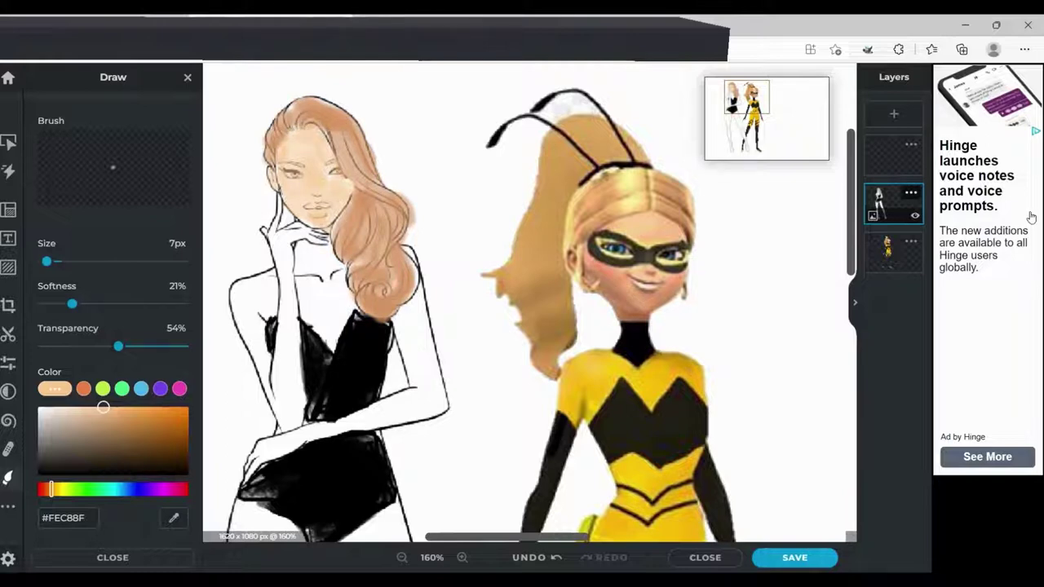
# Draw yellow shoulder ruffles and an upper bodice panel with the Furry pen, using #FFC40B sampled from the reference suit
pyautogui.scroll(1, 113, 326)
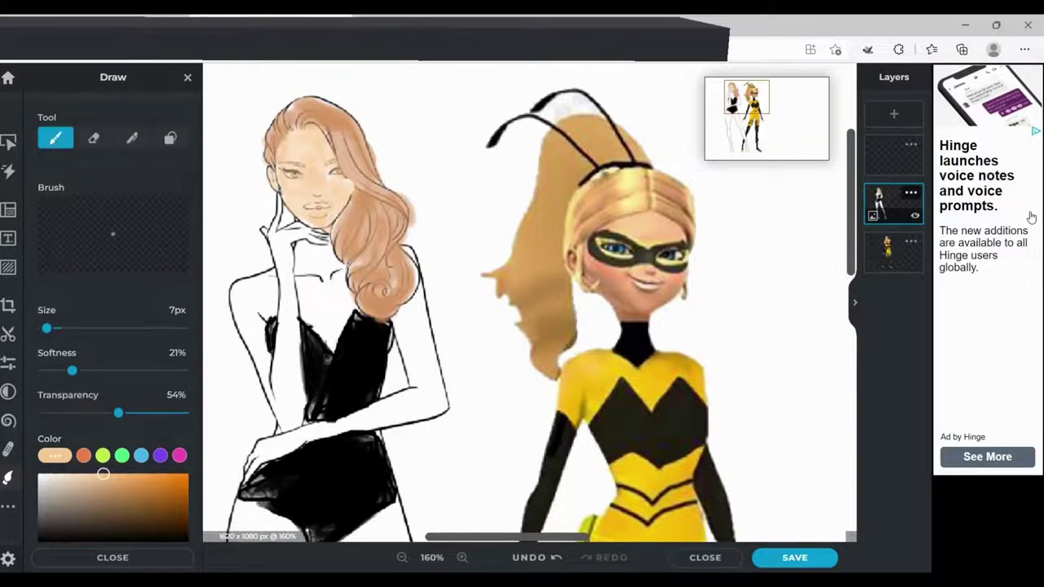
pyautogui.click(132, 138)
pyautogui.click(55, 364)
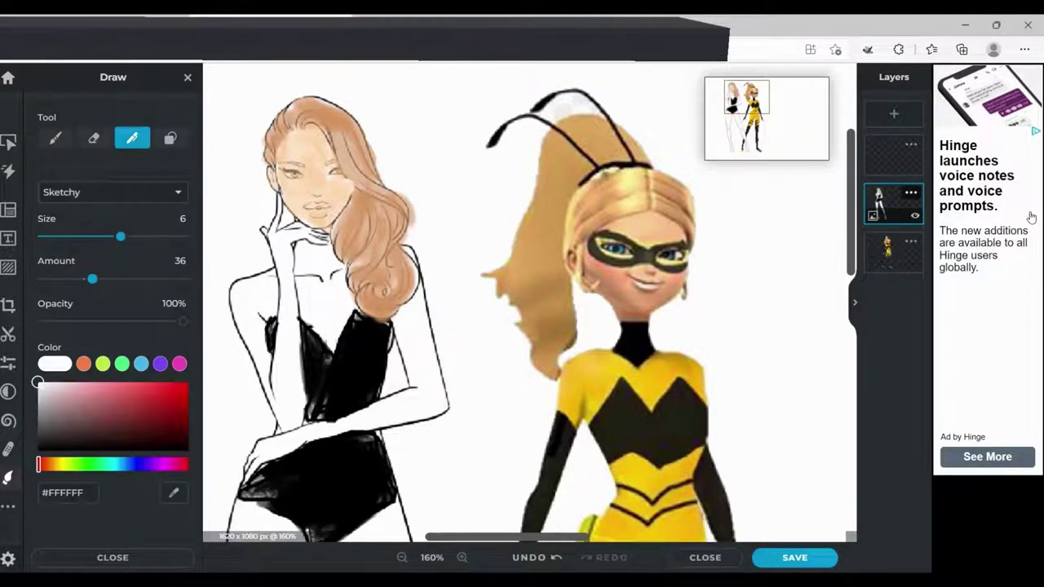
pyautogui.click(174, 492)
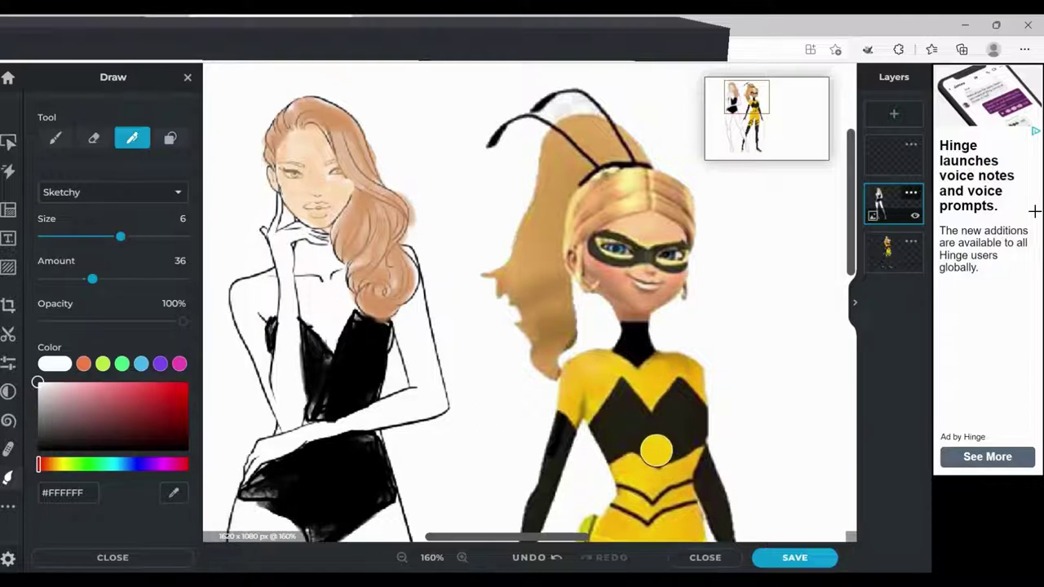
pyautogui.click(654, 450)
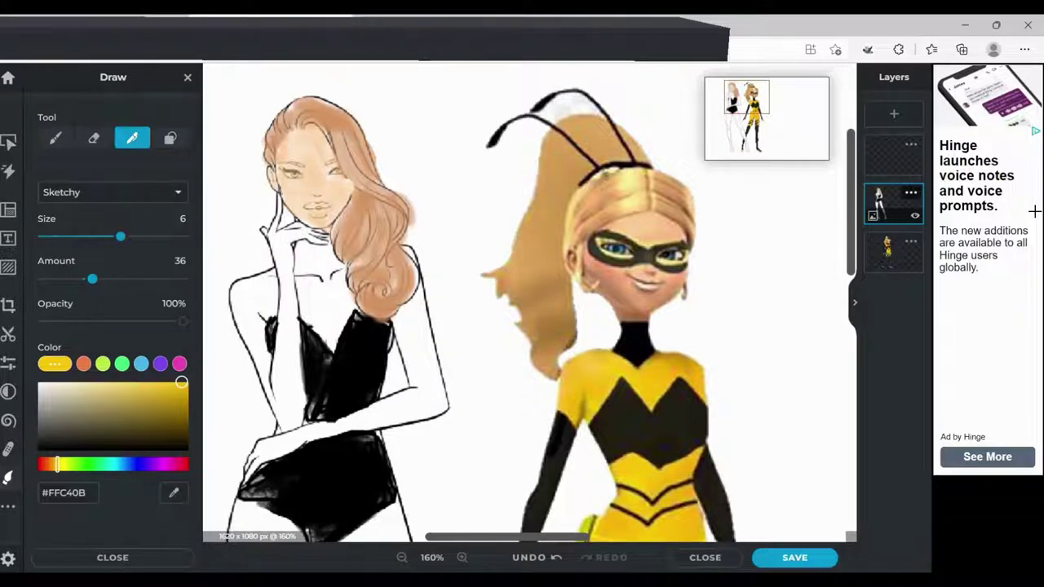
pyautogui.click(113, 192)
pyautogui.click(112, 305)
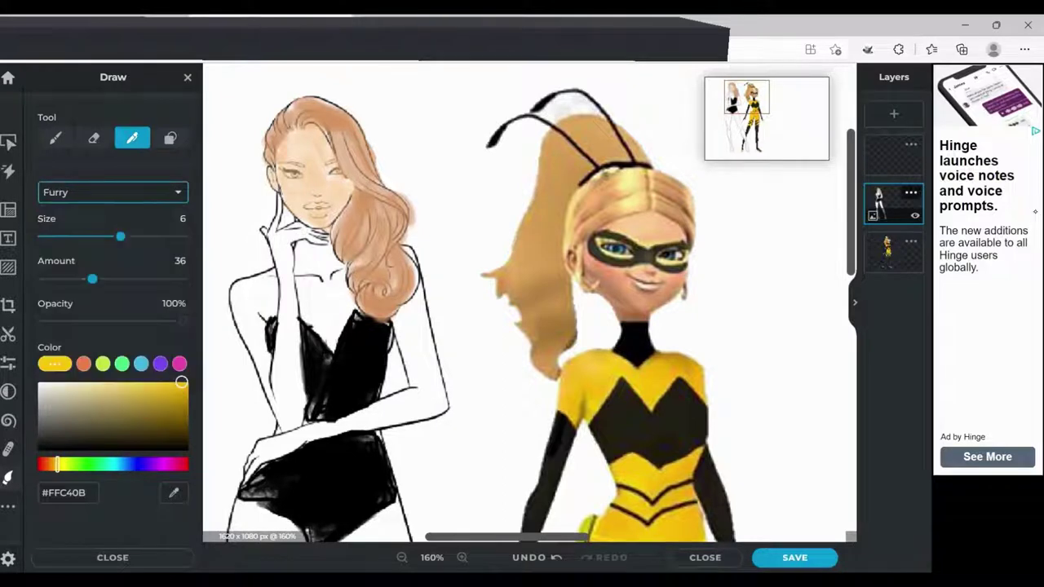
pyautogui.moveTo(270, 269)
pyautogui.mouseDown()
pyautogui.moveTo(228, 318)
pyautogui.moveTo(244, 334)
pyautogui.moveTo(285, 278)
pyautogui.moveTo(212, 310)
pyautogui.mouseUp()
pyautogui.moveTo(424, 292)
pyautogui.mouseDown()
pyautogui.moveTo(448, 267)
pyautogui.moveTo(416, 226)
pyautogui.moveTo(425, 310)
pyautogui.moveTo(478, 255)
pyautogui.mouseUp()
pyautogui.moveTo(333, 346)
pyautogui.mouseDown()
pyautogui.moveTo(334, 286)
pyautogui.moveTo(302, 273)
pyautogui.moveTo(326, 359)
pyautogui.moveTo(350, 314)
pyautogui.moveTo(318, 253)
pyautogui.mouseUp()
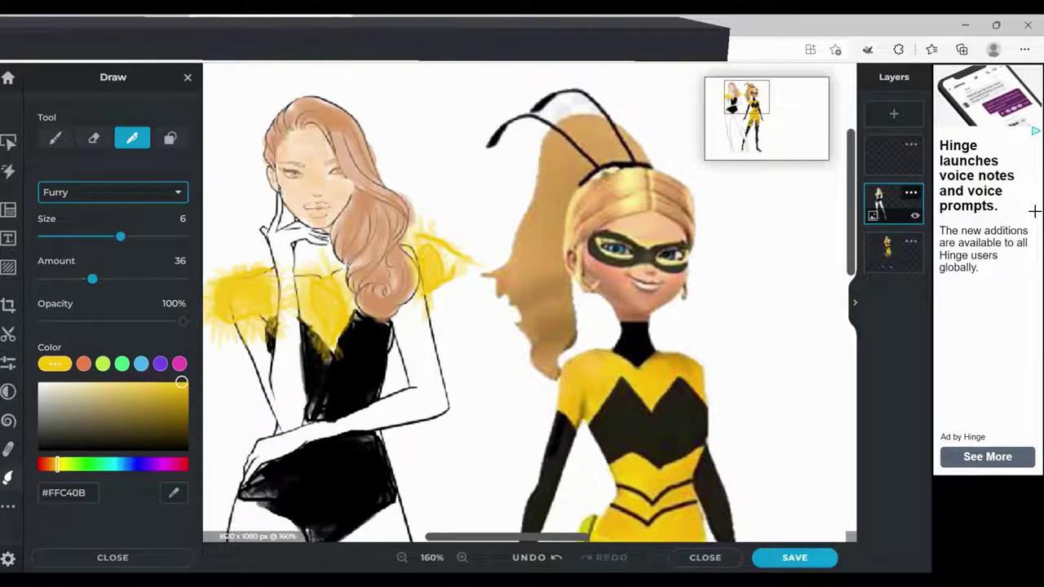
# Draw a filled dark choker around the figure's neck with the Sketchy pen in #211901, replacing the first attempt
pyautogui.click(113, 191)
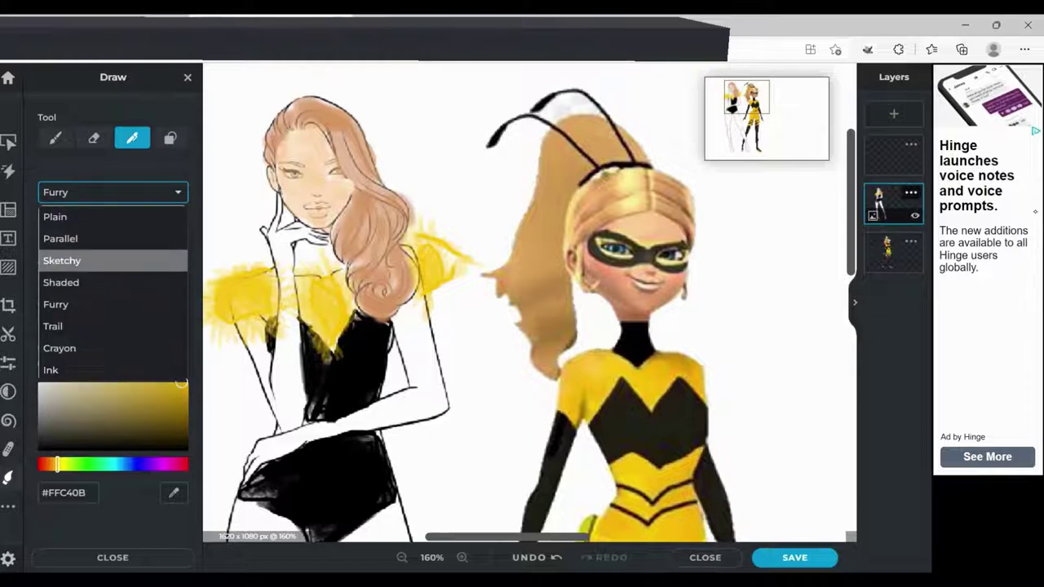
pyautogui.click(61, 260)
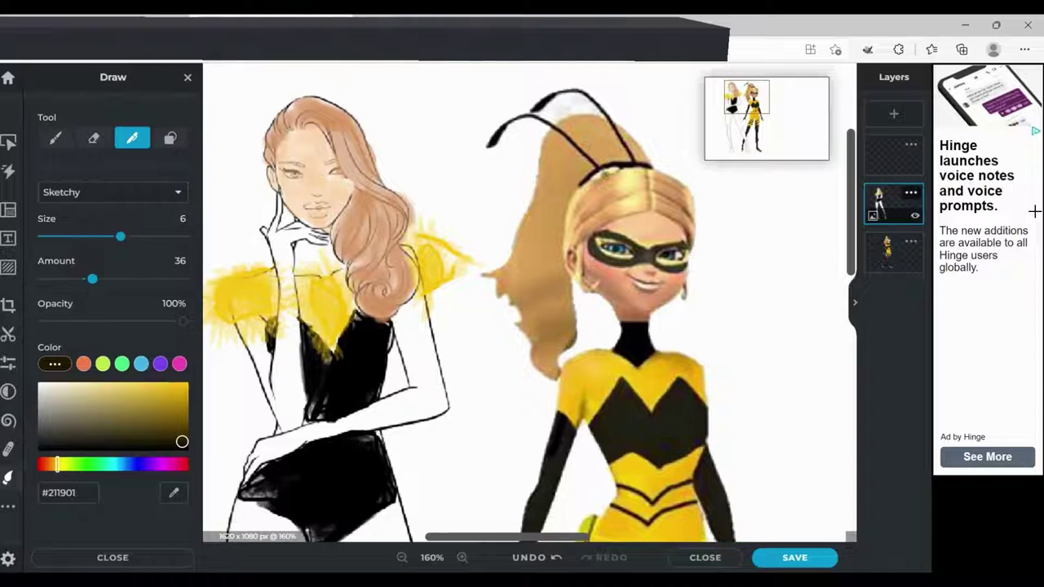
pyautogui.moveTo(297, 245)
pyautogui.mouseDown()
pyautogui.moveTo(329, 246)
pyautogui.moveTo(333, 255)
pyautogui.moveTo(309, 267)
pyautogui.moveTo(314, 278)
pyautogui.mouseUp()
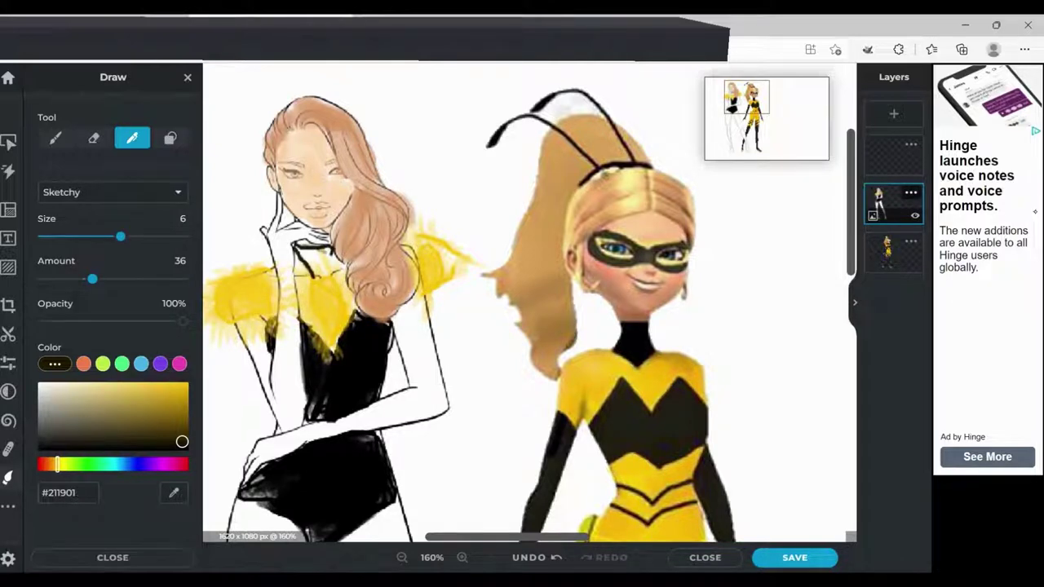
pyautogui.hotkey('ctrl', 'z')
pyautogui.moveTo(294, 252)
pyautogui.mouseDown()
pyautogui.moveTo(332, 251)
pyautogui.moveTo(297, 251)
pyautogui.mouseUp()
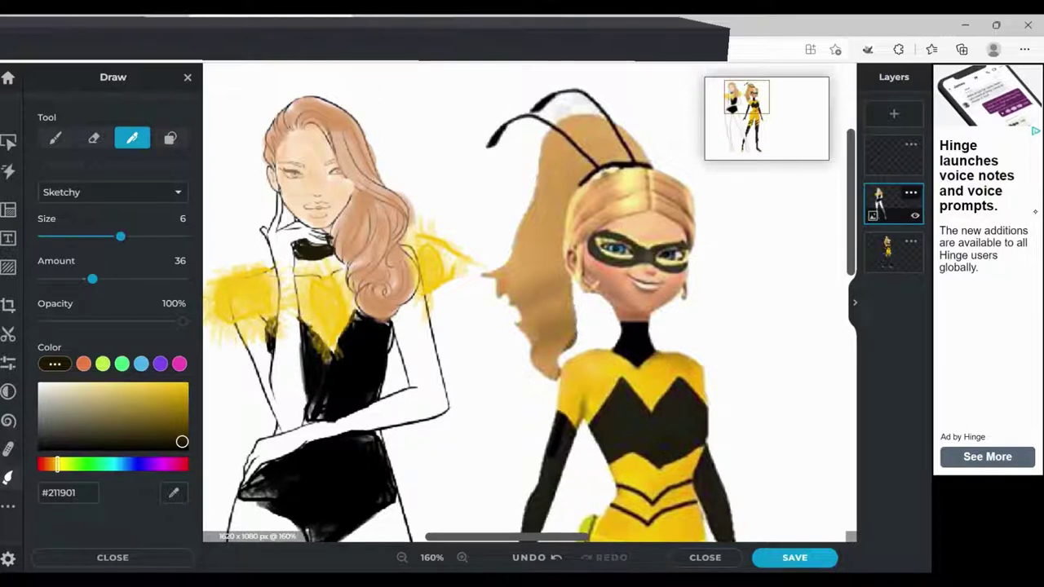
# Layer lighter yellow #FFD246 strokes over the bodice panel and shoulder ruffles with the Furry pen
pyautogui.click(146, 193)
pyautogui.click(56, 304)
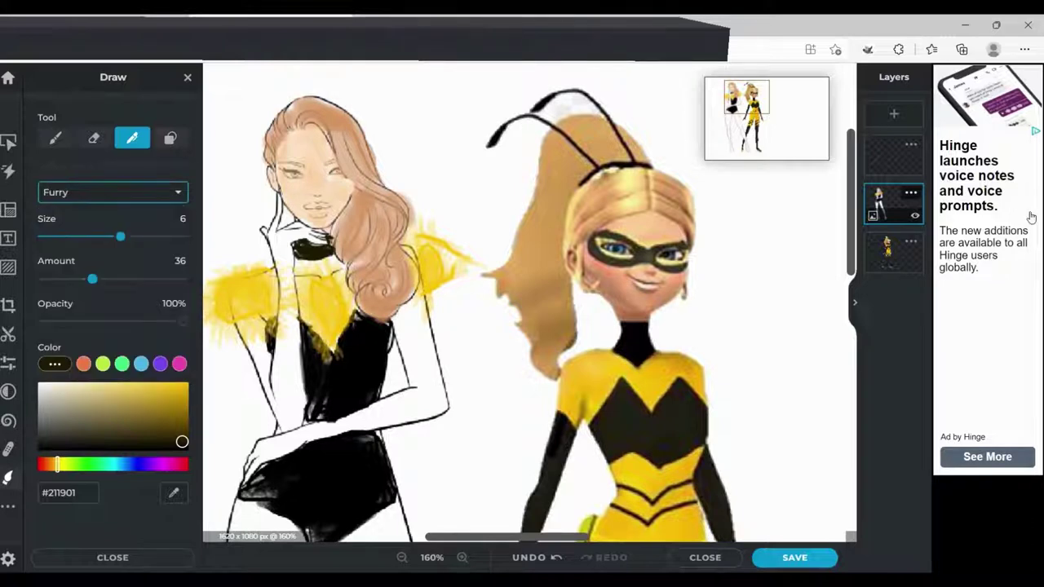
pyautogui.moveTo(316, 276)
pyautogui.mouseDown()
pyautogui.moveTo(336, 269)
pyautogui.moveTo(353, 324)
pyautogui.mouseUp()
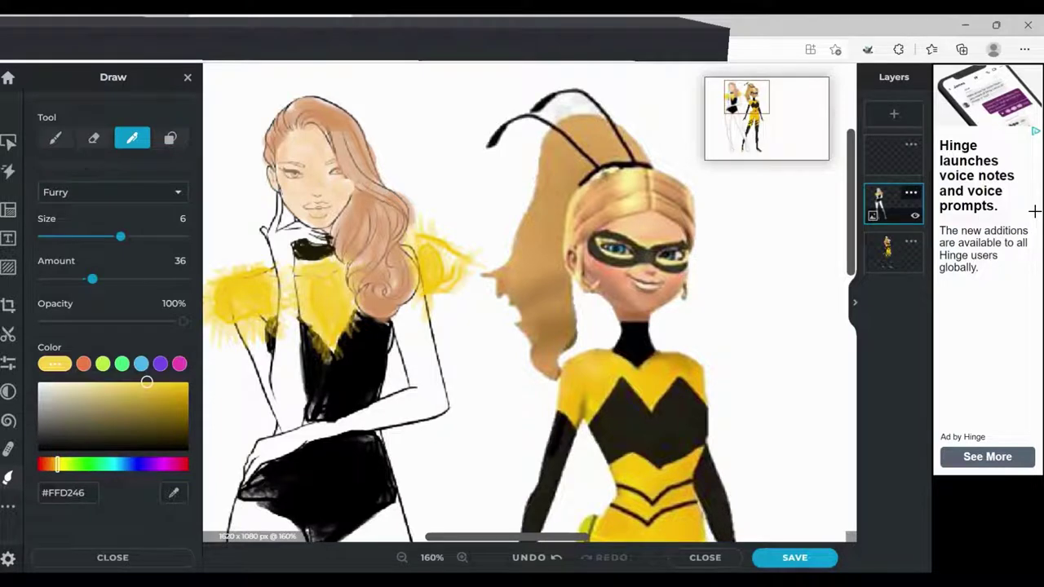
# Draw a filled dark band around each upper arm below the ruffles with the Sketchy pen in #120E01
pyautogui.click(179, 446)
pyautogui.click(113, 192)
pyautogui.click(63, 261)
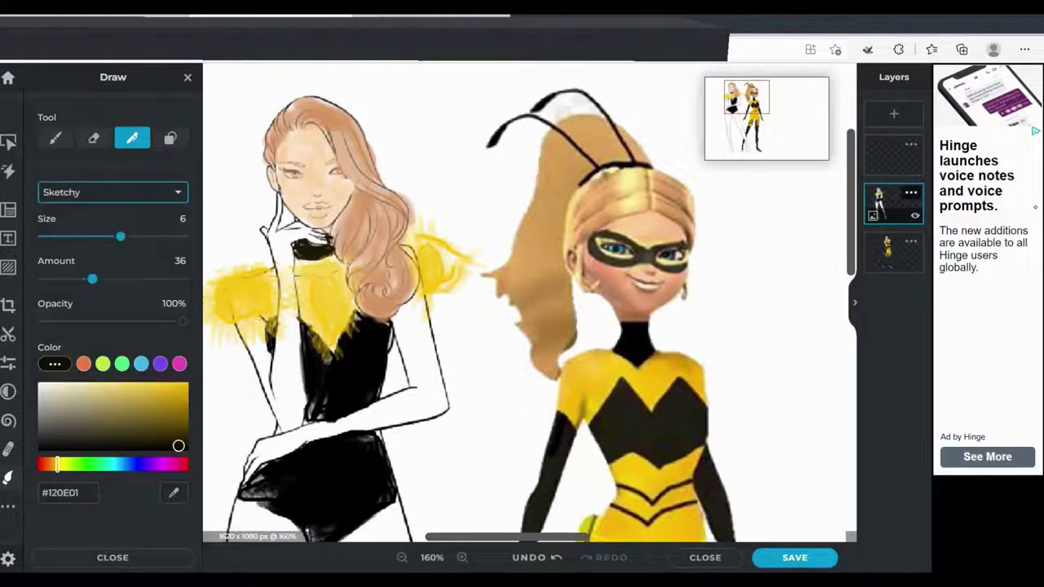
pyautogui.moveTo(394, 328)
pyautogui.mouseDown()
pyautogui.moveTo(424, 324)
pyautogui.moveTo(421, 296)
pyautogui.moveTo(398, 325)
pyautogui.moveTo(420, 304)
pyautogui.moveTo(418, 320)
pyautogui.mouseUp()
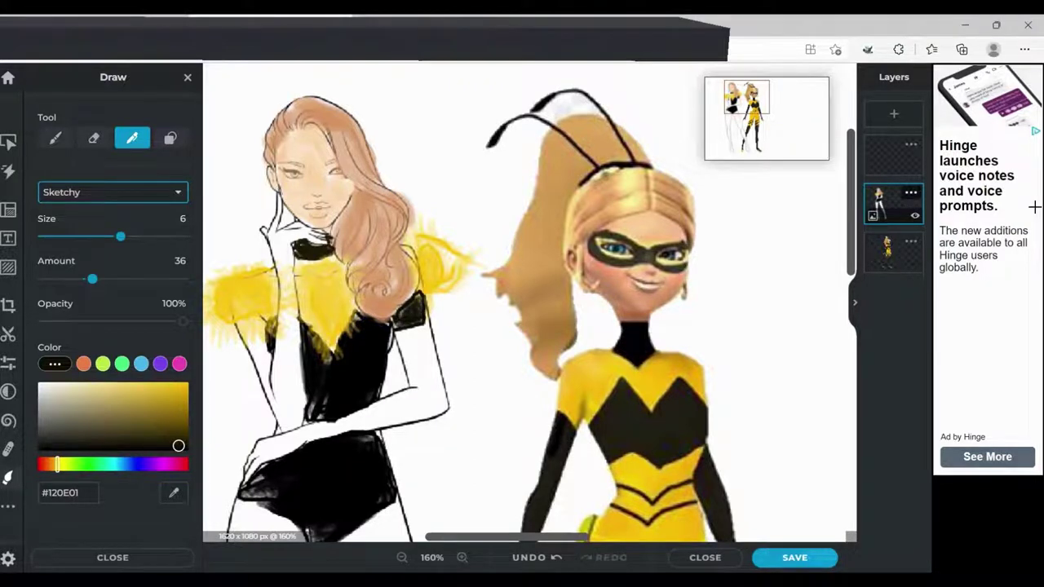
pyautogui.moveTo(262, 323)
pyautogui.mouseDown()
pyautogui.moveTo(242, 326)
pyautogui.moveTo(247, 355)
pyautogui.moveTo(259, 341)
pyautogui.moveTo(248, 352)
pyautogui.moveTo(245, 330)
pyautogui.moveTo(258, 343)
pyautogui.mouseUp()
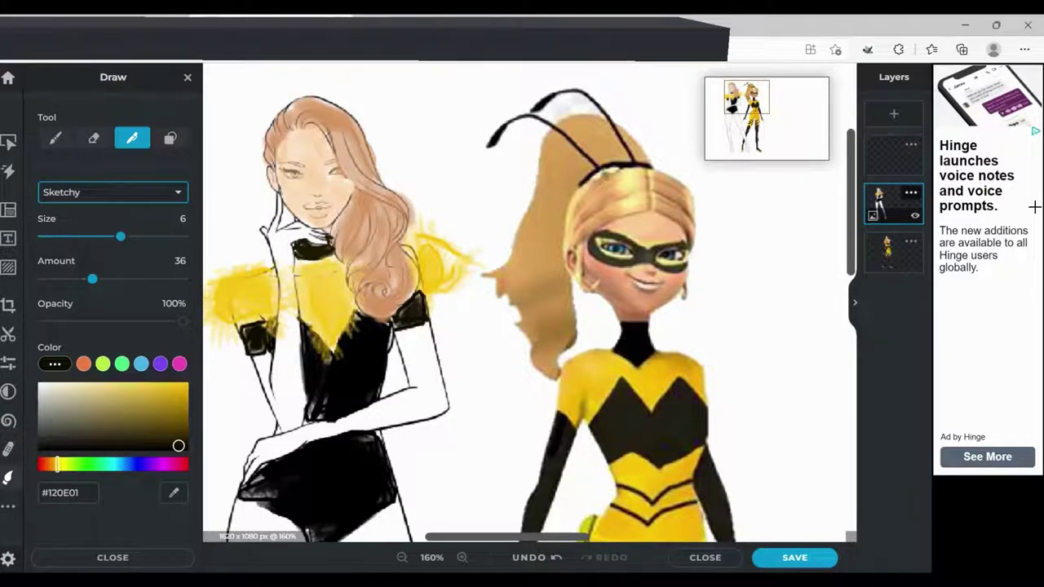
# Switch to the black brush at 95% transparency, trying test strokes across the nose at 7 px and undoing them
pyautogui.press('b')
pyautogui.click(55, 456)
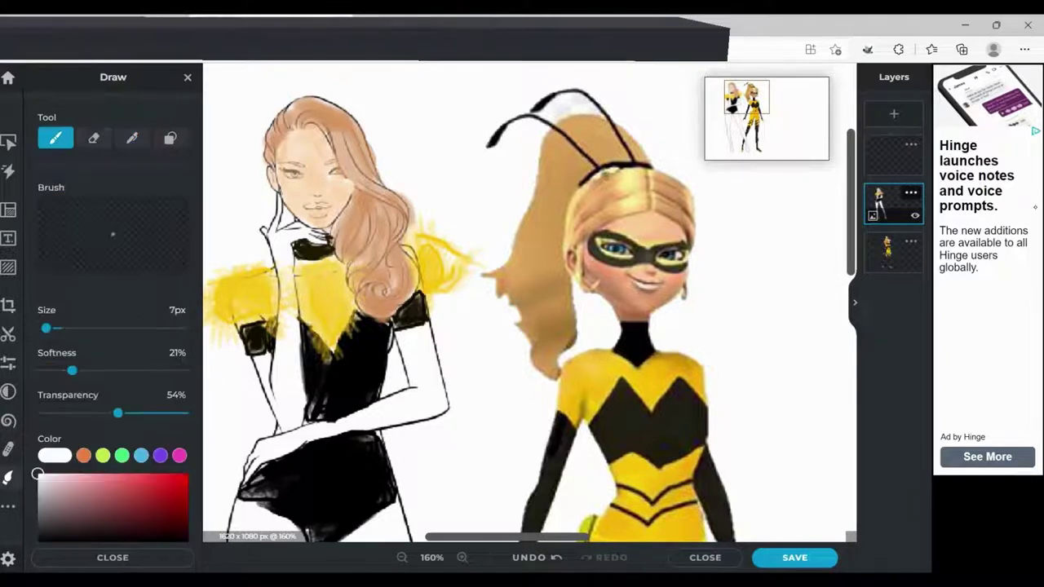
pyautogui.click(180, 539)
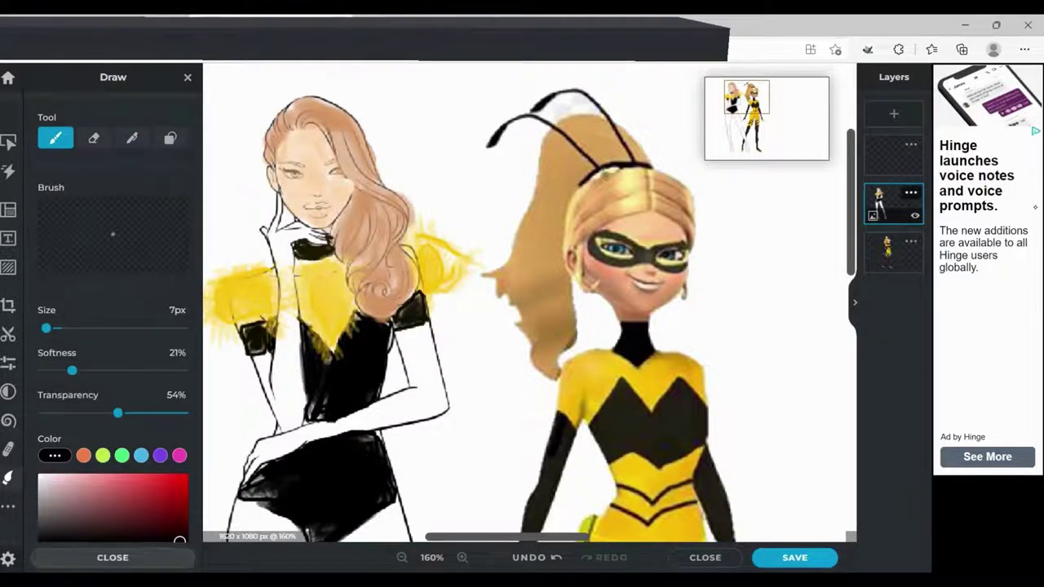
pyautogui.moveTo(306, 186); pyautogui.dragTo(325, 187)
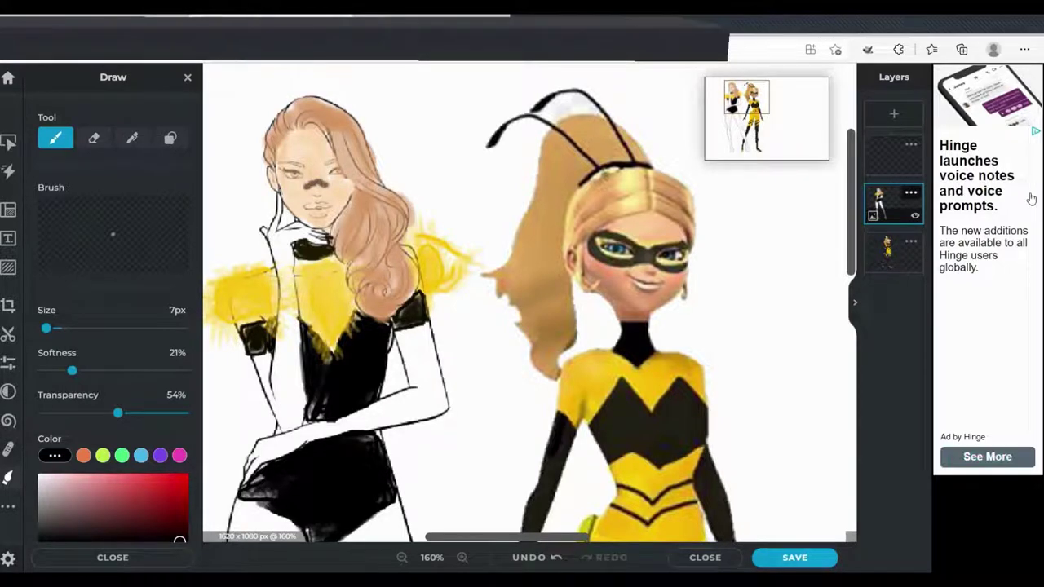
pyautogui.hotkey('ctrl', 'z')
pyautogui.moveTo(117, 414); pyautogui.dragTo(176, 414)
pyautogui.moveTo(307, 186); pyautogui.dragTo(331, 187)
pyautogui.hotkey('ctrl', 'z')
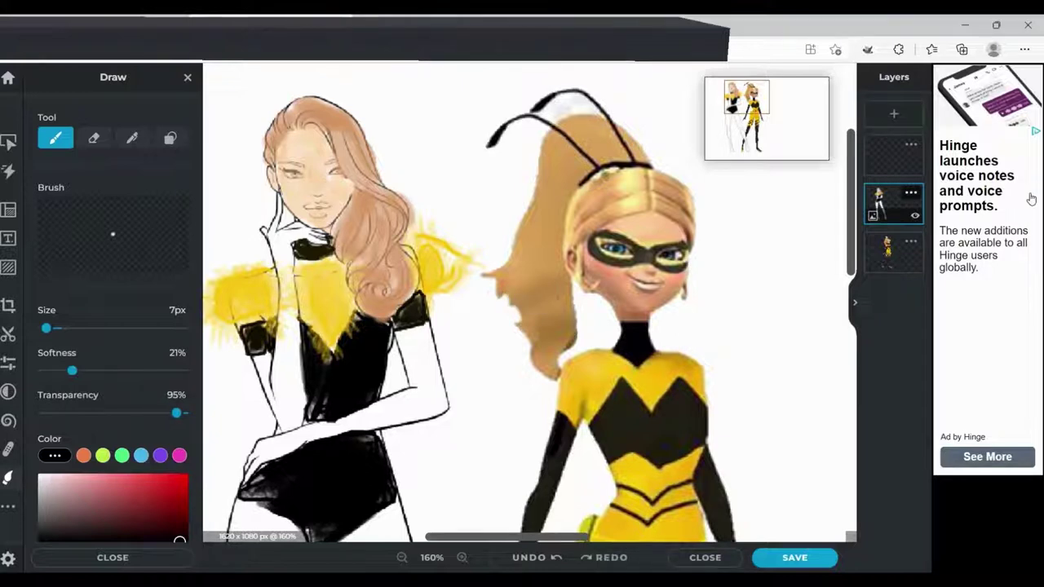
# Outline a superhero eye mask around both eyes of the sketched face with a 1 px black brush
pyautogui.moveTo(46, 328); pyautogui.dragTo(43, 327)
pyautogui.click(462, 558)
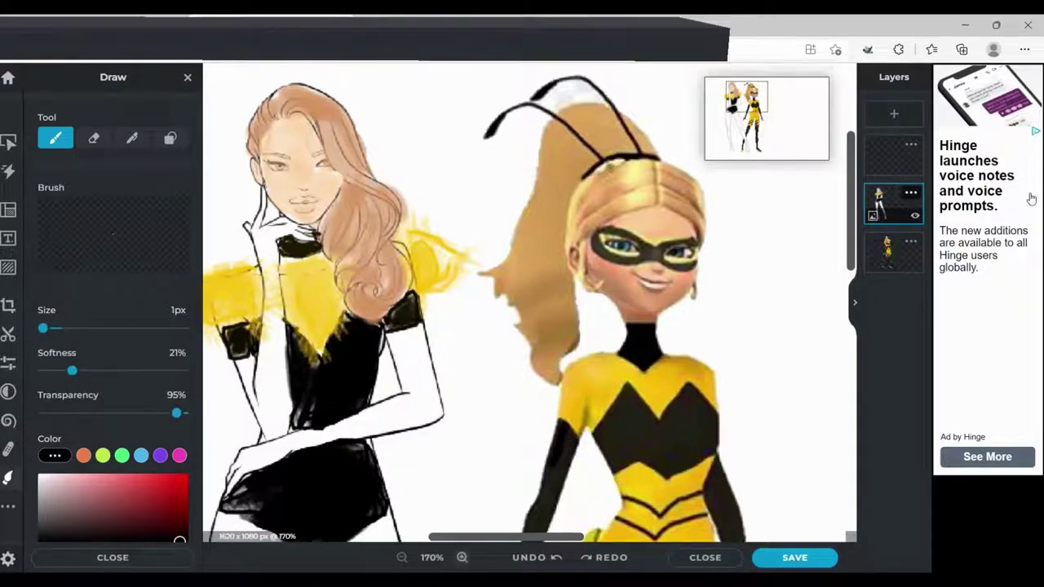
pyautogui.click(463, 558)
pyautogui.click(463, 558)
pyautogui.click(463, 558)
pyautogui.moveTo(851, 198); pyautogui.dragTo(851, 176)
pyautogui.moveTo(504, 537); pyautogui.dragTo(462, 537)
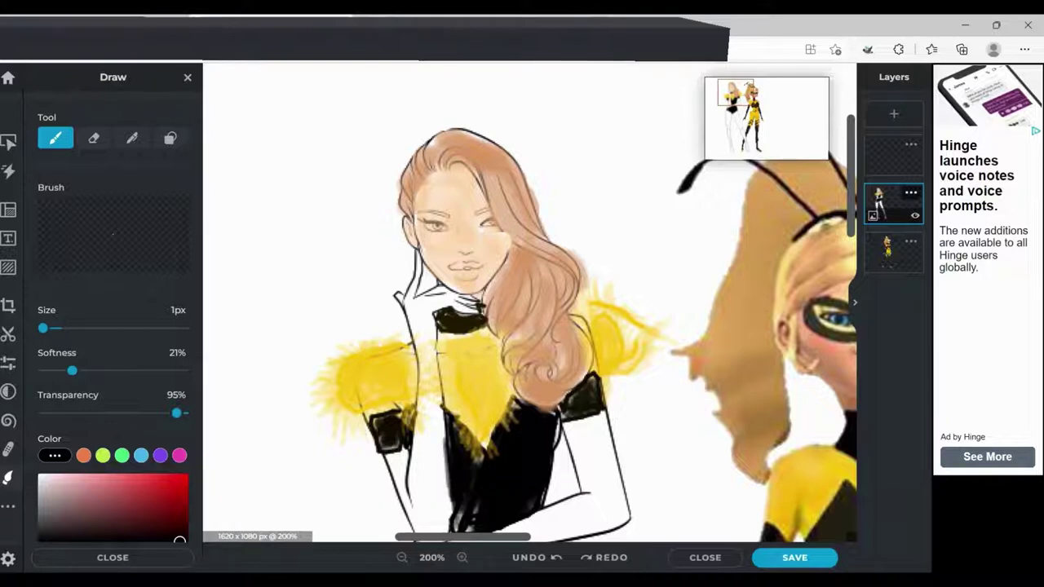
pyautogui.moveTo(459, 242)
pyautogui.mouseDown()
pyautogui.moveTo(480, 240)
pyautogui.moveTo(488, 217)
pyautogui.moveTo(425, 213)
pyautogui.moveTo(436, 241)
pyautogui.moveTo(418, 231)
pyautogui.mouseUp()
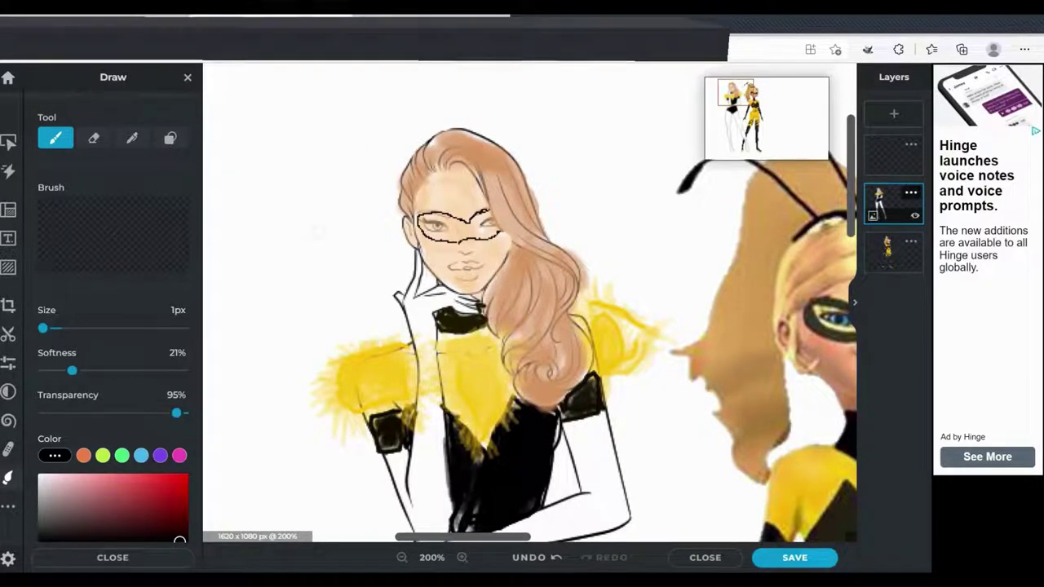
# Paint the whites of the eyes and color the irises light blue with the 1 px brush
pyautogui.click(38, 476)
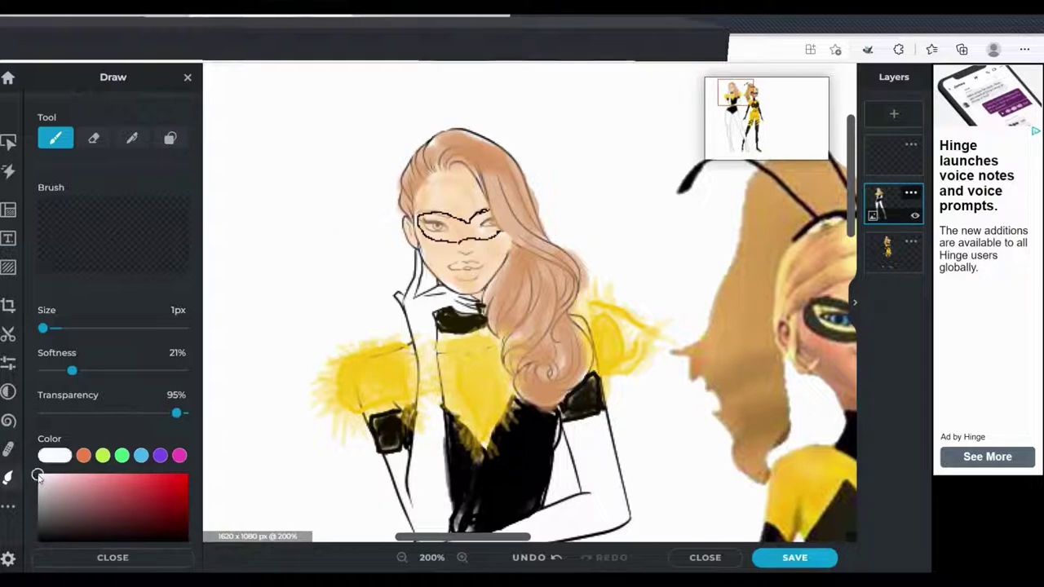
pyautogui.click(462, 558)
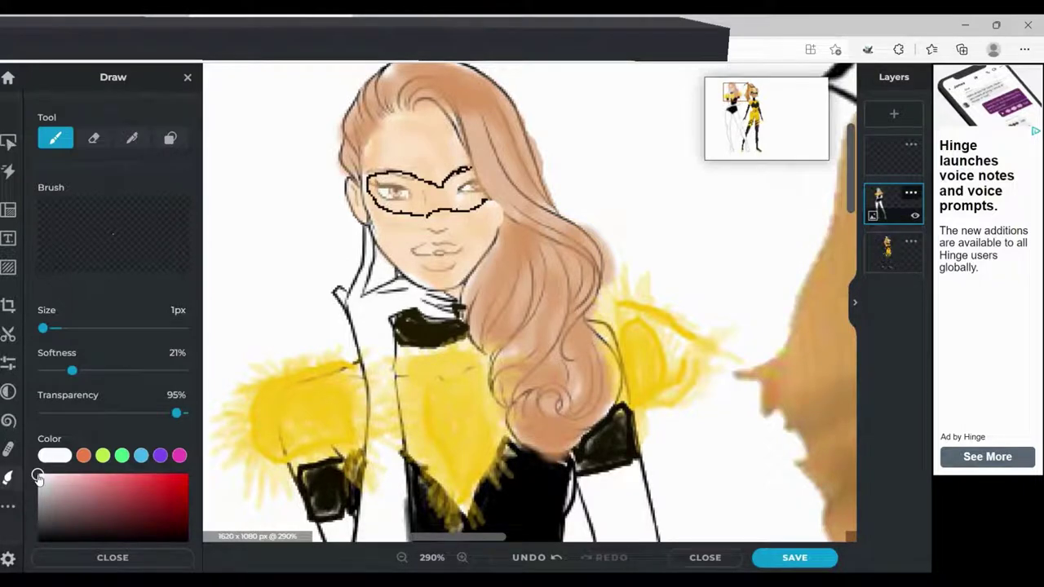
pyautogui.click(141, 456)
pyautogui.click(99, 480)
pyautogui.click(98, 494)
pyautogui.click(128, 480)
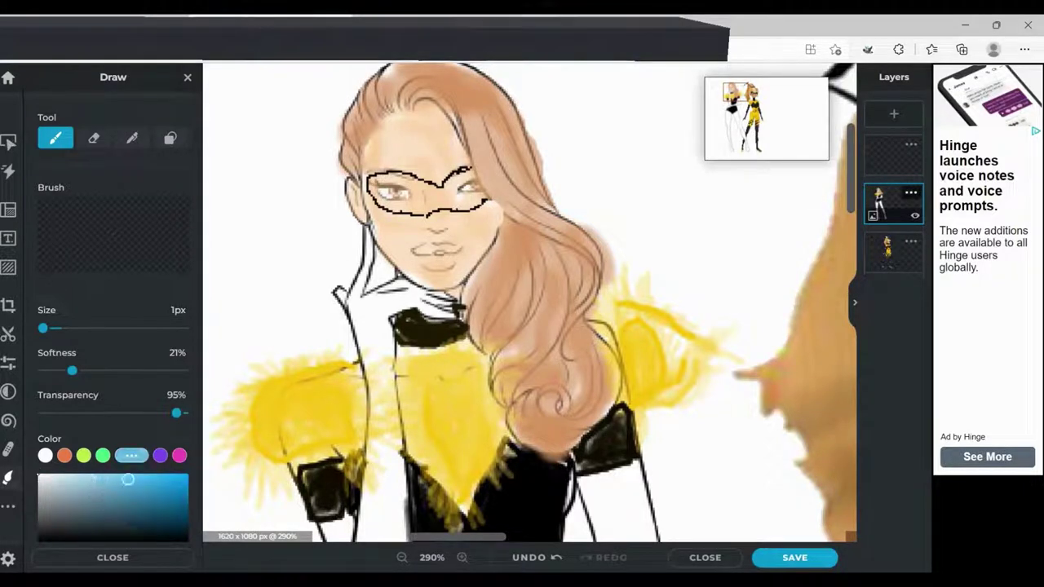
pyautogui.click(114, 477)
pyautogui.moveTo(114, 476); pyautogui.dragTo(95, 476)
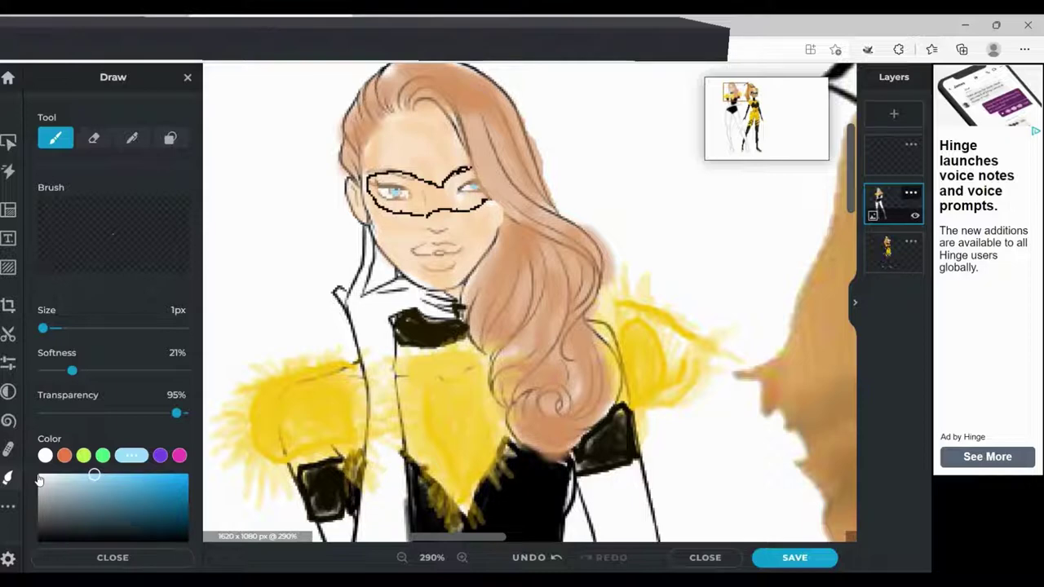
# Darken the eye details and draw the mouth line and nose in near-black, undoing the stray stroke by the cheek
pyautogui.click(179, 535)
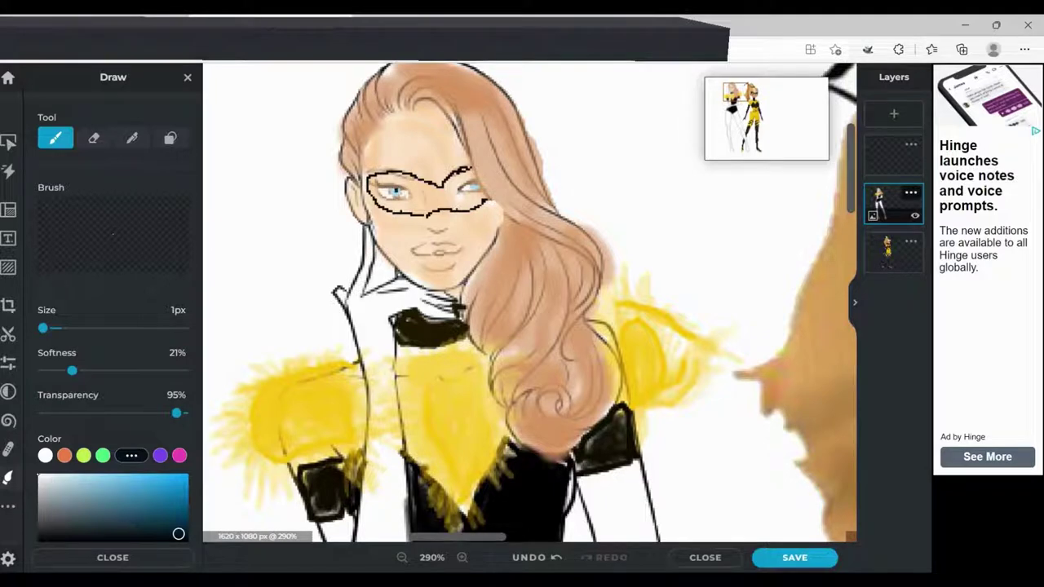
pyautogui.moveTo(436, 253)
pyautogui.mouseDown()
pyautogui.moveTo(445, 253)
pyautogui.moveTo(416, 255)
pyautogui.mouseUp()
pyautogui.moveTo(448, 229); pyautogui.dragTo(436, 234)
pyautogui.moveTo(507, 220); pyautogui.dragTo(488, 196)
pyautogui.hotkey('ctrl', 'z')
# Shade the mask from the nose bridge to the eye beside the hair with a size 4 Sketchy pen in #140101, replacing the first attempt
pyautogui.click(132, 138)
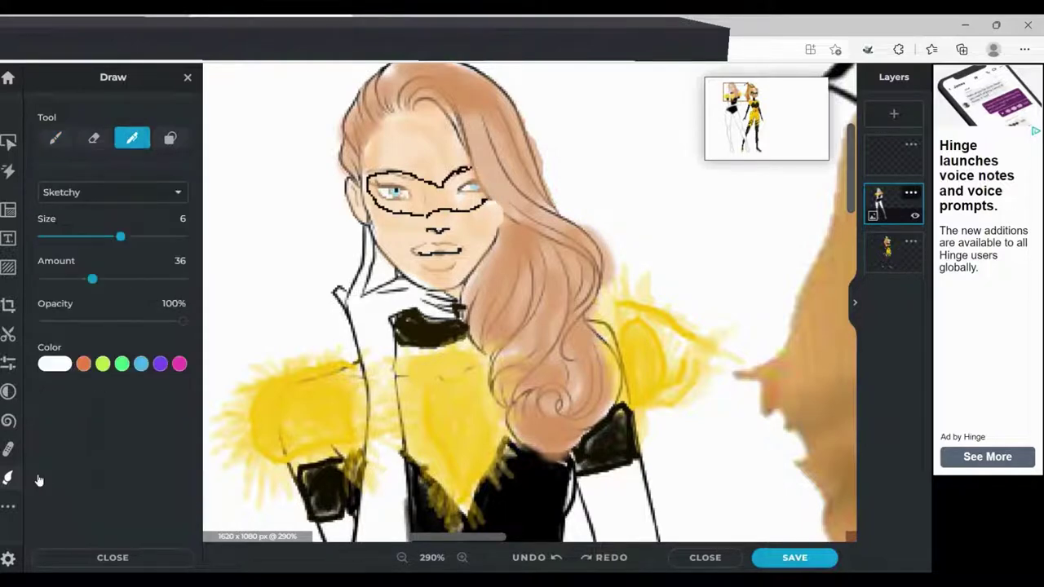
pyautogui.click(113, 192)
pyautogui.click(55, 401)
pyautogui.click(54, 364)
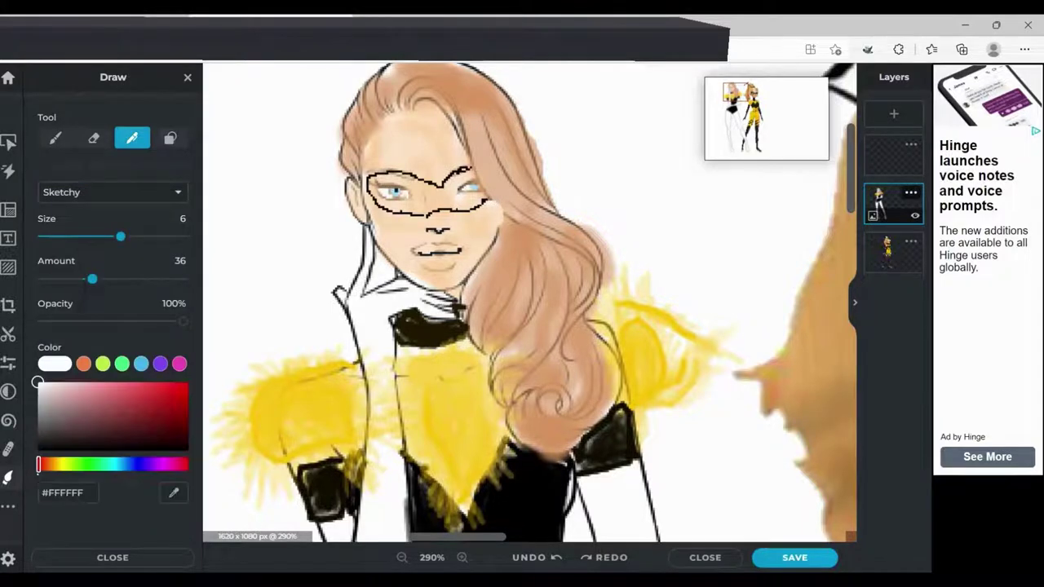
pyautogui.click(179, 445)
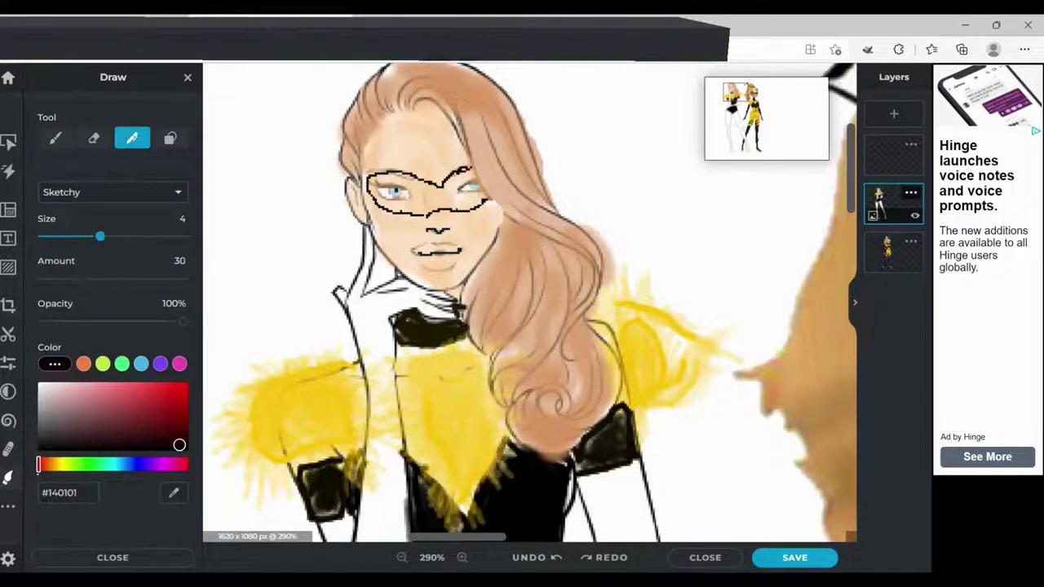
pyautogui.moveTo(474, 176)
pyautogui.mouseDown()
pyautogui.moveTo(449, 188)
pyautogui.moveTo(470, 169)
pyautogui.moveTo(442, 201)
pyautogui.moveTo(447, 193)
pyautogui.moveTo(462, 206)
pyautogui.mouseUp()
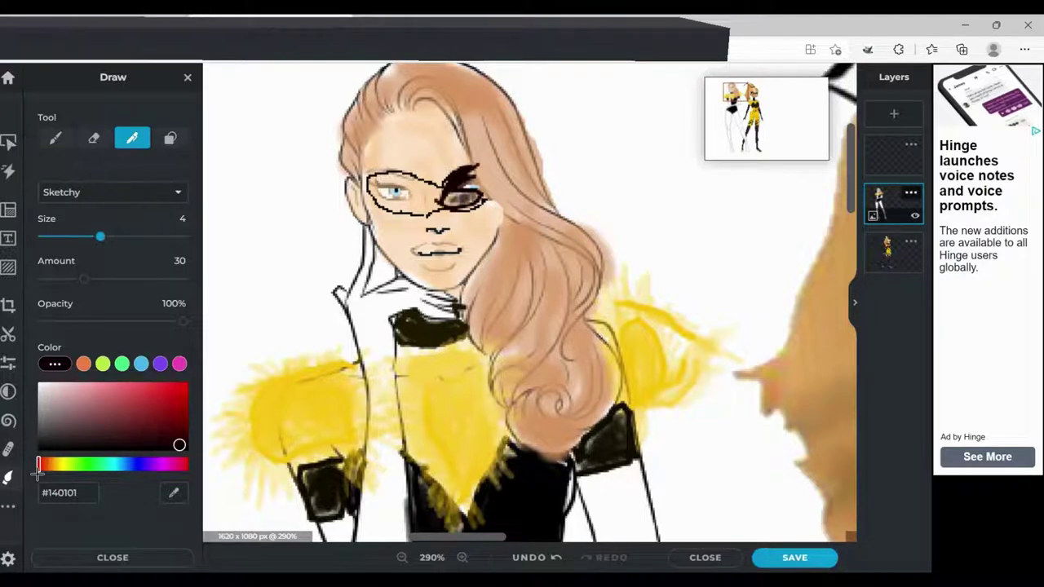
pyautogui.hotkey('ctrl', 'z')
pyautogui.hotkey('ctrl', 'z')
pyautogui.hotkey('ctrl', 'z')
pyautogui.hotkey('ctrl', 'z')
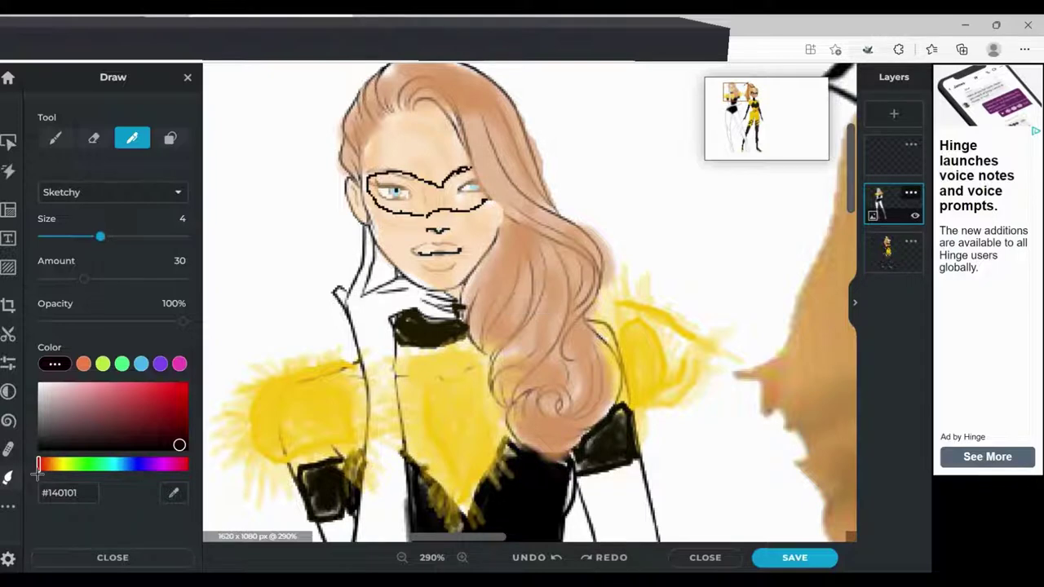
pyautogui.moveTo(457, 189)
pyautogui.mouseDown()
pyautogui.moveTo(479, 195)
pyautogui.moveTo(409, 208)
pyautogui.moveTo(452, 196)
pyautogui.moveTo(449, 178)
pyautogui.moveTo(465, 176)
pyautogui.moveTo(453, 189)
pyautogui.moveTo(473, 170)
pyautogui.mouseUp()
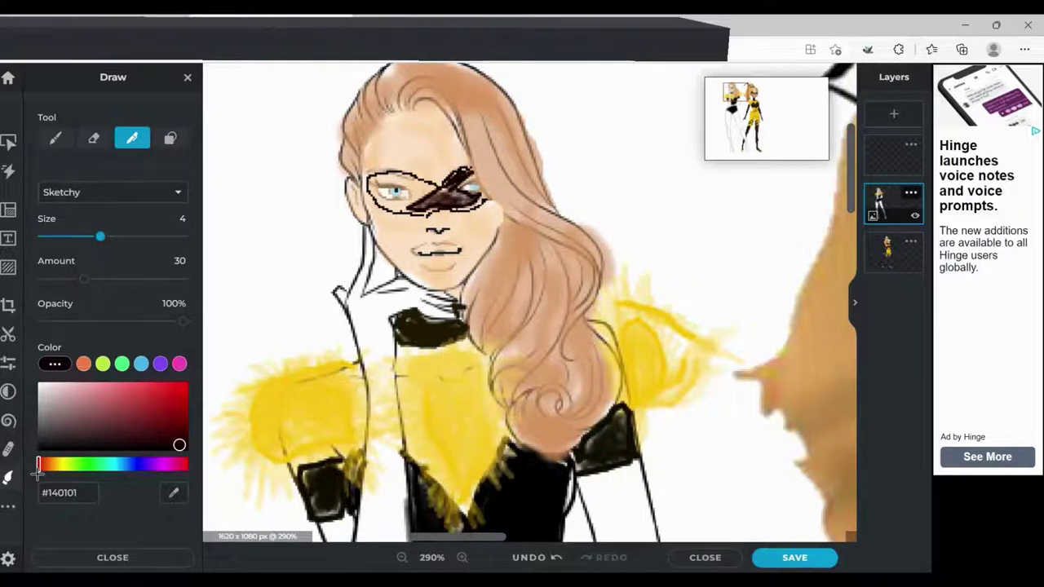
# Fill the mask's nose bridge solid black with an 8 px brush
pyautogui.click(55, 138)
pyautogui.click(54, 455)
pyautogui.click(176, 539)
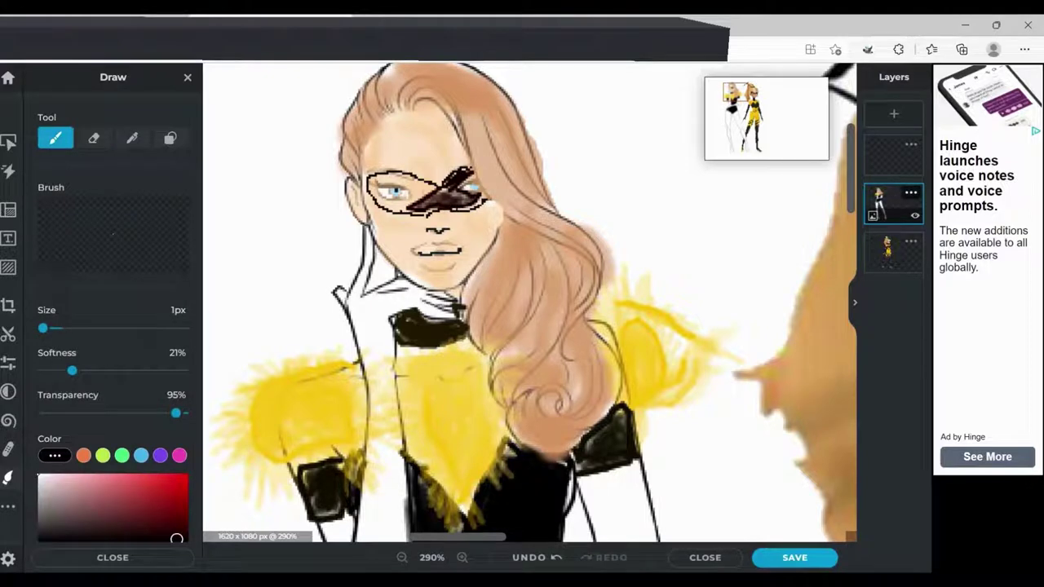
pyautogui.moveTo(43, 328); pyautogui.dragTo(47, 328)
pyautogui.moveTo(453, 196)
pyautogui.mouseDown()
pyautogui.moveTo(433, 195)
pyautogui.moveTo(461, 200)
pyautogui.moveTo(419, 203)
pyautogui.moveTo(417, 188)
pyautogui.moveTo(425, 192)
pyautogui.mouseUp()
# Fill the rest of the mask around both eyes with a 3 px brush at 0% softness and 100% transparency
pyautogui.moveTo(177, 414); pyautogui.dragTo(184, 413)
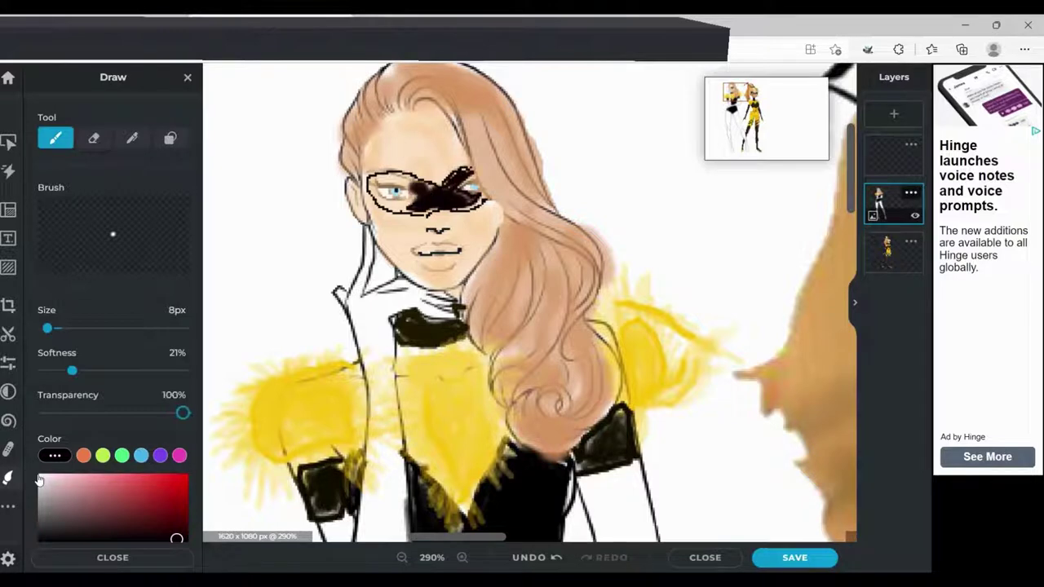
pyautogui.hotkey('shift', '[')
pyautogui.hotkey('shift', '[')
pyautogui.hotkey('shift', '[')
pyautogui.press('[')
pyautogui.press('[')
pyautogui.press('[')
pyautogui.press('[')
pyautogui.press('[')
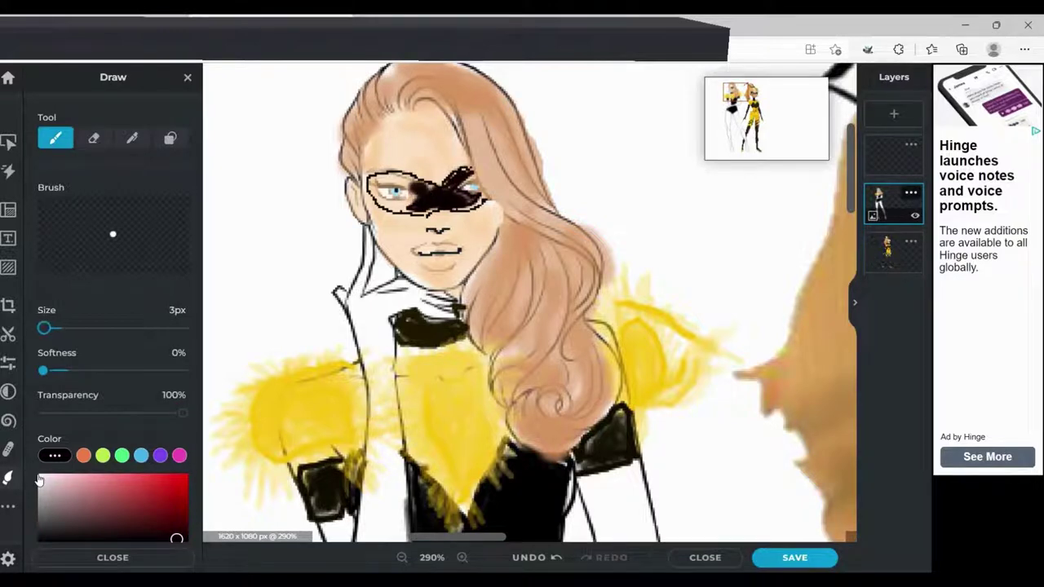
pyautogui.moveTo(413, 201)
pyautogui.mouseDown()
pyautogui.moveTo(396, 204)
pyautogui.moveTo(429, 197)
pyautogui.moveTo(382, 176)
pyautogui.moveTo(472, 208)
pyautogui.moveTo(421, 214)
pyautogui.moveTo(383, 204)
pyautogui.moveTo(427, 211)
pyautogui.moveTo(418, 195)
pyautogui.moveTo(382, 203)
pyautogui.moveTo(375, 187)
pyautogui.moveTo(430, 189)
pyautogui.moveTo(471, 168)
pyautogui.moveTo(453, 206)
pyautogui.mouseUp()
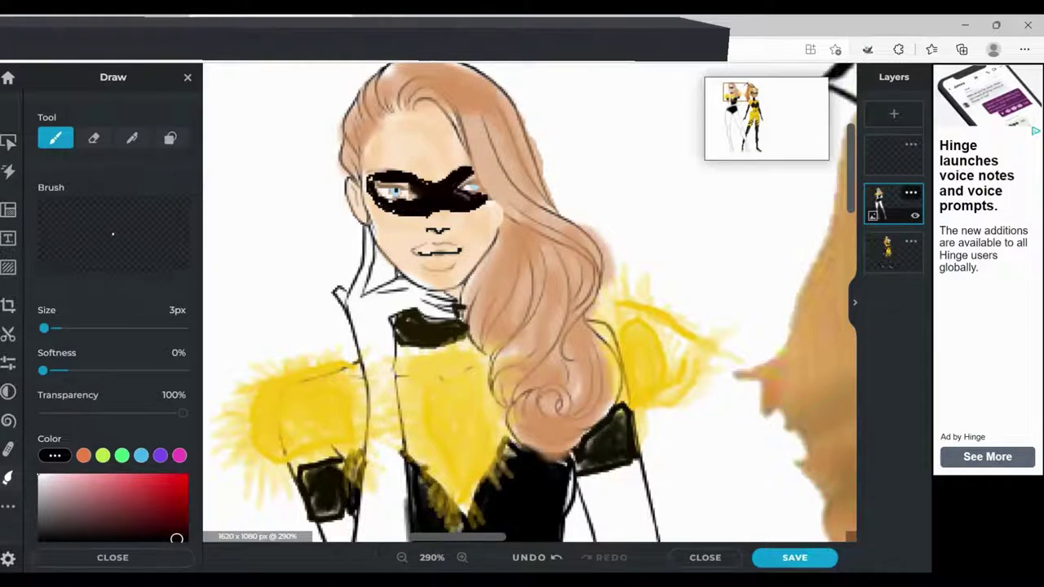
# Paint the lips dark red with a small, slightly softened brush at 83% transparency
pyautogui.click(146, 504)
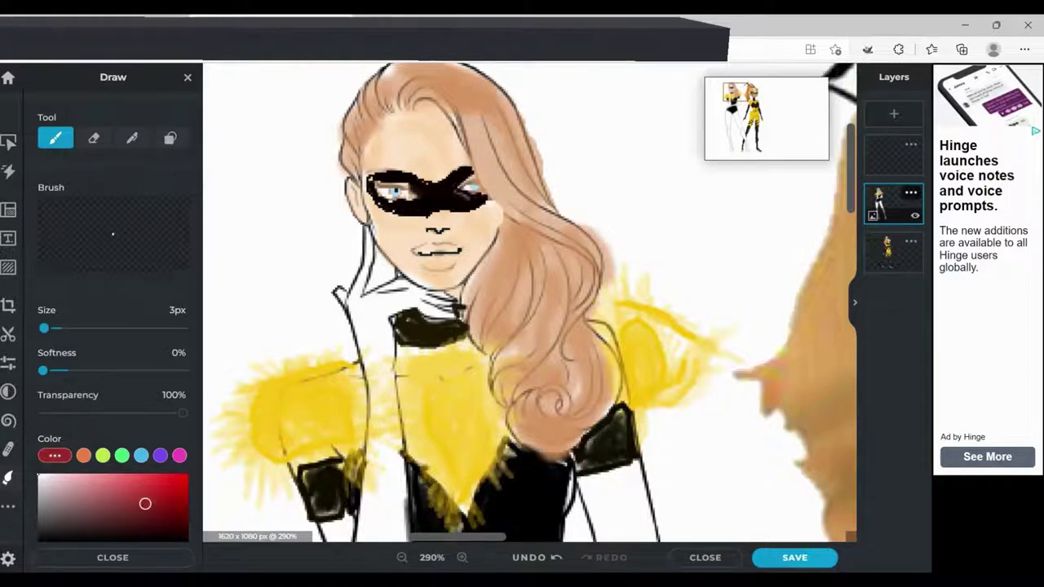
pyautogui.moveTo(145, 504)
pyautogui.mouseDown()
pyautogui.moveTo(168, 484)
pyautogui.moveTo(152, 482)
pyautogui.moveTo(158, 501)
pyautogui.mouseUp()
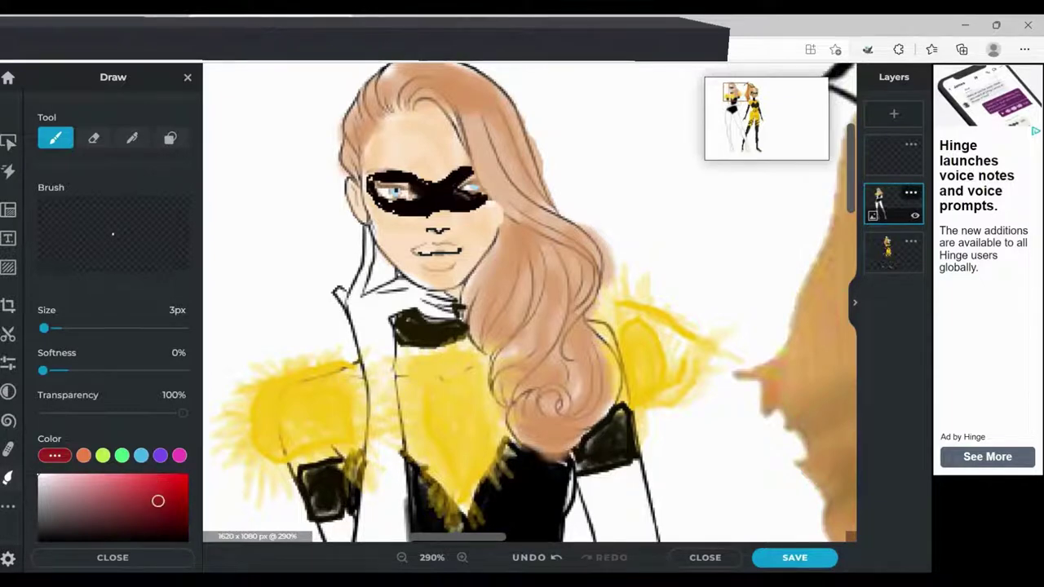
pyautogui.moveTo(183, 414); pyautogui.dragTo(172, 414)
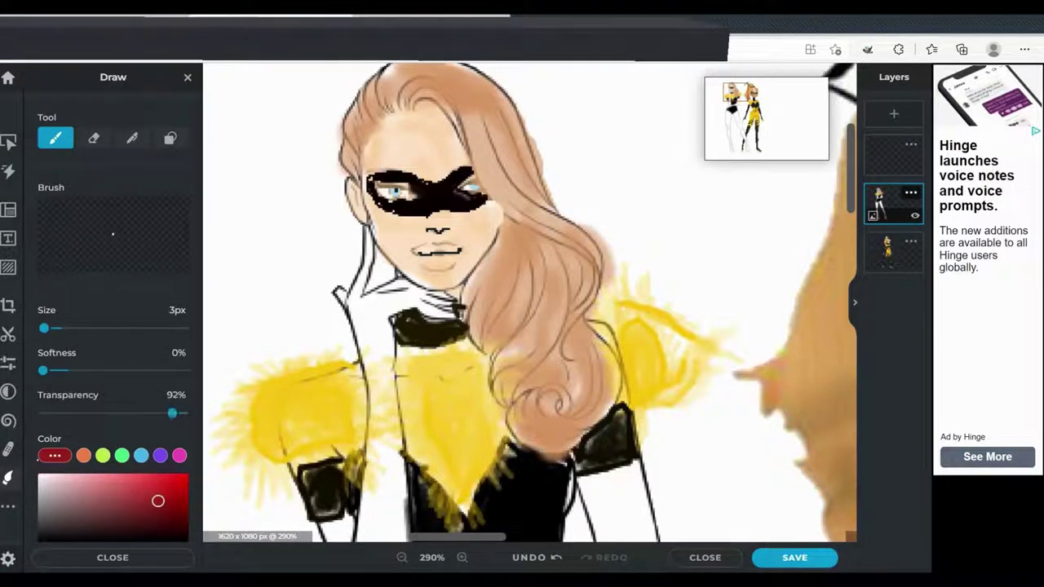
pyautogui.moveTo(44, 328); pyautogui.dragTo(49, 328)
pyautogui.moveTo(172, 414); pyautogui.dragTo(160, 413)
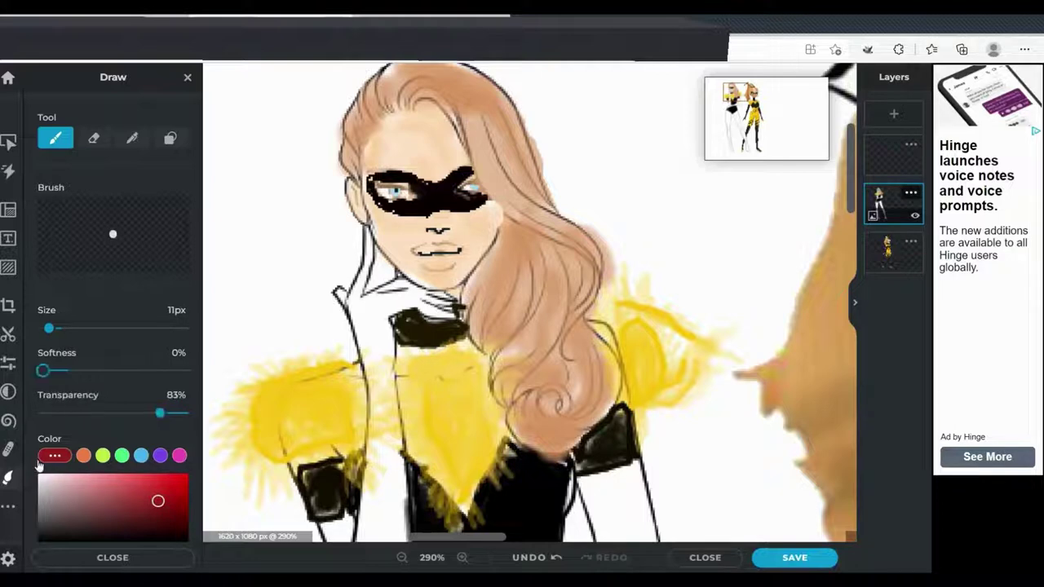
pyautogui.moveTo(42, 370); pyautogui.dragTo(62, 370)
pyautogui.press('[')
pyautogui.press('[')
pyautogui.press('[')
pyautogui.press('[')
pyautogui.press('[')
pyautogui.press('[')
pyautogui.press('[')
pyautogui.moveTo(451, 256)
pyautogui.mouseDown()
pyautogui.moveTo(439, 263)
pyautogui.moveTo(424, 260)
pyautogui.moveTo(447, 258)
pyautogui.moveTo(434, 248)
pyautogui.moveTo(415, 253)
pyautogui.moveTo(445, 260)
pyautogui.moveTo(429, 253)
pyautogui.mouseUp()
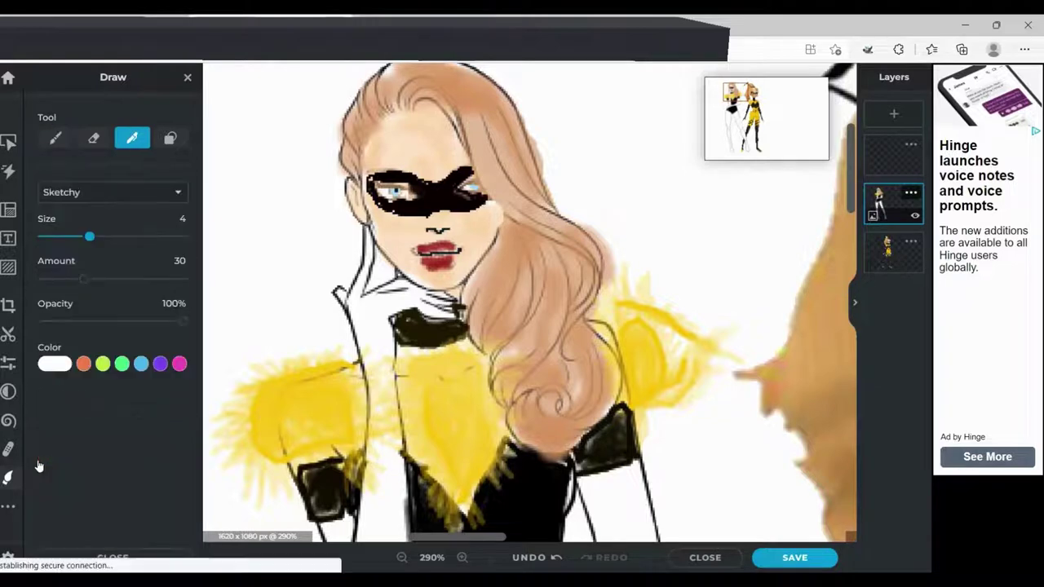
# Shade the glove on the raised hand and its fingers black with the size 4 Sketchy pen in #000000
pyautogui.click(480, 392)
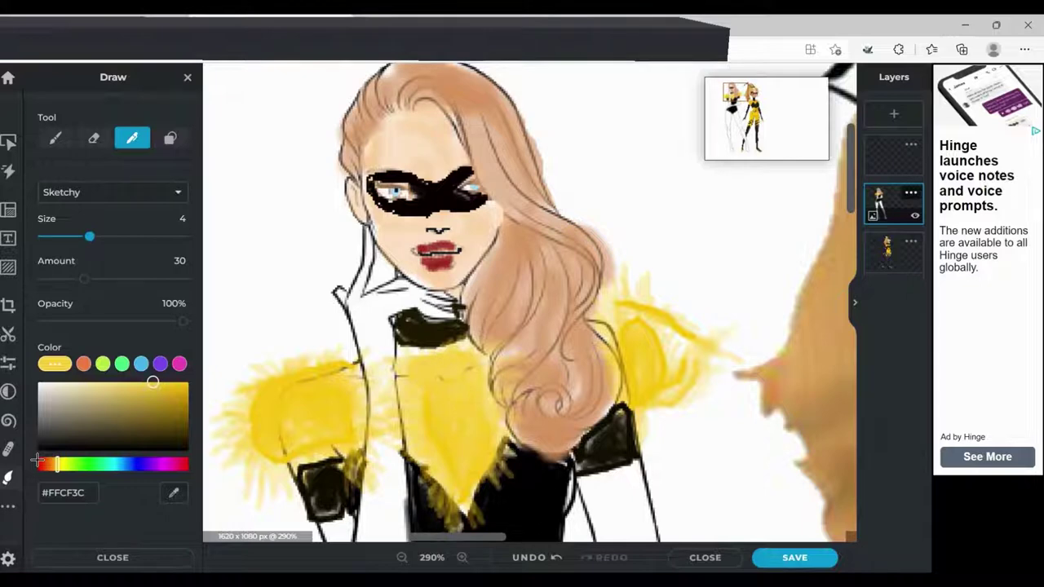
pyautogui.click(549, 477)
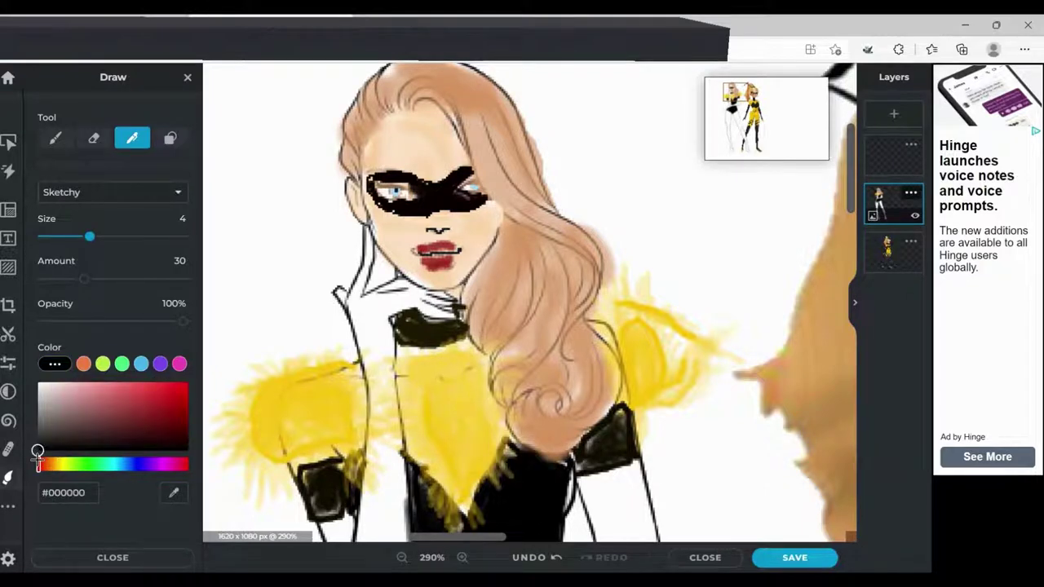
pyautogui.moveTo(455, 312)
pyautogui.mouseDown()
pyautogui.moveTo(408, 302)
pyautogui.moveTo(440, 310)
pyautogui.moveTo(429, 292)
pyautogui.moveTo(399, 284)
pyautogui.moveTo(408, 297)
pyautogui.moveTo(382, 304)
pyautogui.mouseUp()
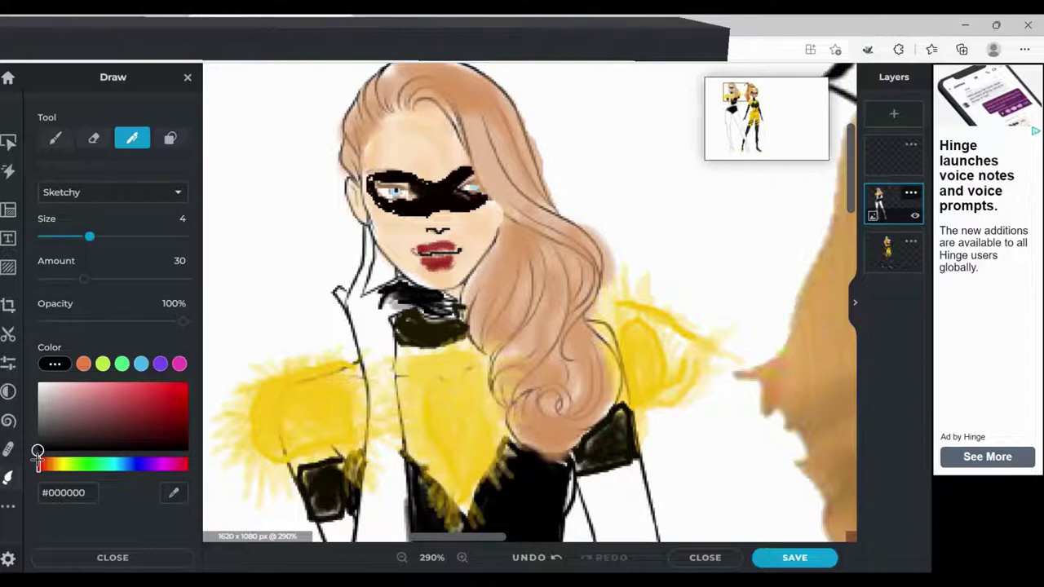
pyautogui.moveTo(362, 367)
pyautogui.mouseDown()
pyautogui.moveTo(390, 364)
pyautogui.moveTo(395, 310)
pyautogui.moveTo(384, 349)
pyautogui.mouseUp()
pyautogui.moveTo(351, 304)
pyautogui.mouseDown()
pyautogui.moveTo(367, 355)
pyautogui.moveTo(381, 362)
pyautogui.mouseUp()
pyautogui.moveTo(362, 298)
pyautogui.mouseDown()
pyautogui.moveTo(369, 233)
pyautogui.moveTo(358, 320)
pyautogui.moveTo(346, 298)
pyautogui.moveTo(360, 335)
pyautogui.moveTo(340, 296)
pyautogui.moveTo(336, 304)
pyautogui.moveTo(383, 288)
pyautogui.mouseUp()
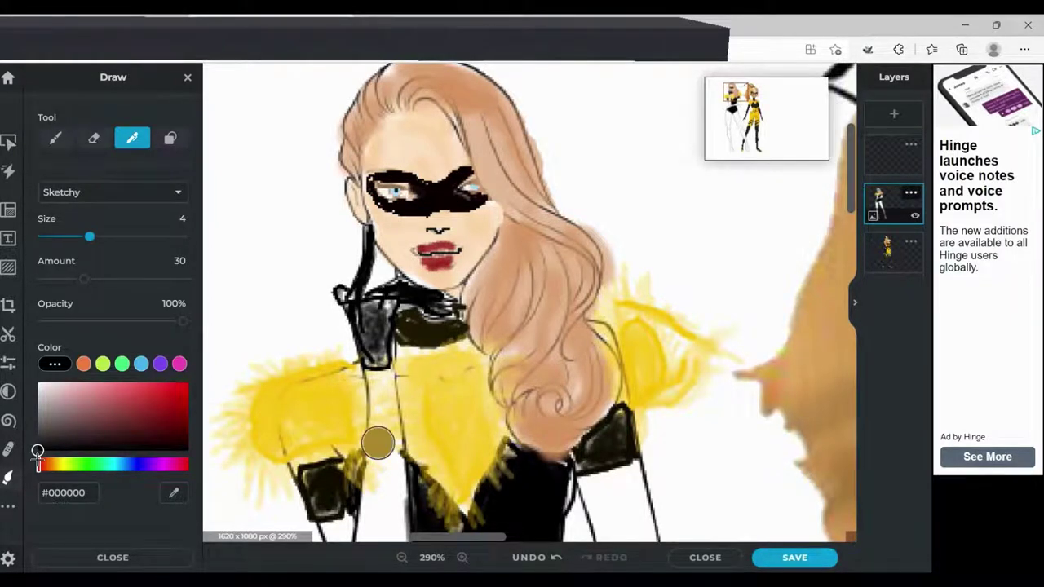
# Add yellow accents in #FFD34D to the raised glove's fingertip and the back of the hand
pyautogui.keyDown('alt'); pyautogui.click(481, 389); pyautogui.keyUp('alt')
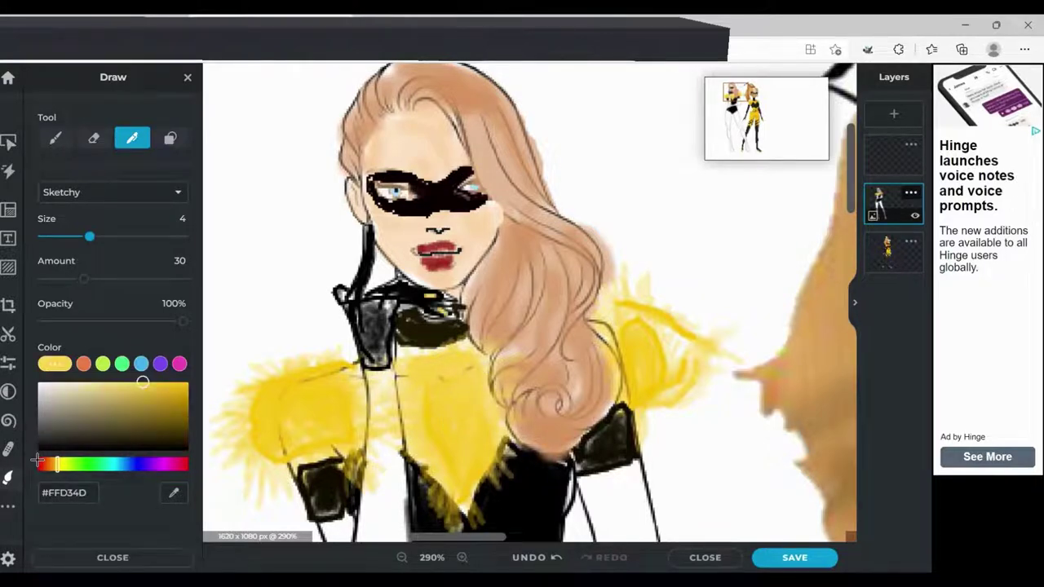
pyautogui.moveTo(368, 225); pyautogui.dragTo(368, 239)
pyautogui.moveTo(372, 364)
pyautogui.mouseDown()
pyautogui.moveTo(373, 305)
pyautogui.moveTo(377, 344)
pyautogui.mouseUp()
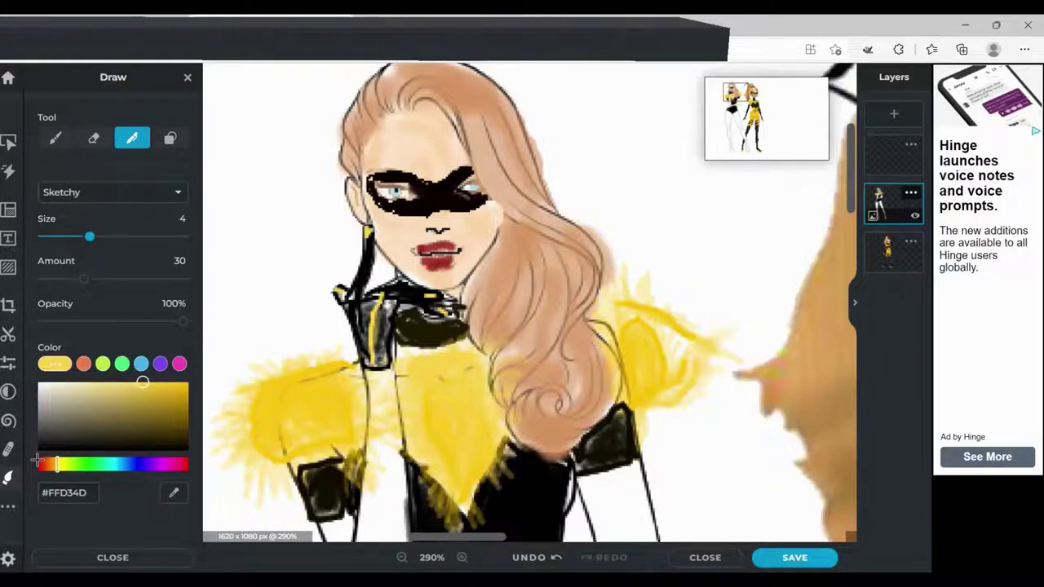
# Erase the yellow overspill from the raised forearm with a 6 px eraser at 0% softness and 100% transparency
pyautogui.click(112, 193)
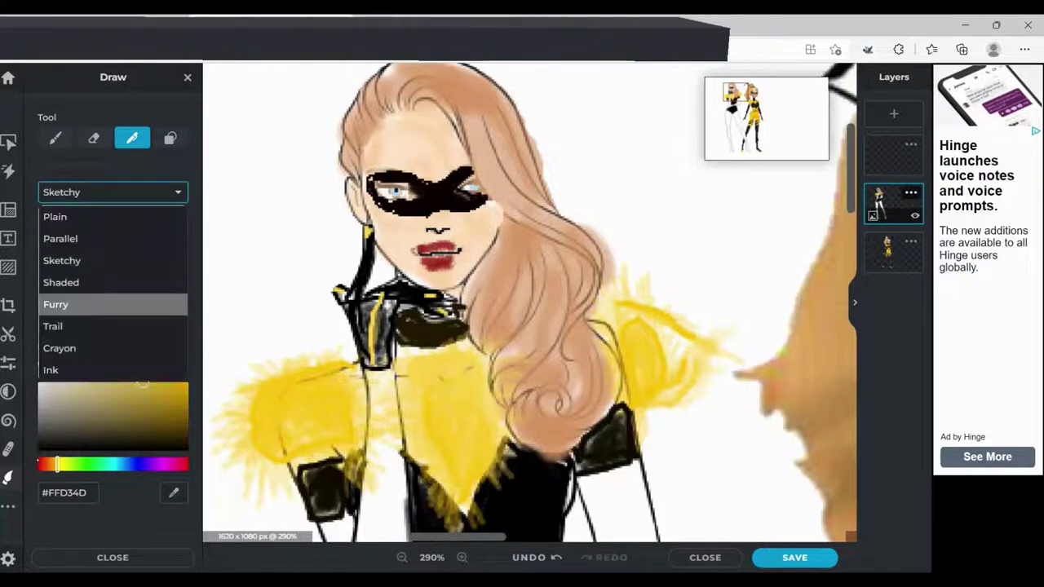
pyautogui.click(112, 305)
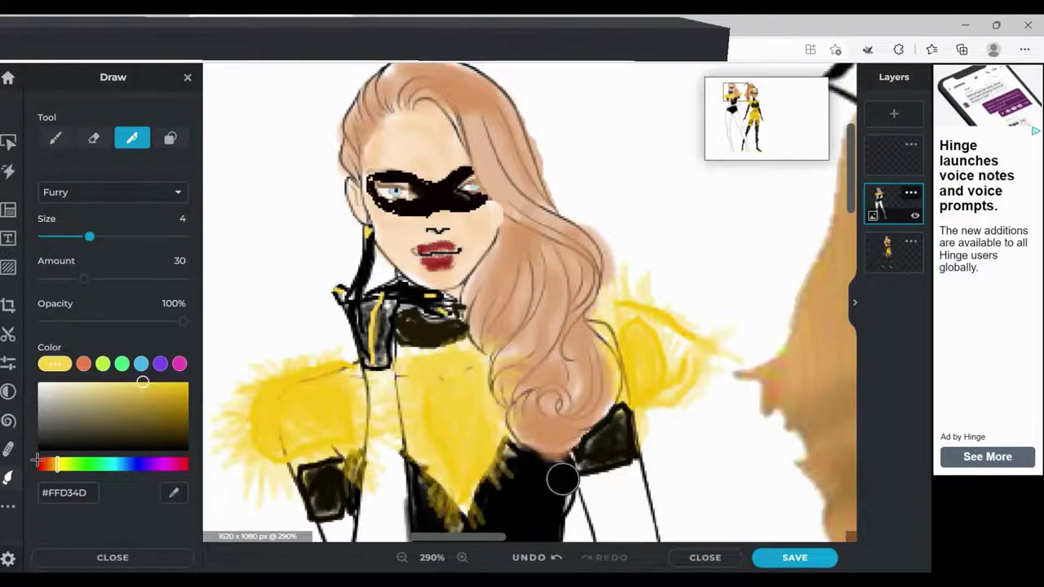
pyautogui.click(94, 138)
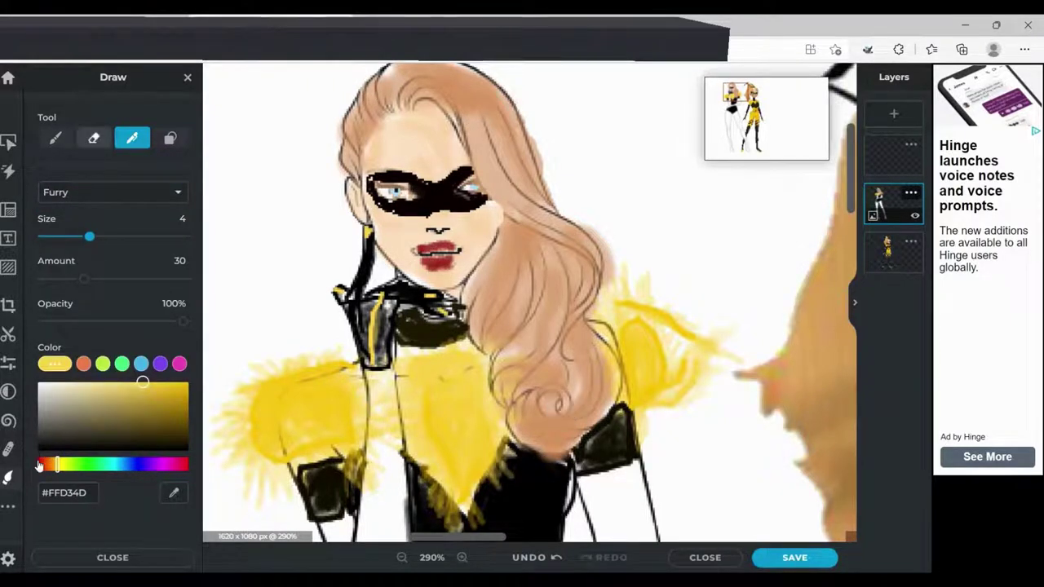
pyautogui.click(42, 328)
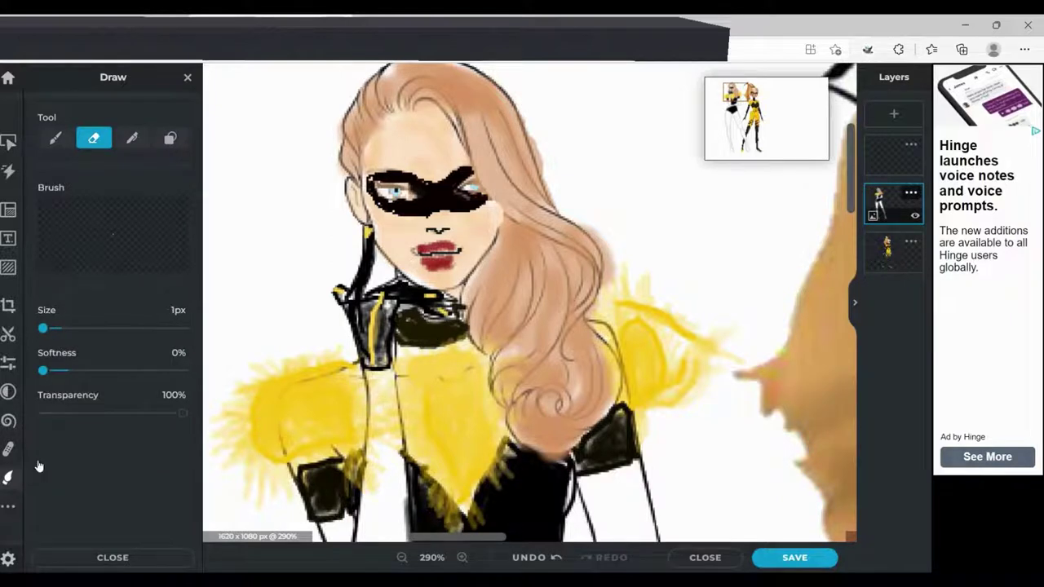
pyautogui.press(']')
pyautogui.press(']')
pyautogui.press(']')
pyautogui.press(']')
pyautogui.press(']')
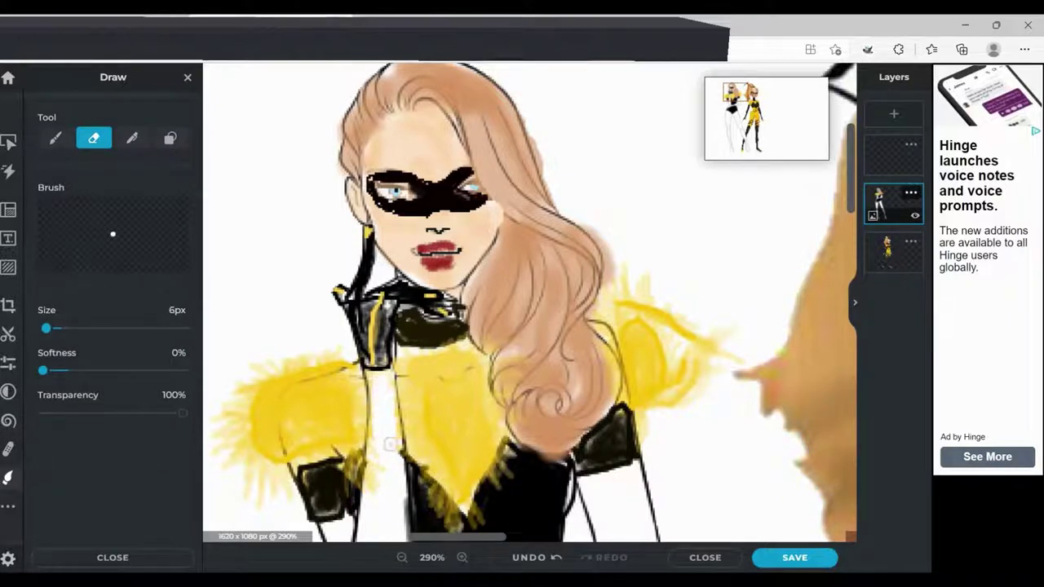
pyautogui.moveTo(390, 445)
pyautogui.mouseDown()
pyautogui.moveTo(385, 393)
pyautogui.moveTo(396, 451)
pyautogui.moveTo(382, 431)
pyautogui.moveTo(379, 499)
pyautogui.moveTo(381, 395)
pyautogui.mouseUp()
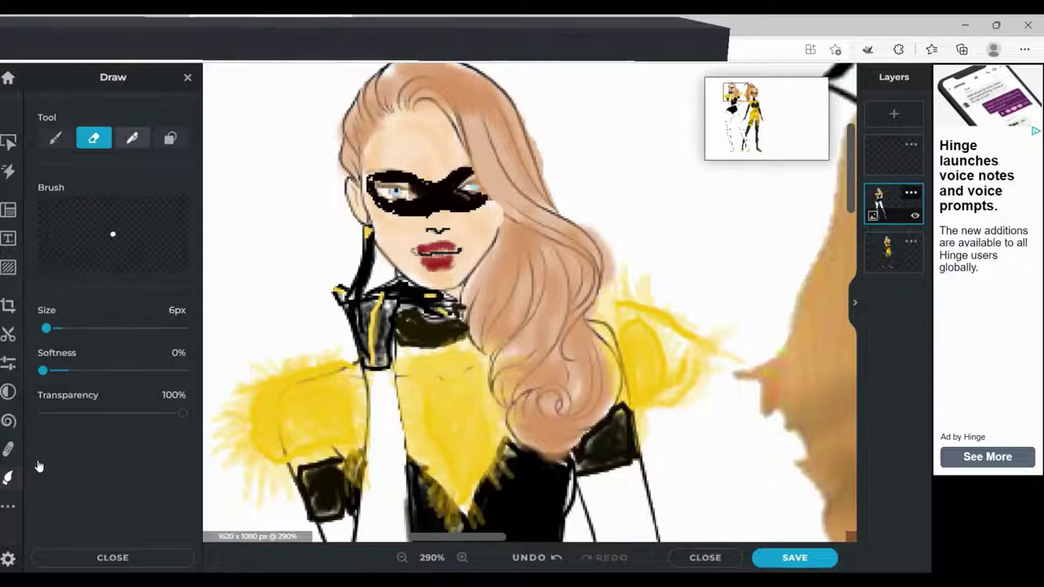
# Prepare a soft brush with 18% softness and 76% transparency in the skin tone #FEE0C1 sampled from the face
pyautogui.click(133, 138)
pyautogui.click(54, 363)
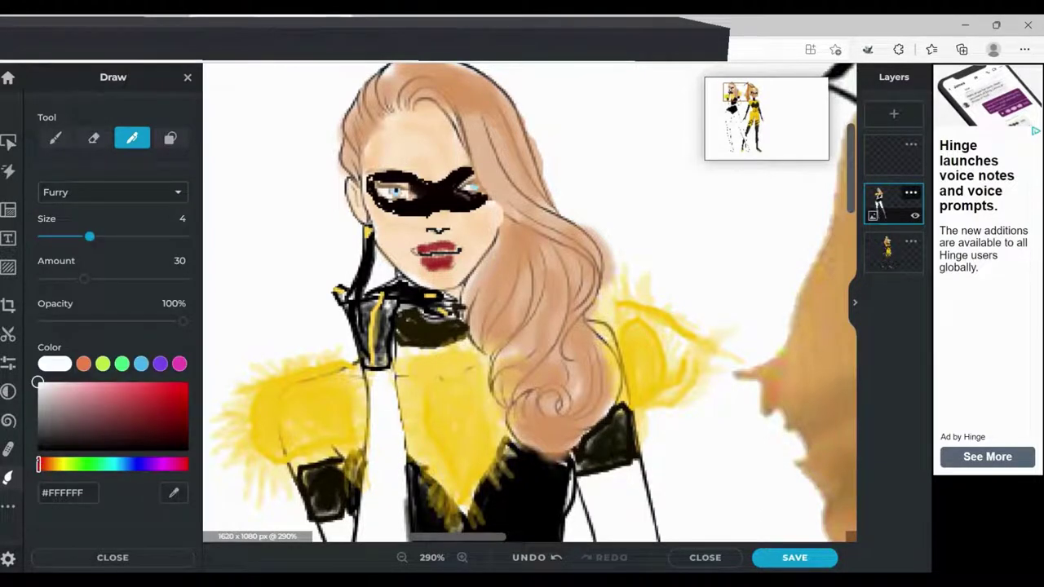
pyautogui.click(179, 449)
pyautogui.click(56, 138)
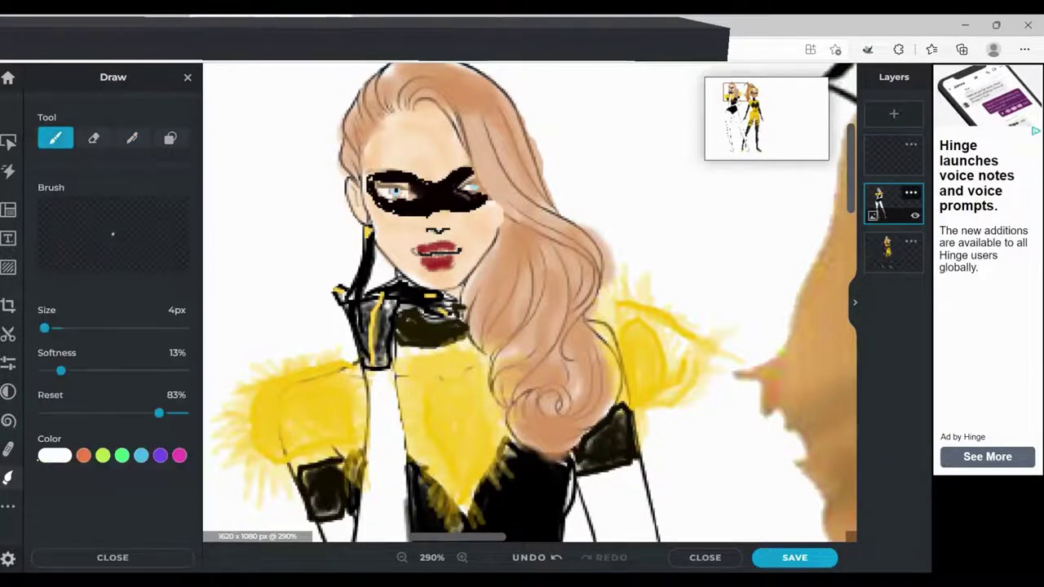
pyautogui.moveTo(159, 413); pyautogui.dragTo(149, 412)
pyautogui.moveTo(45, 328); pyautogui.dragTo(56, 328)
pyautogui.moveTo(61, 371); pyautogui.dragTo(69, 370)
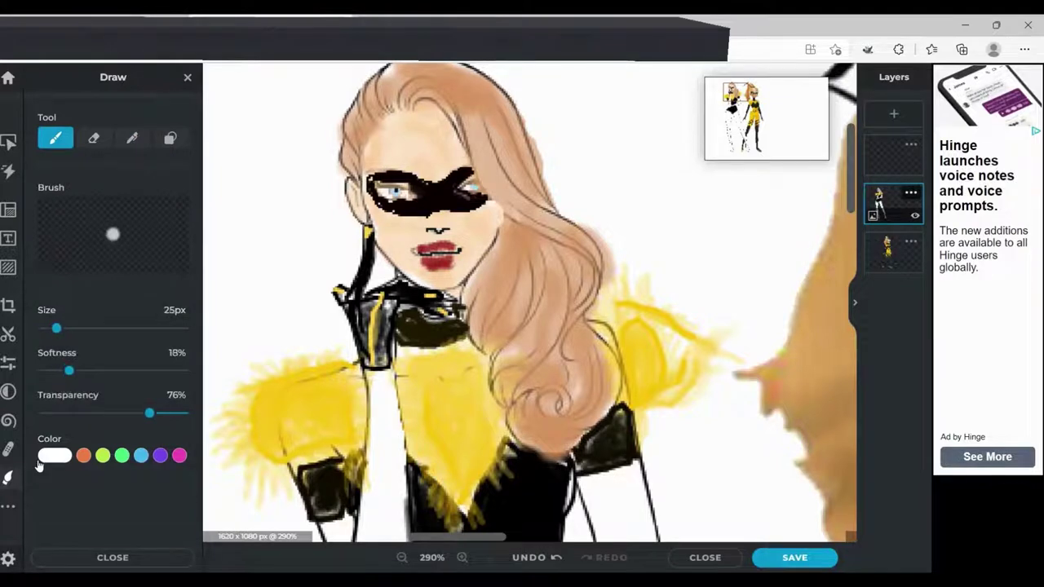
pyautogui.click(44, 459)
pyautogui.click(146, 469)
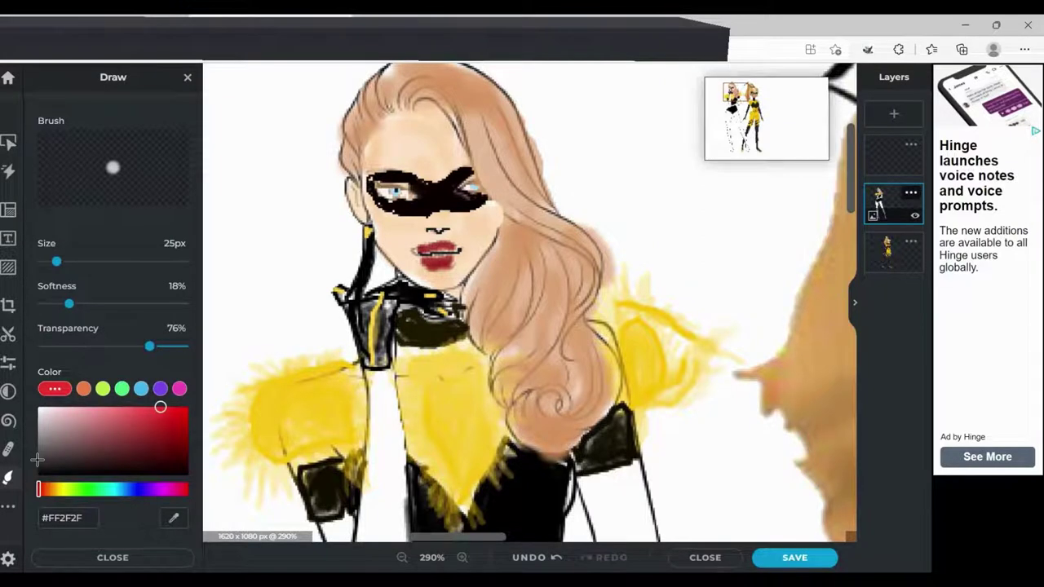
pyautogui.click(402, 232)
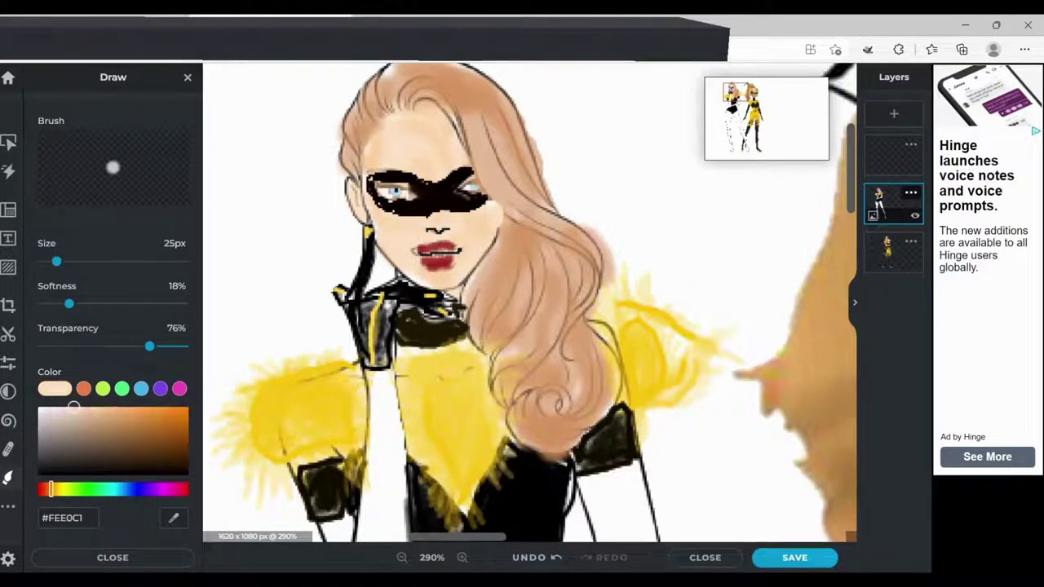
# Paint the raised forearm and the folded arm in the skin tone with a 21 px brush
pyautogui.press('[')
pyautogui.press('[')
pyautogui.press('[')
pyautogui.press('[')
pyautogui.moveTo(382, 374); pyautogui.dragTo(382, 529)
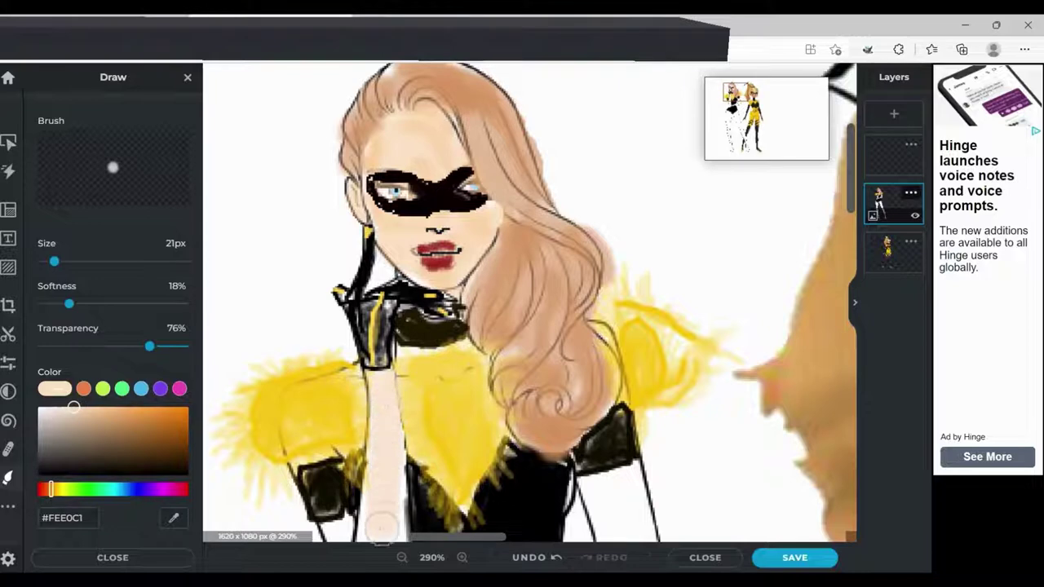
pyautogui.scroll(-3, 531, 302)
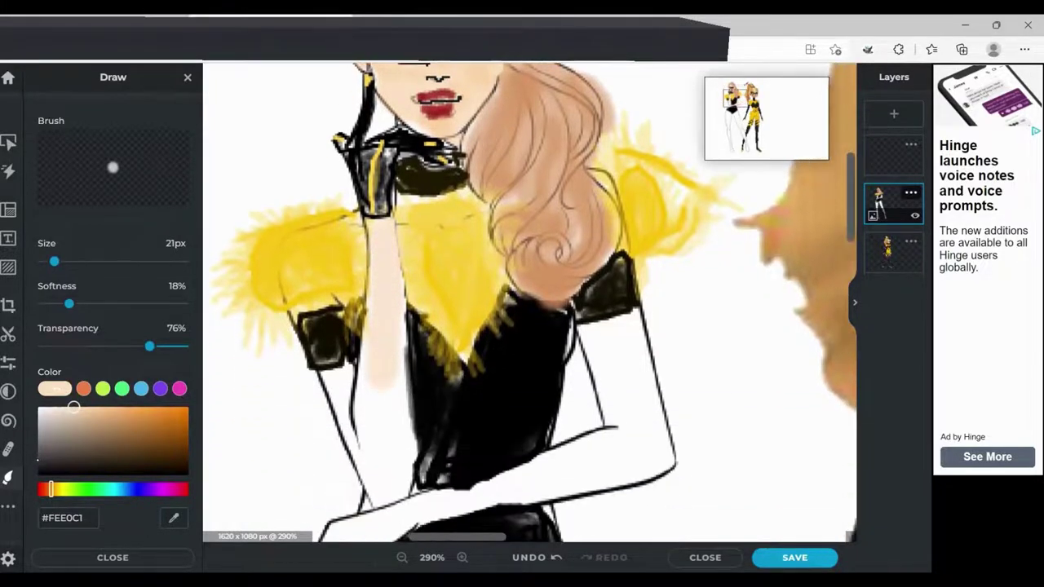
pyautogui.moveTo(381, 424)
pyautogui.mouseDown()
pyautogui.moveTo(390, 458)
pyautogui.moveTo(393, 368)
pyautogui.moveTo(389, 474)
pyautogui.moveTo(371, 382)
pyautogui.mouseUp()
pyautogui.moveTo(594, 324)
pyautogui.mouseDown()
pyautogui.moveTo(639, 424)
pyautogui.moveTo(610, 466)
pyautogui.moveTo(450, 501)
pyautogui.moveTo(614, 453)
pyautogui.moveTo(586, 451)
pyautogui.moveTo(619, 427)
pyautogui.moveTo(602, 331)
pyautogui.moveTo(617, 336)
pyautogui.moveTo(622, 324)
pyautogui.moveTo(656, 447)
pyautogui.moveTo(641, 483)
pyautogui.mouseUp()
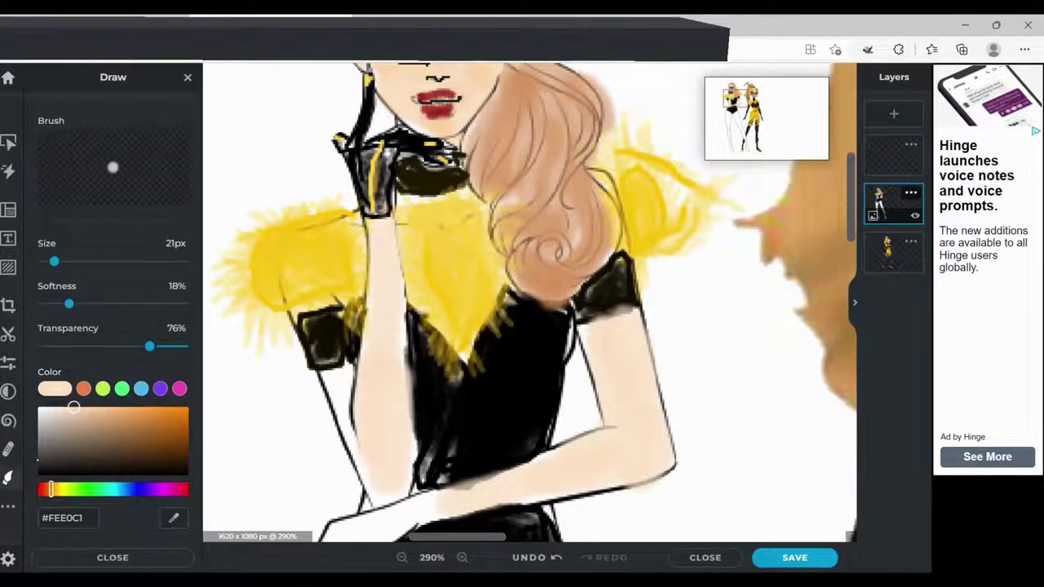
# Shade the inner elbow of the folded arm and the raised arm's elbow with a 5 px brush in #B4997E
pyautogui.click(82, 428)
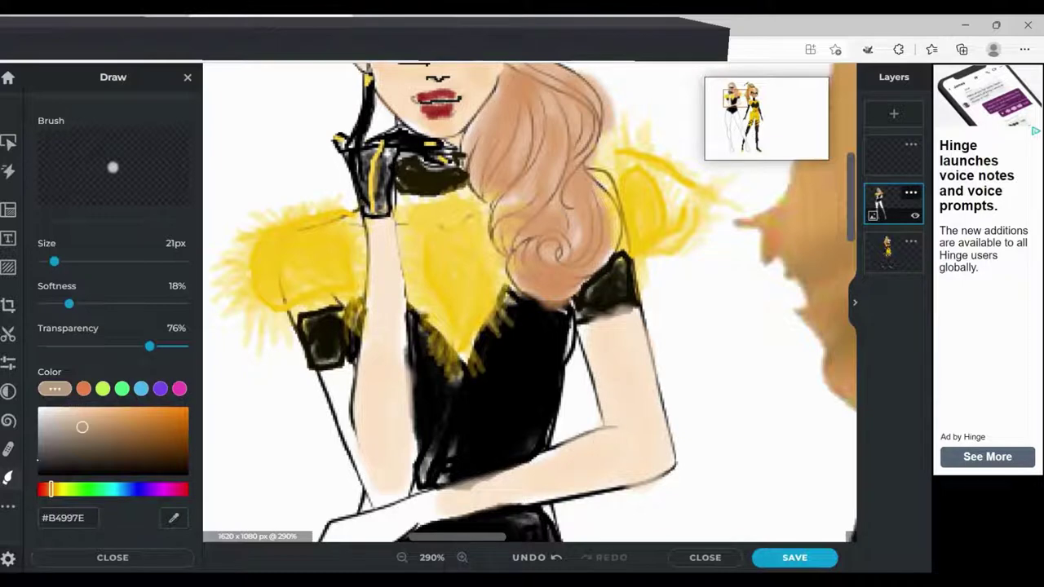
pyautogui.moveTo(54, 261); pyautogui.dragTo(44, 261)
pyautogui.moveTo(626, 423); pyautogui.dragTo(606, 429)
pyautogui.moveTo(381, 503); pyautogui.dragTo(402, 496)
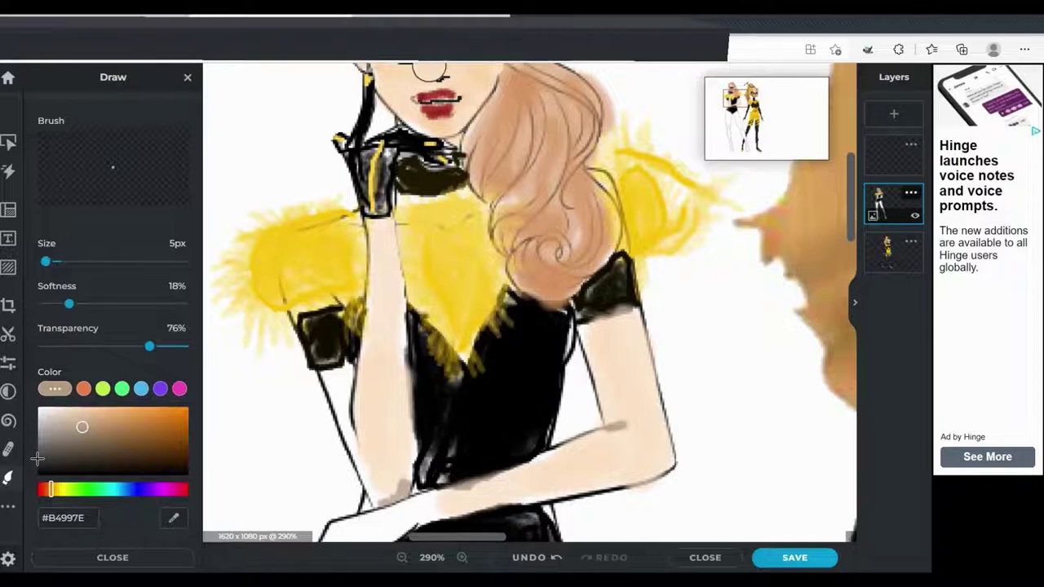
# Color the upper arm behind the raised forearm and soften the elbow shadows with skin tone #FEE1C1
pyautogui.click(73, 407)
pyautogui.moveTo(340, 401)
pyautogui.mouseDown()
pyautogui.moveTo(335, 375)
pyautogui.moveTo(346, 377)
pyautogui.moveTo(376, 496)
pyautogui.moveTo(407, 483)
pyautogui.mouseUp()
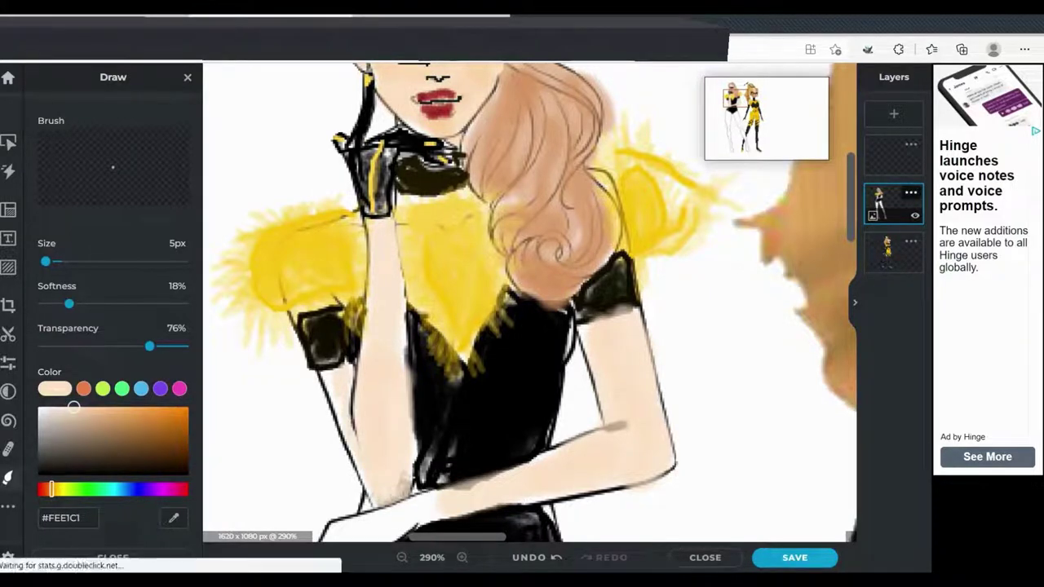
pyautogui.moveTo(329, 375); pyautogui.dragTo(341, 421)
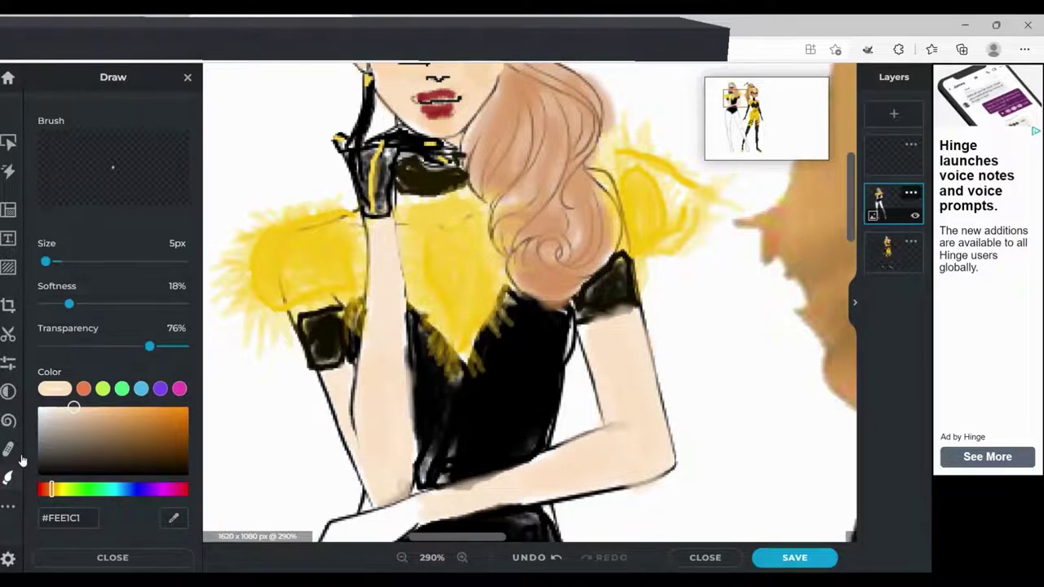
# Fill the bodice solid black with an 11 px brush at 0% softness and 100% transparency
pyautogui.press('e')
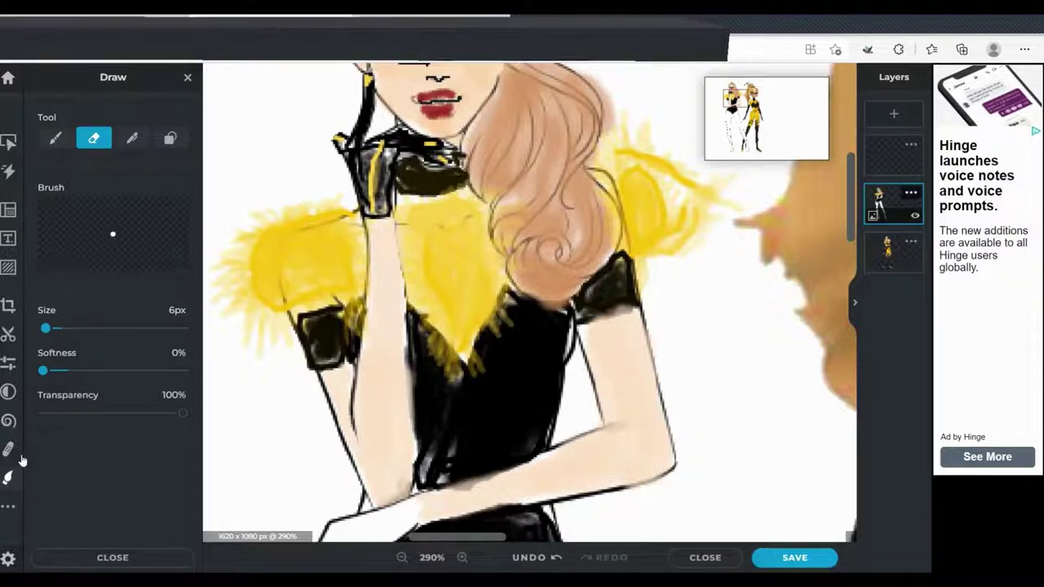
pyautogui.press('b')
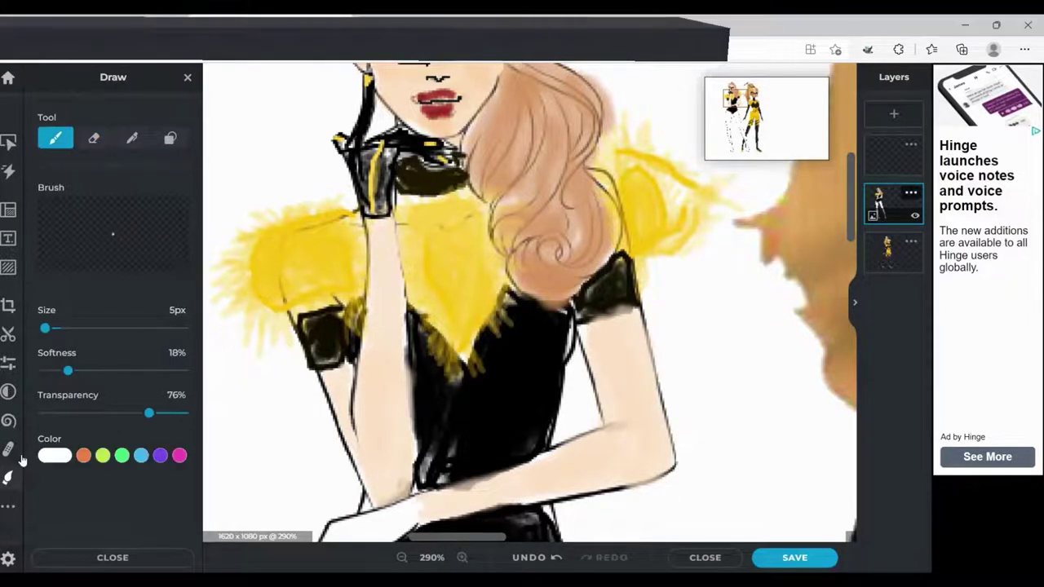
pyautogui.click(181, 539)
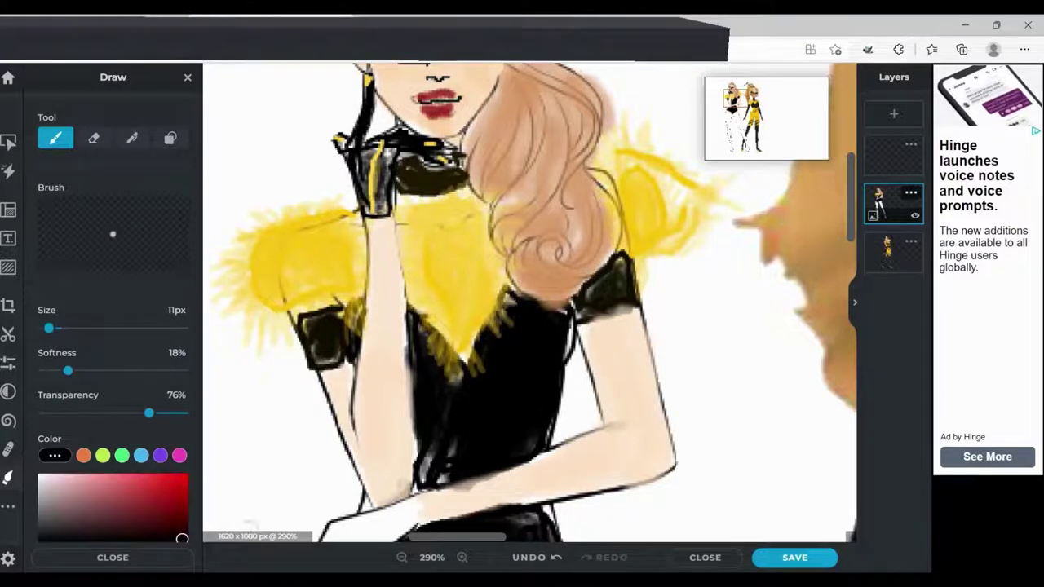
pyautogui.moveTo(563, 353); pyautogui.dragTo(564, 333)
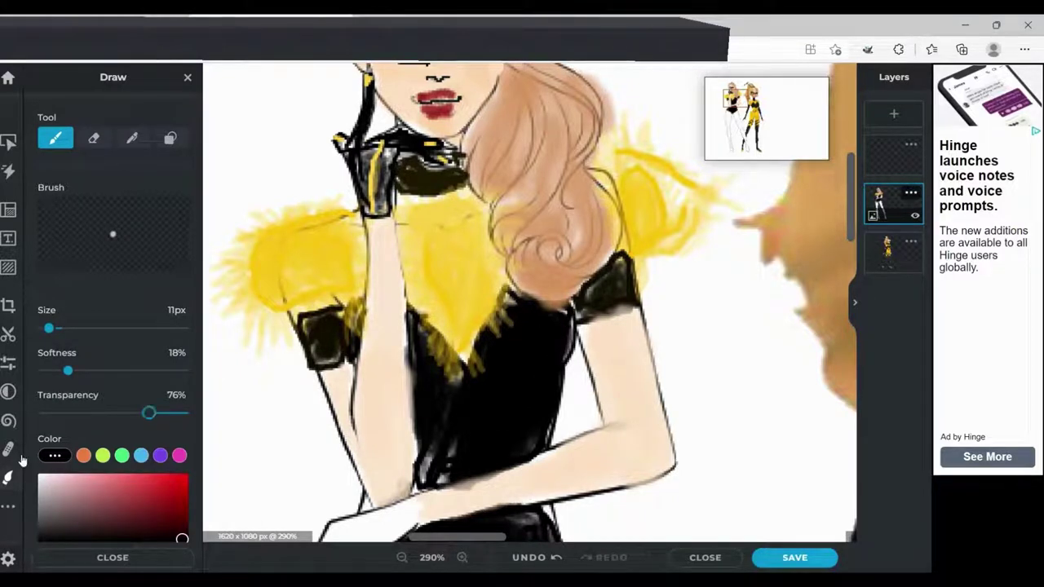
pyautogui.moveTo(148, 412); pyautogui.dragTo(187, 413)
pyautogui.moveTo(67, 370); pyautogui.dragTo(42, 370)
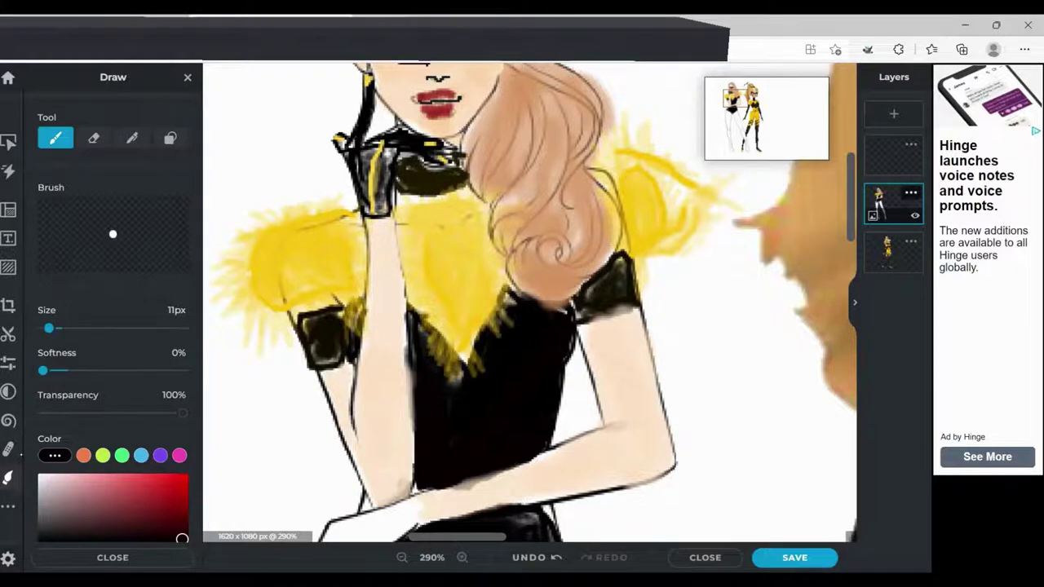
# Switch to the Furry pen and set its color to the near-black #170101
pyautogui.click(132, 138)
pyautogui.click(112, 193)
pyautogui.click(112, 304)
pyautogui.click(54, 363)
pyautogui.click(184, 445)
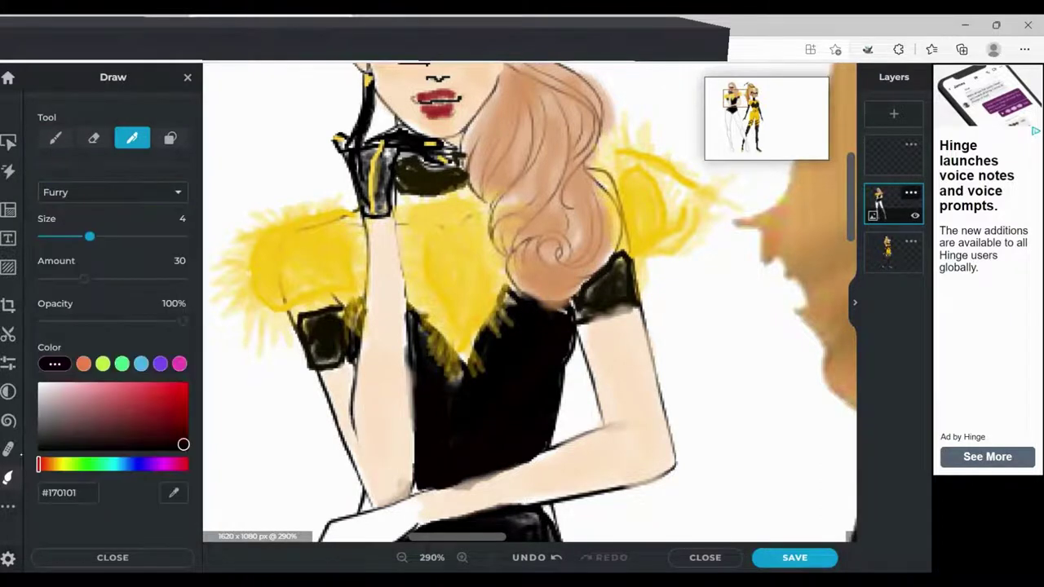
# Try fur strokes around the raised glove's wrist and a size 1 test curve on the blank canvas beside the arm
pyautogui.moveTo(355, 221)
pyautogui.mouseDown()
pyautogui.moveTo(367, 245)
pyautogui.moveTo(420, 224)
pyautogui.moveTo(334, 213)
pyautogui.moveTo(380, 264)
pyautogui.moveTo(421, 214)
pyautogui.mouseUp()
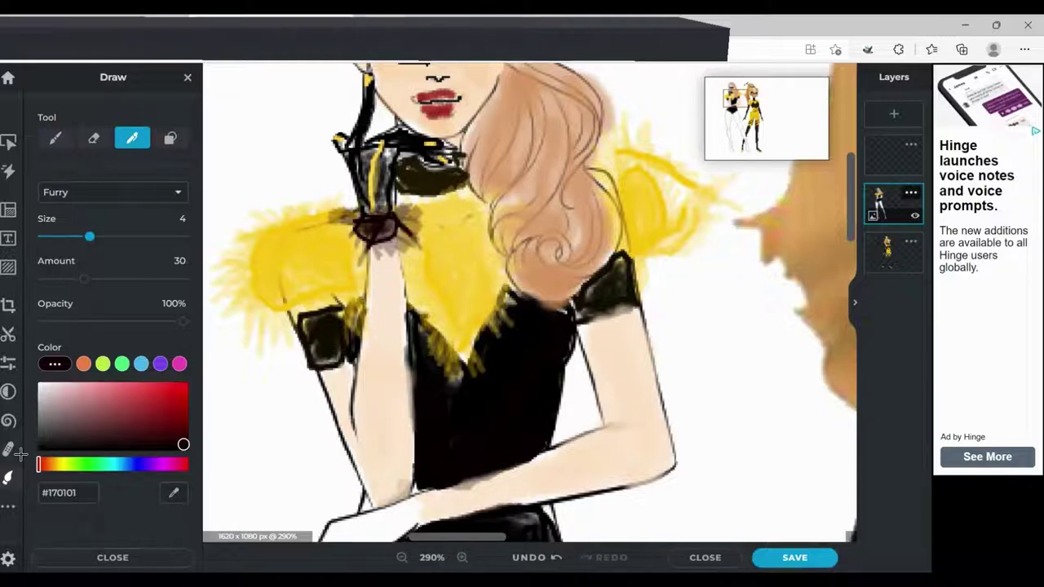
pyautogui.moveTo(359, 231)
pyautogui.mouseDown()
pyautogui.moveTo(370, 245)
pyautogui.moveTo(336, 237)
pyautogui.mouseUp()
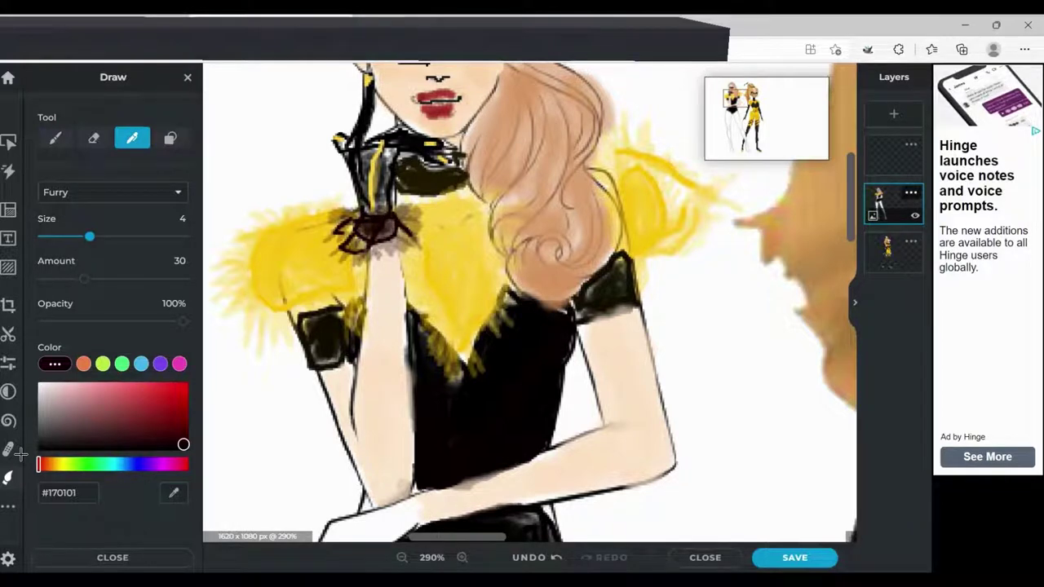
pyautogui.moveTo(89, 236); pyautogui.dragTo(42, 235)
pyautogui.moveTo(234, 399); pyautogui.dragTo(290, 483)
pyautogui.moveTo(293, 436); pyautogui.dragTo(261, 531)
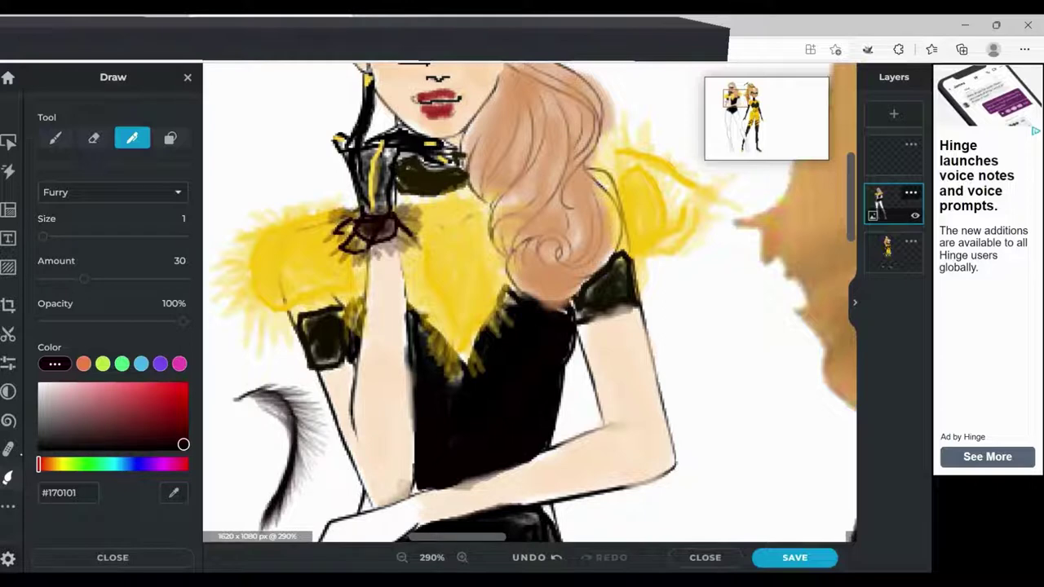
# Undo the test curve and the fur strokes around the raised glove's wrist
pyautogui.hotkey('ctrl', 'z')
pyautogui.hotkey('ctrl', 'z')
pyautogui.hotkey('ctrl', 'z')
pyautogui.hotkey('ctrl', 'z')
pyautogui.hotkey('ctrl', 'z')
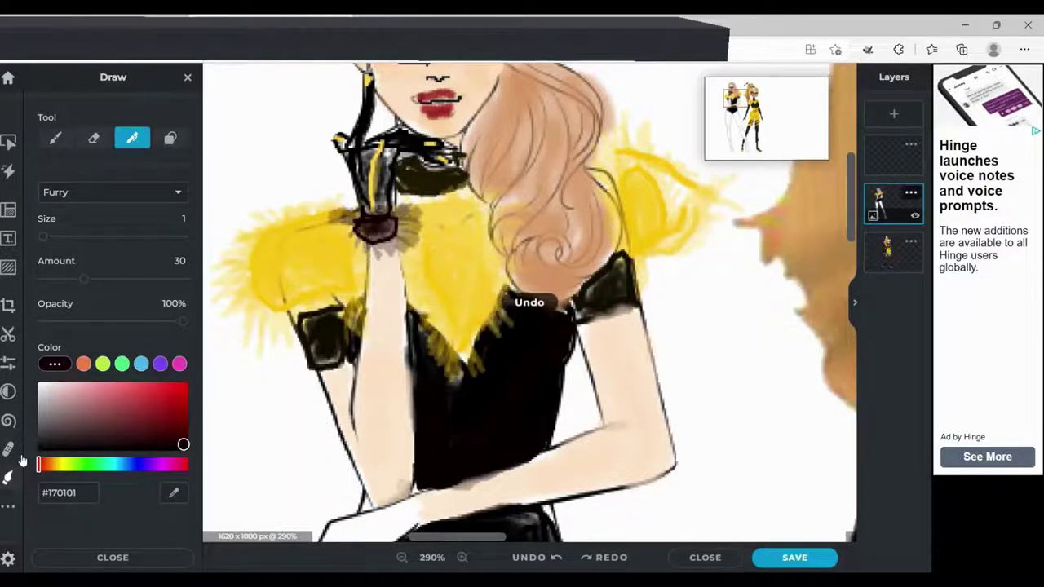
pyautogui.hotkey('ctrl', 'z')
pyautogui.hotkey('ctrl', 'y')
pyautogui.hotkey('ctrl', 'y')
pyautogui.hotkey('ctrl', 'y')
pyautogui.hotkey('ctrl', 'y')
pyautogui.hotkey('ctrl', 'y')
pyautogui.hotkey('ctrl', 'y')
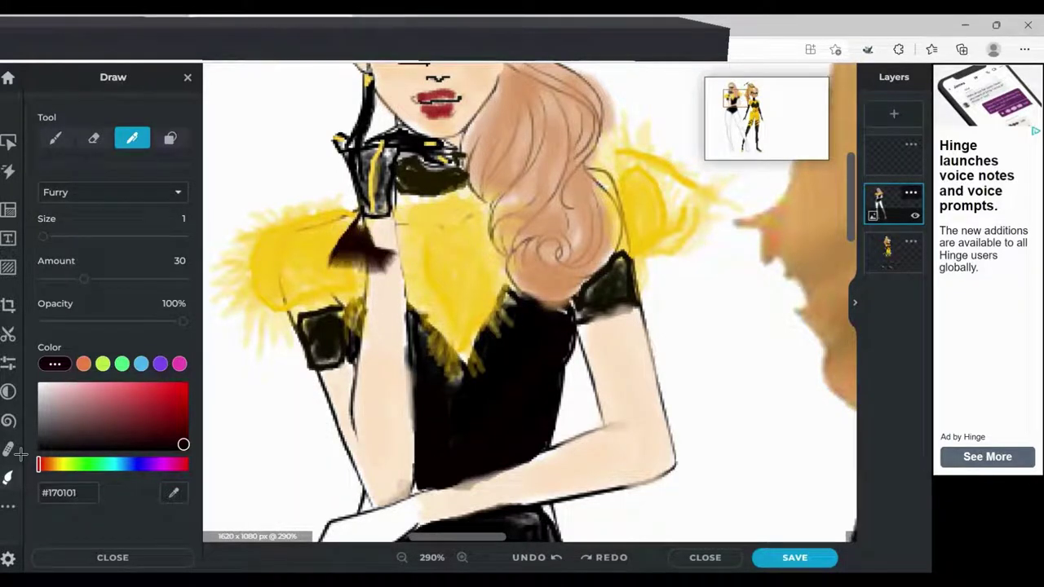
# Paint near-black #170101 fur around the raised glove's wrist with the Furry pen at size 1
pyautogui.moveTo(390, 226)
pyautogui.mouseDown()
pyautogui.moveTo(364, 221)
pyautogui.moveTo(416, 221)
pyautogui.mouseUp()
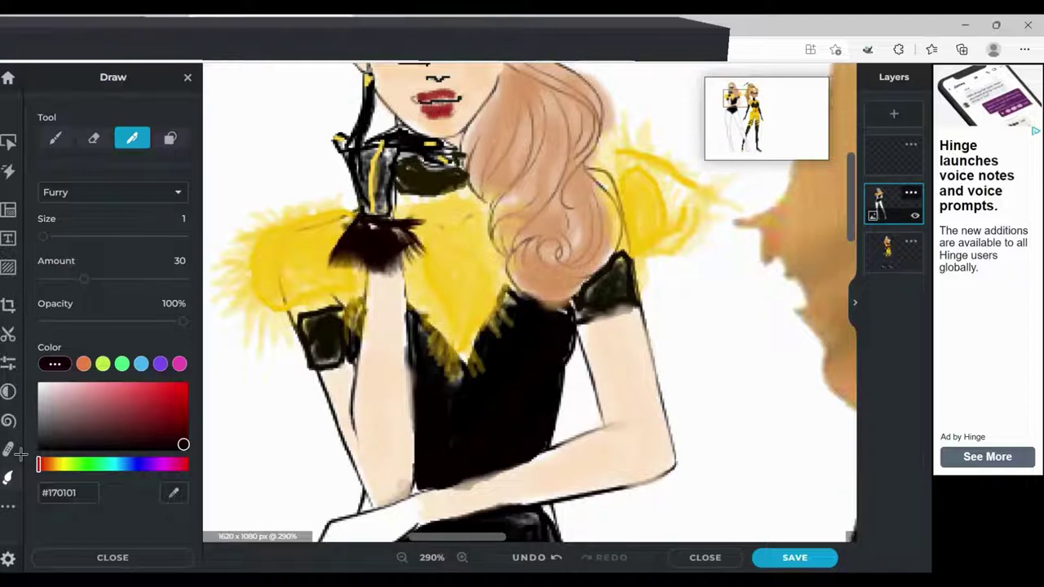
# Fill gaps in the black bottoms below the resting hand and at the waist edge with the Plain pen at size 5
pyautogui.scroll(-5, 530, 302)
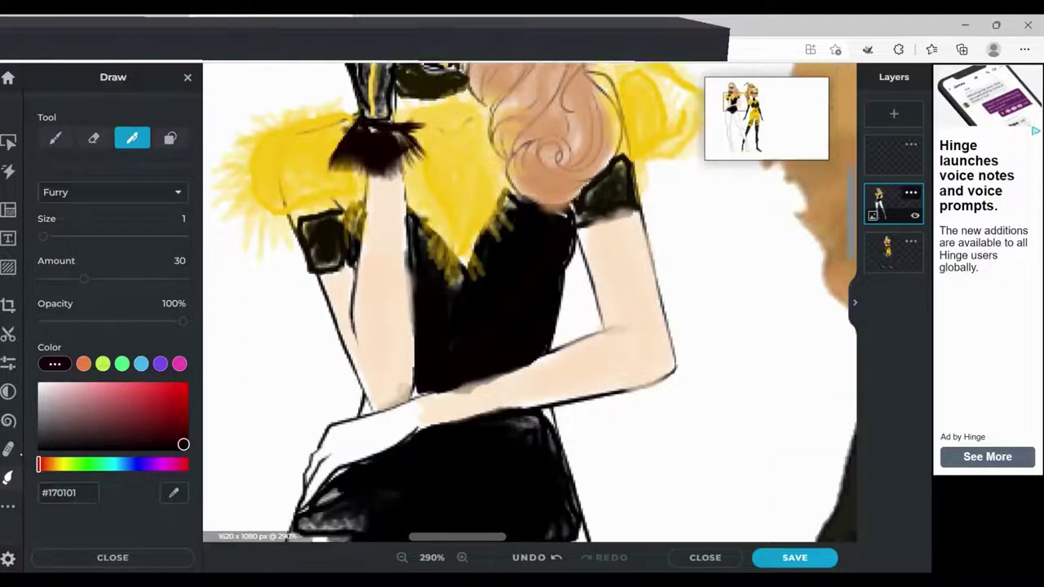
pyautogui.scroll(2, 530, 302)
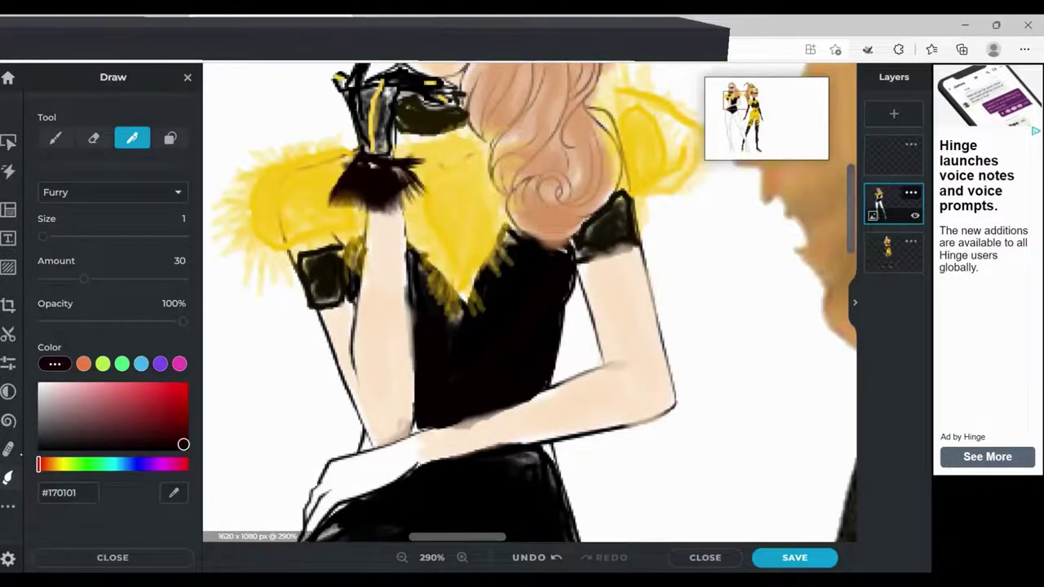
pyautogui.scroll(-5, 530, 302)
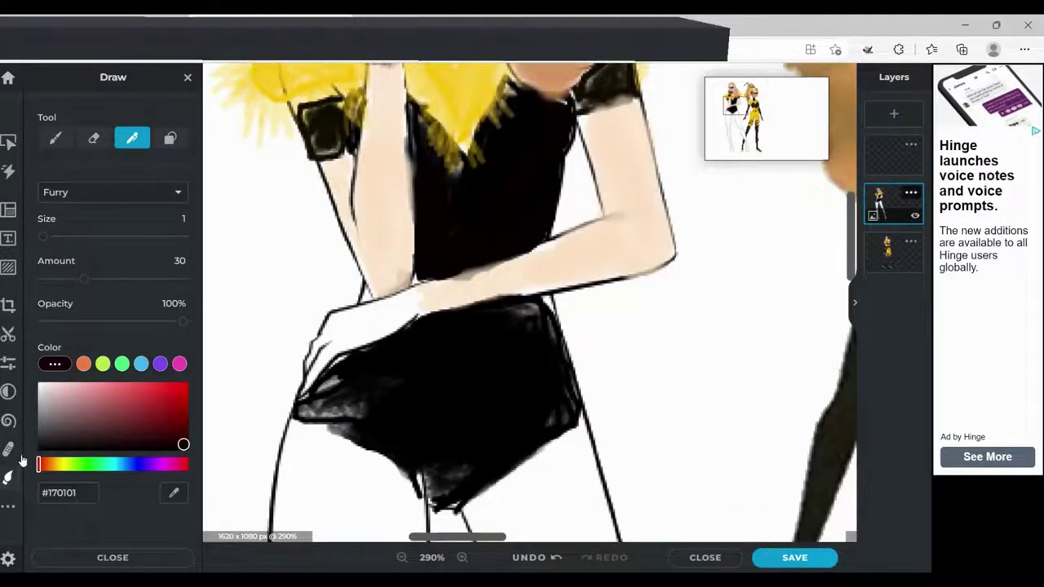
pyautogui.click(113, 193)
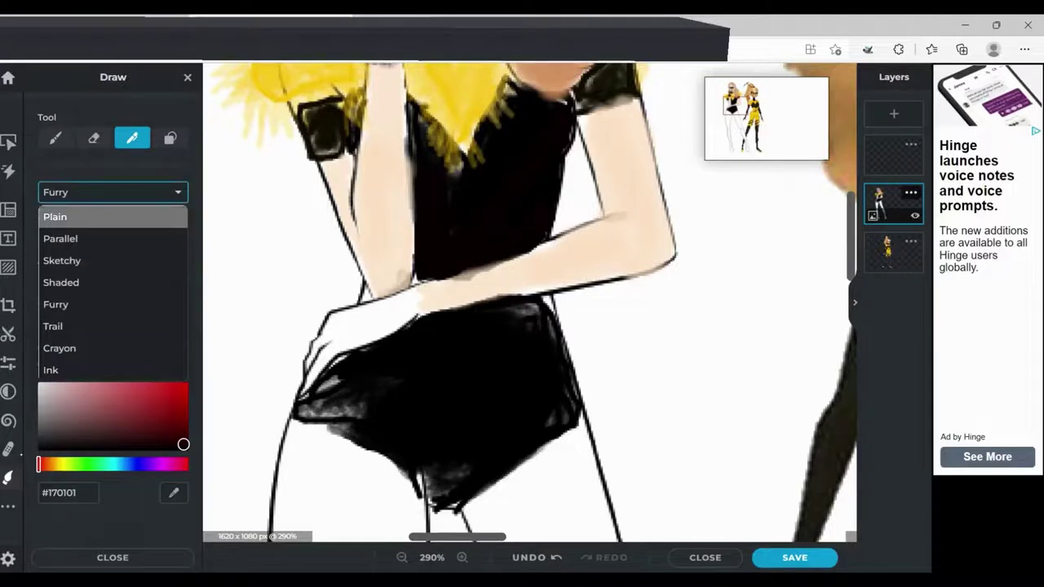
pyautogui.click(64, 216)
pyautogui.moveTo(43, 237); pyautogui.dragTo(117, 237)
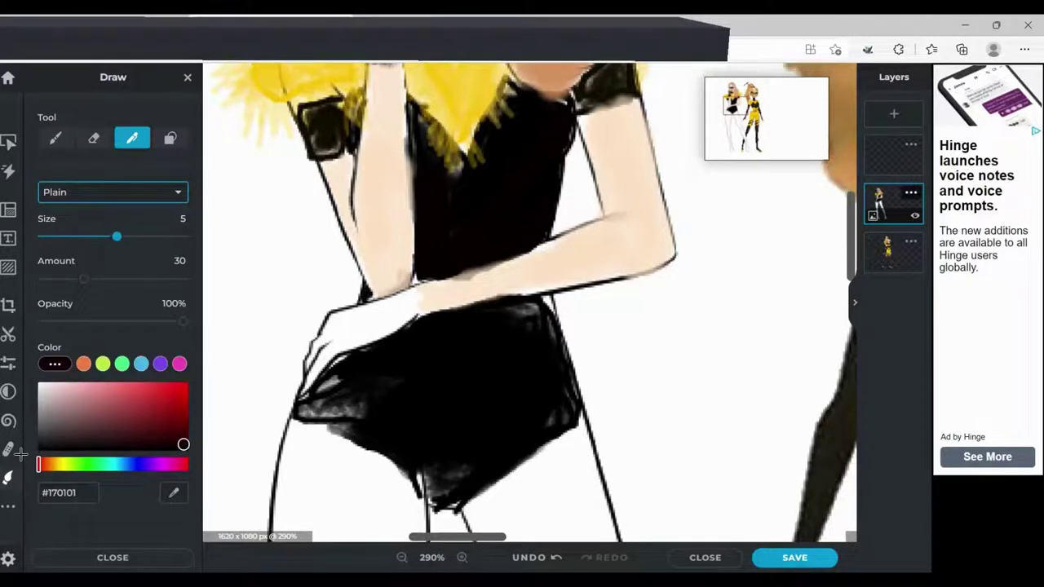
pyautogui.moveTo(351, 353); pyautogui.dragTo(302, 398)
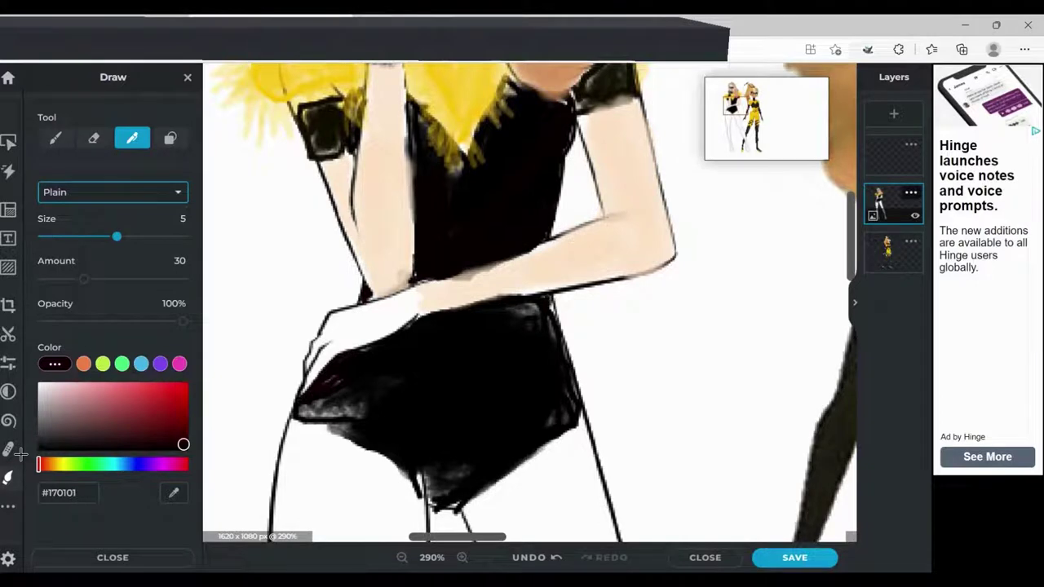
pyautogui.moveTo(551, 303); pyautogui.dragTo(555, 308)
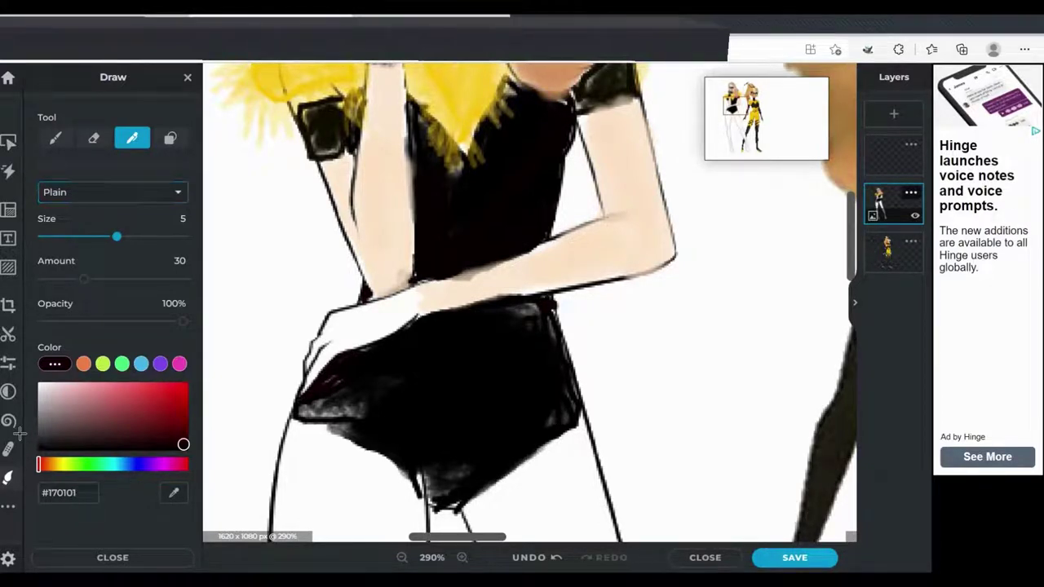
# Sample the yellow #FFCA27 from the chest trim and color the resting hand's glove with it
pyautogui.keyDown('alt'); pyautogui.click(481, 73); pyautogui.keyUp('alt')
pyautogui.moveTo(398, 305)
pyautogui.mouseDown()
pyautogui.moveTo(390, 320)
pyautogui.moveTo(413, 308)
pyautogui.moveTo(372, 334)
pyautogui.moveTo(385, 303)
pyautogui.moveTo(336, 317)
pyautogui.moveTo(308, 357)
pyautogui.moveTo(344, 323)
pyautogui.moveTo(369, 318)
pyautogui.moveTo(319, 364)
pyautogui.moveTo(369, 337)
pyautogui.moveTo(364, 329)
pyautogui.moveTo(417, 292)
pyautogui.moveTo(305, 392)
pyautogui.moveTo(328, 346)
pyautogui.mouseUp()
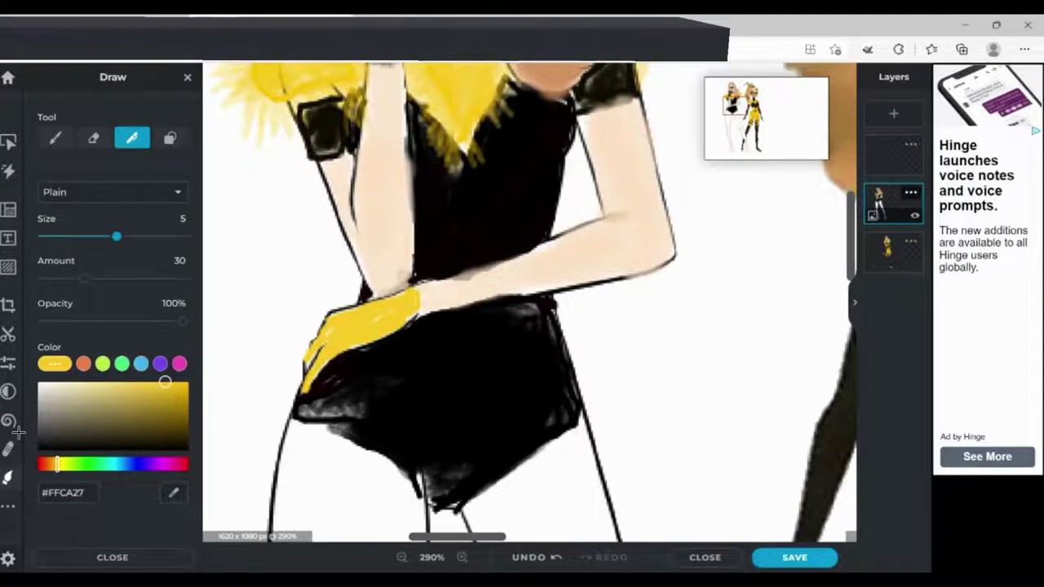
# Set the pen color to #171201, outline the resting glove's cuff, and add black stripes and finger lines at size 3
pyautogui.click(180, 444)
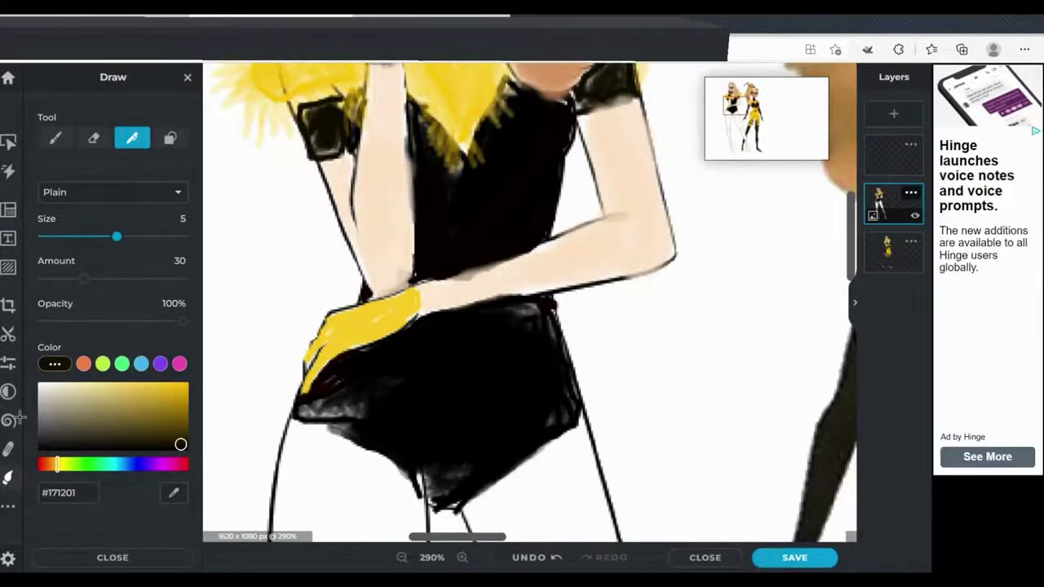
pyautogui.moveTo(418, 292); pyautogui.dragTo(416, 320)
pyautogui.moveTo(118, 237); pyautogui.dragTo(79, 236)
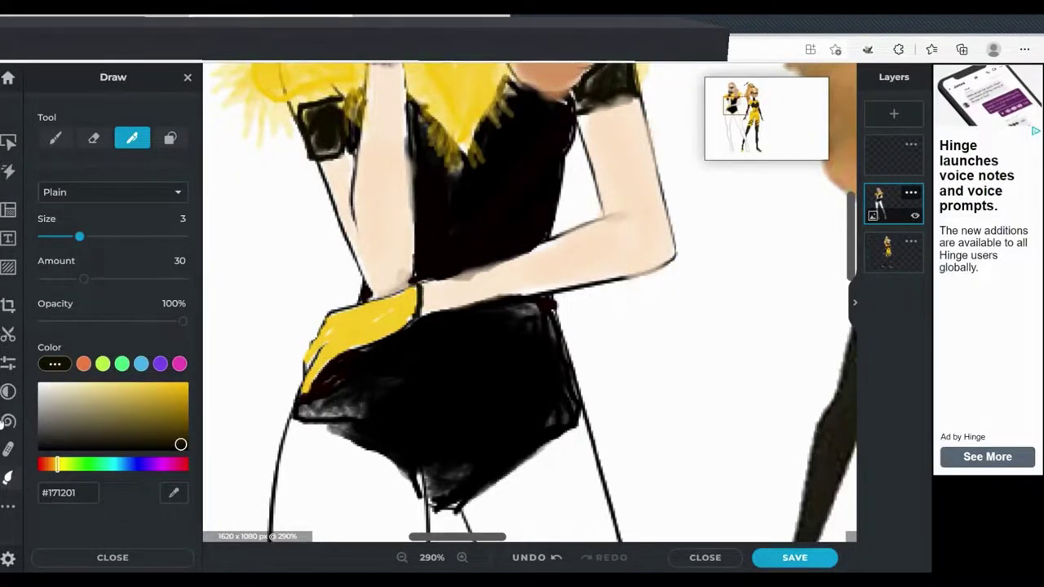
pyautogui.moveTo(321, 338); pyautogui.dragTo(418, 298)
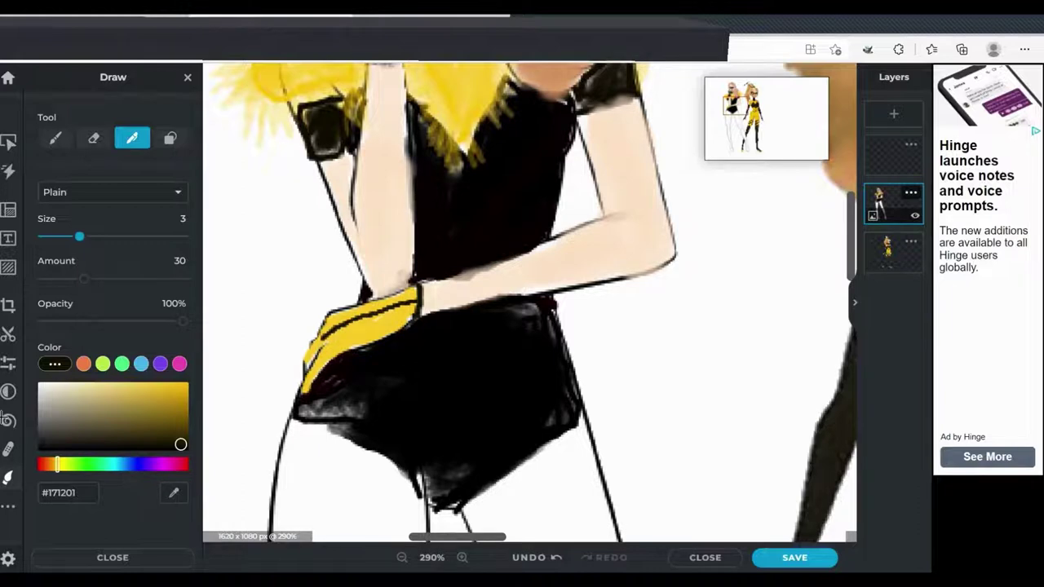
pyautogui.moveTo(308, 380)
pyautogui.mouseDown()
pyautogui.moveTo(302, 390)
pyautogui.moveTo(324, 333)
pyautogui.mouseUp()
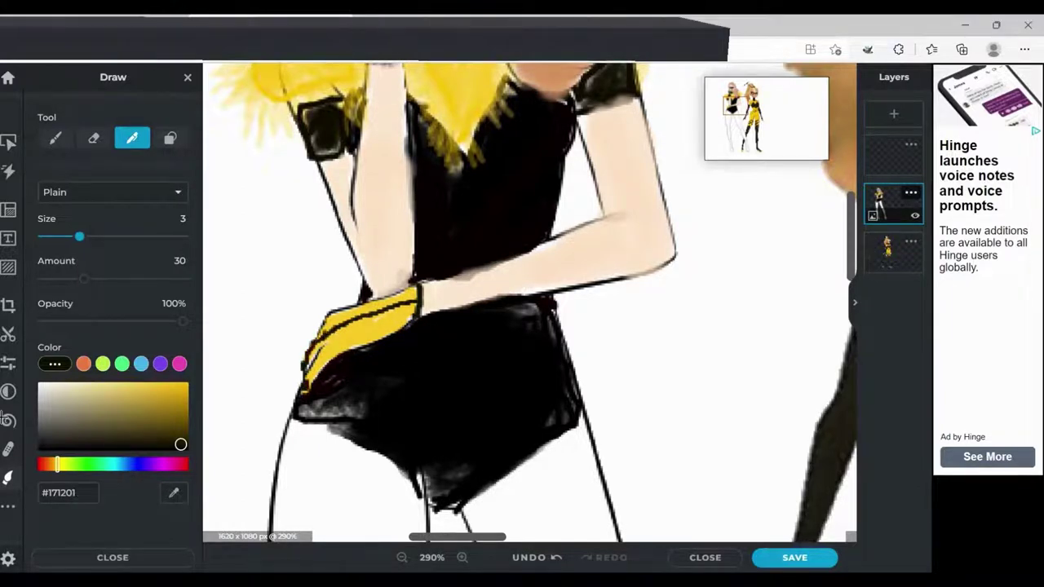
# Add dark fur strokes around the resting glove's wrist with the Furry pen at size 3
pyautogui.click(112, 192)
pyautogui.click(65, 302)
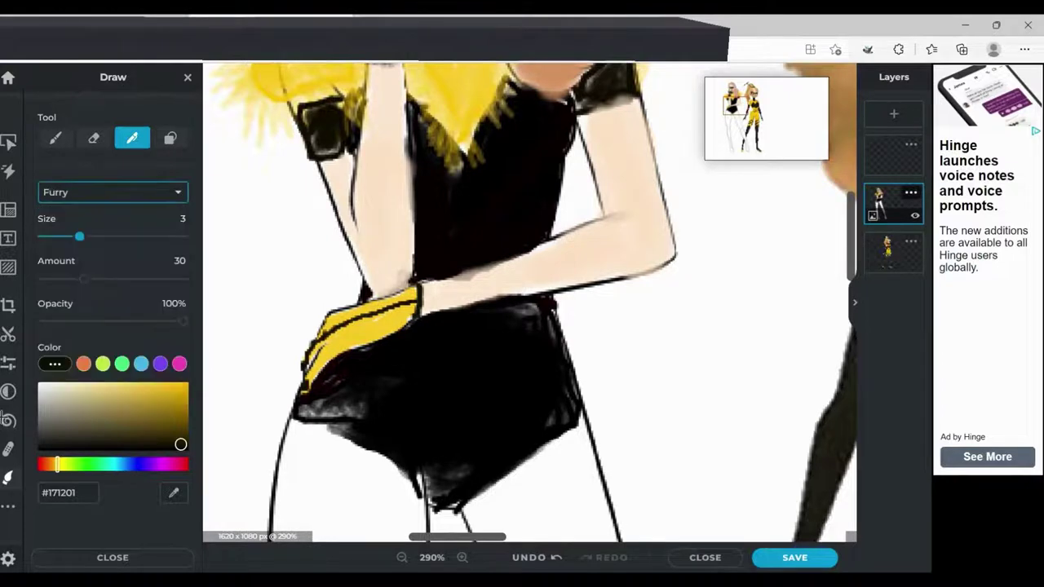
pyautogui.moveTo(423, 304); pyautogui.dragTo(436, 315)
pyautogui.moveTo(481, 274)
pyautogui.mouseDown()
pyautogui.moveTo(426, 285)
pyautogui.moveTo(424, 312)
pyautogui.moveTo(447, 282)
pyautogui.moveTo(432, 305)
pyautogui.mouseUp()
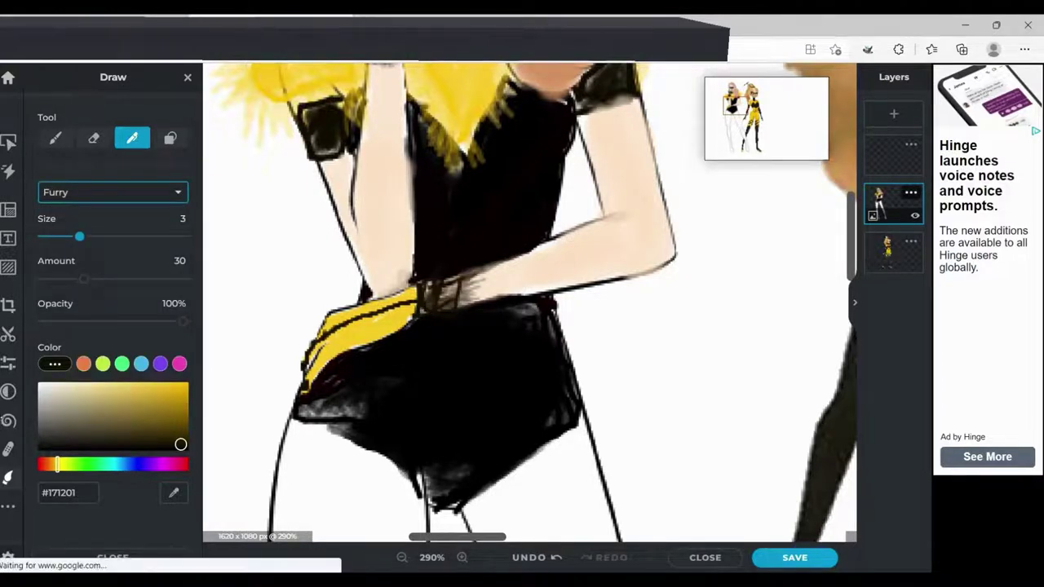
# Draw two yellow #FFCB2B V-shaped stripes on the black bodice below the neckline with the Plain pen at size 3
pyautogui.moveTo(851, 237); pyautogui.dragTo(851, 196)
pyautogui.scroll(-3, 530, 301)
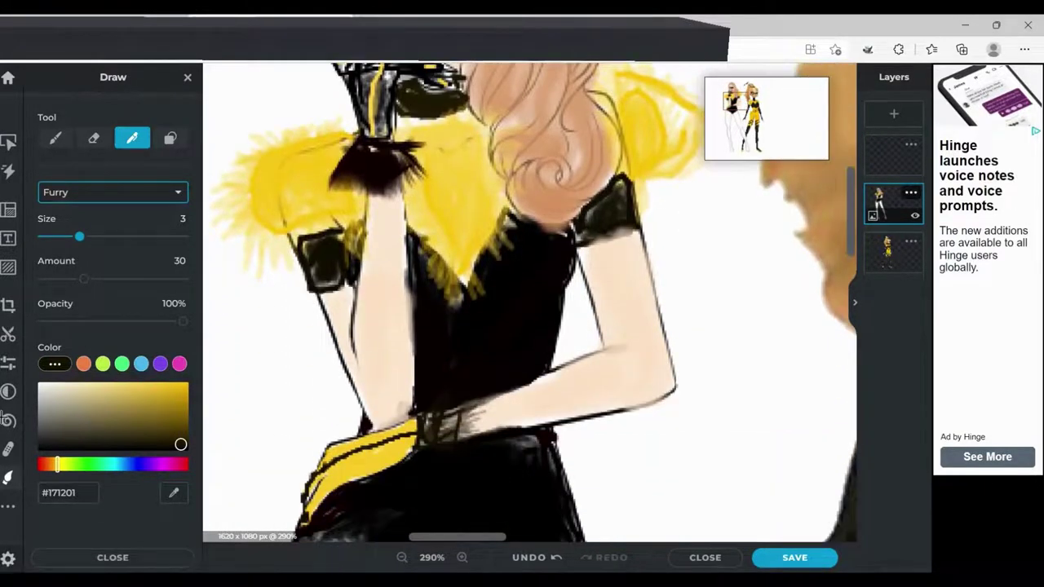
pyautogui.click(112, 192)
pyautogui.click(82, 217)
pyautogui.keyDown('alt'); pyautogui.click(485, 182); pyautogui.keyUp('alt')
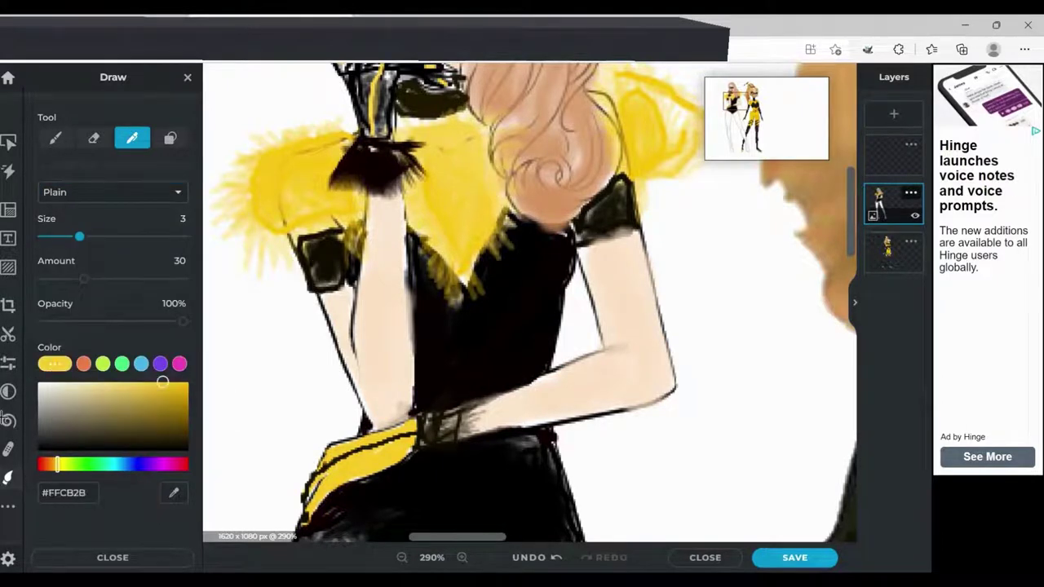
pyautogui.moveTo(475, 315); pyautogui.dragTo(493, 272)
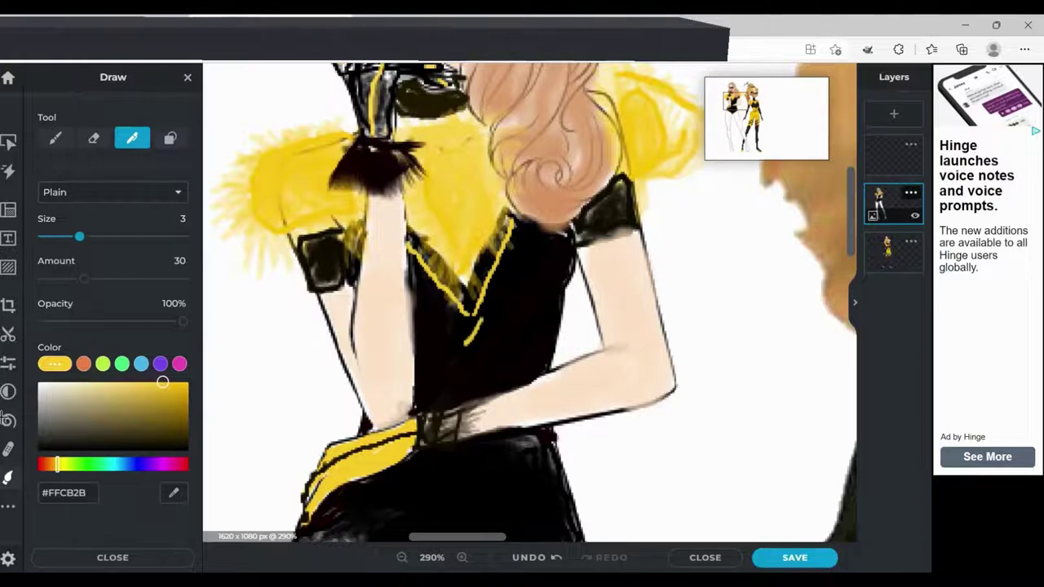
pyautogui.moveTo(481, 319); pyautogui.dragTo(523, 235)
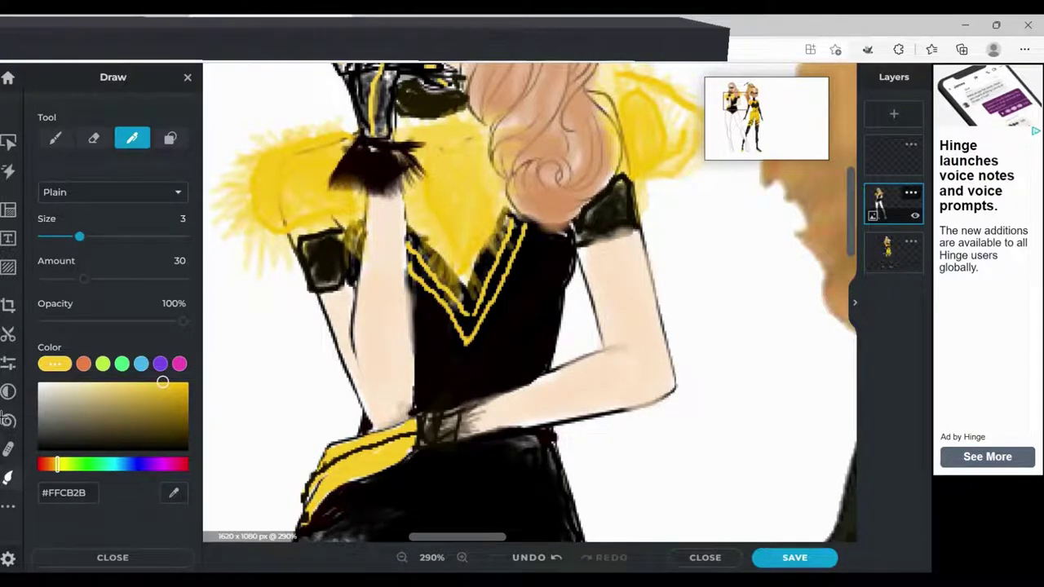
# Add yellow fur strokes below the raised glove's dark cuff with the Furry pen
pyautogui.click(112, 191)
pyautogui.click(81, 303)
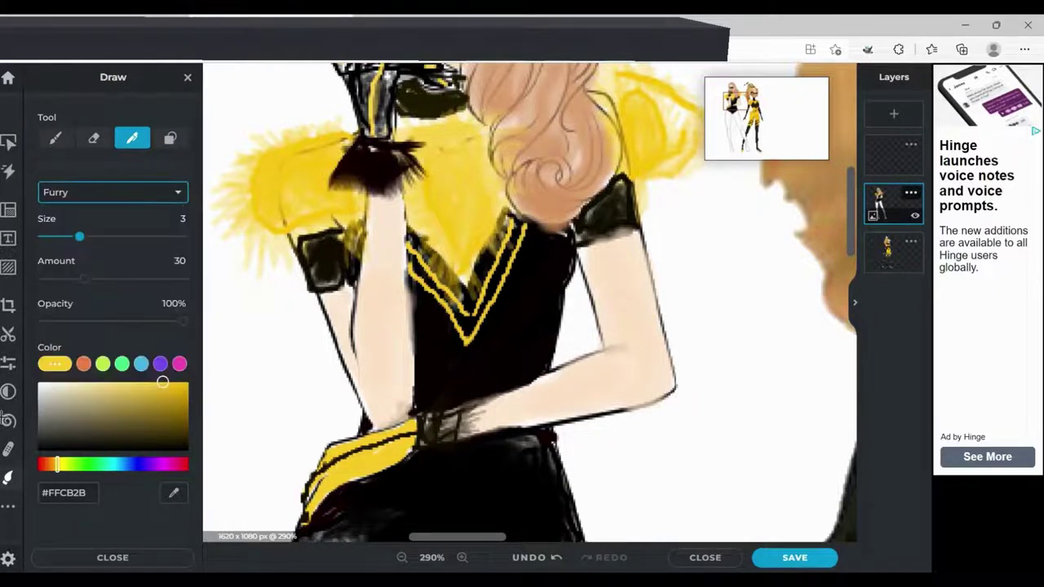
pyautogui.moveTo(380, 205); pyautogui.dragTo(349, 240)
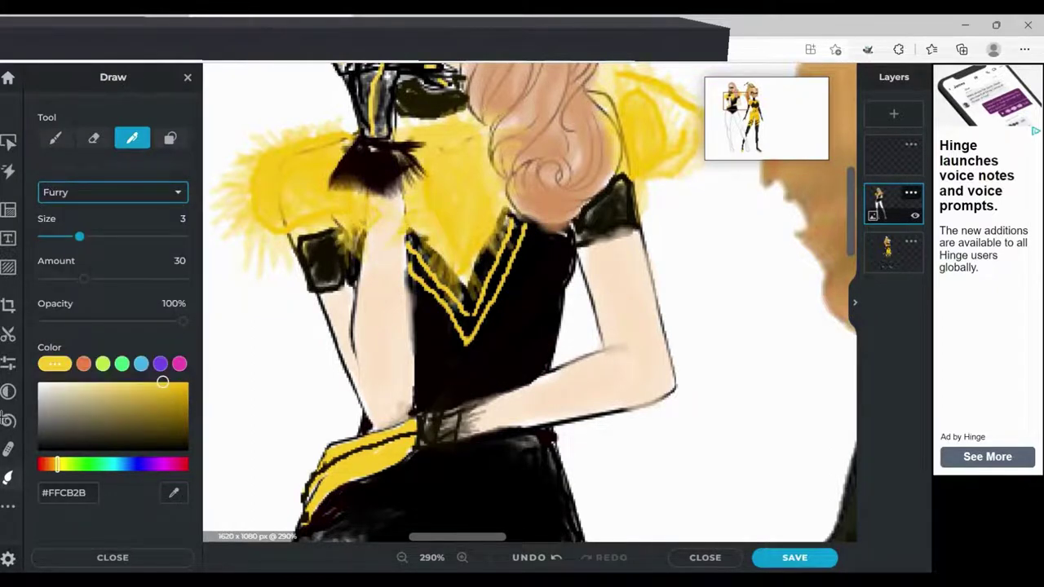
# Switch from the pen to the brush and sample the forehead's skin tone #FED3A6 as its color
pyautogui.scroll(4, 531, 302)
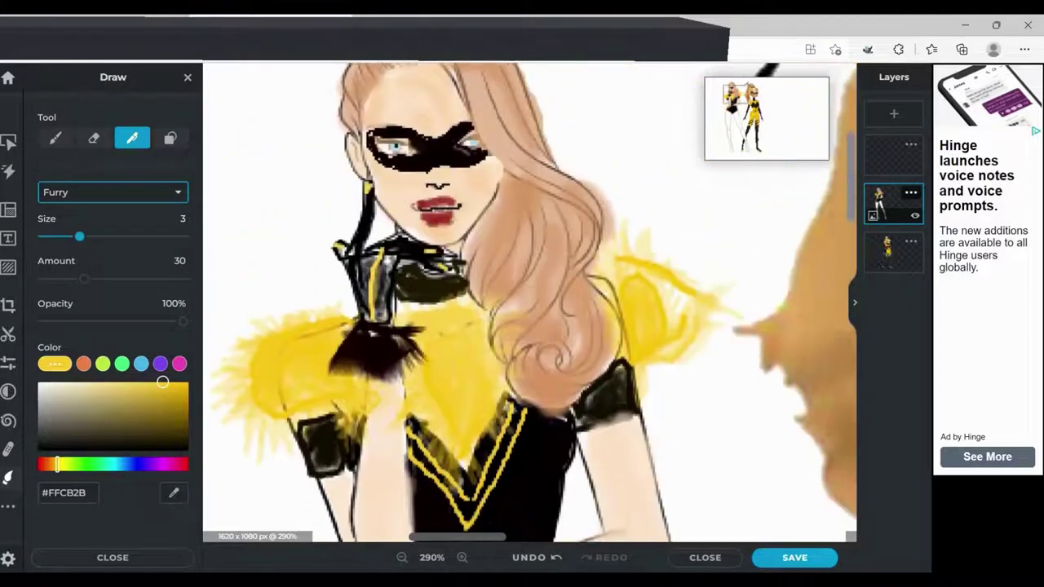
pyautogui.scroll(2, 531, 302)
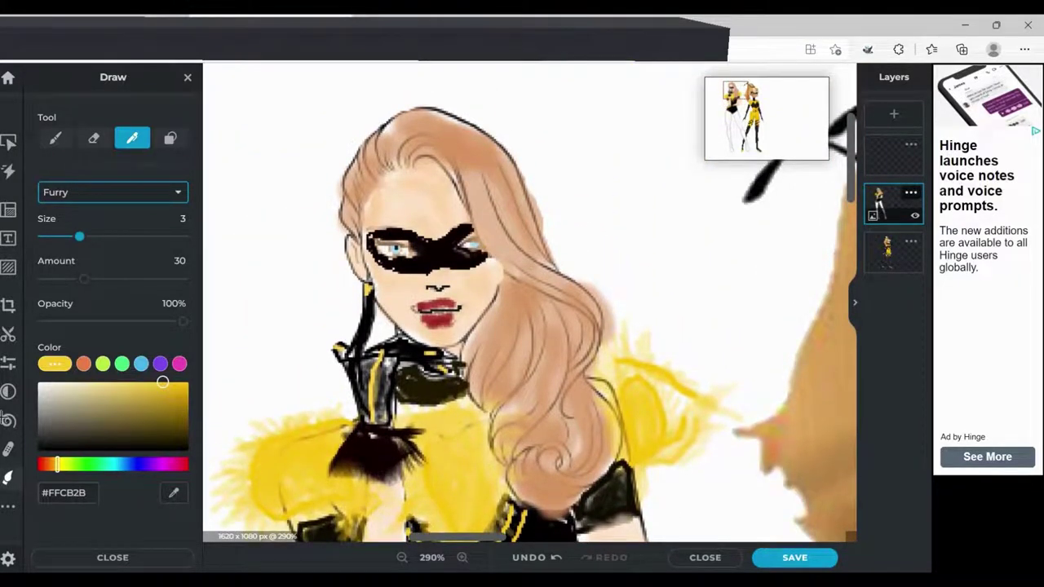
pyautogui.keyDown('alt'); pyautogui.click(447, 180); pyautogui.keyUp('alt')
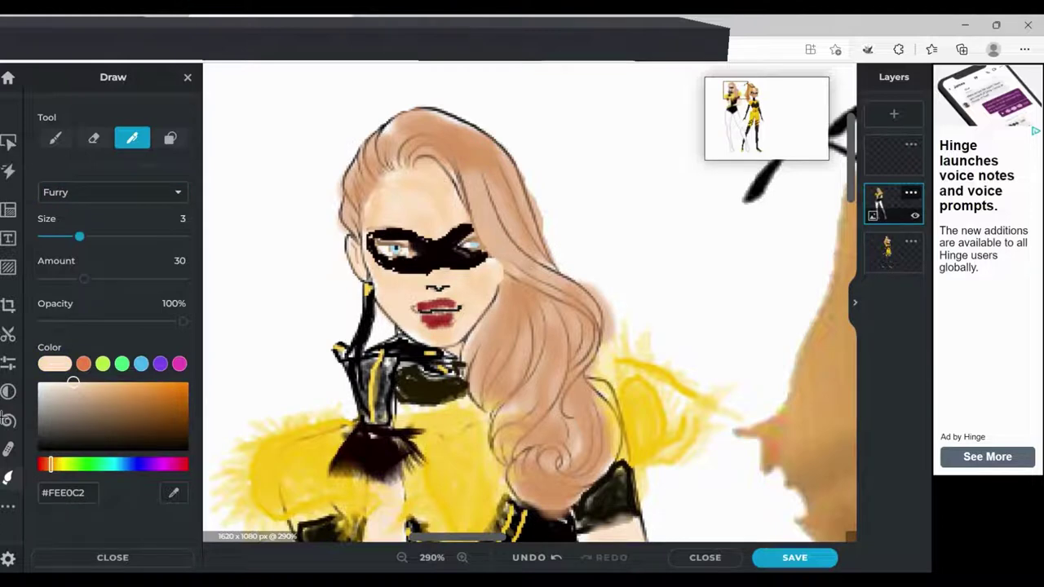
pyautogui.click(112, 192)
pyautogui.click(56, 137)
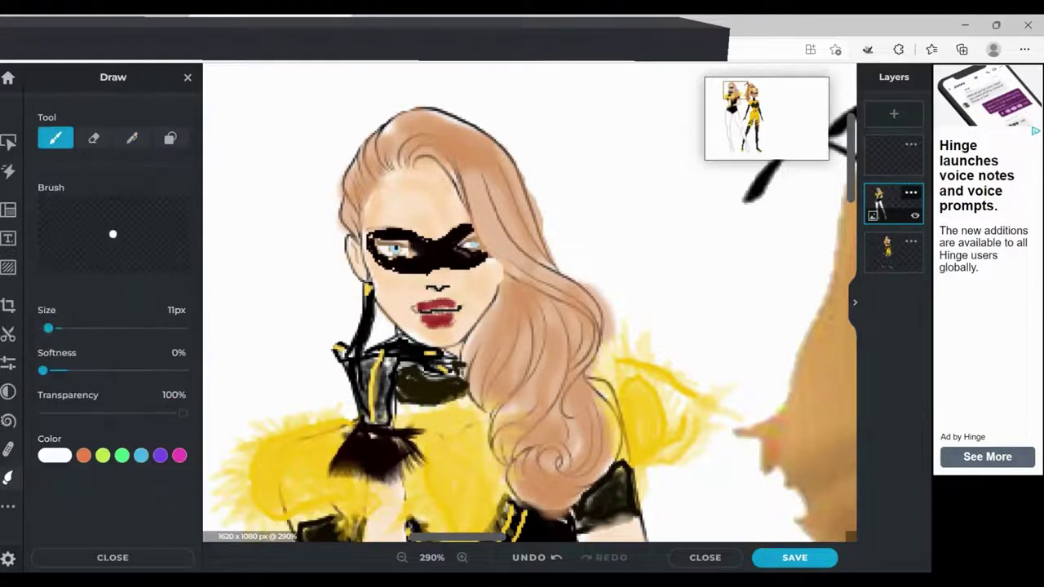
pyautogui.click(55, 455)
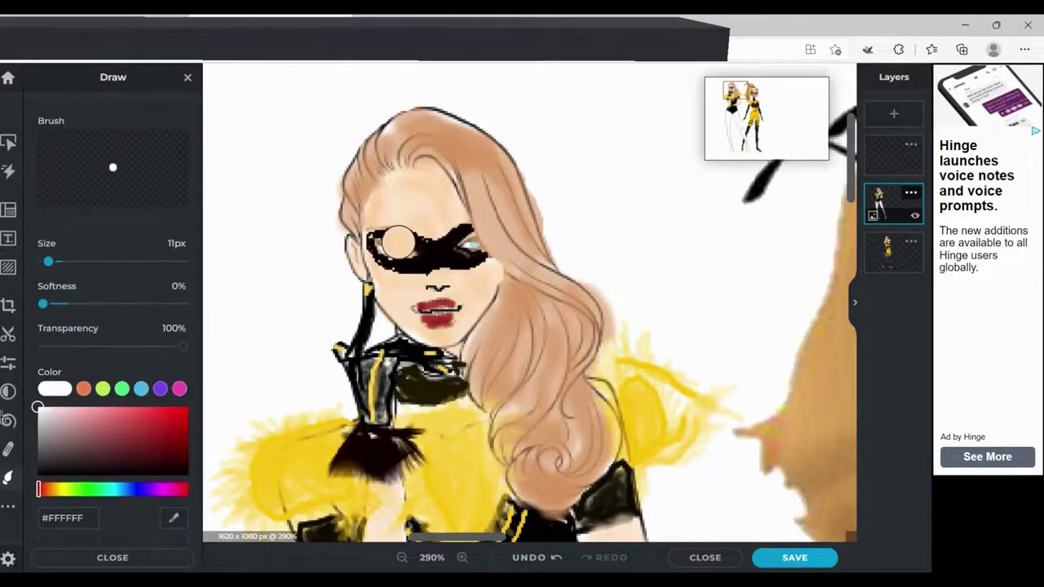
pyautogui.keyDown('alt'); pyautogui.click(453, 193); pyautogui.keyUp('alt')
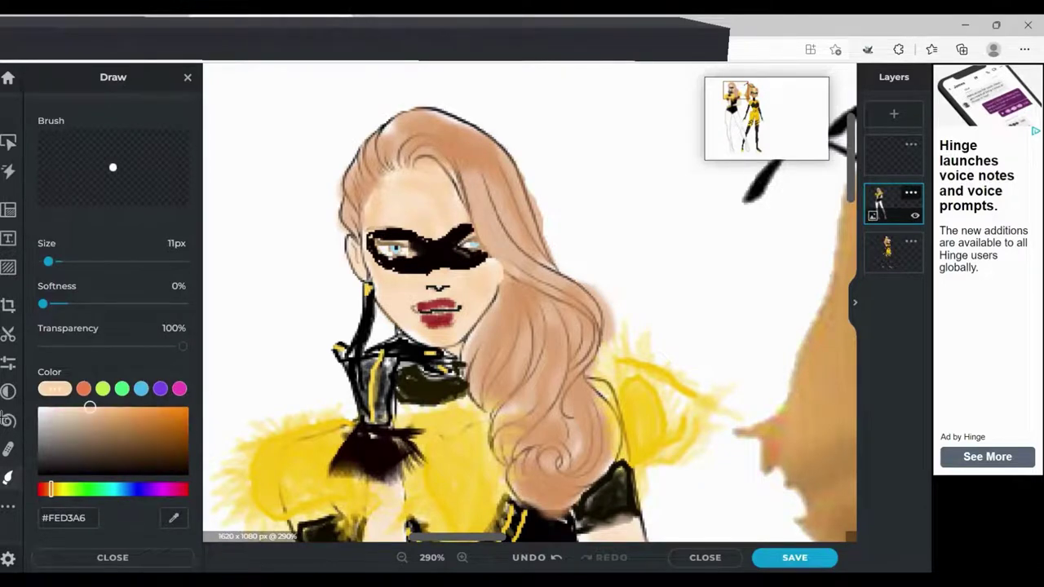
# Shade the forehead along the hairline with #CA9F71 using a 5 px brush at 16% softness and 66% transparency
pyautogui.moveTo(89, 407); pyautogui.dragTo(104, 421)
pyautogui.moveTo(183, 346); pyautogui.dragTo(145, 346)
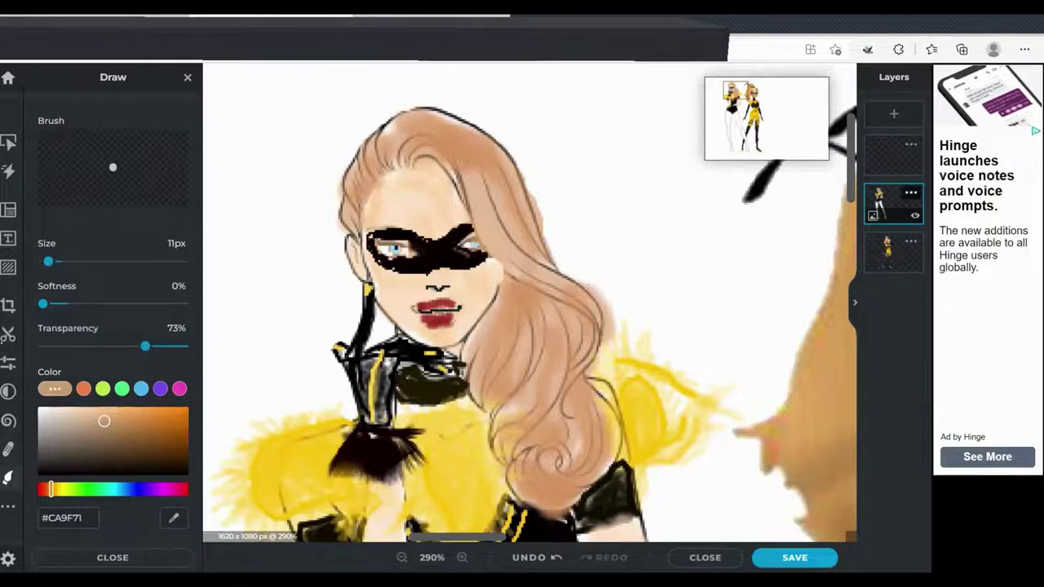
pyautogui.moveTo(42, 304); pyautogui.dragTo(65, 304)
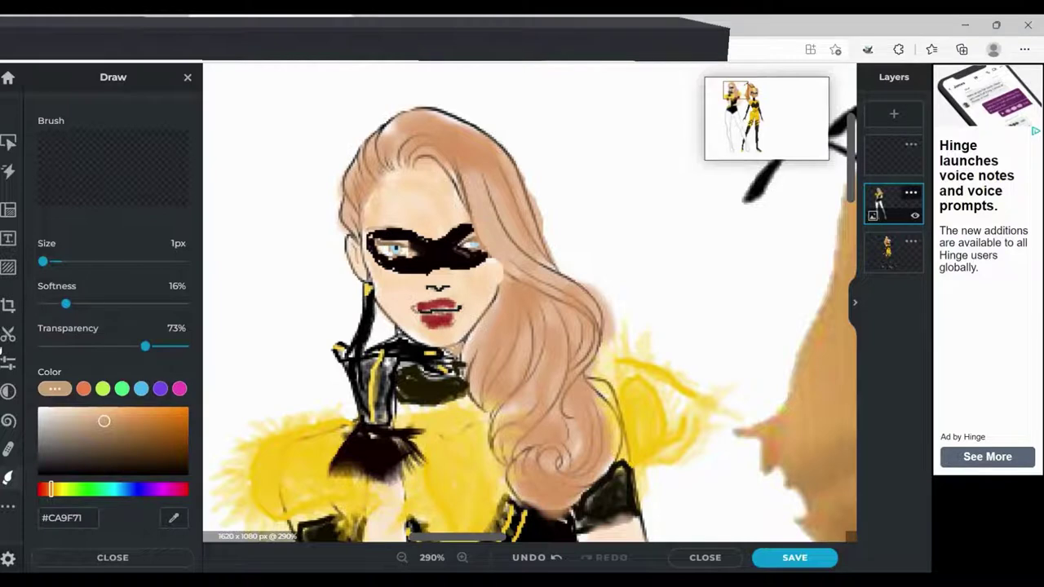
pyautogui.moveTo(43, 261); pyautogui.dragTo(46, 261)
pyautogui.moveTo(145, 346); pyautogui.dragTo(135, 346)
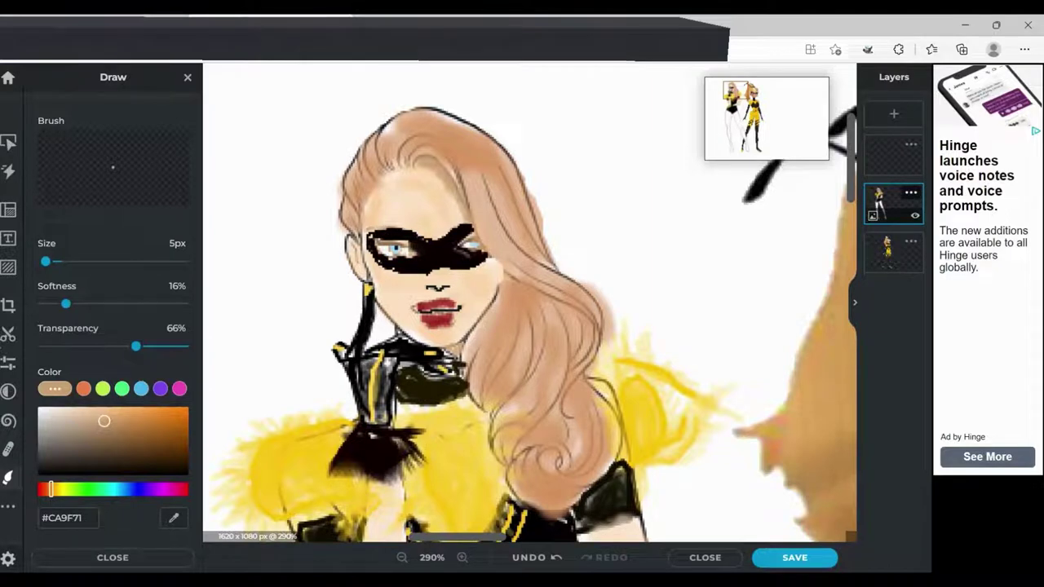
# Paint dark #180D02 streaks through the hair from the crown down into the lower curls
pyautogui.click(178, 469)
pyautogui.moveTo(405, 154)
pyautogui.mouseDown()
pyautogui.moveTo(453, 124)
pyautogui.moveTo(498, 213)
pyautogui.moveTo(589, 310)
pyautogui.moveTo(545, 347)
pyautogui.moveTo(528, 433)
pyautogui.mouseUp()
pyautogui.moveTo(593, 405)
pyautogui.mouseDown()
pyautogui.moveTo(592, 449)
pyautogui.moveTo(571, 468)
pyautogui.mouseUp()
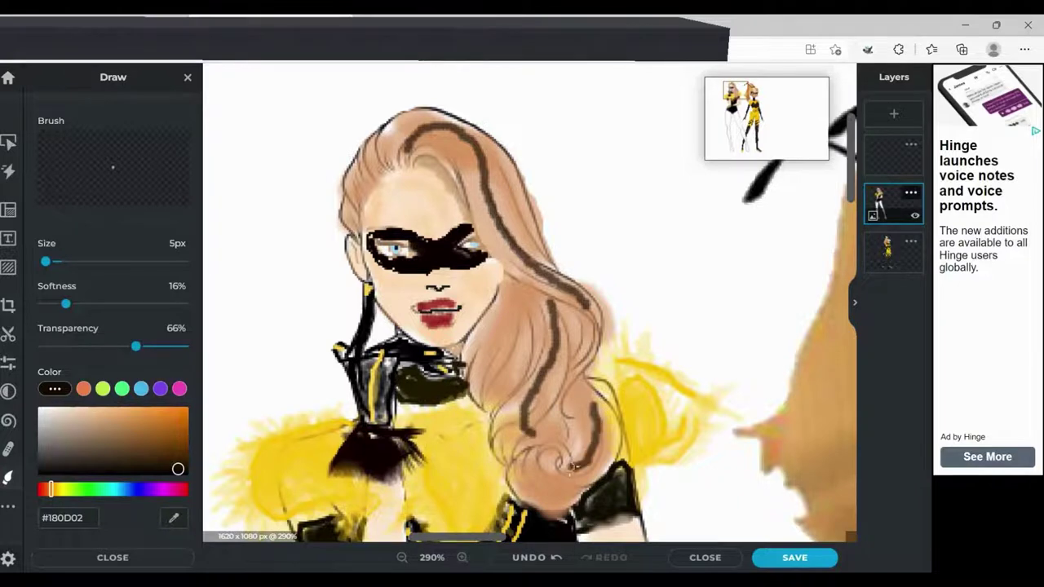
# Sample the yellow #FFC30A from the outfit and paint yellow streaks through the crown, side waves and lower curls of the hair
pyautogui.click(173, 518)
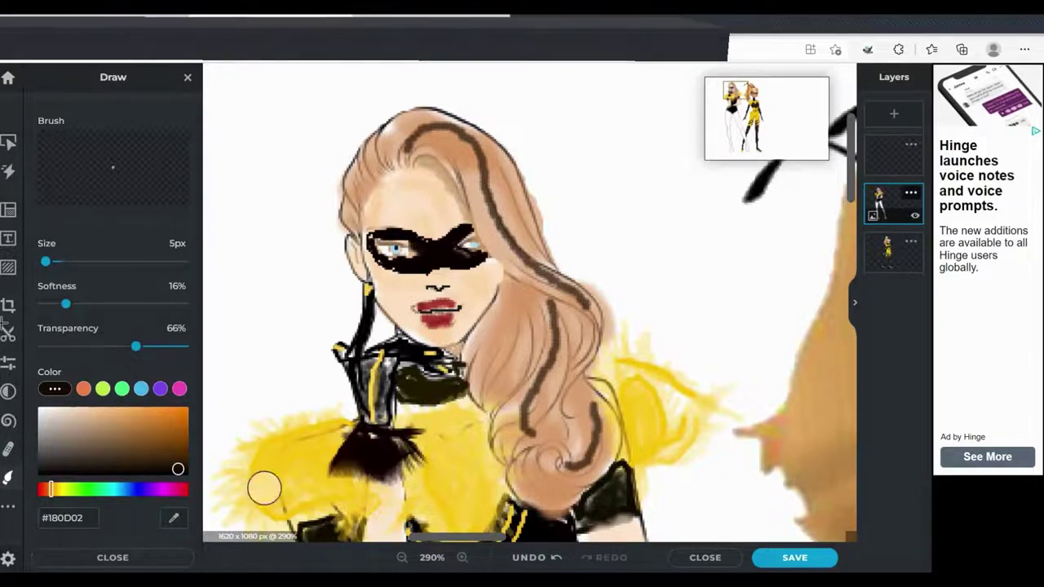
pyautogui.click(482, 466)
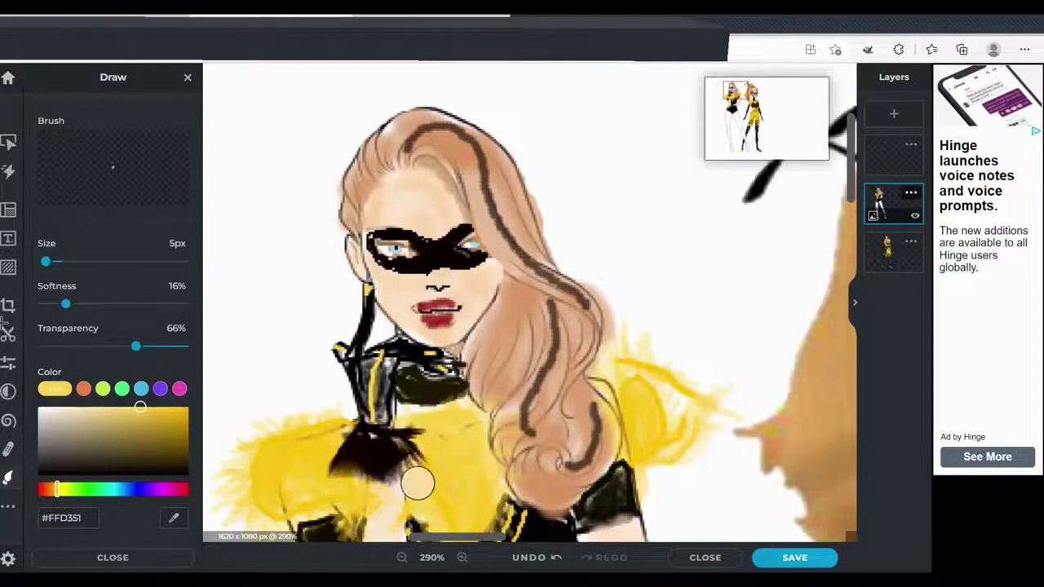
pyautogui.click(458, 469)
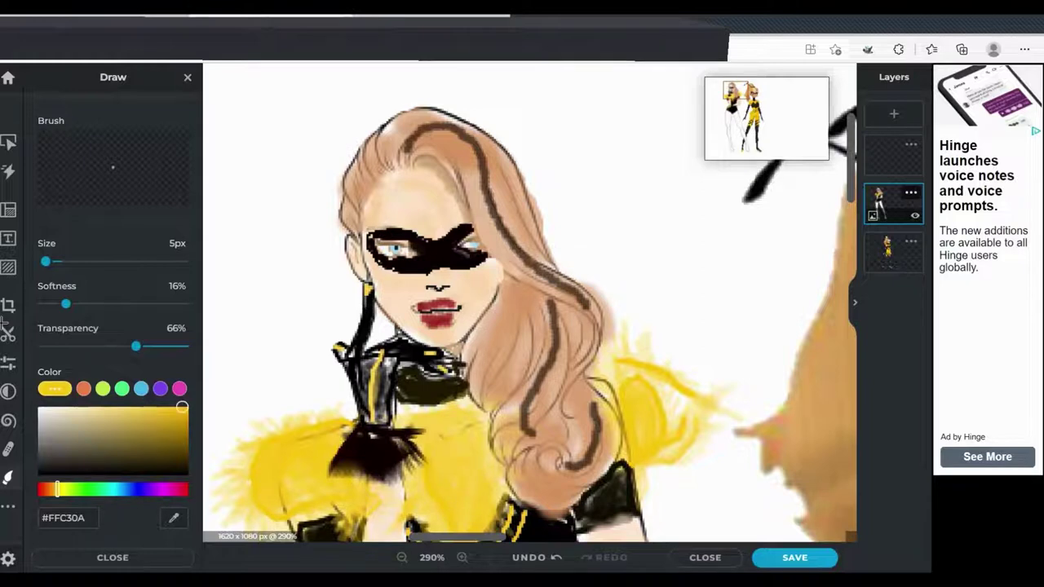
pyautogui.moveTo(387, 152)
pyautogui.mouseDown()
pyautogui.moveTo(433, 113)
pyautogui.moveTo(445, 119)
pyautogui.mouseUp()
pyautogui.moveTo(489, 148); pyautogui.dragTo(529, 232)
pyautogui.moveTo(535, 293)
pyautogui.mouseDown()
pyautogui.moveTo(499, 380)
pyautogui.moveTo(503, 401)
pyautogui.mouseUp()
pyautogui.moveTo(528, 463)
pyautogui.mouseDown()
pyautogui.moveTo(540, 501)
pyautogui.moveTo(605, 477)
pyautogui.moveTo(612, 457)
pyautogui.mouseUp()
pyautogui.moveTo(367, 146); pyautogui.dragTo(359, 181)
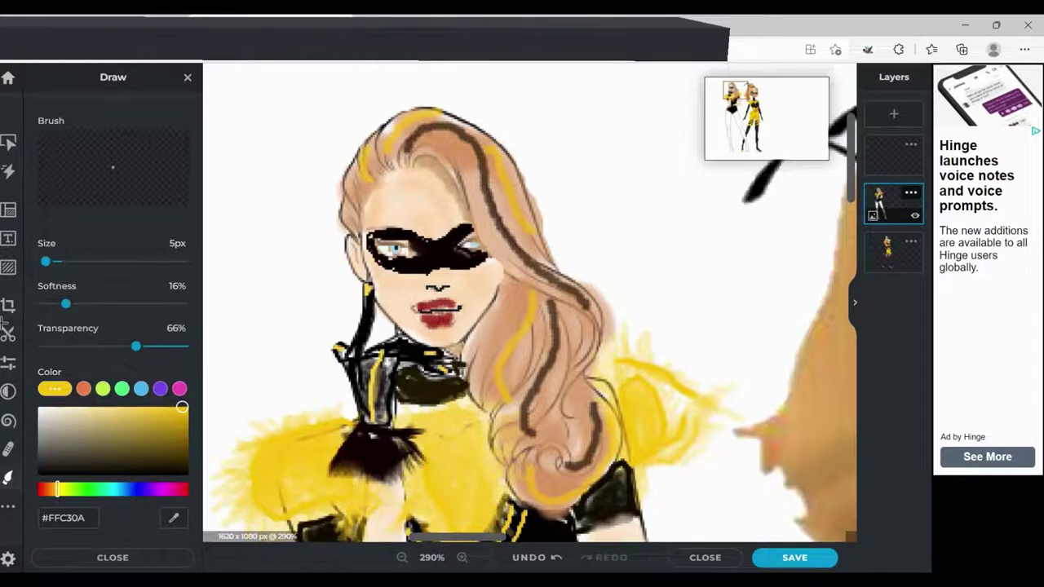
# Draw a headband along the hairline and two bee antennae above it with the Plain pen, size 3, in near-black #0A0000
pyautogui.moveTo(171, 472); pyautogui.dragTo(185, 469)
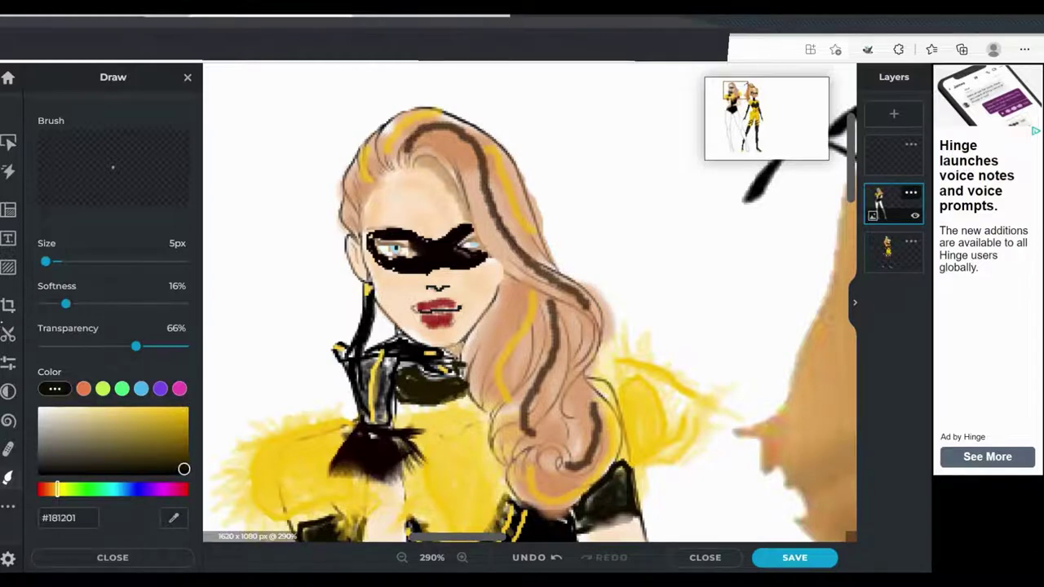
pyautogui.scroll(1, 185, 469)
pyautogui.scroll(1, 112, 327)
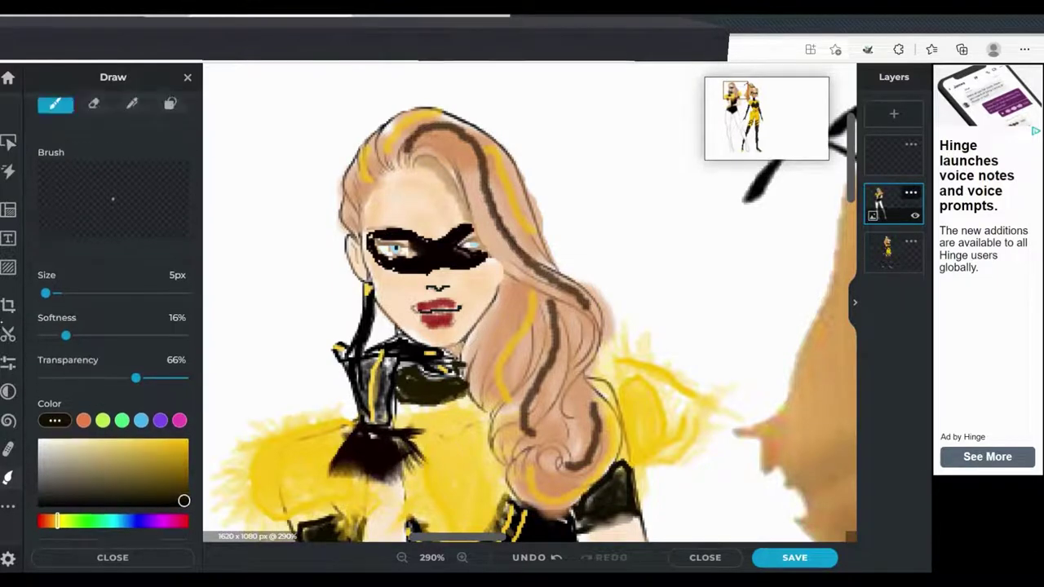
pyautogui.click(132, 138)
pyautogui.click(179, 444)
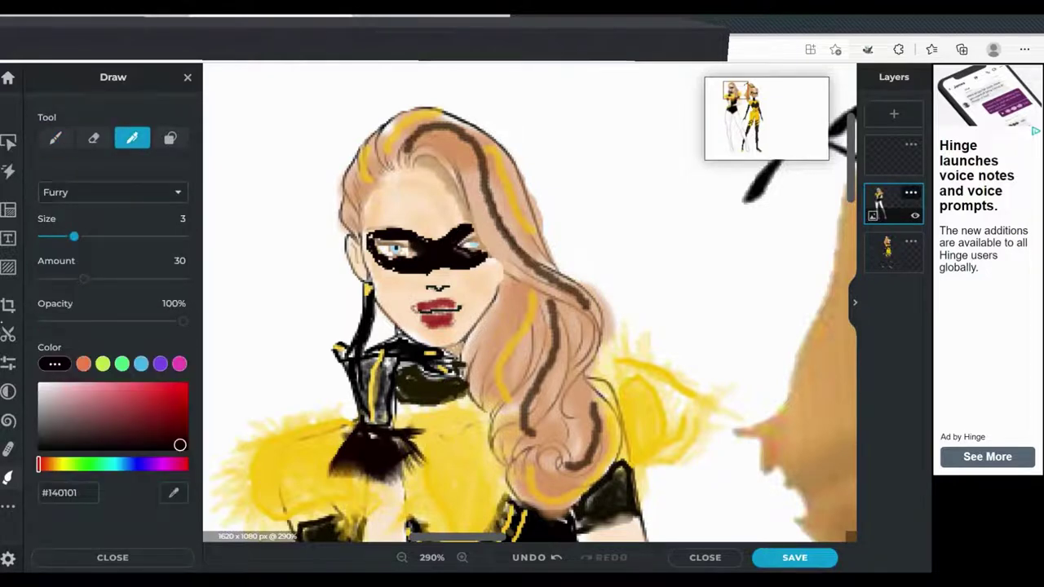
pyautogui.click(113, 191)
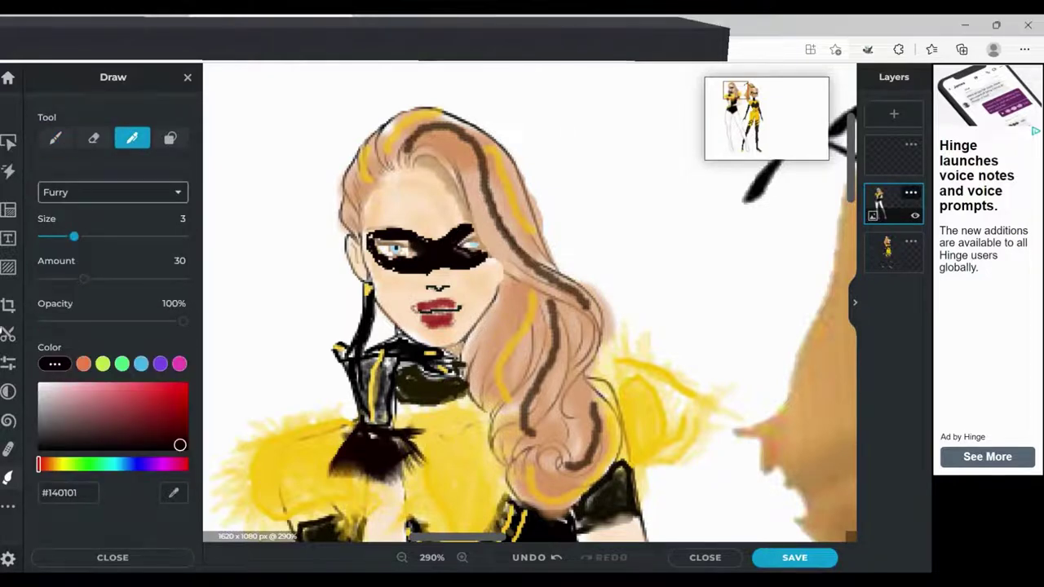
pyautogui.click(55, 216)
pyautogui.click(8, 334)
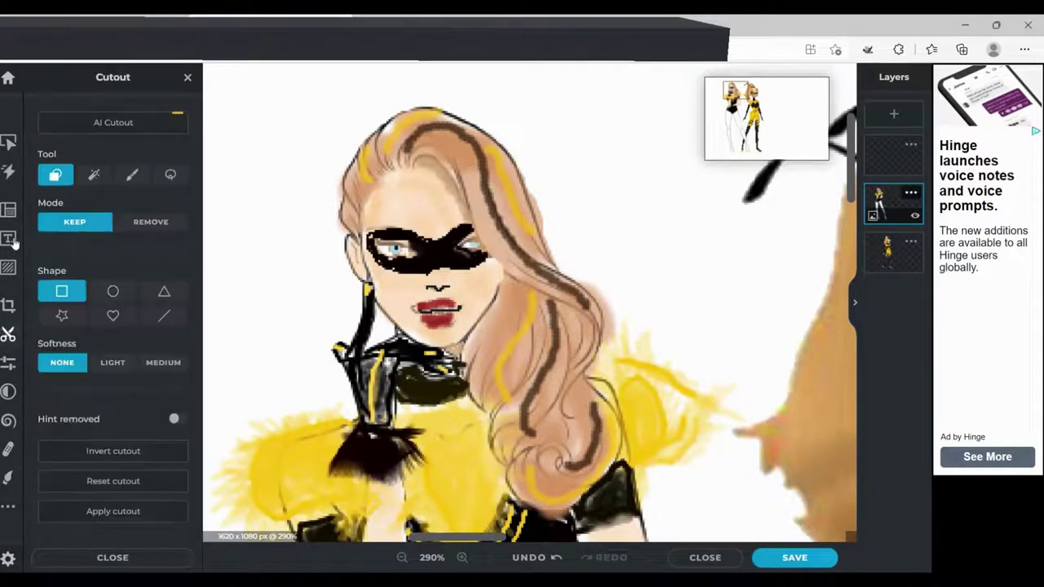
pyautogui.click(7, 476)
pyautogui.click(56, 362)
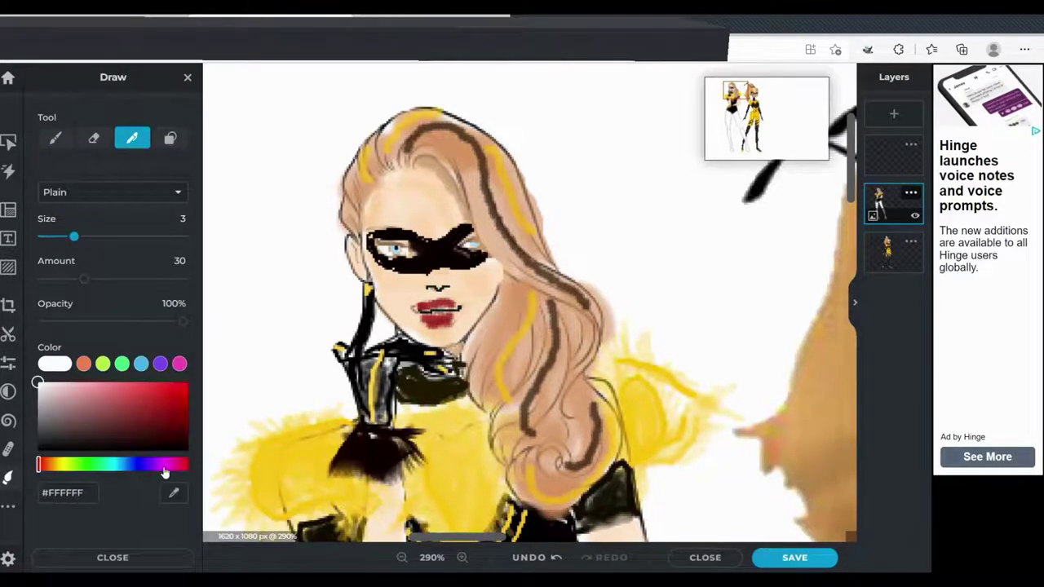
pyautogui.click(181, 448)
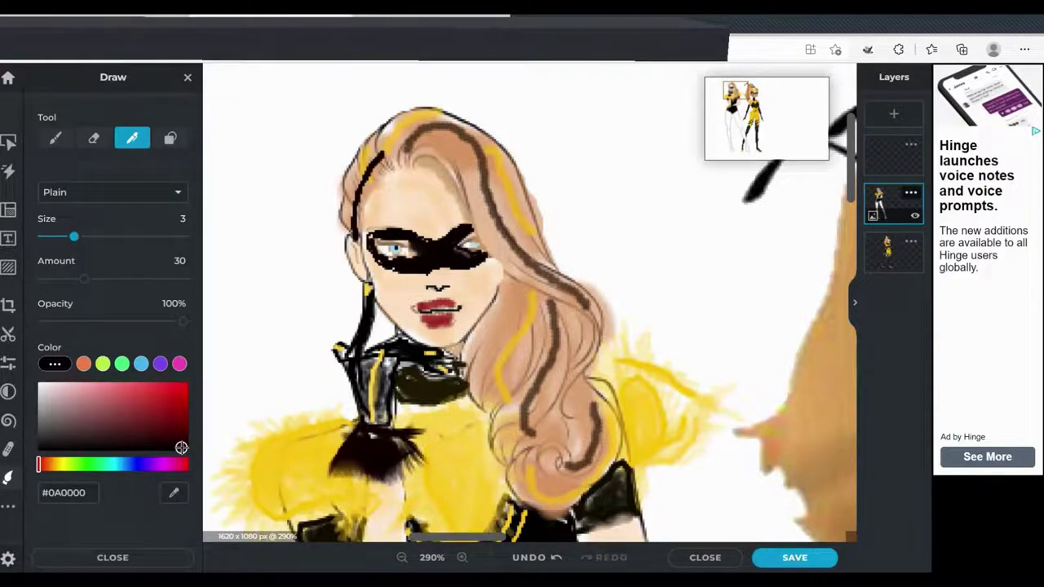
pyautogui.moveTo(373, 153)
pyautogui.mouseDown()
pyautogui.moveTo(261, 164)
pyautogui.moveTo(393, 72)
pyautogui.mouseUp()
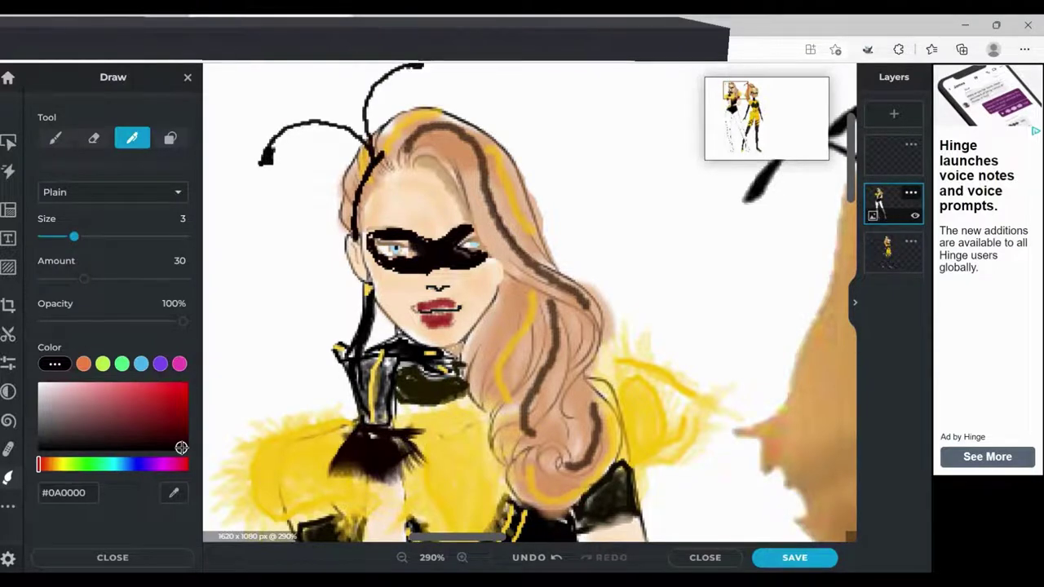
# Set the pen style to Sketchy at size 6 and sample the yellow #FFCA27 from the glove on the hip
pyautogui.scroll(-10, 531, 302)
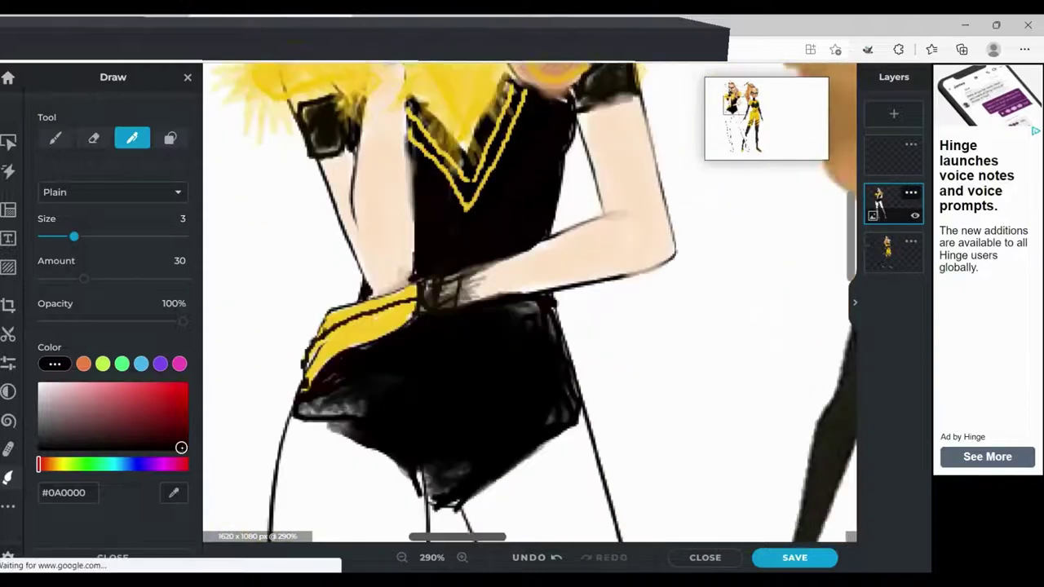
pyautogui.scroll(3, 530, 302)
pyautogui.scroll(-8, 530, 302)
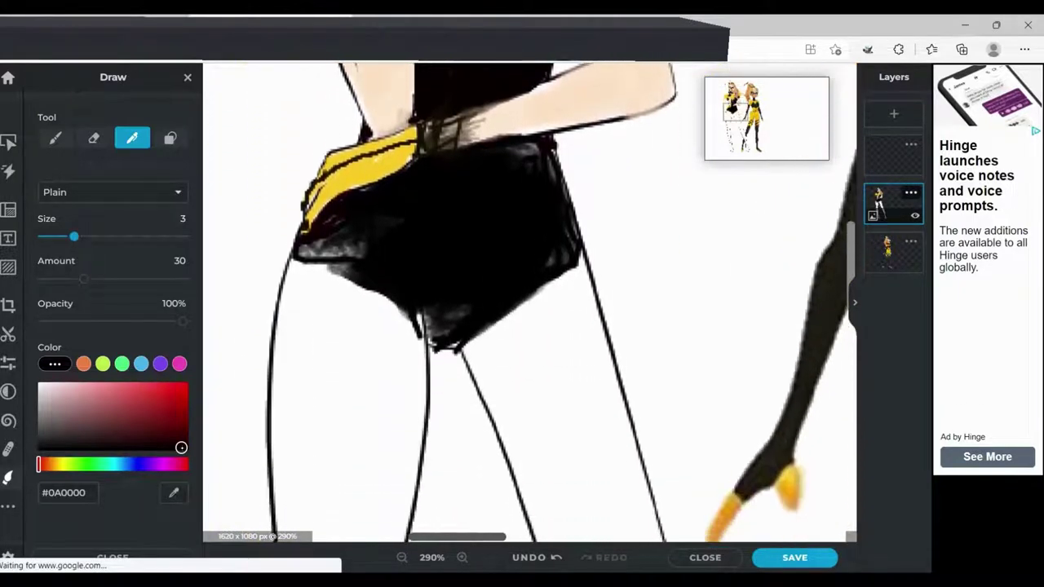
pyautogui.click(113, 191)
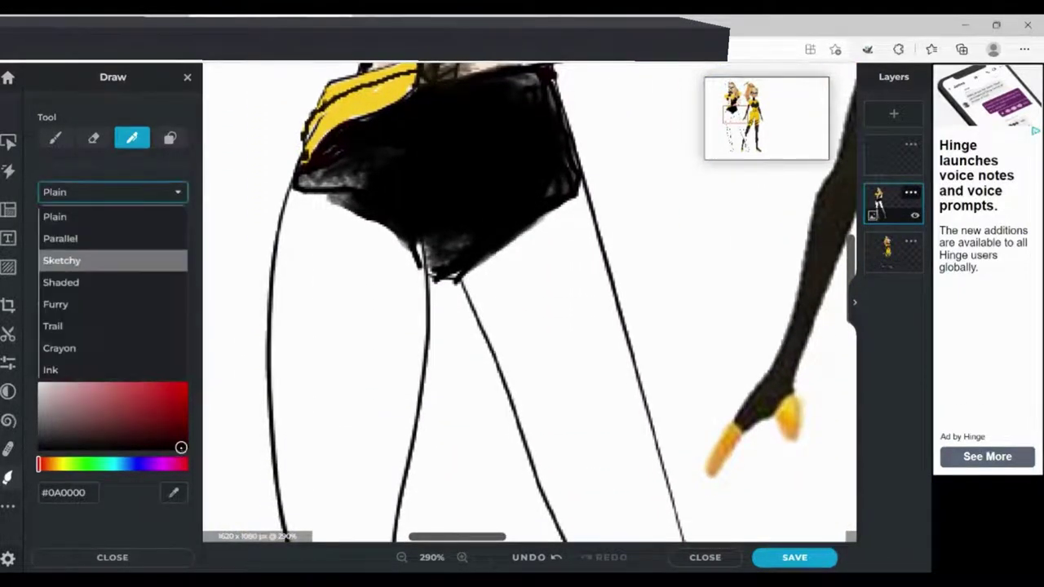
pyautogui.click(113, 260)
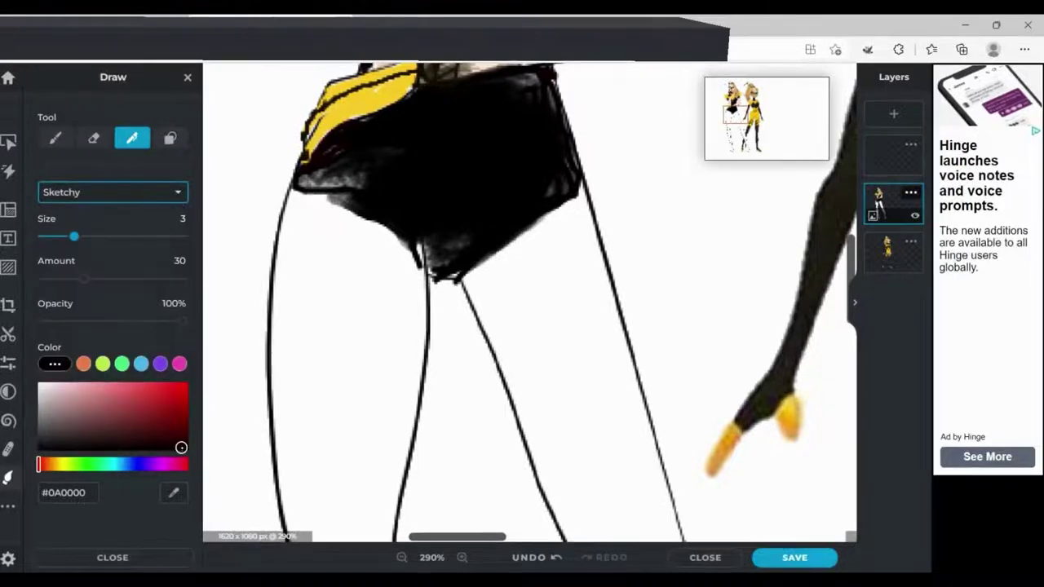
pyautogui.click(174, 492)
pyautogui.click(407, 75)
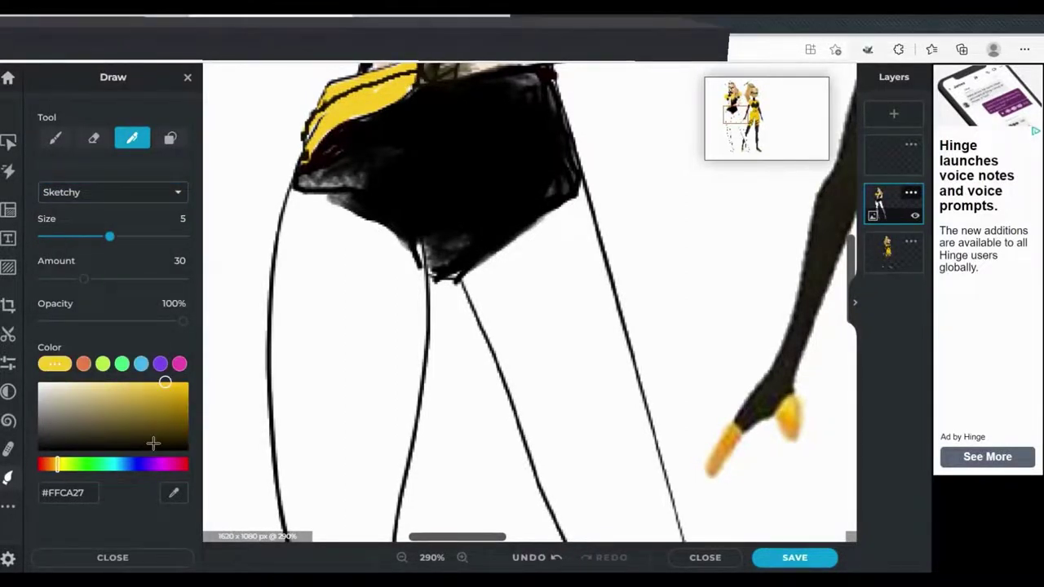
pyautogui.press(']')
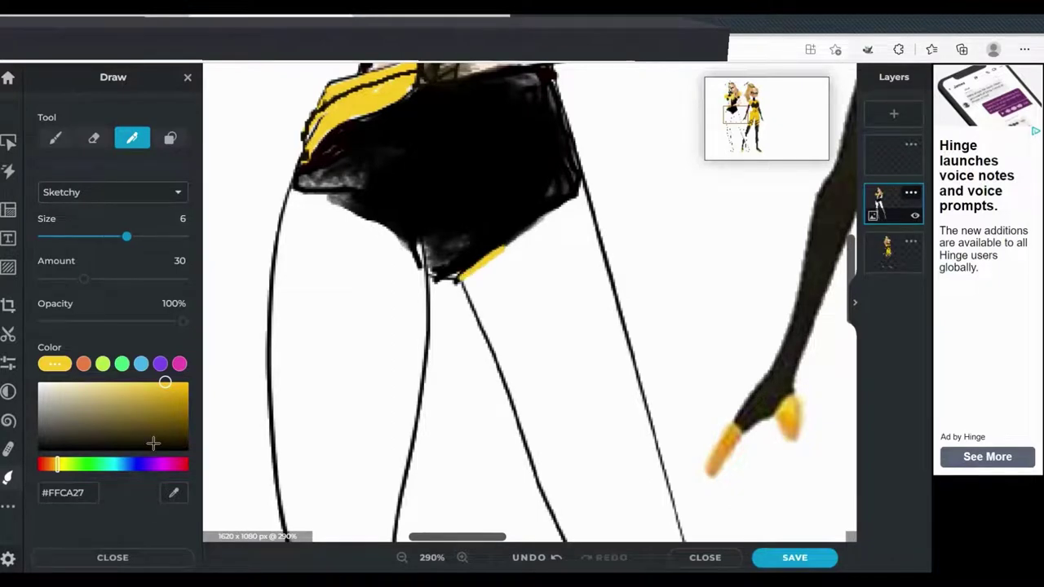
# Undo the trial stroke at the shorts' edge and paint both thighs below the black shorts yellow #FFCA27
pyautogui.moveTo(504, 249)
pyautogui.mouseDown()
pyautogui.moveTo(584, 188)
pyautogui.moveTo(614, 274)
pyautogui.moveTo(534, 293)
pyautogui.mouseUp()
pyautogui.hotkey('ctrl', 'z')
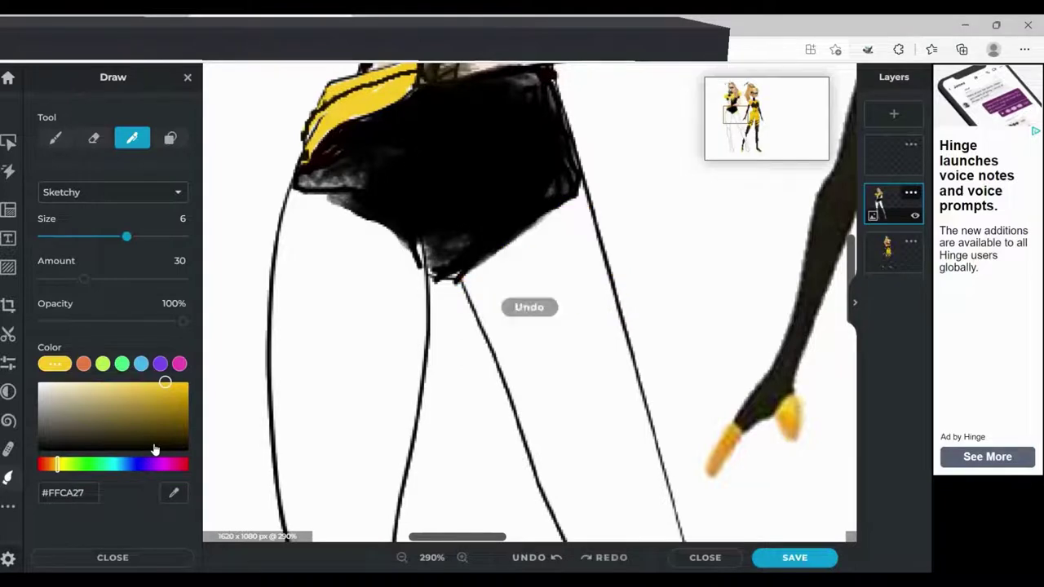
pyautogui.moveTo(461, 279)
pyautogui.mouseDown()
pyautogui.moveTo(581, 195)
pyautogui.moveTo(597, 249)
pyautogui.moveTo(522, 277)
pyautogui.moveTo(587, 297)
pyautogui.moveTo(628, 350)
pyautogui.moveTo(571, 359)
pyautogui.mouseUp()
pyautogui.moveTo(641, 390); pyautogui.dragTo(669, 489)
pyautogui.moveTo(460, 278); pyautogui.dragTo(567, 539)
pyautogui.moveTo(526, 416); pyautogui.dragTo(587, 530)
pyautogui.moveTo(563, 441)
pyautogui.mouseDown()
pyautogui.moveTo(652, 530)
pyautogui.moveTo(571, 432)
pyautogui.moveTo(522, 310)
pyautogui.moveTo(628, 457)
pyautogui.mouseUp()
pyautogui.moveTo(599, 342)
pyautogui.mouseDown()
pyautogui.moveTo(510, 327)
pyautogui.moveTo(526, 407)
pyautogui.moveTo(517, 265)
pyautogui.moveTo(583, 267)
pyautogui.mouseUp()
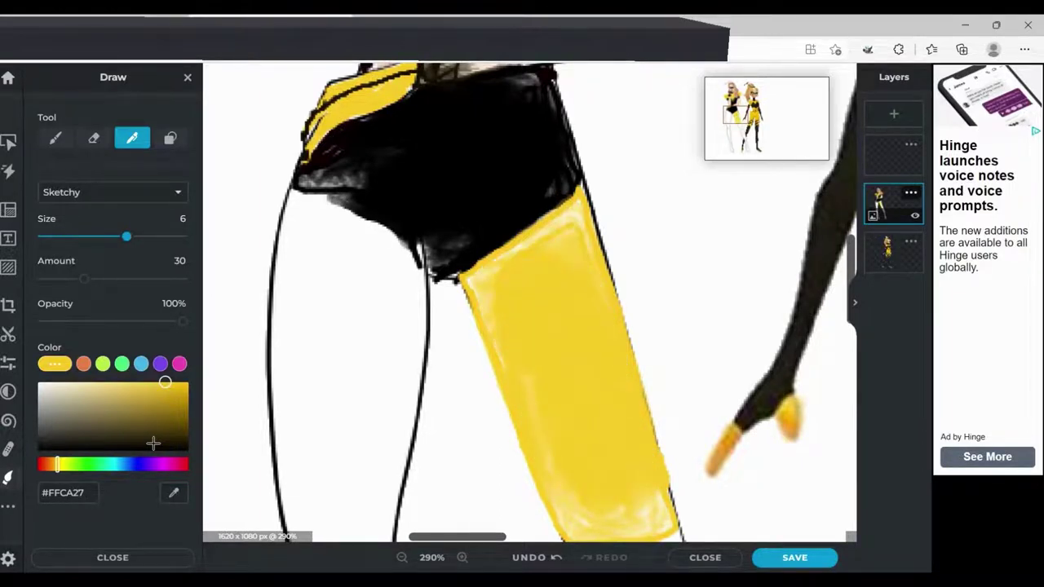
pyautogui.moveTo(400, 518)
pyautogui.mouseDown()
pyautogui.moveTo(428, 285)
pyautogui.moveTo(408, 245)
pyautogui.moveTo(383, 351)
pyautogui.moveTo(326, 196)
pyautogui.moveTo(285, 245)
pyautogui.moveTo(358, 432)
pyautogui.moveTo(277, 482)
pyautogui.moveTo(351, 526)
pyautogui.moveTo(318, 383)
pyautogui.moveTo(294, 457)
pyautogui.moveTo(322, 534)
pyautogui.mouseUp()
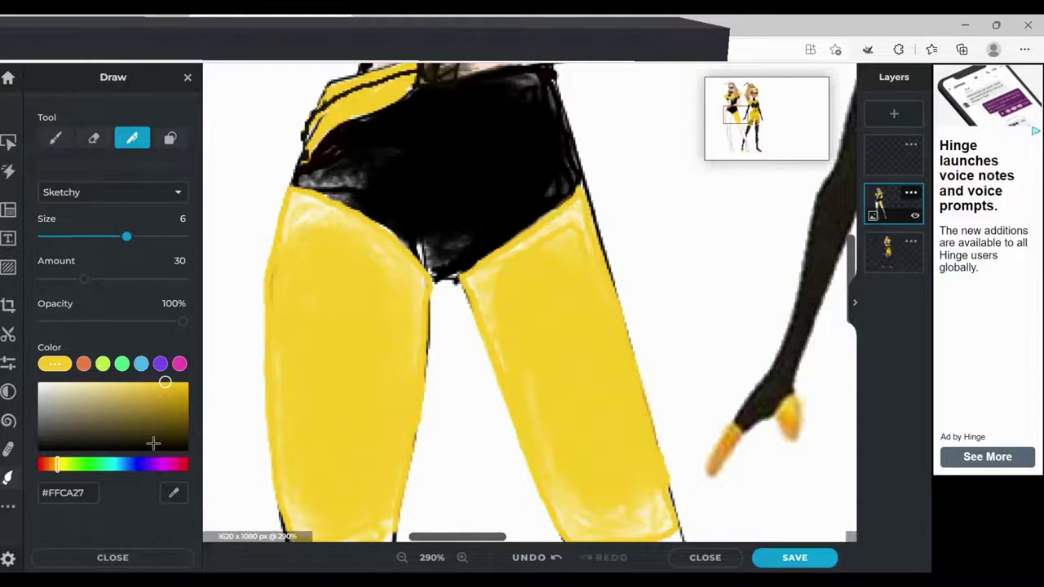
# Extend the yellow leggings over both knees and the upper calves within the leg outlines
pyautogui.scroll(-5, 530, 302)
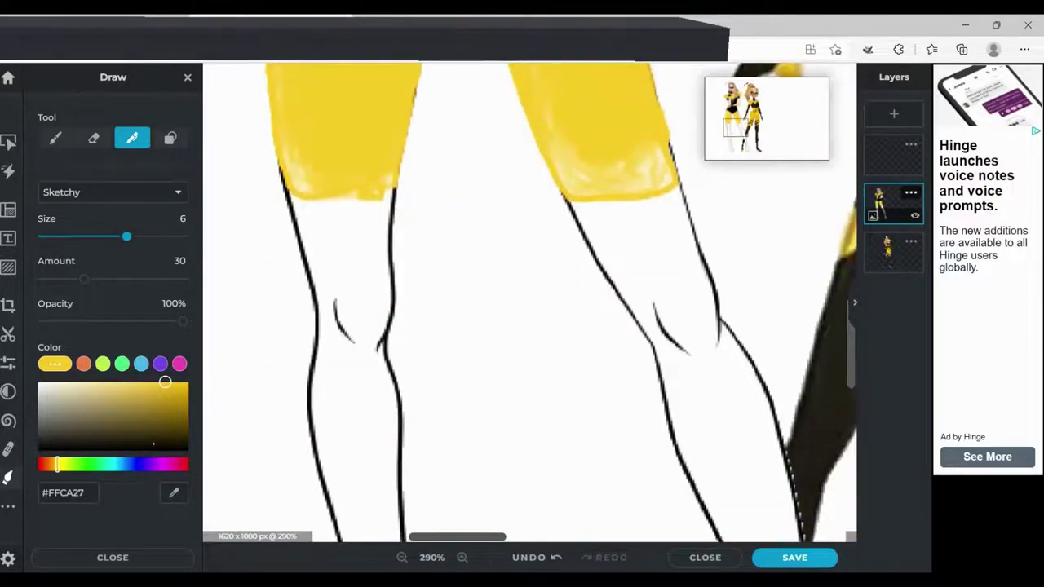
pyautogui.moveTo(392, 206)
pyautogui.mouseDown()
pyautogui.moveTo(388, 369)
pyautogui.moveTo(400, 464)
pyautogui.moveTo(379, 522)
pyautogui.moveTo(333, 519)
pyautogui.moveTo(313, 404)
pyautogui.moveTo(320, 310)
pyautogui.moveTo(305, 249)
pyautogui.mouseUp()
pyautogui.moveTo(283, 169)
pyautogui.mouseDown()
pyautogui.moveTo(306, 258)
pyautogui.moveTo(307, 194)
pyautogui.moveTo(336, 304)
pyautogui.moveTo(380, 202)
pyautogui.moveTo(382, 432)
pyautogui.moveTo(335, 432)
pyautogui.moveTo(384, 383)
pyautogui.mouseUp()
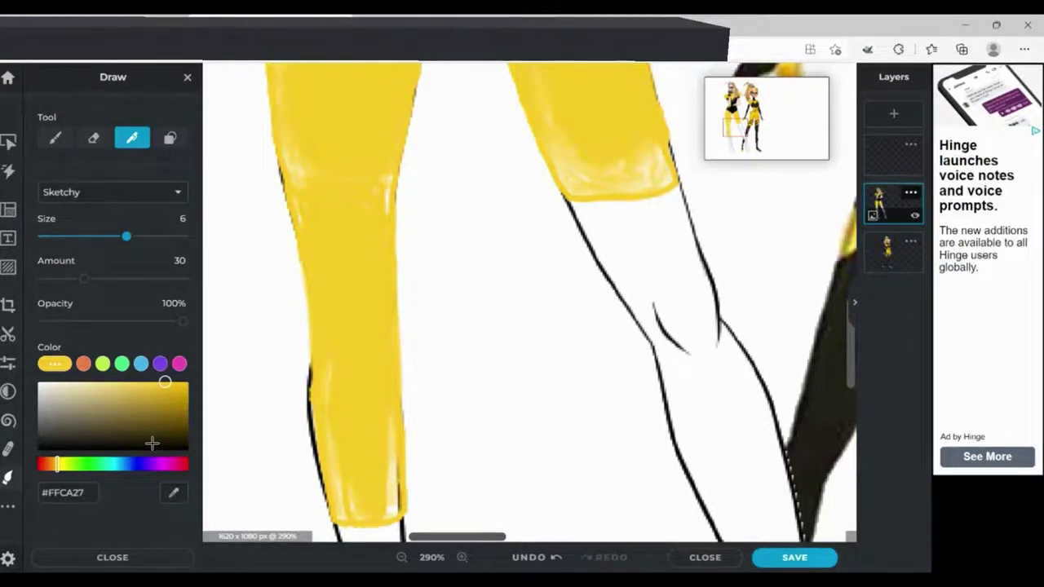
pyautogui.moveTo(677, 179); pyautogui.dragTo(690, 222)
pyautogui.moveTo(707, 273)
pyautogui.mouseDown()
pyautogui.moveTo(754, 371)
pyautogui.moveTo(722, 455)
pyautogui.moveTo(689, 469)
pyautogui.moveTo(644, 221)
pyautogui.moveTo(612, 343)
pyautogui.moveTo(677, 208)
pyautogui.moveTo(607, 229)
pyautogui.moveTo(596, 216)
pyautogui.moveTo(669, 195)
pyautogui.mouseUp()
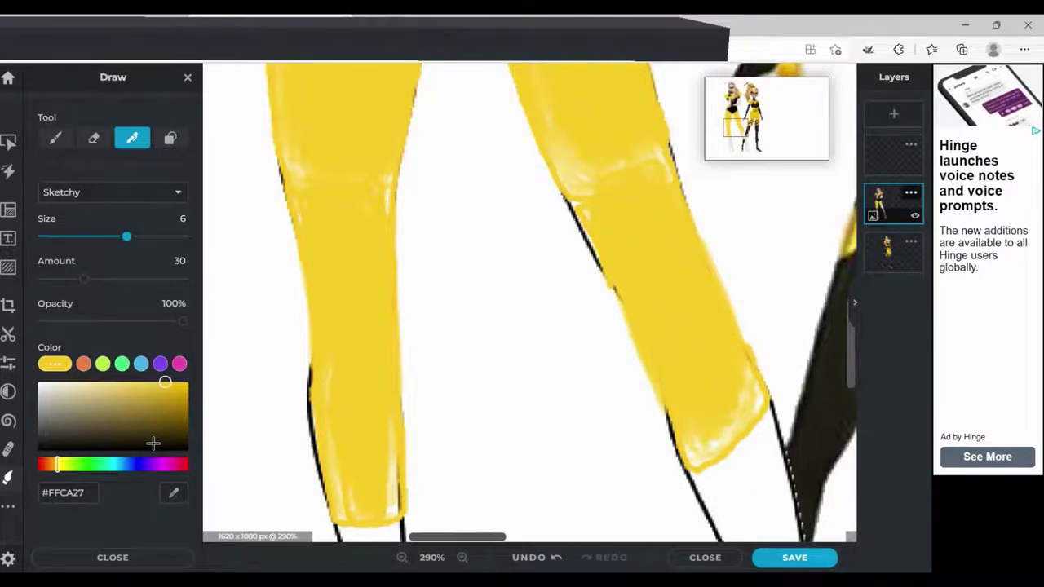
# Extend the yellow leggings down both lower calves toward the ankles
pyautogui.moveTo(850, 346)
pyautogui.mouseDown()
pyautogui.moveTo(851, 407)
pyautogui.moveTo(851, 395)
pyautogui.mouseUp()
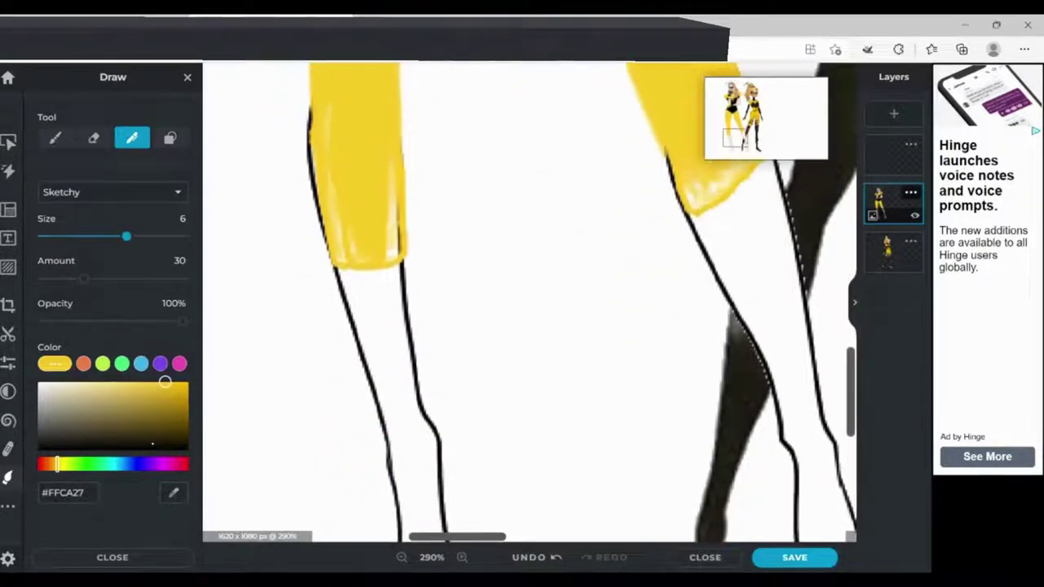
pyautogui.moveTo(399, 252)
pyautogui.mouseDown()
pyautogui.moveTo(420, 400)
pyautogui.moveTo(382, 412)
pyautogui.moveTo(371, 319)
pyautogui.moveTo(347, 277)
pyautogui.moveTo(396, 253)
pyautogui.moveTo(400, 400)
pyautogui.mouseUp()
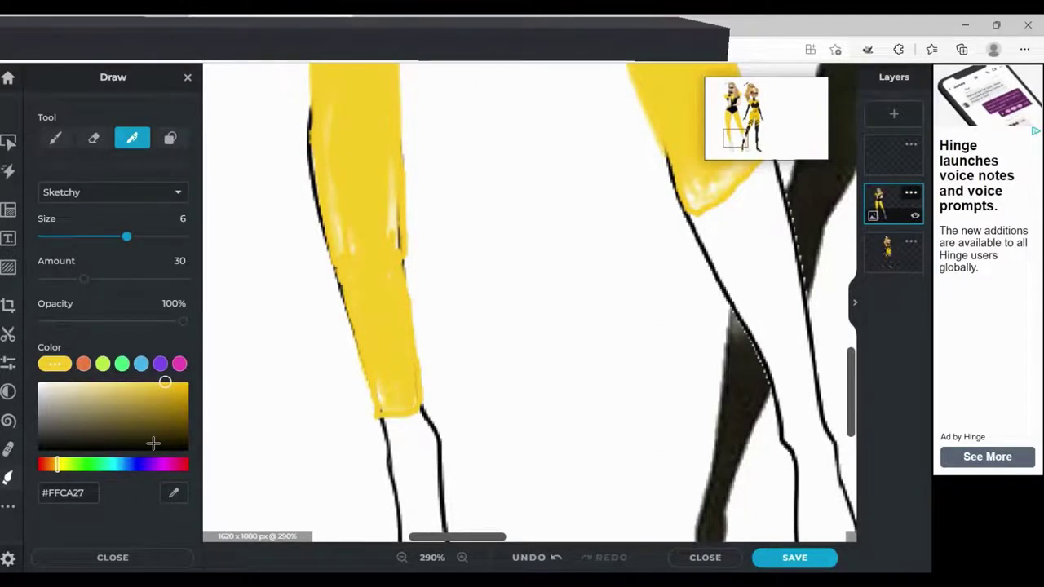
pyautogui.moveTo(792, 390)
pyautogui.mouseDown()
pyautogui.moveTo(806, 351)
pyautogui.moveTo(769, 168)
pyautogui.moveTo(751, 335)
pyautogui.moveTo(779, 383)
pyautogui.mouseUp()
pyautogui.moveTo(763, 208); pyautogui.dragTo(710, 189)
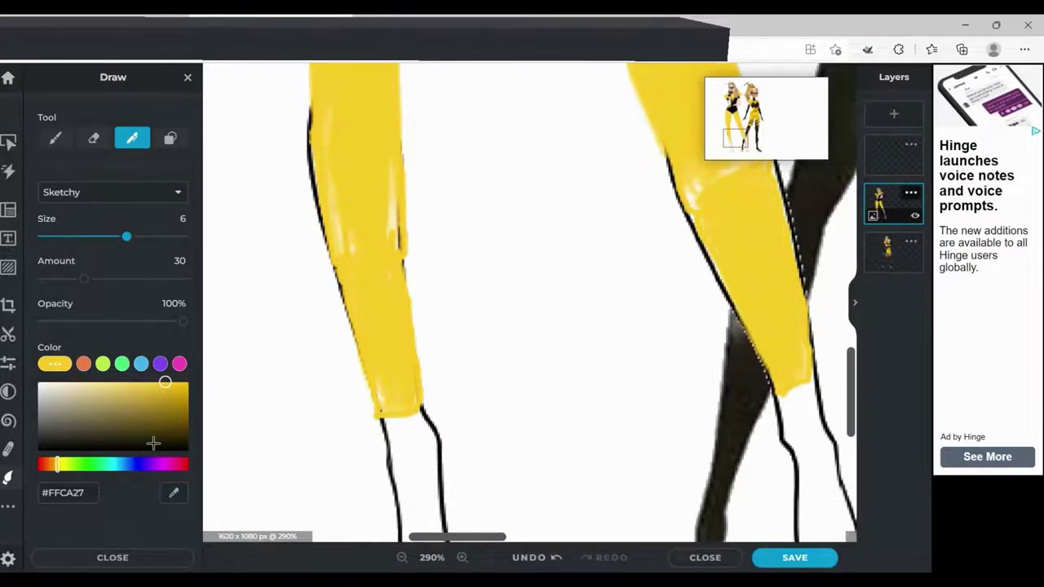
# Change the pen color to near-black #030200 and paint a boot over the foot, ankle and lower calf of the figure's left-hand leg in the picture
pyautogui.scroll(-3, 531, 302)
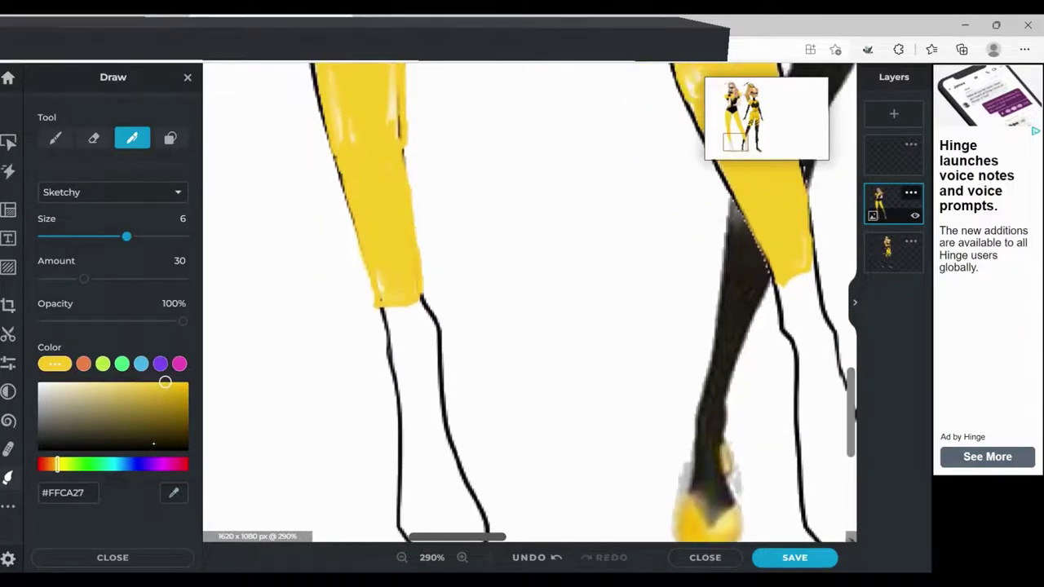
pyautogui.scroll(-2, 531, 302)
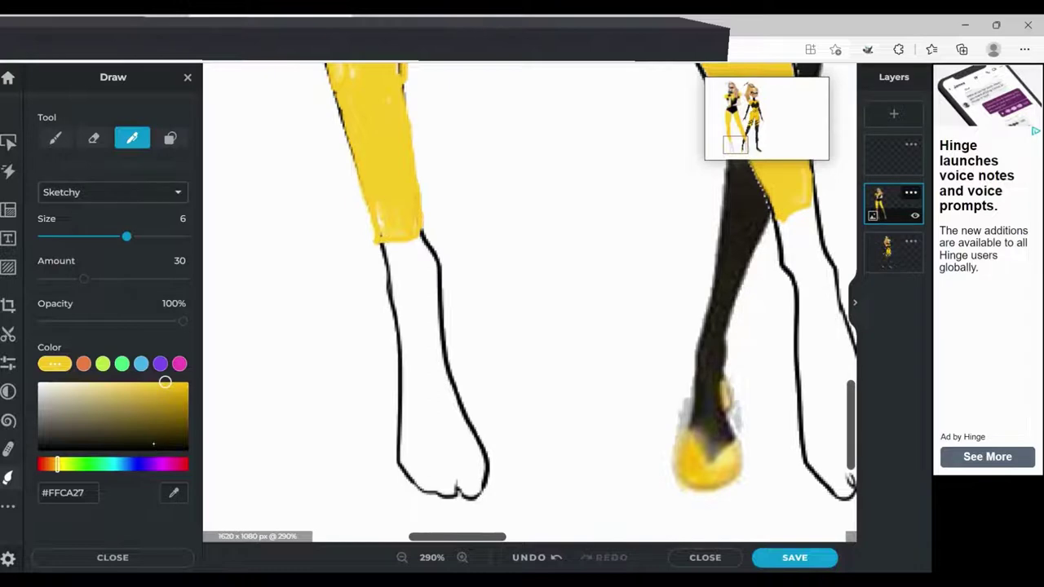
pyautogui.moveTo(155, 450); pyautogui.dragTo(177, 450)
pyautogui.moveTo(417, 225)
pyautogui.mouseDown()
pyautogui.moveTo(489, 478)
pyautogui.moveTo(464, 494)
pyautogui.moveTo(432, 490)
pyautogui.moveTo(399, 464)
pyautogui.mouseUp()
pyautogui.moveTo(408, 322)
pyautogui.mouseDown()
pyautogui.moveTo(453, 408)
pyautogui.moveTo(425, 367)
pyautogui.moveTo(408, 269)
pyautogui.moveTo(392, 245)
pyautogui.mouseUp()
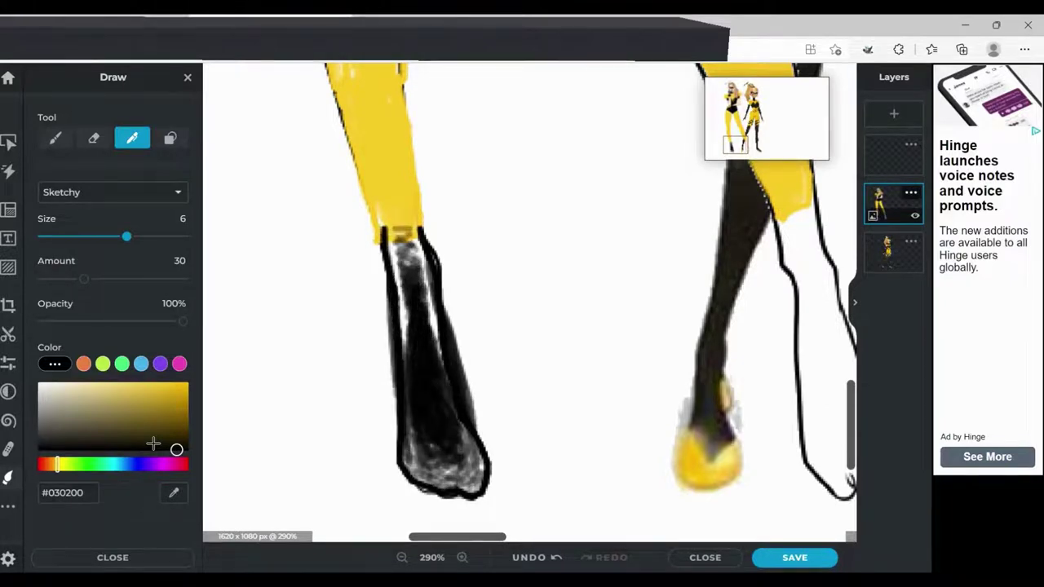
pyautogui.moveTo(346, 131)
pyautogui.mouseDown()
pyautogui.moveTo(408, 131)
pyautogui.moveTo(422, 232)
pyautogui.mouseUp()
pyautogui.moveTo(392, 175)
pyautogui.mouseDown()
pyautogui.moveTo(424, 314)
pyautogui.moveTo(403, 277)
pyautogui.mouseUp()
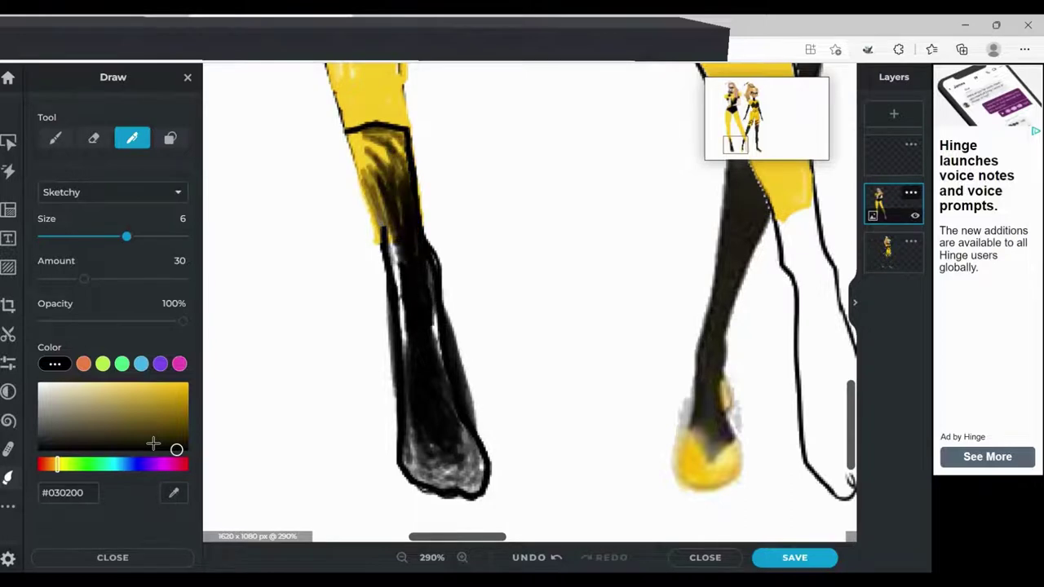
pyautogui.moveTo(357, 157); pyautogui.dragTo(405, 338)
pyautogui.moveTo(456, 469)
pyautogui.mouseDown()
pyautogui.moveTo(426, 447)
pyautogui.moveTo(412, 456)
pyautogui.moveTo(470, 483)
pyautogui.moveTo(452, 395)
pyautogui.mouseUp()
pyautogui.moveTo(405, 344); pyautogui.dragTo(407, 421)
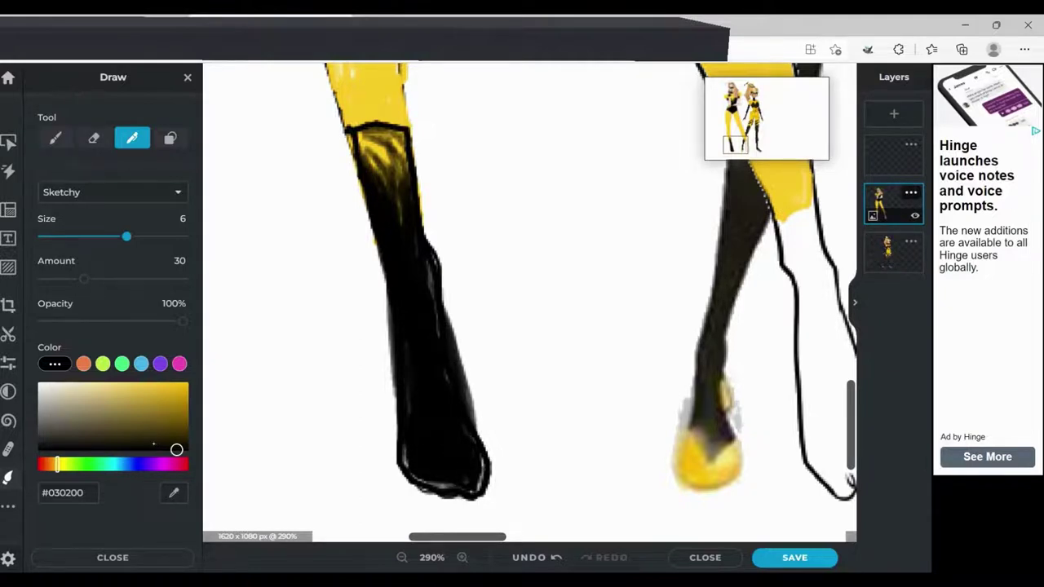
# Fill the remaining yellow at the top of the black boot and widen its upper edge into a cuff
pyautogui.scroll(4, 530, 301)
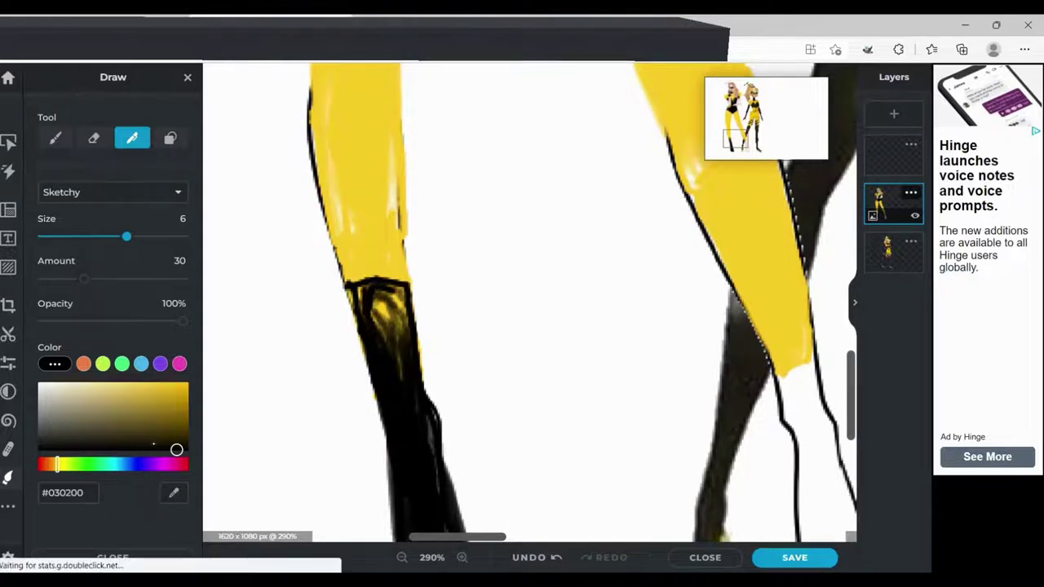
pyautogui.moveTo(373, 295)
pyautogui.mouseDown()
pyautogui.moveTo(398, 326)
pyautogui.moveTo(396, 367)
pyautogui.moveTo(339, 286)
pyautogui.moveTo(360, 339)
pyautogui.mouseUp()
pyautogui.moveTo(342, 291); pyautogui.dragTo(362, 348)
pyautogui.moveTo(404, 282)
pyautogui.mouseDown()
pyautogui.moveTo(421, 300)
pyautogui.moveTo(420, 352)
pyautogui.mouseUp()
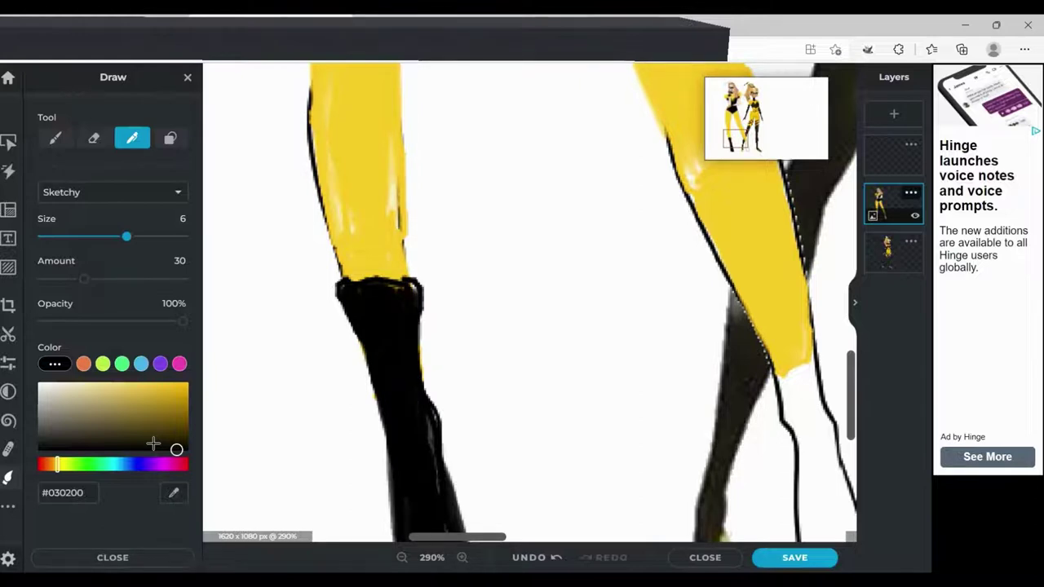
# Outline the top edge of the second boot across the other calf and fill its shaft black down to the ankle
pyautogui.moveTo(733, 276)
pyautogui.mouseDown()
pyautogui.moveTo(784, 263)
pyautogui.moveTo(802, 270)
pyautogui.moveTo(820, 390)
pyautogui.moveTo(806, 375)
pyautogui.mouseUp()
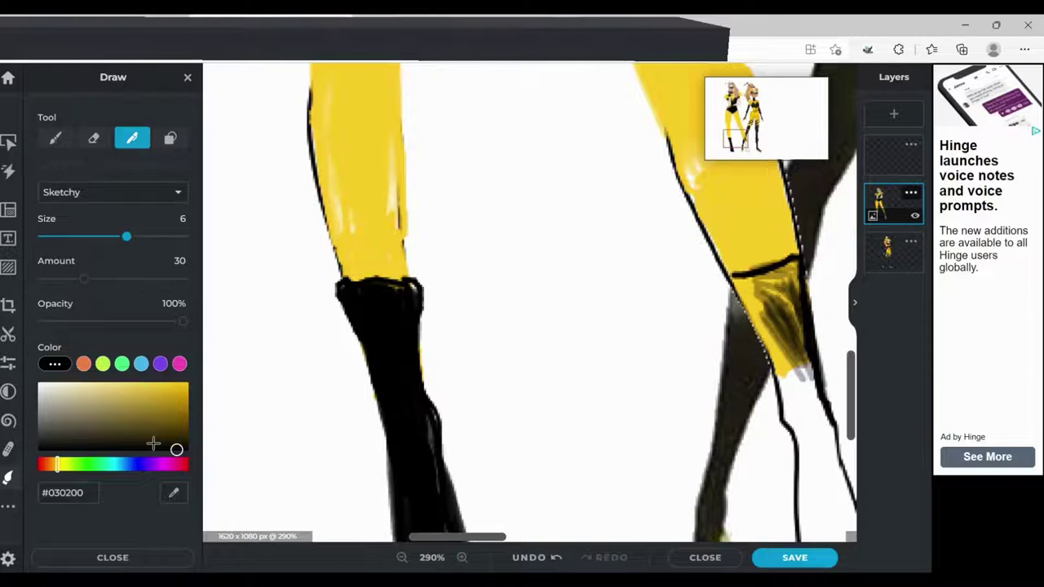
pyautogui.moveTo(733, 269); pyautogui.dragTo(755, 342)
pyautogui.moveTo(746, 294); pyautogui.dragTo(788, 420)
pyautogui.moveTo(741, 273)
pyautogui.mouseDown()
pyautogui.moveTo(790, 416)
pyautogui.moveTo(768, 336)
pyautogui.mouseUp()
pyautogui.moveTo(768, 266)
pyautogui.mouseDown()
pyautogui.moveTo(796, 398)
pyautogui.moveTo(775, 276)
pyautogui.moveTo(808, 423)
pyautogui.moveTo(818, 417)
pyautogui.mouseUp()
# Outline the second boot's foot and fill it black from the ankle down to the toes
pyautogui.scroll(-2, 819, 418)
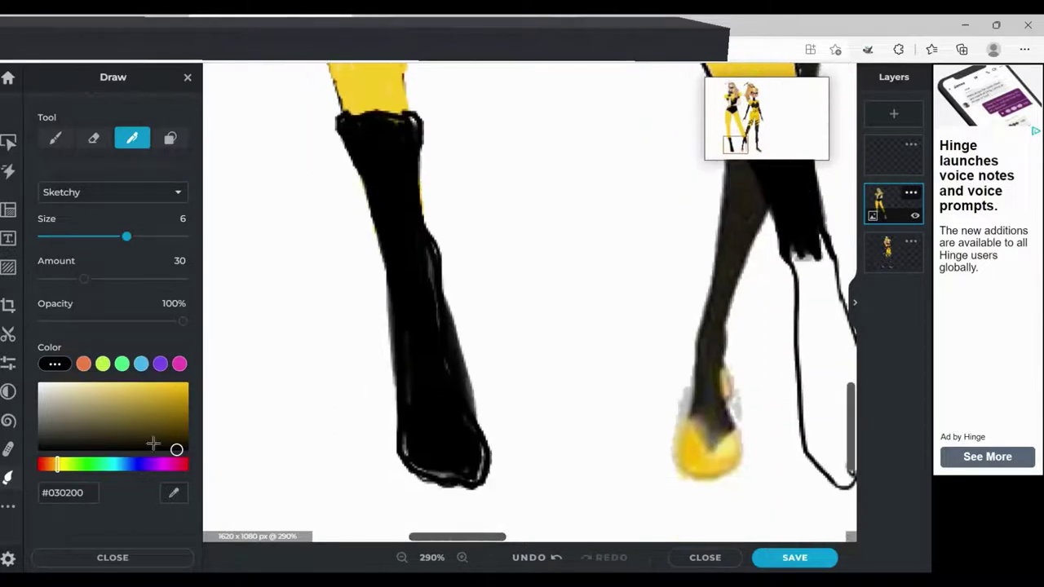
pyautogui.hscroll(3, 530, 302)
pyautogui.moveTo(574, 254)
pyautogui.mouseDown()
pyautogui.moveTo(633, 456)
pyautogui.moveTo(596, 469)
pyautogui.mouseUp()
pyautogui.moveTo(608, 350); pyautogui.dragTo(596, 477)
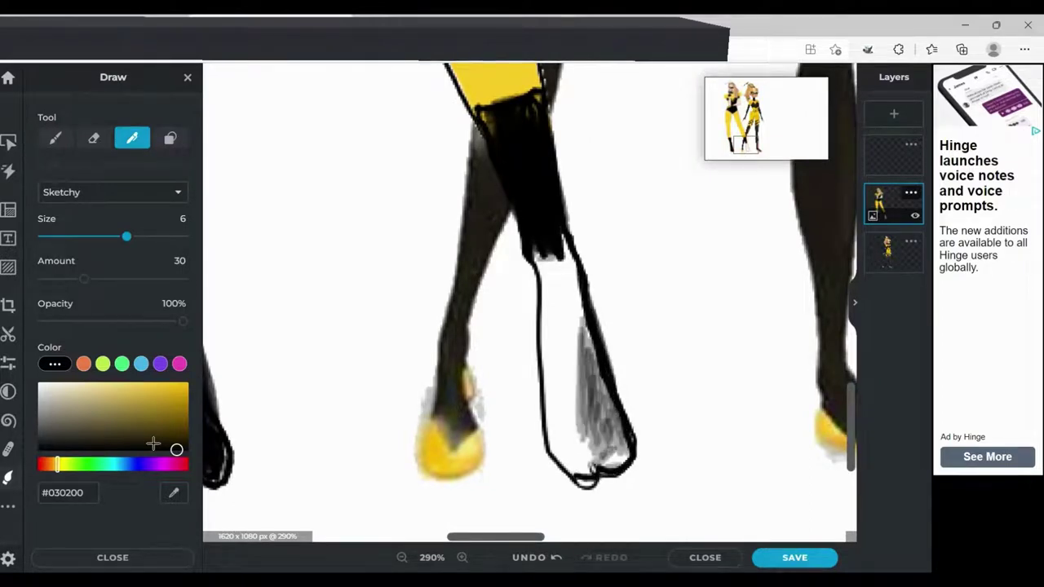
pyautogui.moveTo(571, 310); pyautogui.dragTo(587, 469)
pyautogui.moveTo(571, 257); pyautogui.dragTo(604, 456)
pyautogui.moveTo(542, 249)
pyautogui.mouseDown()
pyautogui.moveTo(571, 392)
pyautogui.moveTo(608, 429)
pyautogui.moveTo(591, 488)
pyautogui.mouseUp()
pyautogui.moveTo(624, 416); pyautogui.dragTo(587, 473)
pyautogui.moveTo(618, 437); pyautogui.dragTo(558, 448)
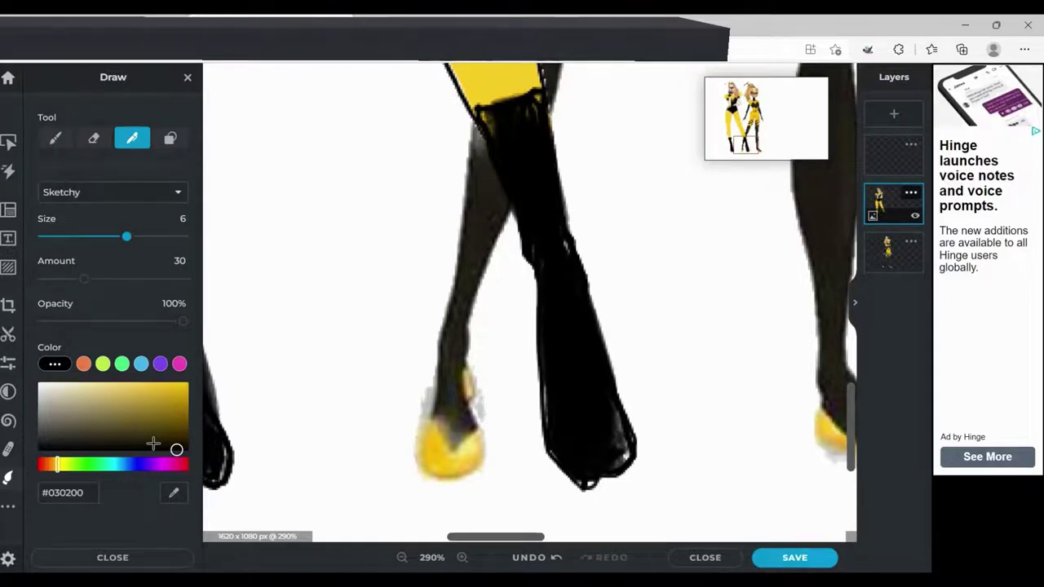
pyautogui.hscroll(-5, 530, 301)
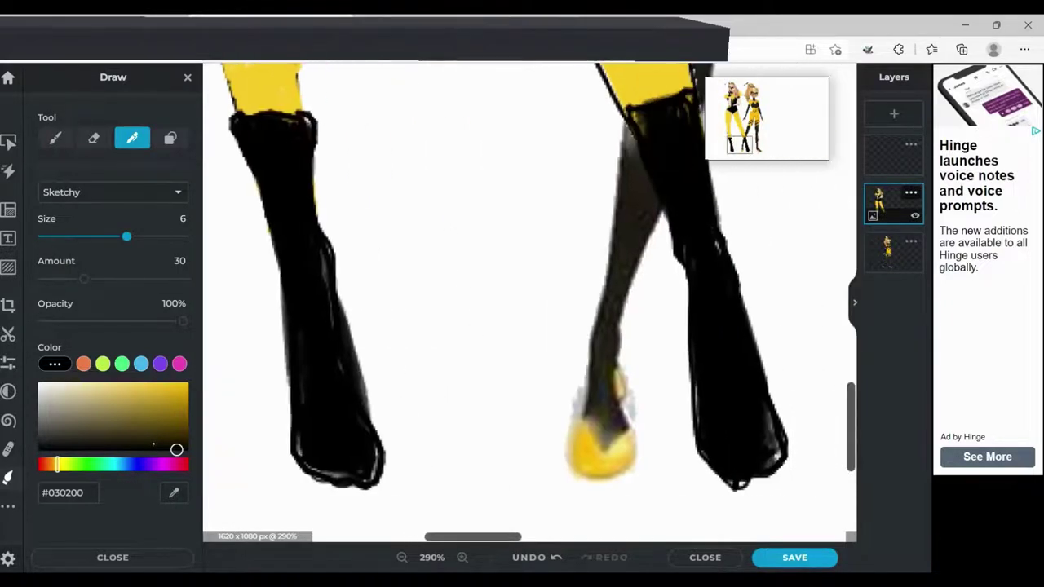
# Extend the second boot's upper edge into a black cuff and add black fur around both boot tops using the Furry pen
pyautogui.scroll(5, 530, 302)
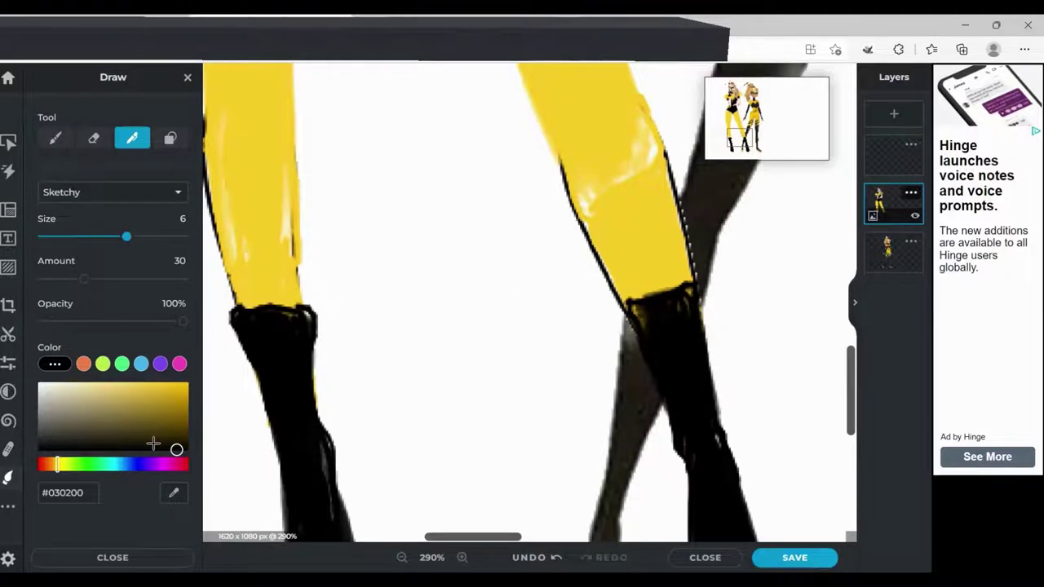
pyautogui.moveTo(617, 293)
pyautogui.mouseDown()
pyautogui.moveTo(707, 275)
pyautogui.moveTo(653, 292)
pyautogui.moveTo(630, 317)
pyautogui.moveTo(690, 286)
pyautogui.mouseUp()
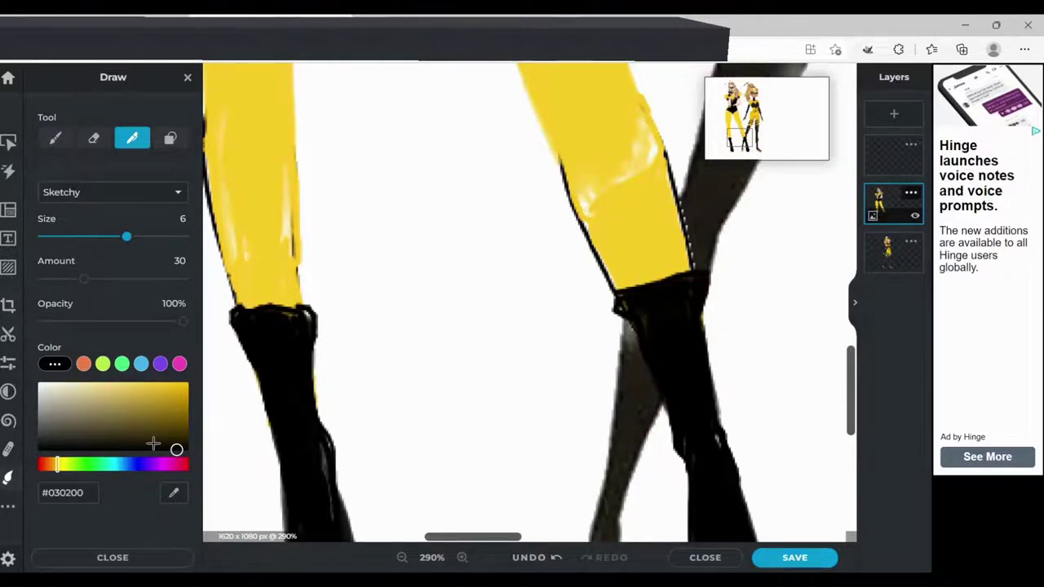
pyautogui.click(112, 191)
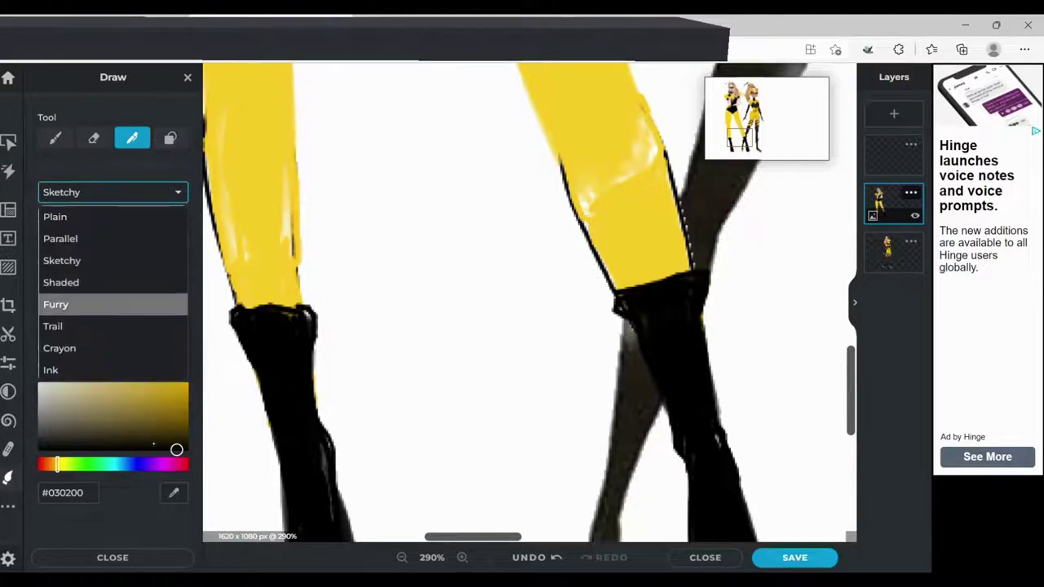
pyautogui.click(82, 302)
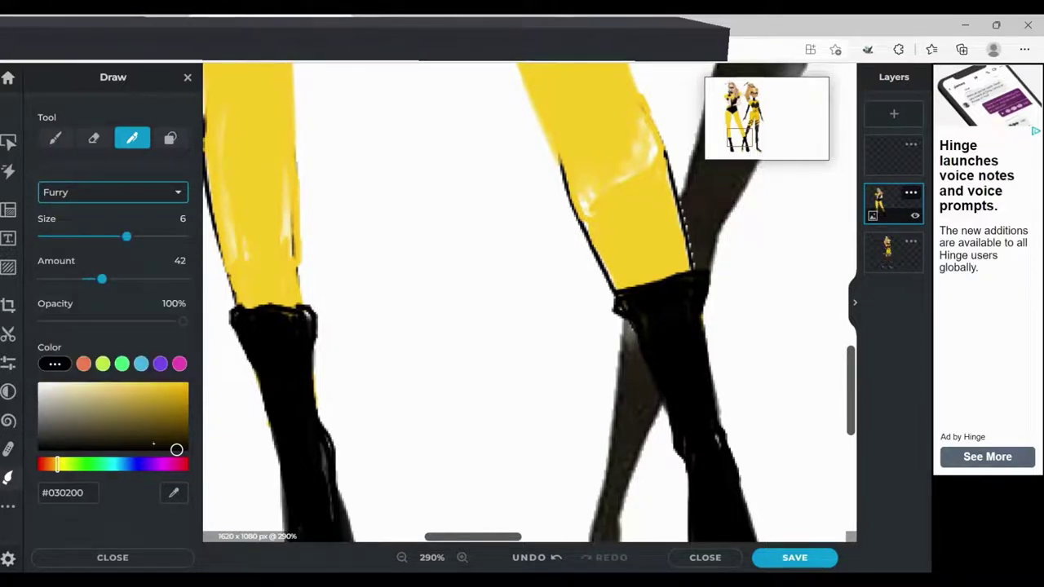
pyautogui.moveTo(473, 537); pyautogui.dragTo(440, 537)
pyautogui.moveTo(524, 316)
pyautogui.mouseDown()
pyautogui.moveTo(539, 300)
pyautogui.moveTo(417, 312)
pyautogui.moveTo(543, 284)
pyautogui.mouseUp()
pyautogui.moveTo(440, 536); pyautogui.dragTo(493, 537)
pyautogui.moveTo(448, 299)
pyautogui.mouseDown()
pyautogui.moveTo(574, 297)
pyautogui.moveTo(565, 262)
pyautogui.moveTo(514, 282)
pyautogui.moveTo(581, 282)
pyautogui.mouseUp()
pyautogui.moveTo(494, 537); pyautogui.dragTo(456, 537)
pyautogui.hscroll(-2, 530, 301)
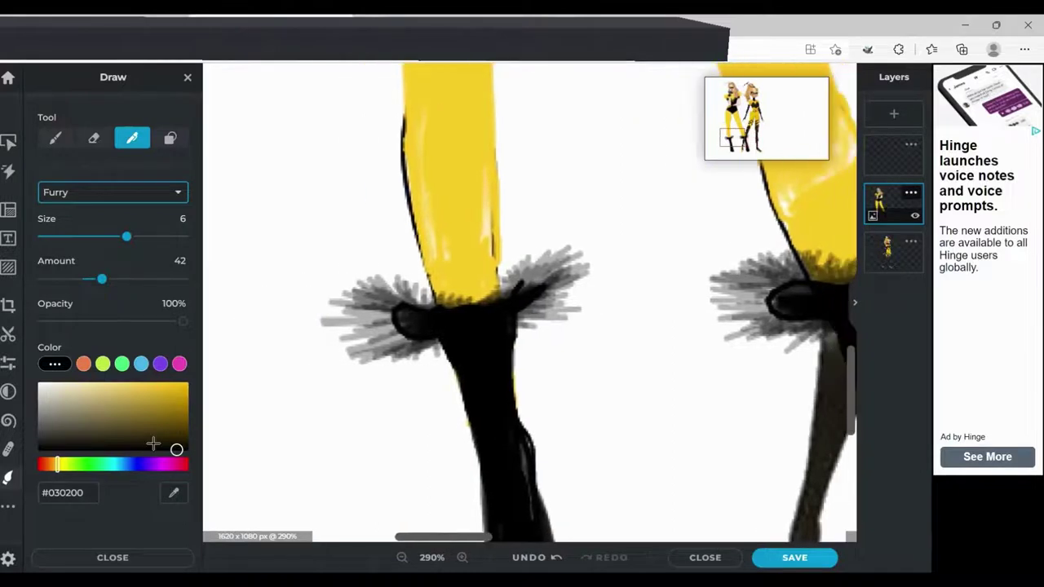
# Draw three stacked black chevron stripes above the knee of the figure's left-hand leg in the picture, using the Plain pen at size 4
pyautogui.scroll(10, 531, 302)
pyautogui.scroll(-8, 803, 473)
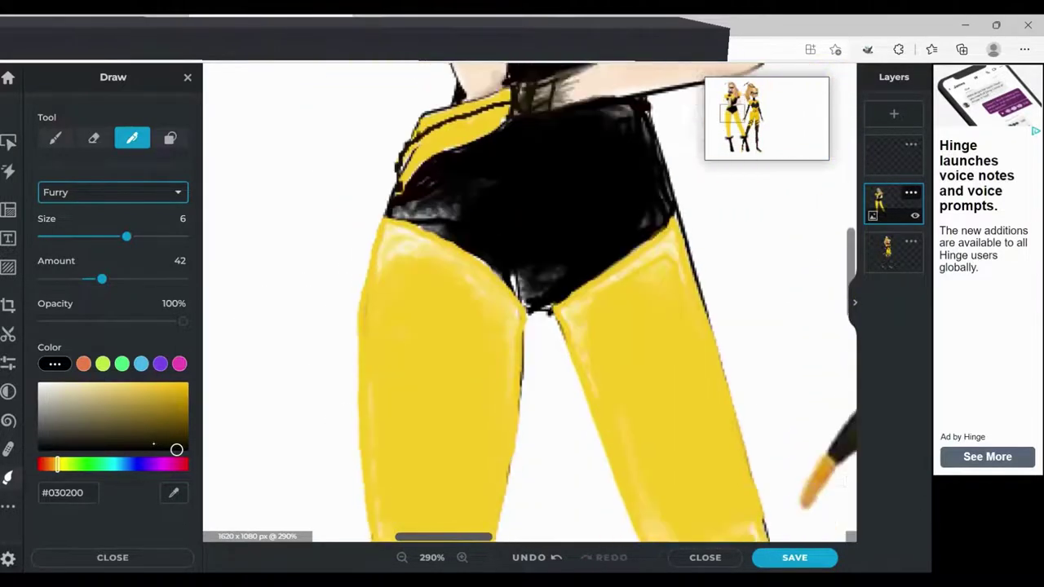
pyautogui.click(113, 192)
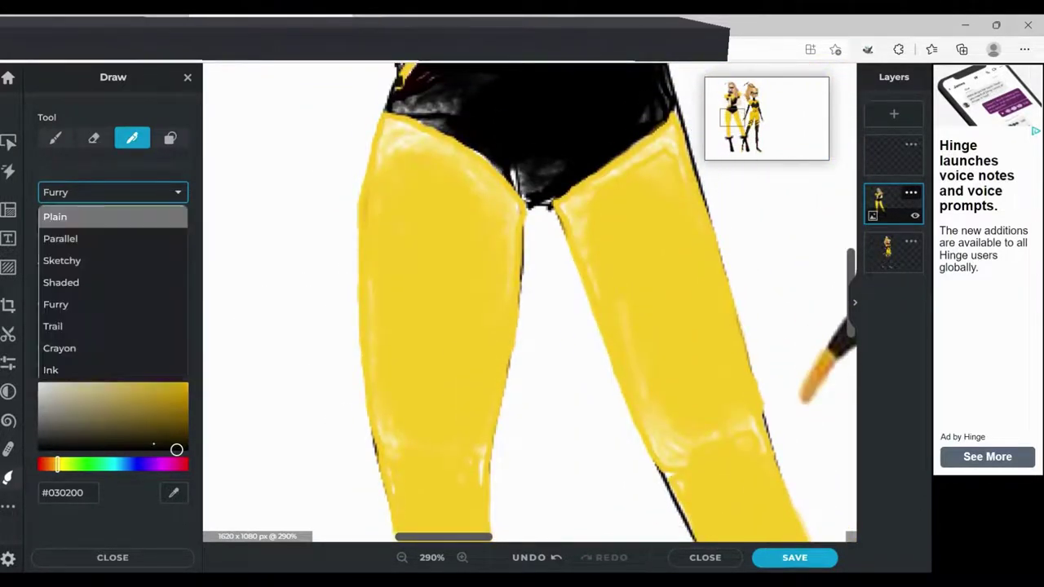
pyautogui.click(55, 215)
pyautogui.moveTo(106, 237); pyautogui.dragTo(100, 236)
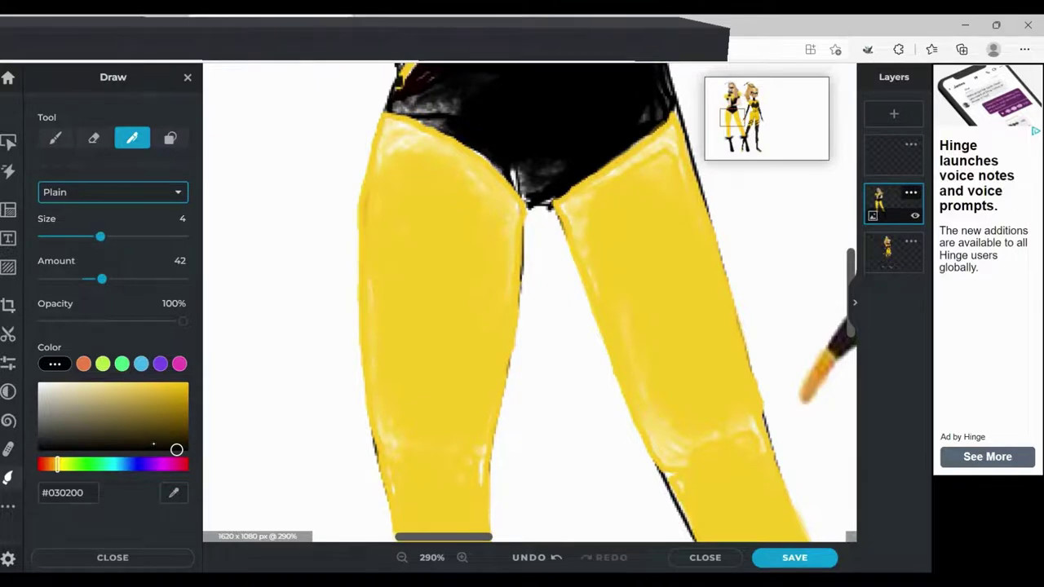
pyautogui.moveTo(367, 408)
pyautogui.mouseDown()
pyautogui.moveTo(425, 344)
pyautogui.moveTo(496, 418)
pyautogui.mouseUp()
pyautogui.moveTo(371, 418)
pyautogui.mouseDown()
pyautogui.moveTo(426, 369)
pyautogui.moveTo(494, 426)
pyautogui.mouseUp()
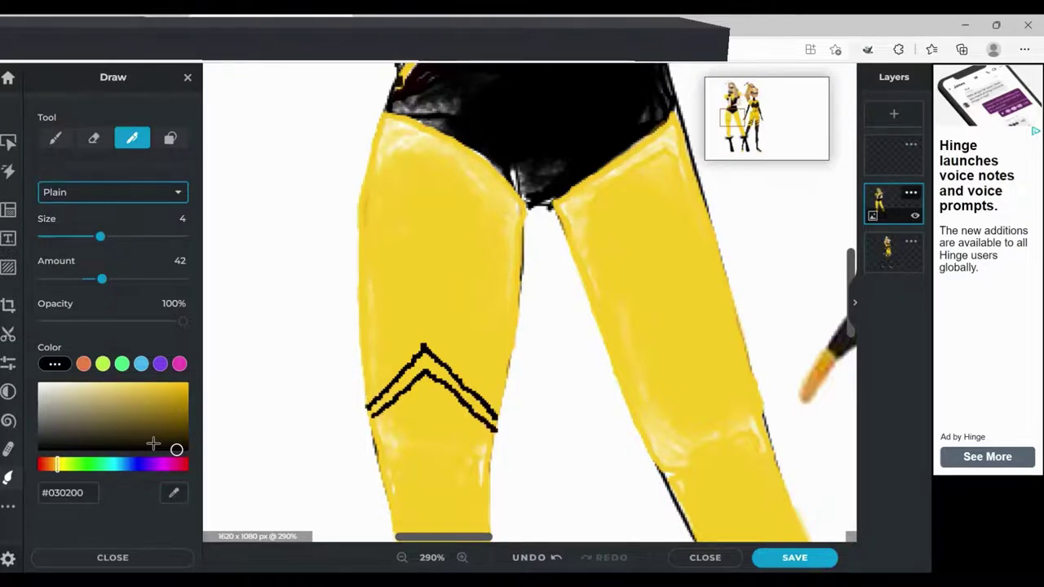
pyautogui.moveTo(373, 438)
pyautogui.mouseDown()
pyautogui.moveTo(429, 391)
pyautogui.moveTo(494, 439)
pyautogui.mouseUp()
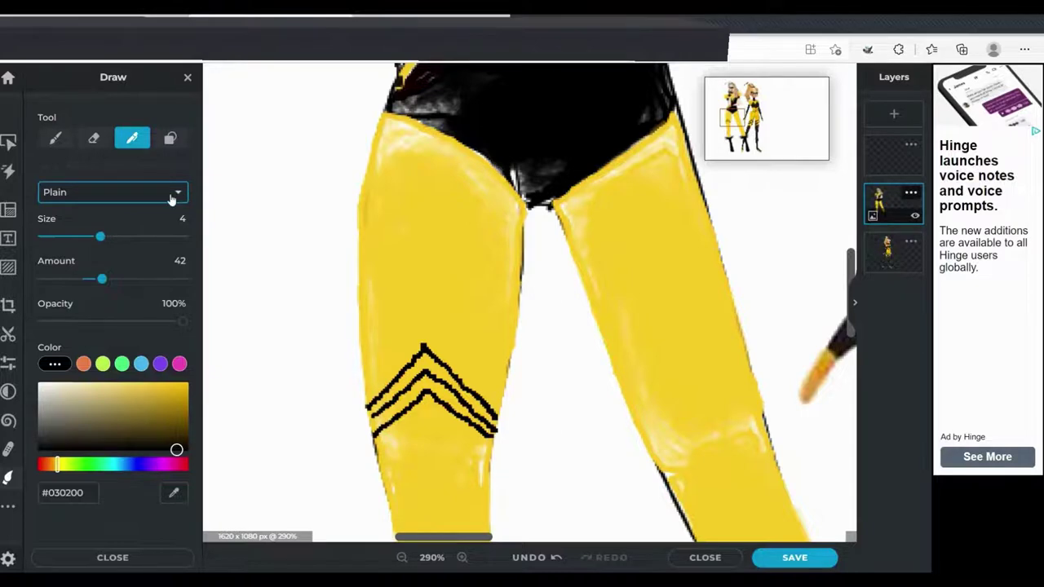
# Sample the leggings' yellow #FFCB24 and paint over their pale highlights and uneven dark edges with the pen at size 9, amount 90
pyautogui.click(173, 493)
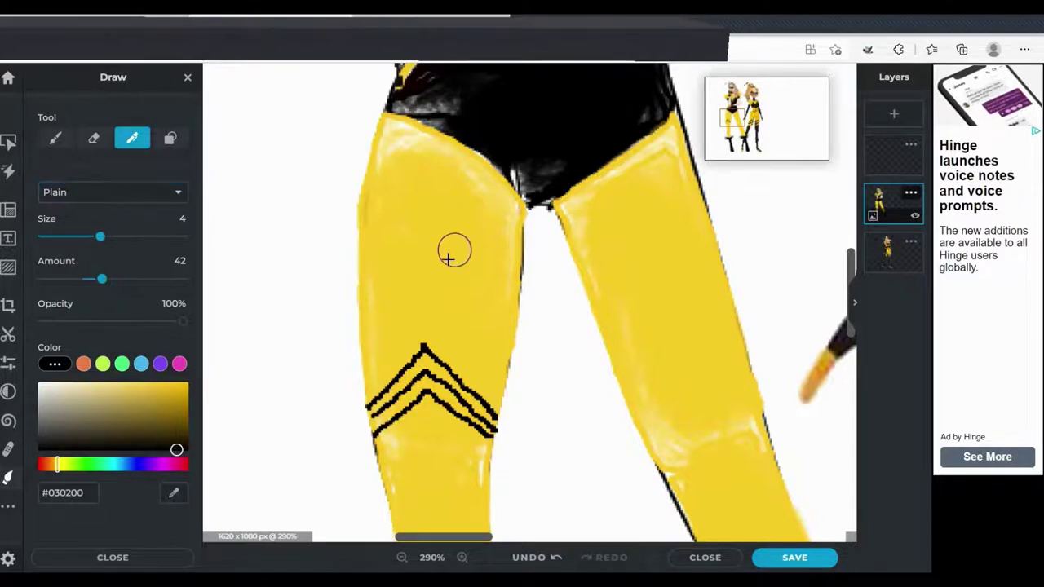
pyautogui.click(474, 237)
pyautogui.moveTo(101, 236); pyautogui.dragTo(169, 235)
pyautogui.click(169, 278)
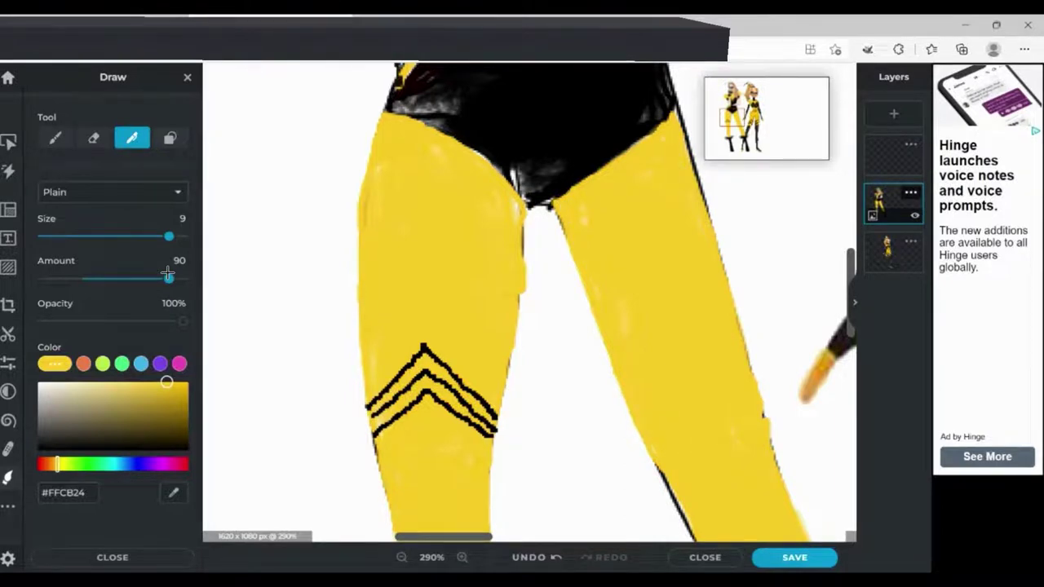
pyautogui.scroll(-3, 530, 301)
pyautogui.scroll(-3, 530, 301)
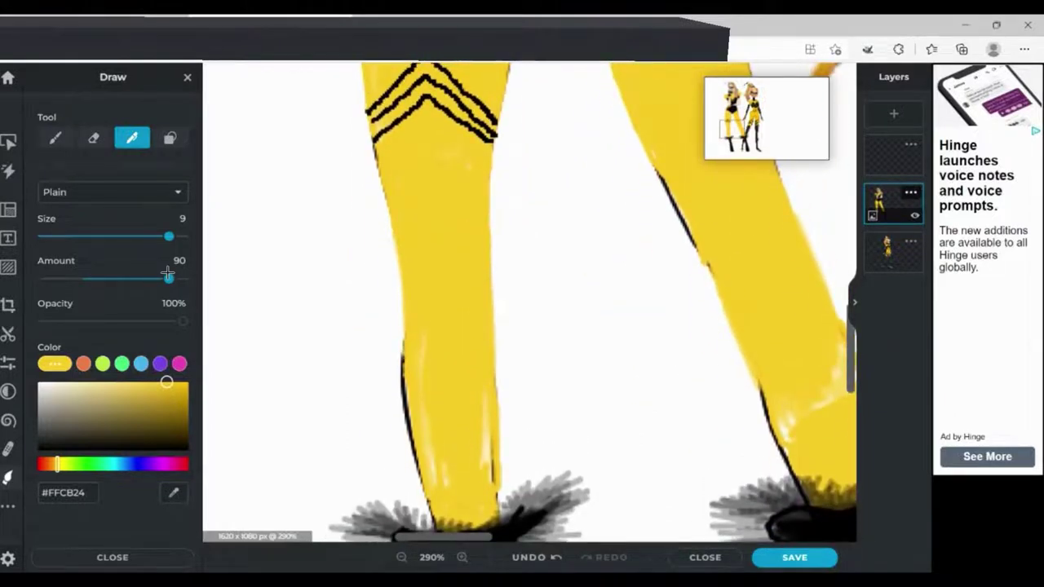
pyautogui.moveTo(403, 359)
pyautogui.mouseDown()
pyautogui.moveTo(428, 512)
pyautogui.moveTo(426, 407)
pyautogui.mouseUp()
pyautogui.moveTo(486, 396); pyautogui.dragTo(487, 469)
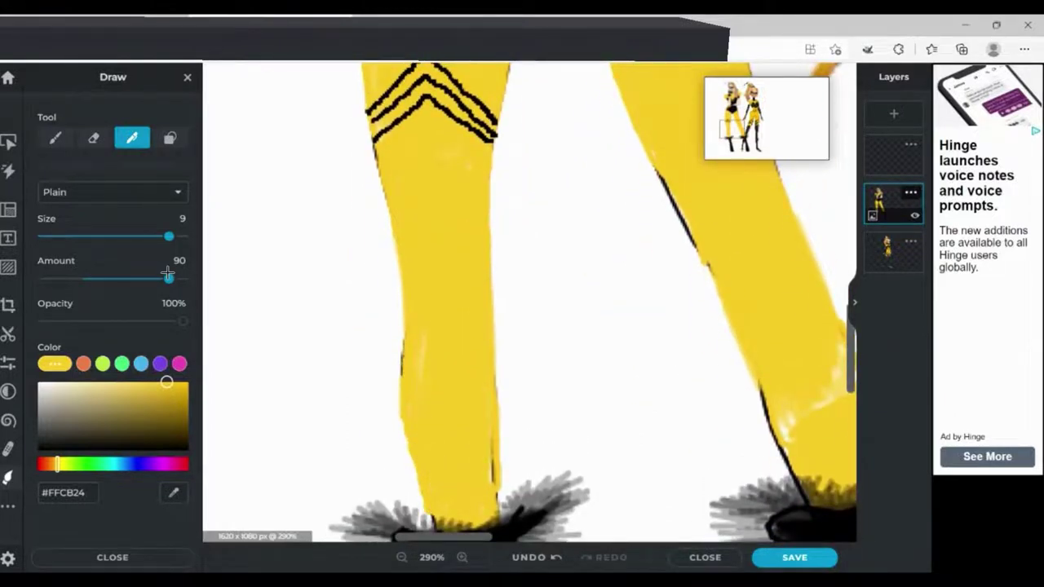
pyautogui.moveTo(686, 230); pyautogui.dragTo(662, 178)
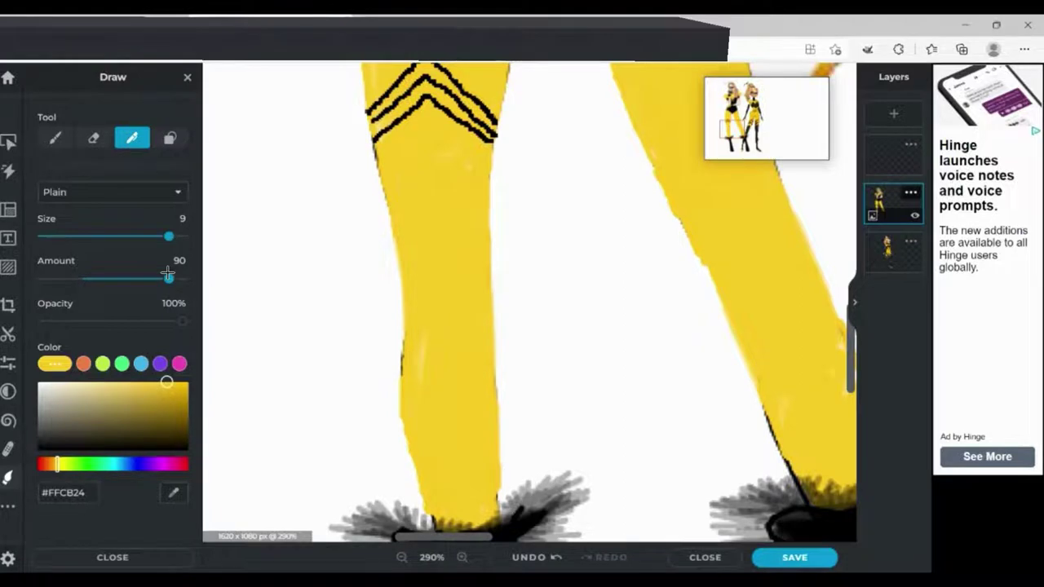
# Draw three black #000000 chevron stripes on the left-hand leg's calf with the Plain pen at size 4, amount 45
pyautogui.moveTo(180, 438); pyautogui.dragTo(182, 450)
pyautogui.moveTo(168, 237); pyautogui.dragTo(110, 236)
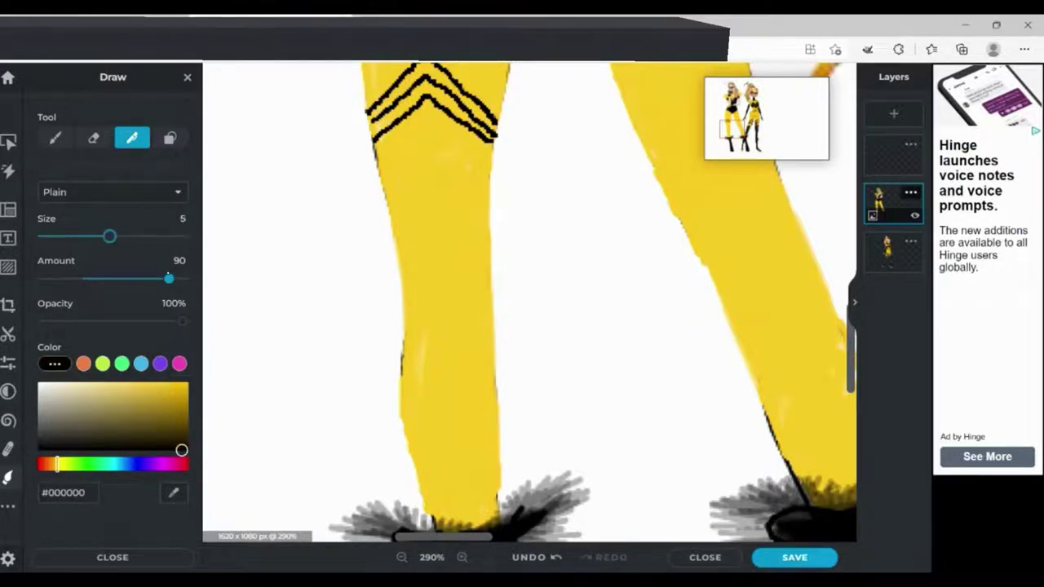
pyautogui.moveTo(169, 279); pyautogui.dragTo(106, 279)
pyautogui.moveTo(109, 236); pyautogui.dragTo(100, 237)
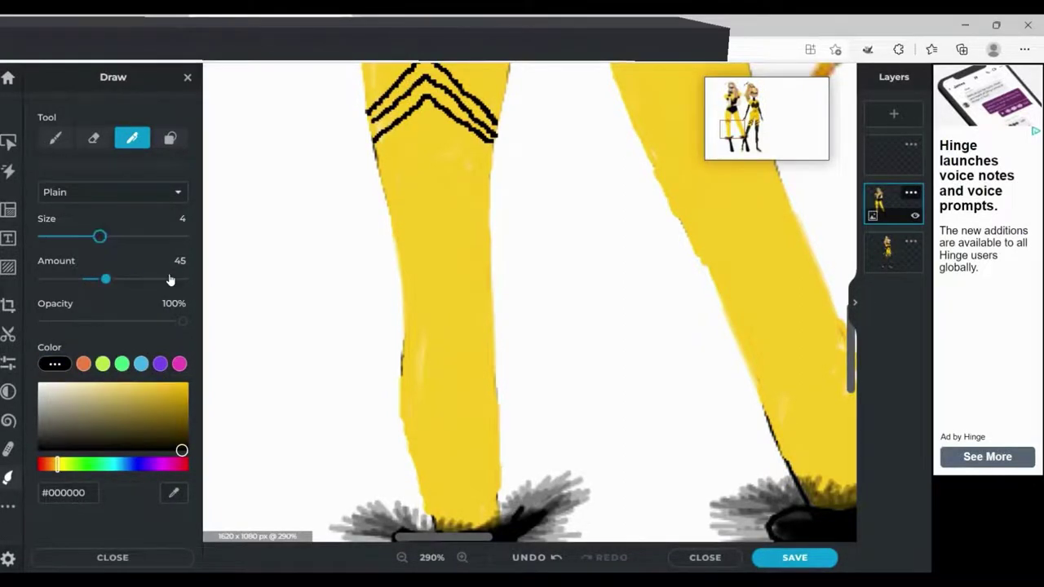
pyautogui.moveTo(400, 390)
pyautogui.mouseDown()
pyautogui.moveTo(435, 344)
pyautogui.moveTo(475, 370)
pyautogui.mouseUp()
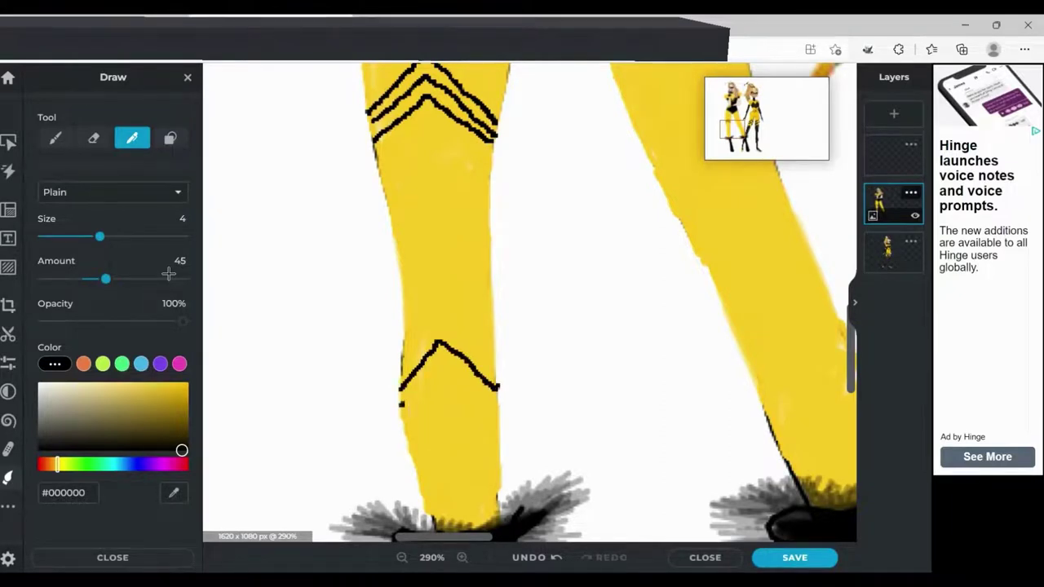
pyautogui.moveTo(399, 405)
pyautogui.mouseDown()
pyautogui.moveTo(443, 359)
pyautogui.moveTo(496, 407)
pyautogui.mouseUp()
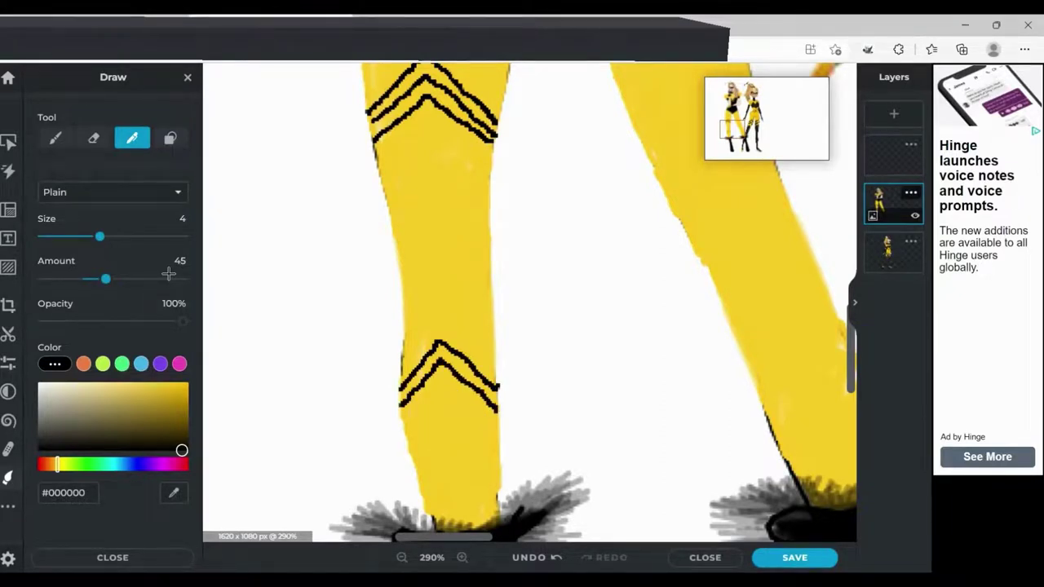
pyautogui.moveTo(404, 420)
pyautogui.mouseDown()
pyautogui.moveTo(442, 381)
pyautogui.moveTo(494, 426)
pyautogui.mouseUp()
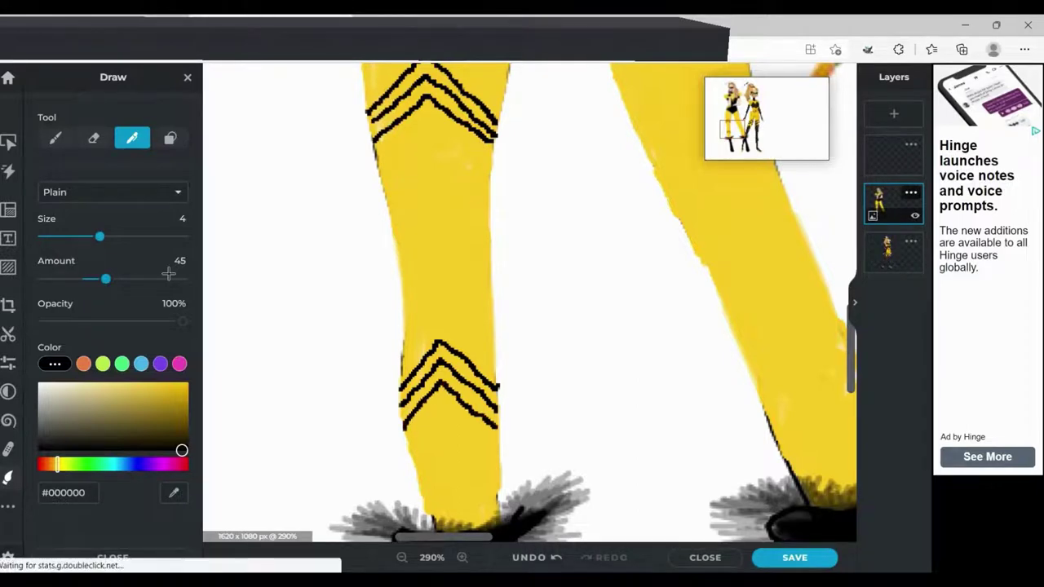
# Draw three matching black chevron stripes across the thigh of the right-hand leg in the picture
pyautogui.hscroll(2, 529, 302)
pyautogui.scroll(3, 529, 301)
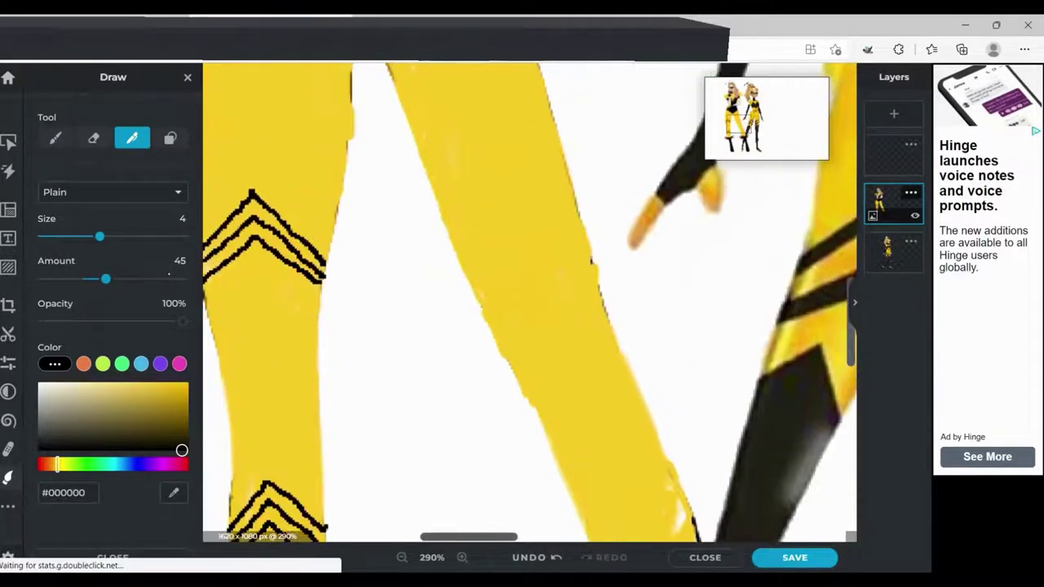
pyautogui.moveTo(450, 305)
pyautogui.mouseDown()
pyautogui.moveTo(463, 263)
pyautogui.moveTo(501, 239)
pyautogui.moveTo(574, 265)
pyautogui.mouseUp()
pyautogui.moveTo(458, 313)
pyautogui.mouseDown()
pyautogui.moveTo(472, 269)
pyautogui.moveTo(504, 253)
pyautogui.moveTo(570, 278)
pyautogui.mouseUp()
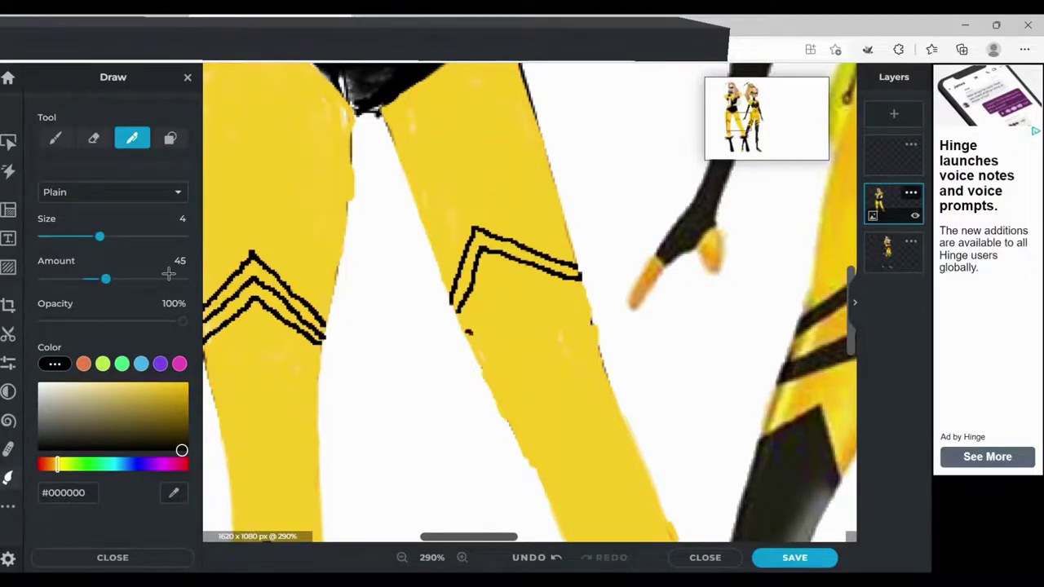
pyautogui.moveTo(468, 332)
pyautogui.mouseDown()
pyautogui.moveTo(486, 279)
pyautogui.moveTo(583, 297)
pyautogui.mouseUp()
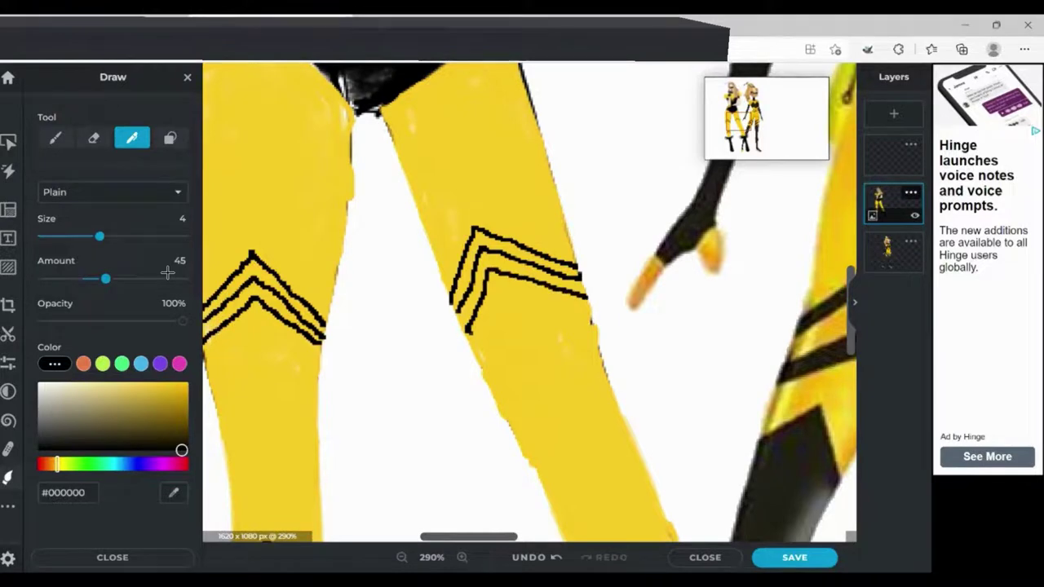
# Draw three black chevron stripes across the right-hand leg's calf, above the furry boot cuff
pyautogui.moveTo(851, 317); pyautogui.dragTo(851, 367)
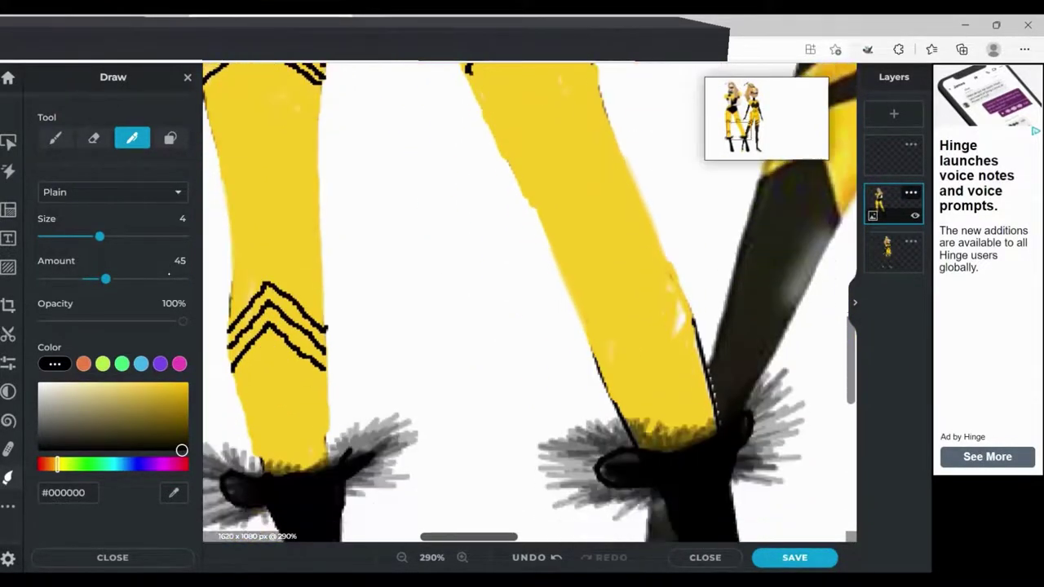
pyautogui.scroll(1, 169, 274)
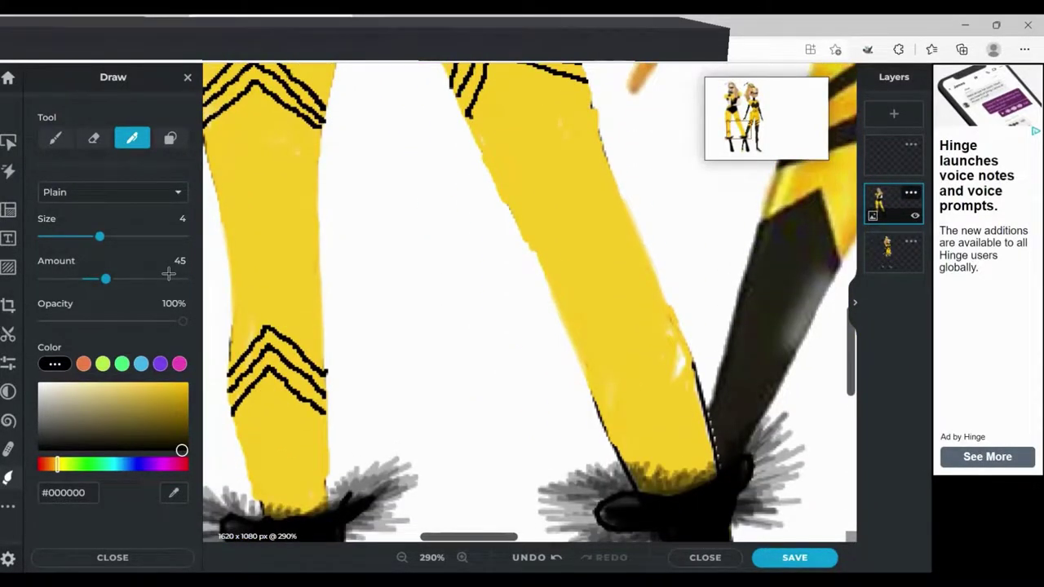
pyautogui.moveTo(571, 341)
pyautogui.mouseDown()
pyautogui.moveTo(600, 292)
pyautogui.moveTo(666, 310)
pyautogui.mouseUp()
pyautogui.moveTo(579, 366)
pyautogui.mouseDown()
pyautogui.moveTo(601, 315)
pyautogui.moveTo(673, 323)
pyautogui.mouseUp()
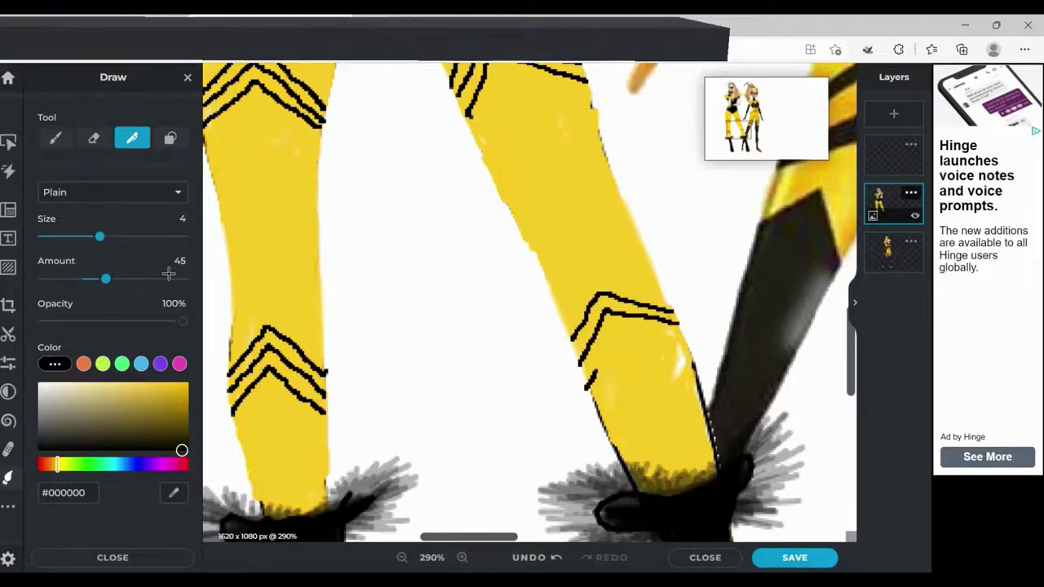
pyautogui.moveTo(597, 372)
pyautogui.mouseDown()
pyautogui.moveTo(615, 334)
pyautogui.moveTo(687, 344)
pyautogui.mouseUp()
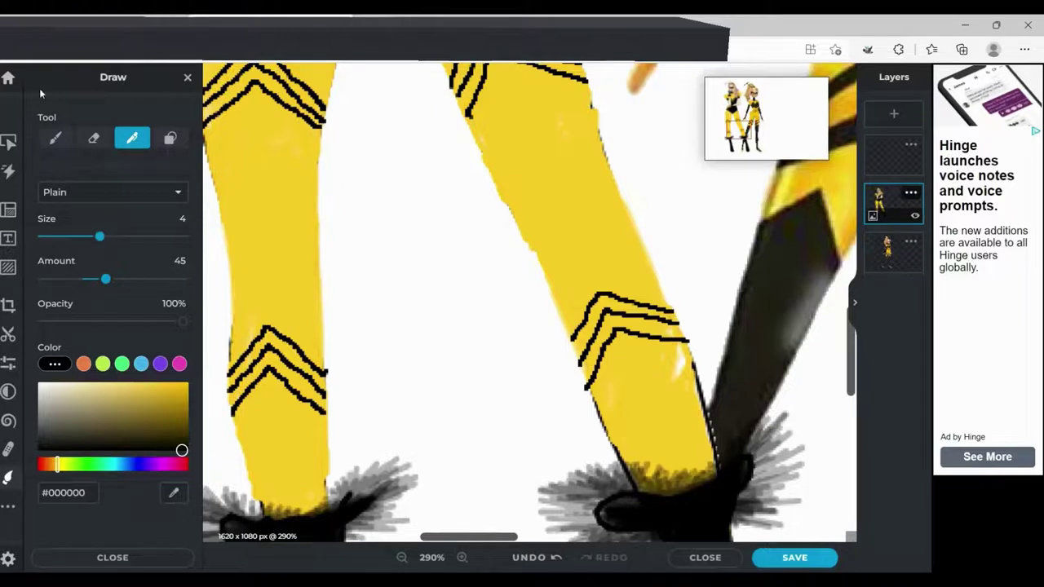
# Trim the overhanging end of the lowest stripe at the right-hand calf's edge with the 6 px eraser
pyautogui.click(93, 138)
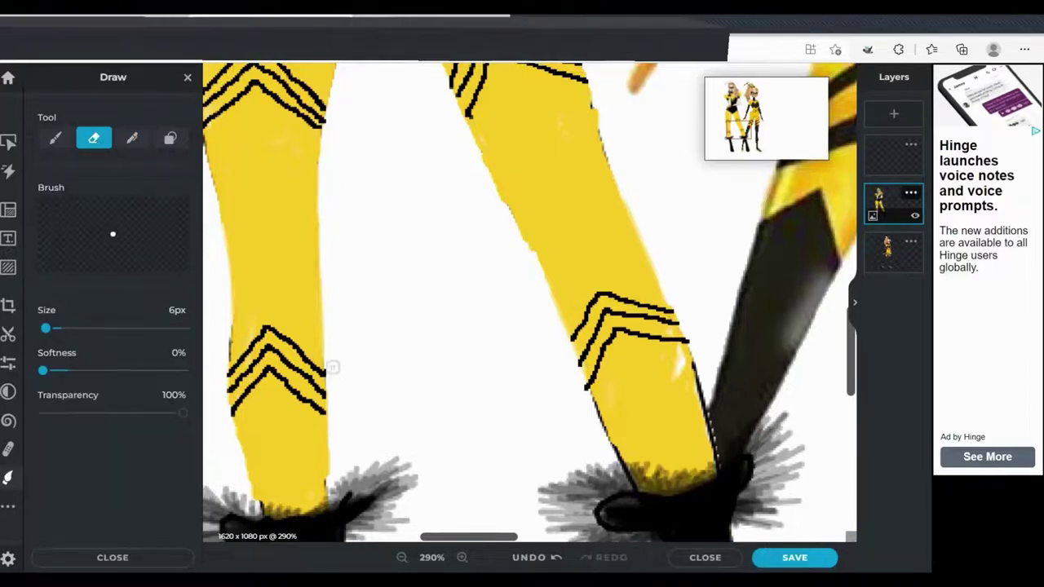
pyautogui.moveTo(579, 368); pyautogui.dragTo(586, 399)
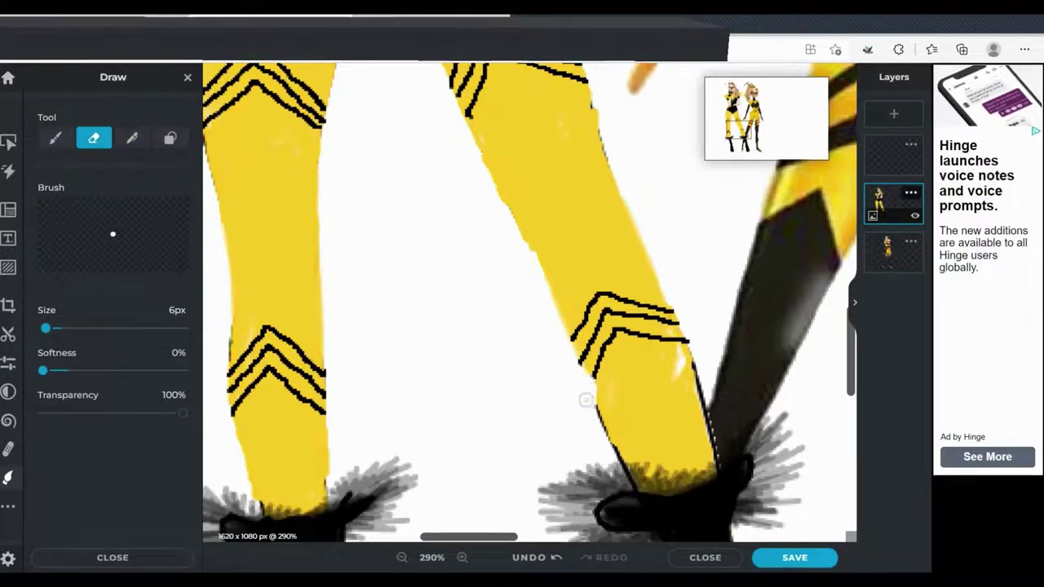
pyautogui.hotkey('ctrl', 'z')
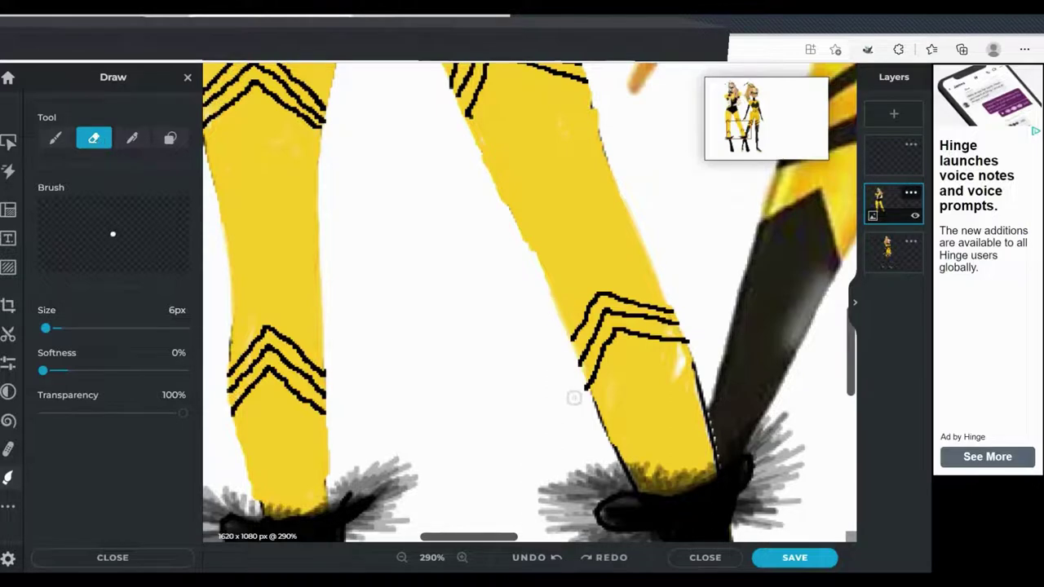
pyautogui.click(564, 356)
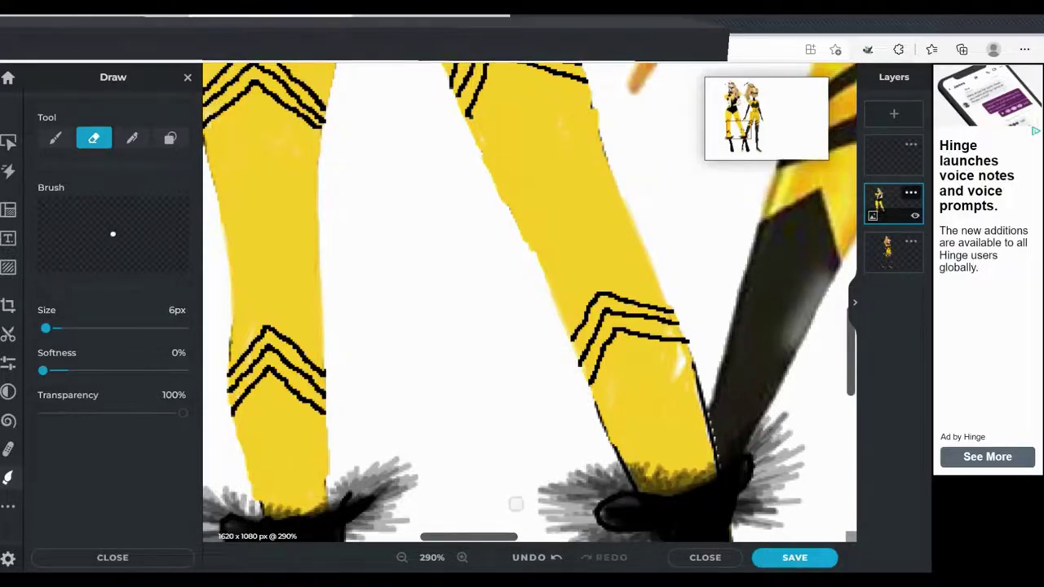
# Set the size 4 Plain pen to the yellow #FFD246 sampled from the figure's chest fur
pyautogui.moveTo(480, 538); pyautogui.dragTo(438, 537)
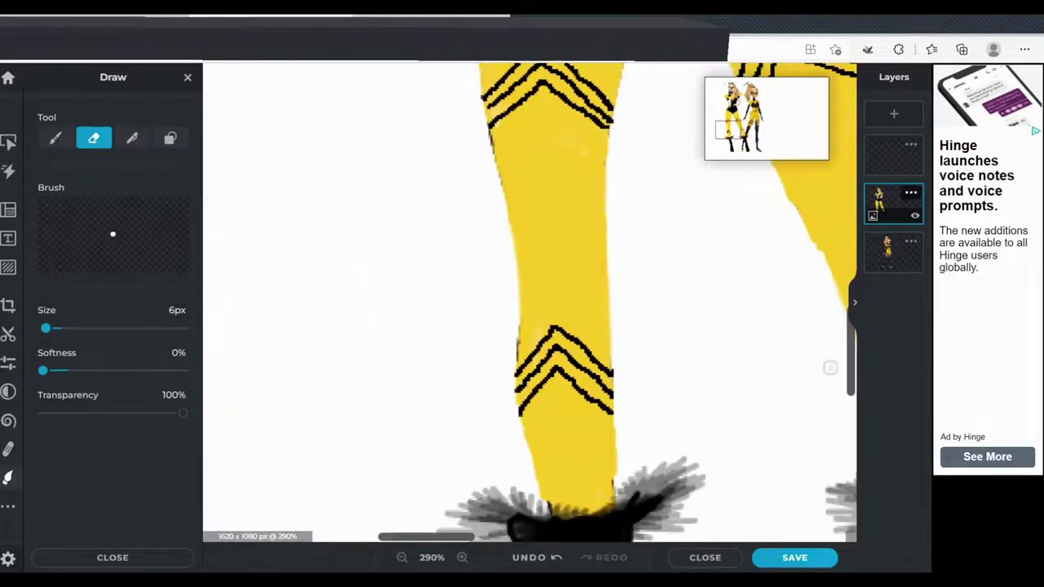
pyautogui.moveTo(852, 373)
pyautogui.mouseDown()
pyautogui.moveTo(853, 186)
pyautogui.moveTo(852, 205)
pyautogui.mouseUp()
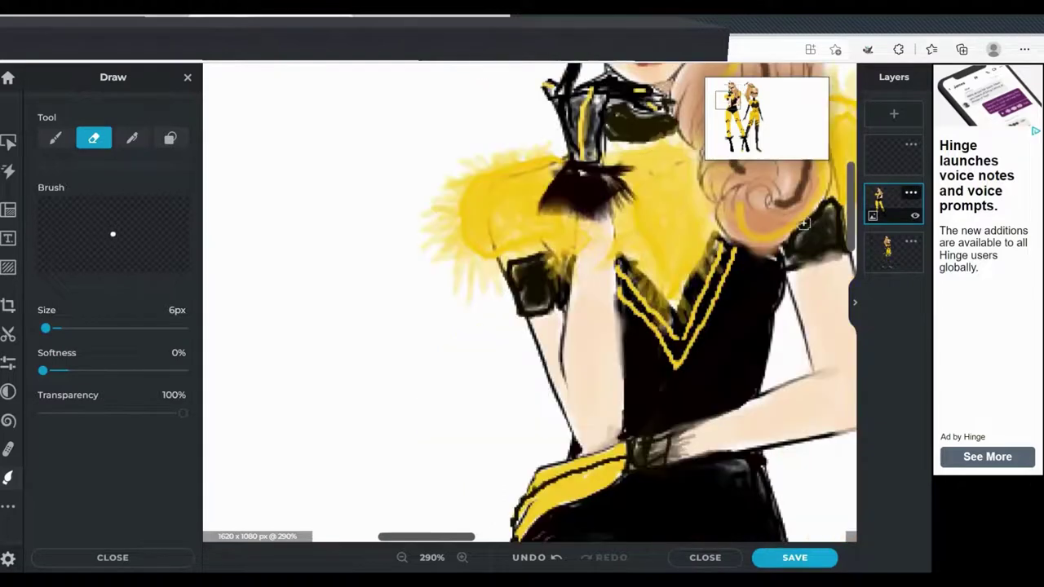
pyautogui.click(132, 138)
pyautogui.click(49, 364)
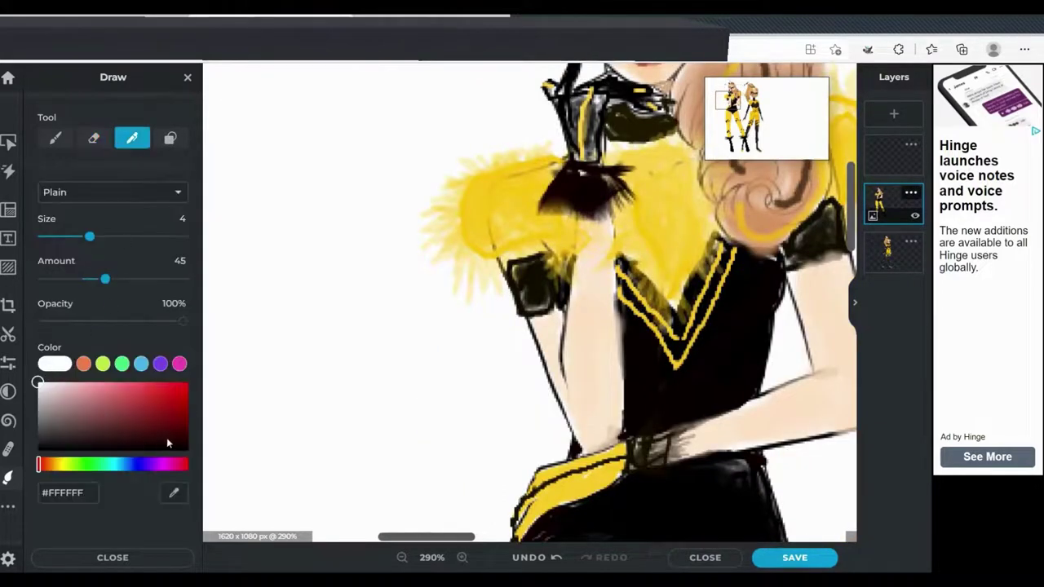
pyautogui.click(178, 436)
pyautogui.click(173, 493)
pyautogui.click(676, 234)
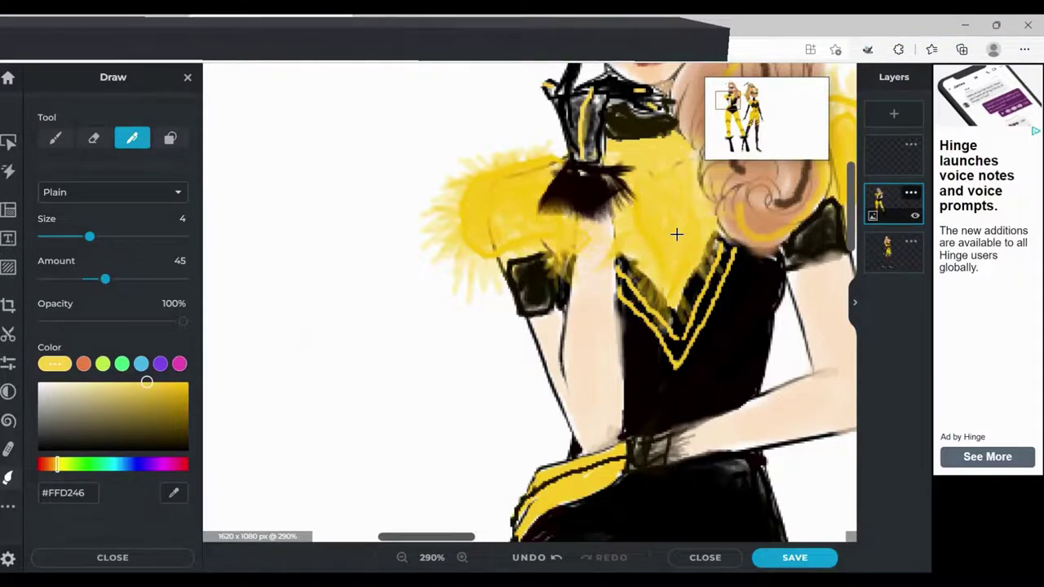
pyautogui.hscroll(5, 676, 235)
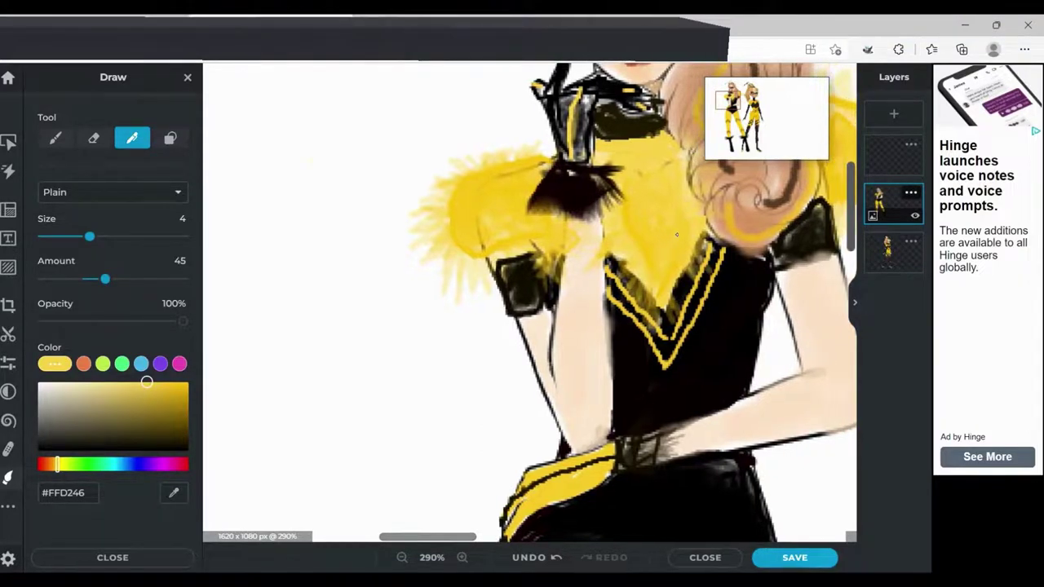
# Shade the skin below both black sleeve cuffs and along the raised arm's inner edge with a 5 px #CAAA8A brush at 66% transparency
pyautogui.press('b')
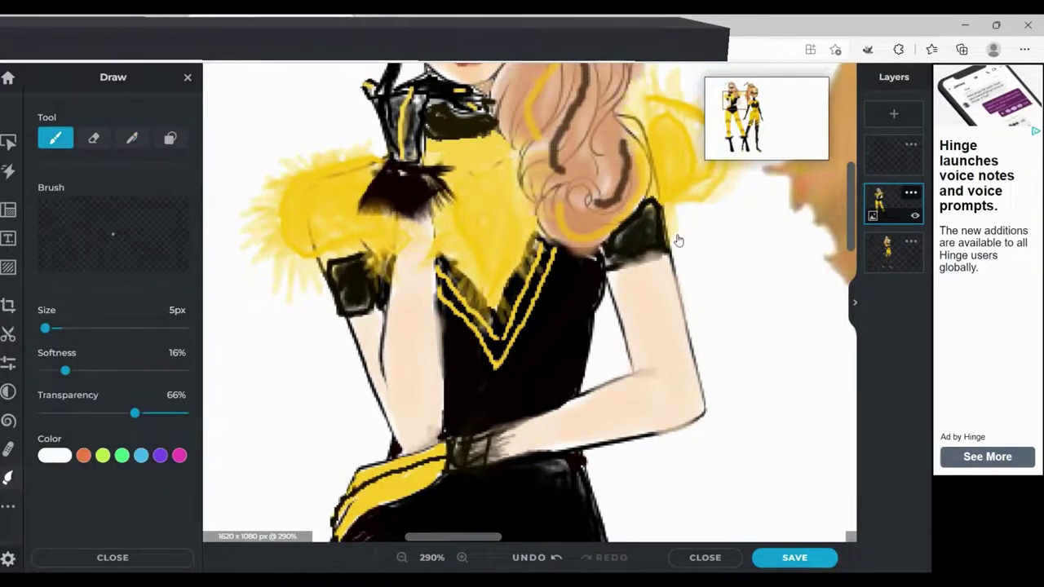
pyautogui.click(55, 455)
pyautogui.click(161, 489)
pyautogui.scroll(-1, 161, 489)
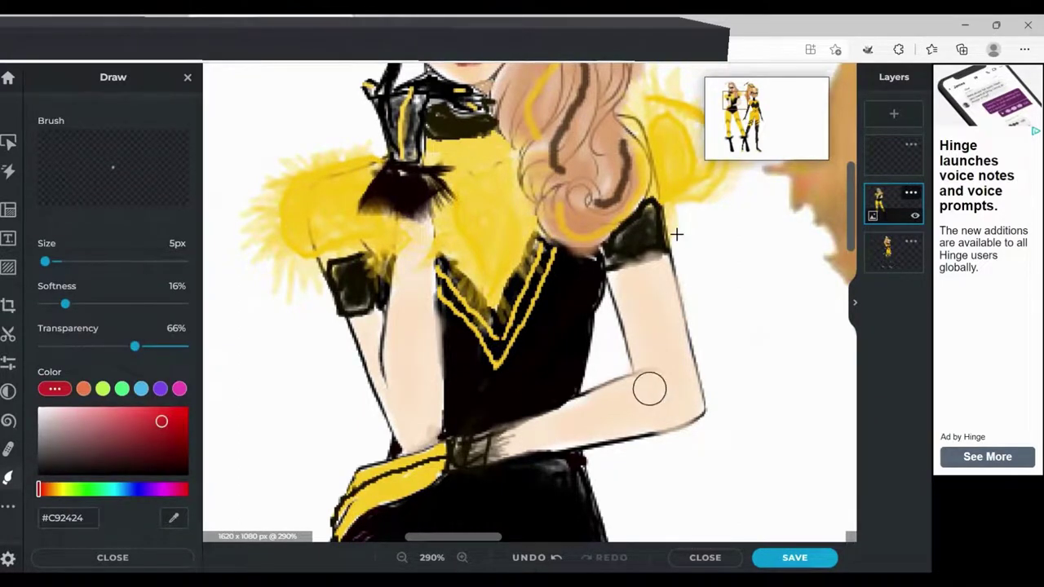
pyautogui.keyDown('alt'); pyautogui.click(661, 379); pyautogui.keyUp('alt')
pyautogui.click(85, 420)
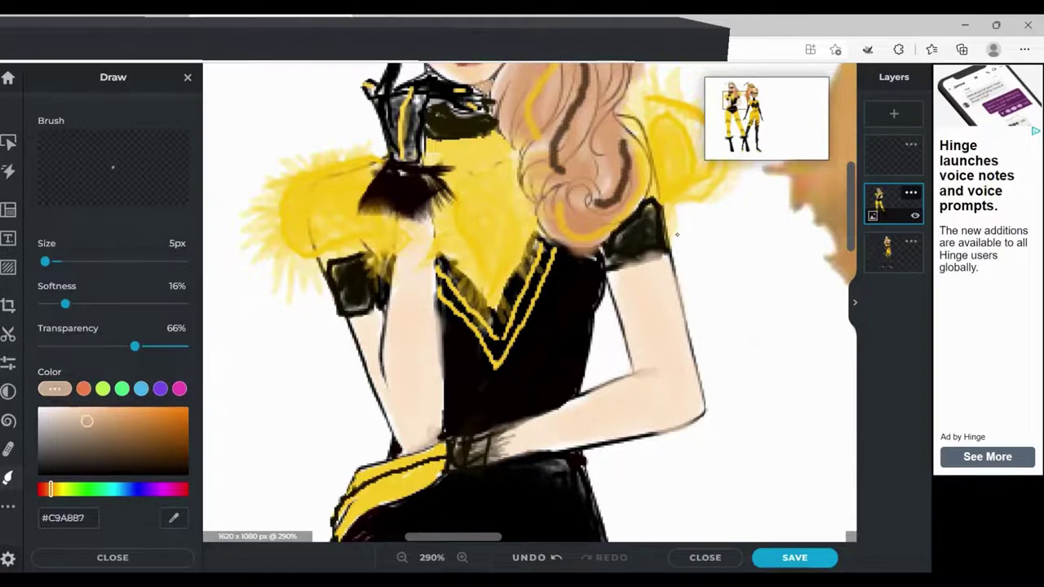
pyautogui.moveTo(616, 276); pyautogui.dragTo(666, 258)
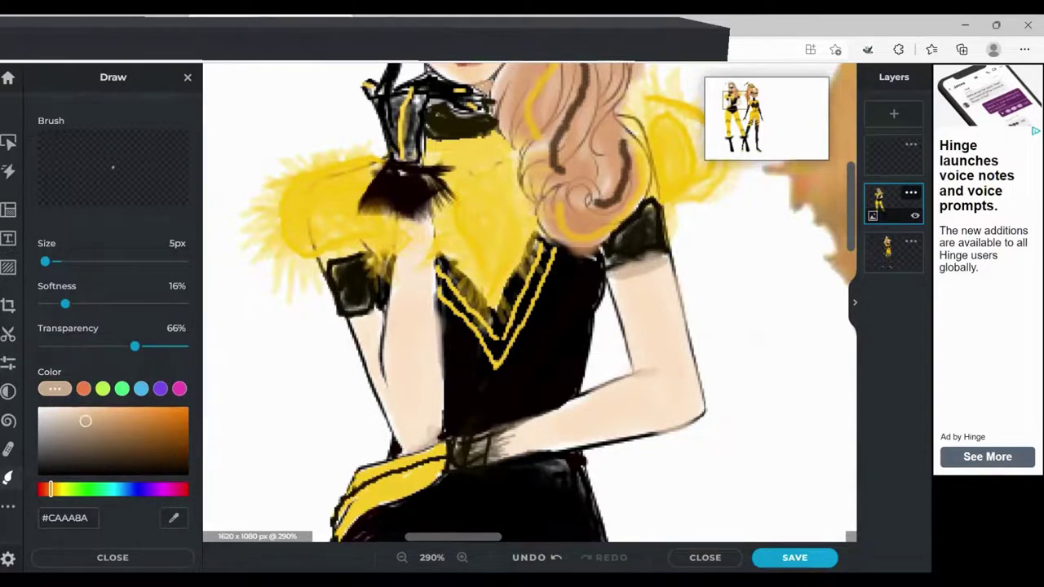
pyautogui.moveTo(385, 309); pyautogui.dragTo(384, 381)
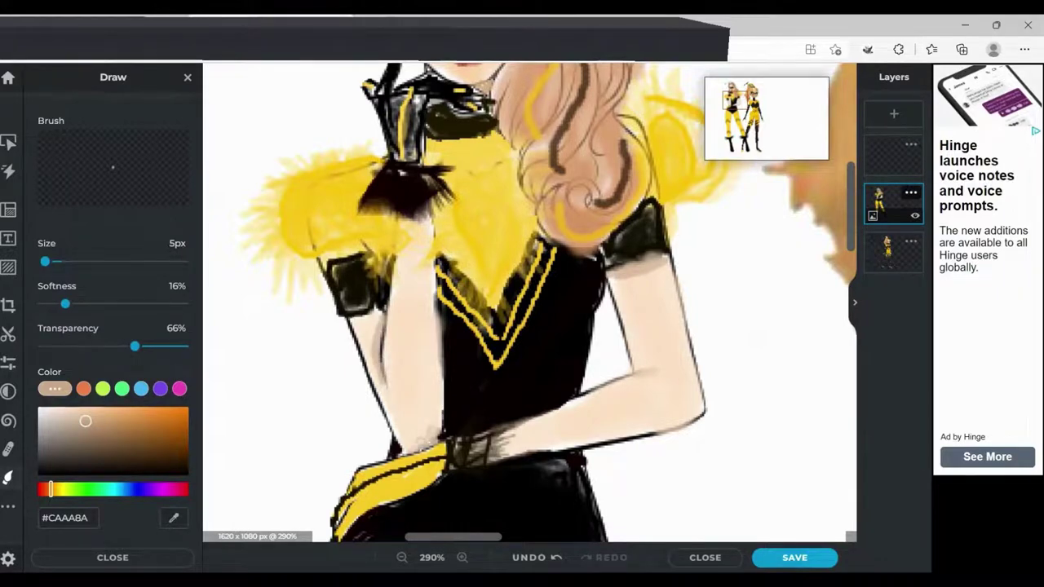
pyautogui.moveTo(346, 317); pyautogui.dragTo(383, 307)
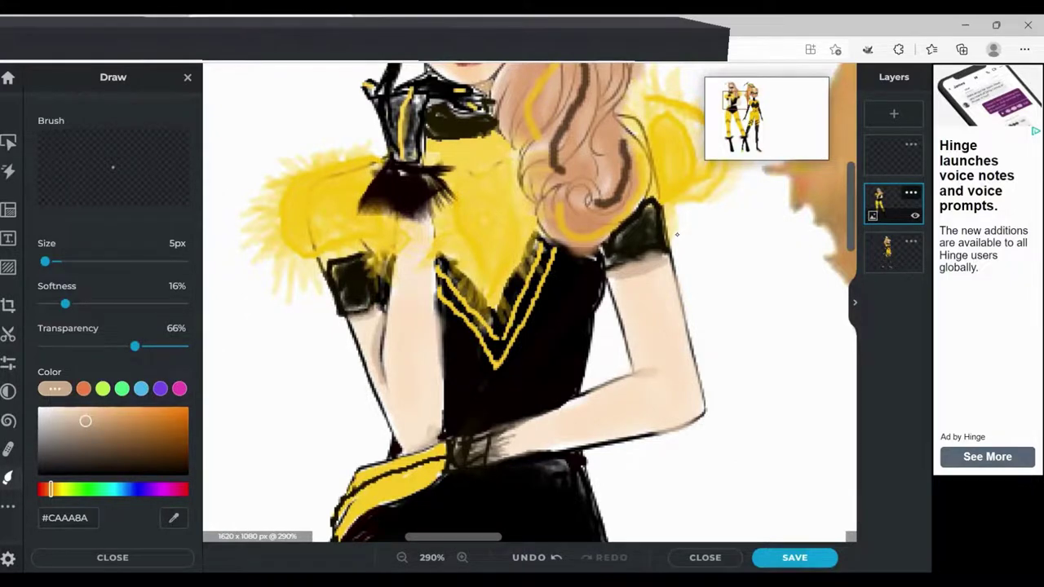
# Redraw the lower and inner edges of the right-hand sleeve cuff in near-black #0D0101 with the size 4 Plain pen
pyautogui.scroll(5, 676, 235)
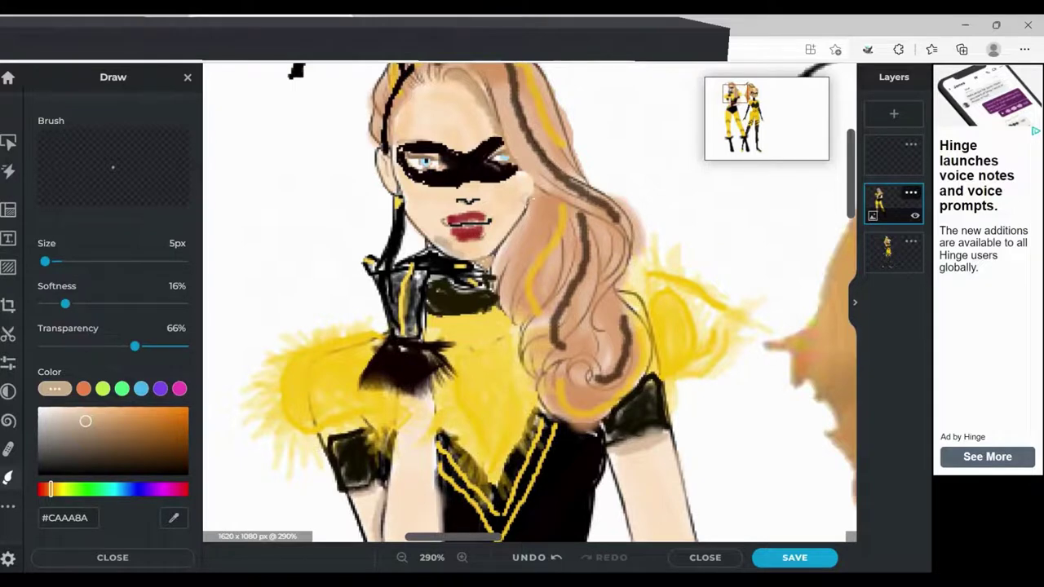
pyautogui.scroll(2, 676, 235)
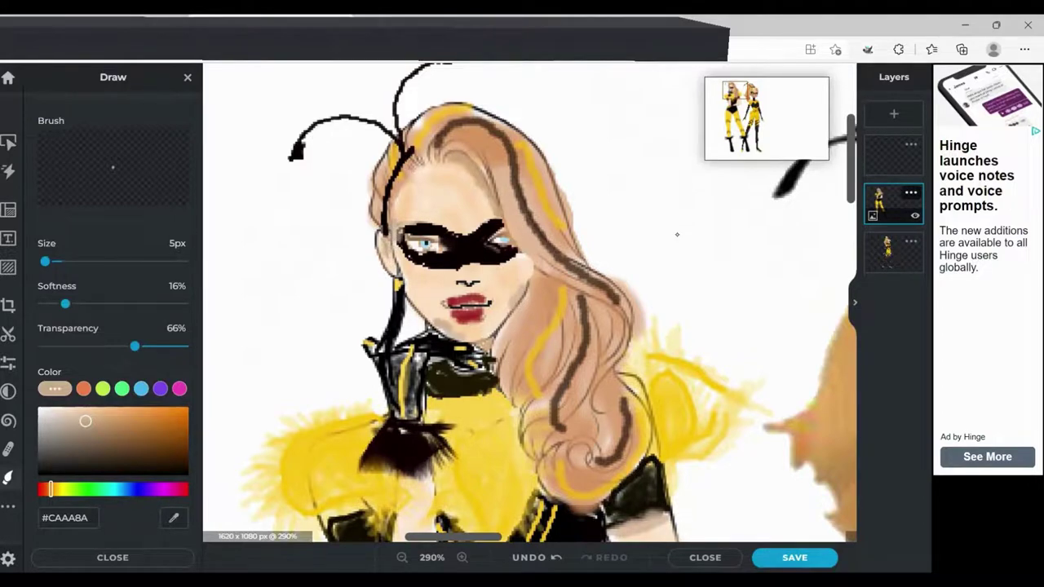
pyautogui.scroll(-8, 676, 235)
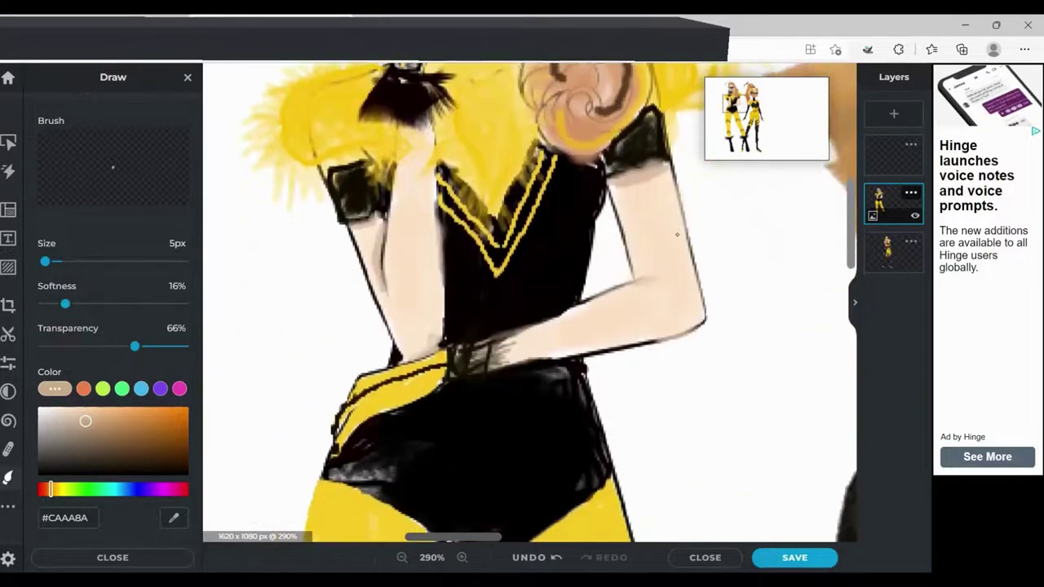
pyautogui.scroll(1, 112, 327)
pyautogui.press('p')
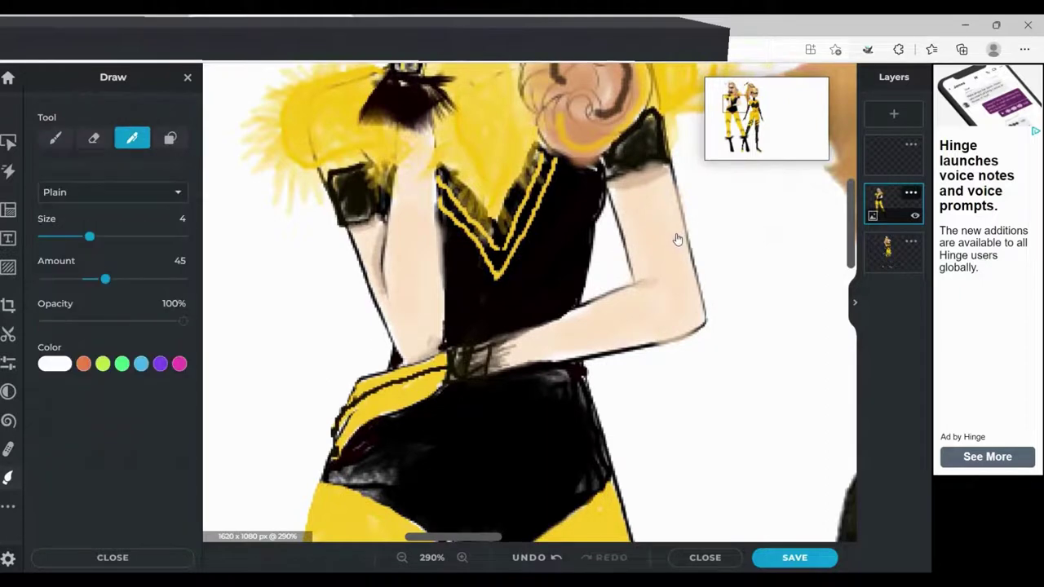
pyautogui.keyDown('alt'); pyautogui.click(670, 217); pyautogui.keyUp('alt')
pyautogui.moveTo(613, 178); pyautogui.dragTo(660, 168)
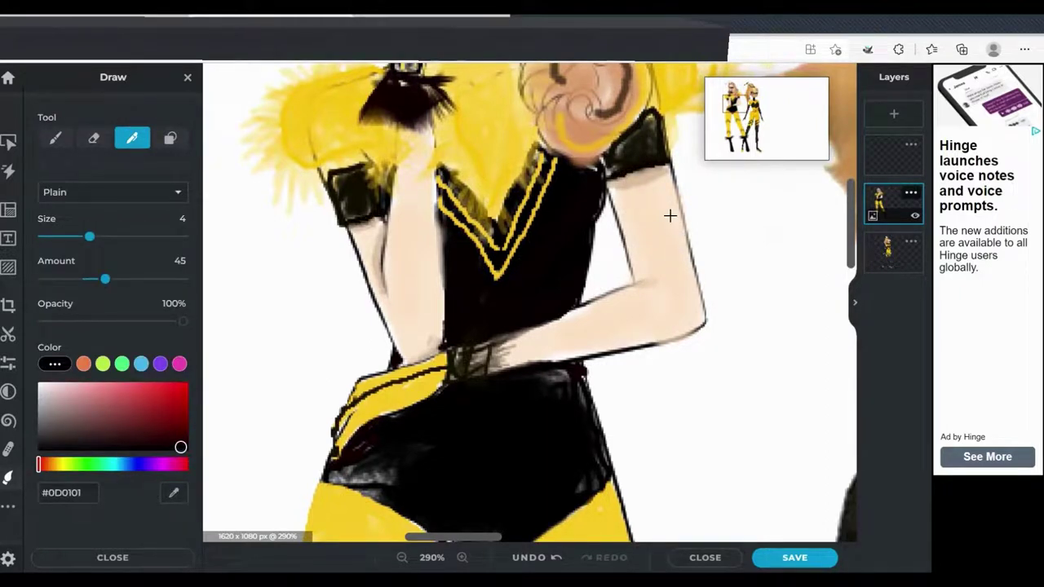
pyautogui.moveTo(610, 155); pyautogui.dragTo(599, 176)
# Examine the colored figure from head to boots and compare it with the leggings shading on the reference
pyautogui.scroll(5, 670, 215)
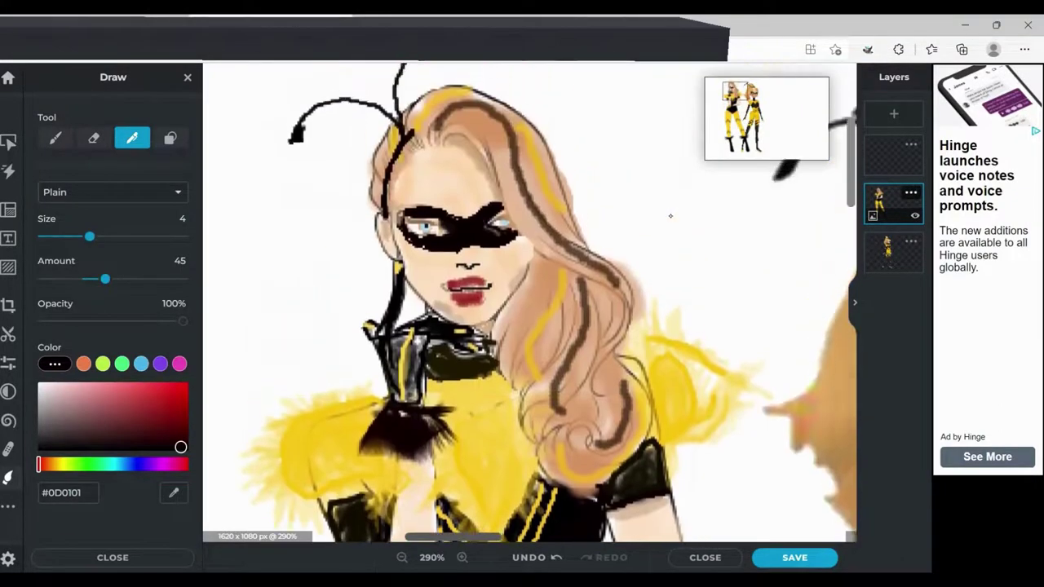
pyautogui.scroll(-15, 671, 215)
pyautogui.scroll(3, 670, 215)
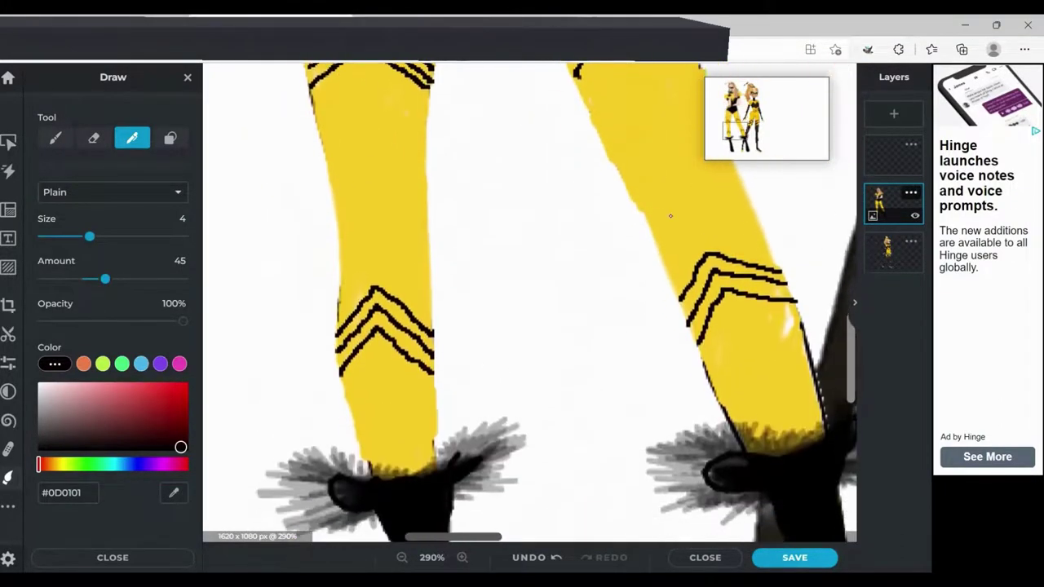
pyautogui.scroll(-4, 671, 216)
pyautogui.scroll(-8, 670, 220)
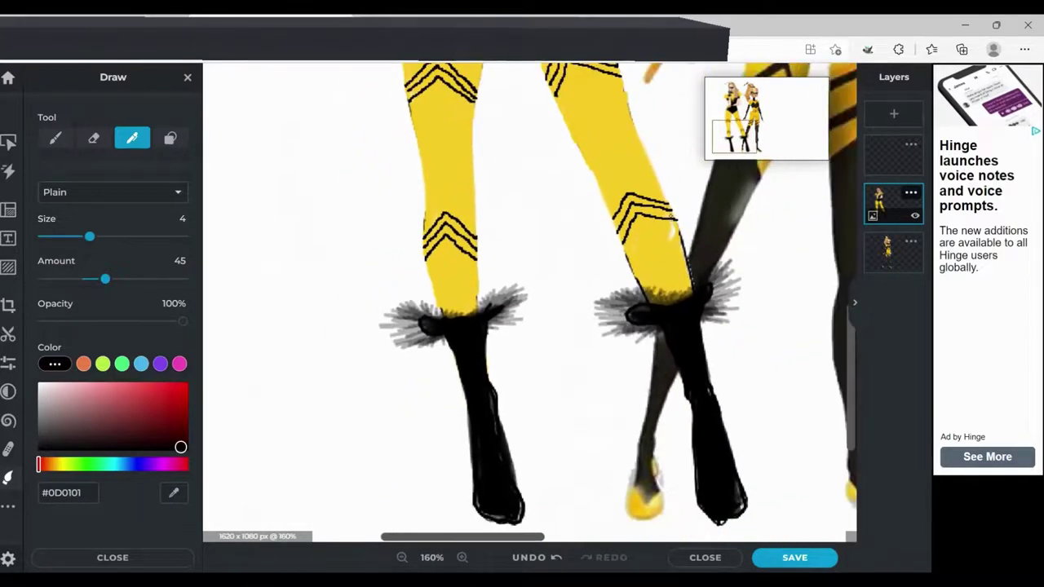
pyautogui.hscroll(5, 670, 215)
pyautogui.scroll(4, 671, 215)
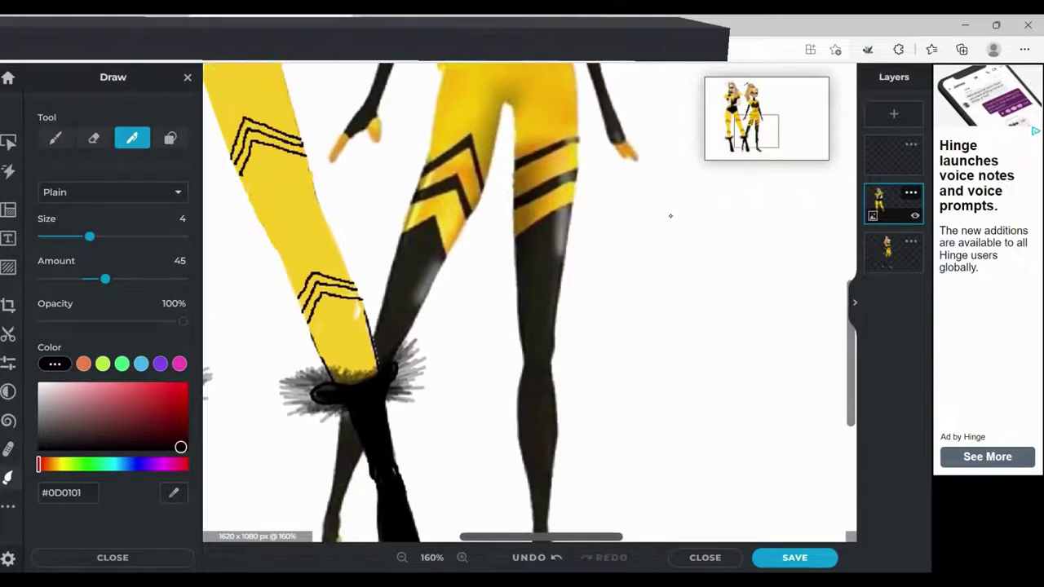
pyautogui.scroll(3, 671, 216)
# Shade the inner edges of both yellow legs with golden #E8AD00, enlarging the brush to 16 px at 16% softness
pyautogui.press('b')
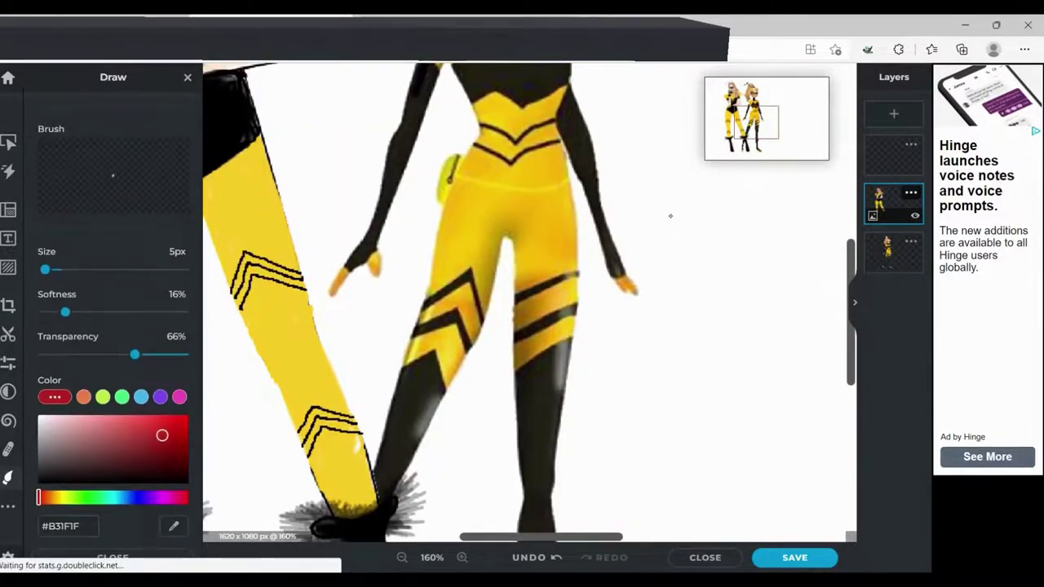
pyautogui.click(543, 219)
pyautogui.moveTo(542, 537); pyautogui.dragTo(483, 536)
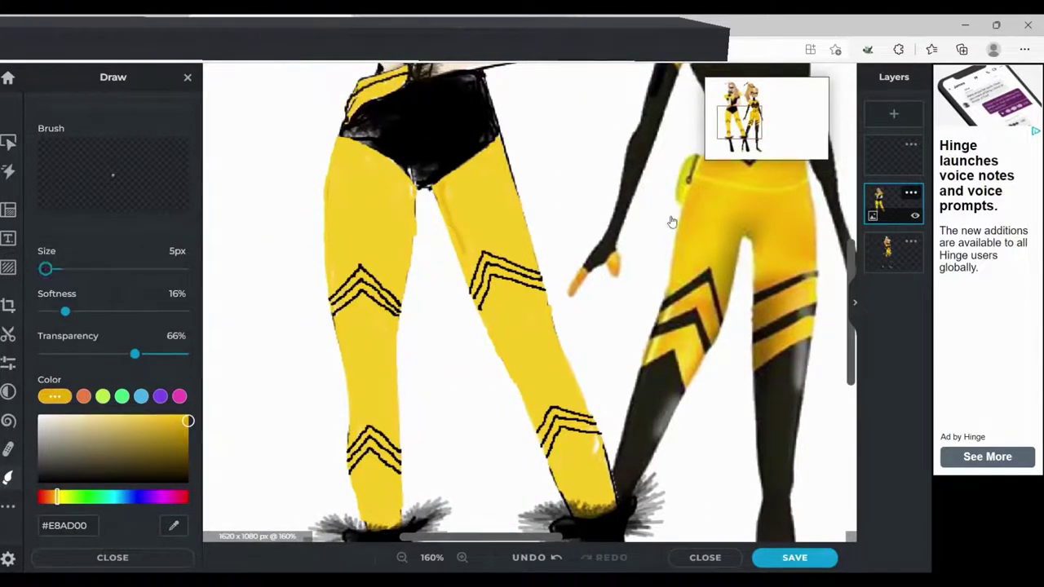
pyautogui.moveTo(45, 270); pyautogui.dragTo(46, 269)
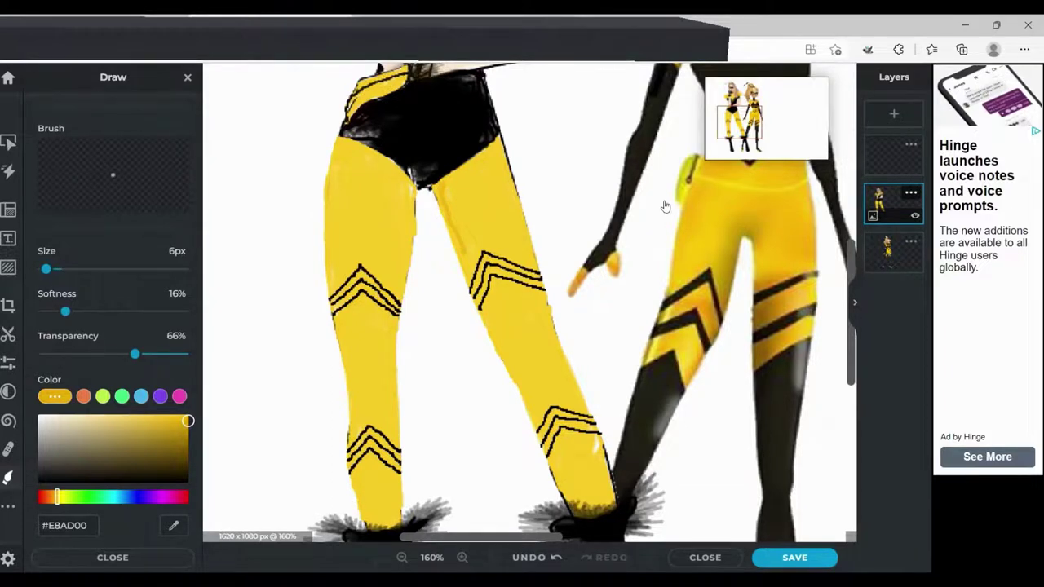
pyautogui.press(']')
pyautogui.press(']')
pyautogui.press(']')
pyautogui.press(']')
pyautogui.press(']')
pyautogui.press(']')
pyautogui.press(']')
pyautogui.press(']')
pyautogui.press(']')
pyautogui.press(']')
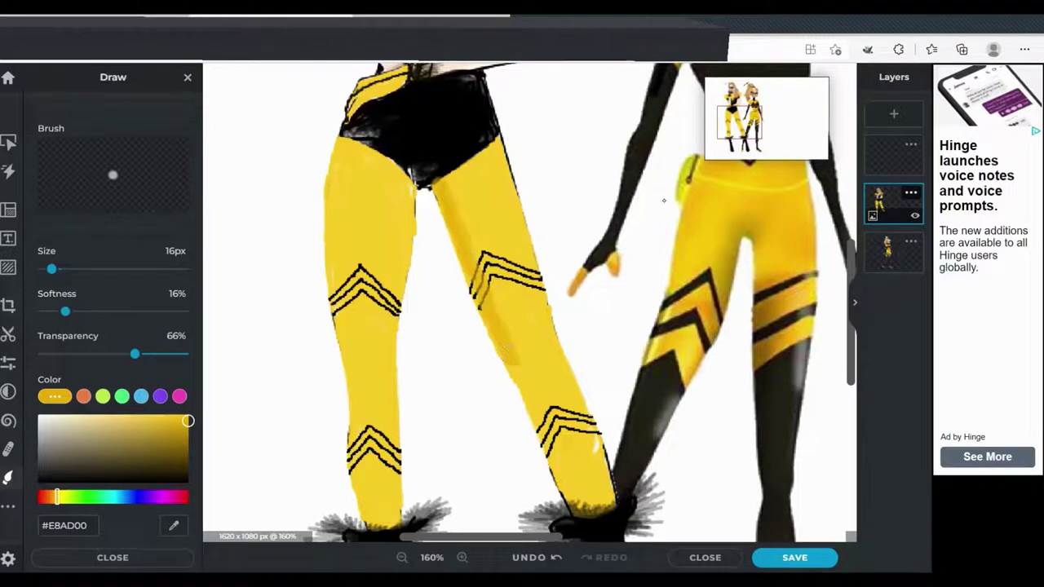
pyautogui.moveTo(569, 500); pyautogui.dragTo(512, 362)
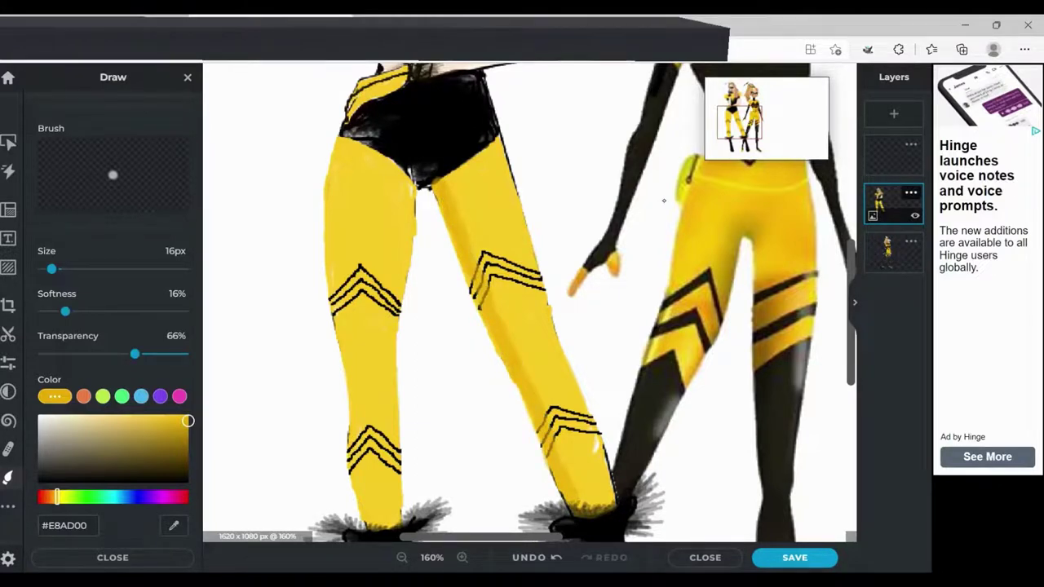
pyautogui.moveTo(417, 181)
pyautogui.mouseDown()
pyautogui.moveTo(393, 364)
pyautogui.moveTo(401, 531)
pyautogui.mouseUp()
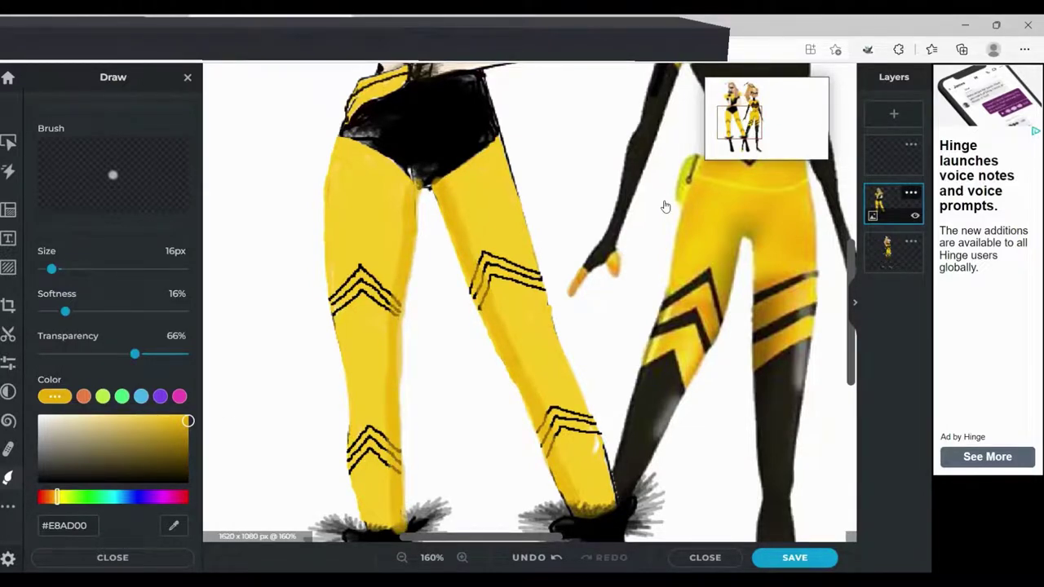
# Paint a light yellow #F6DD41 highlight, sampled from the reference's leggings, along the left-hand leg's outer edge
pyautogui.click(173, 526)
pyautogui.click(677, 328)
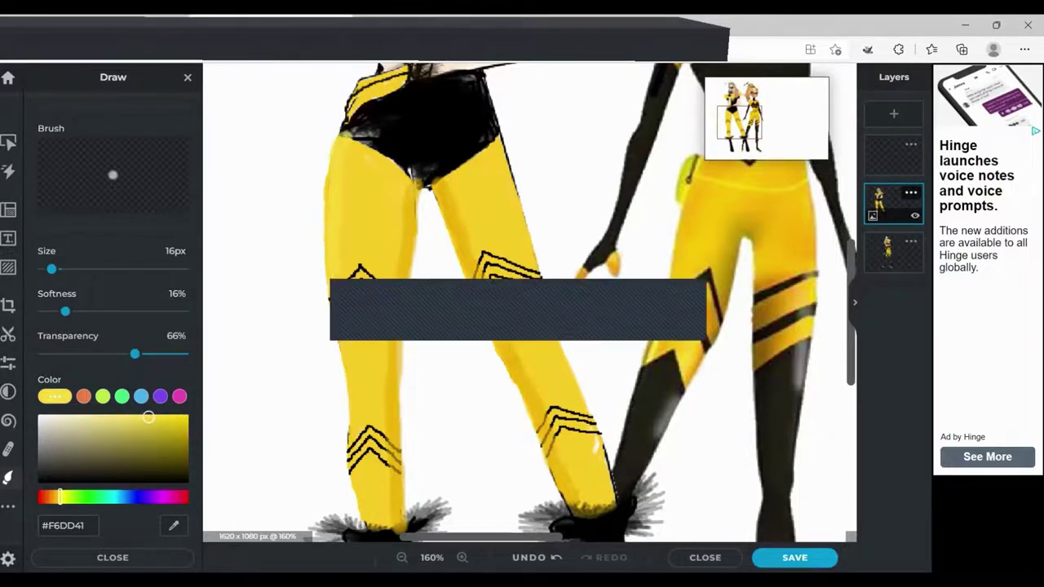
pyautogui.moveTo(355, 393); pyautogui.dragTo(367, 526)
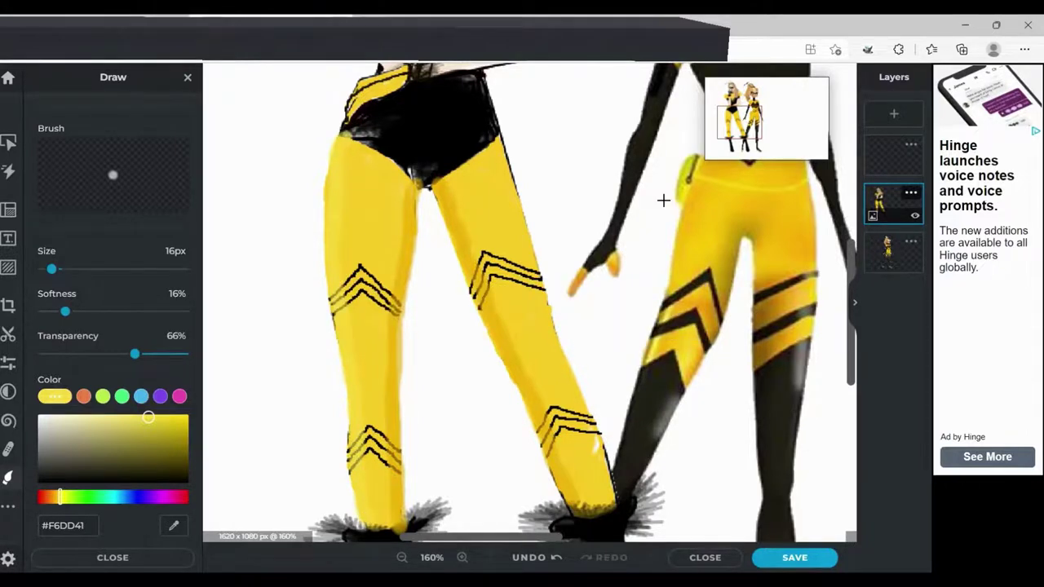
# Shade the right-hand leg's outer edge with sampled orange-yellow #FCAF02 and erase the overspill beside the left-hand knee at 6 px
pyautogui.keyDown('alt'); pyautogui.click(804, 244); pyautogui.keyUp('alt')
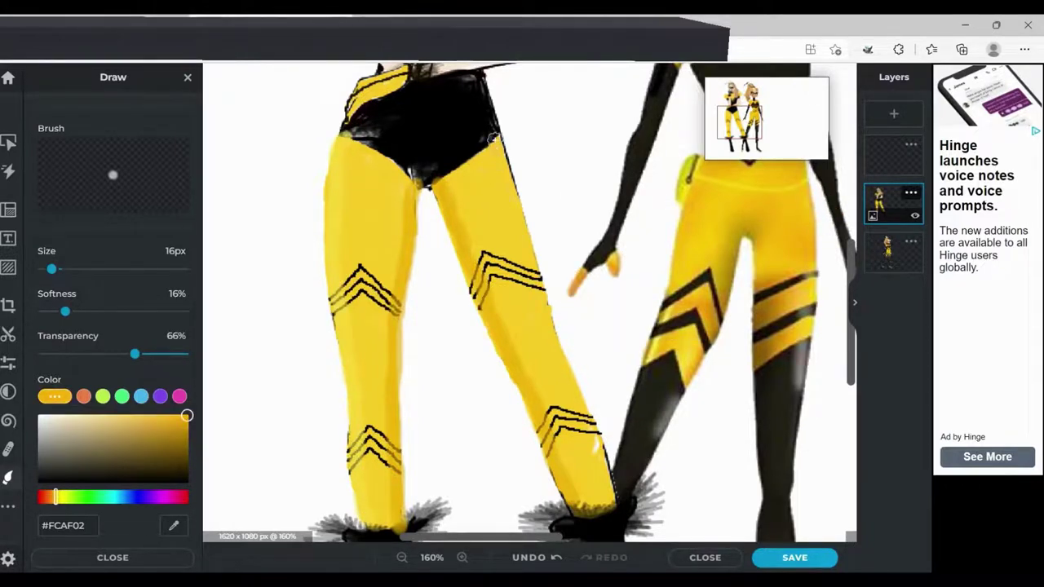
pyautogui.moveTo(493, 139)
pyautogui.mouseDown()
pyautogui.moveTo(541, 310)
pyautogui.moveTo(613, 499)
pyautogui.mouseUp()
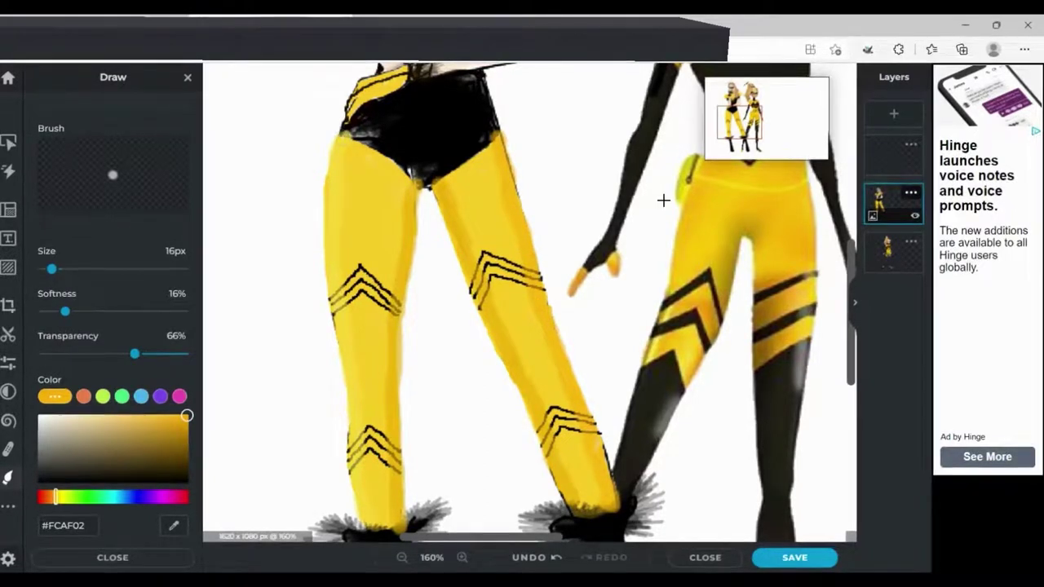
pyautogui.press('e')
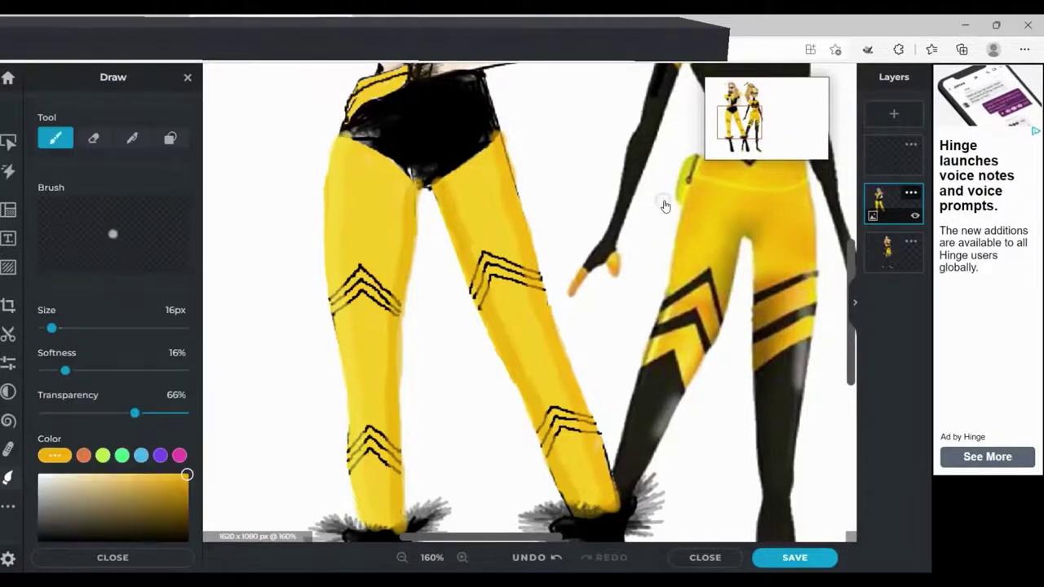
pyautogui.moveTo(404, 314); pyautogui.dragTo(402, 387)
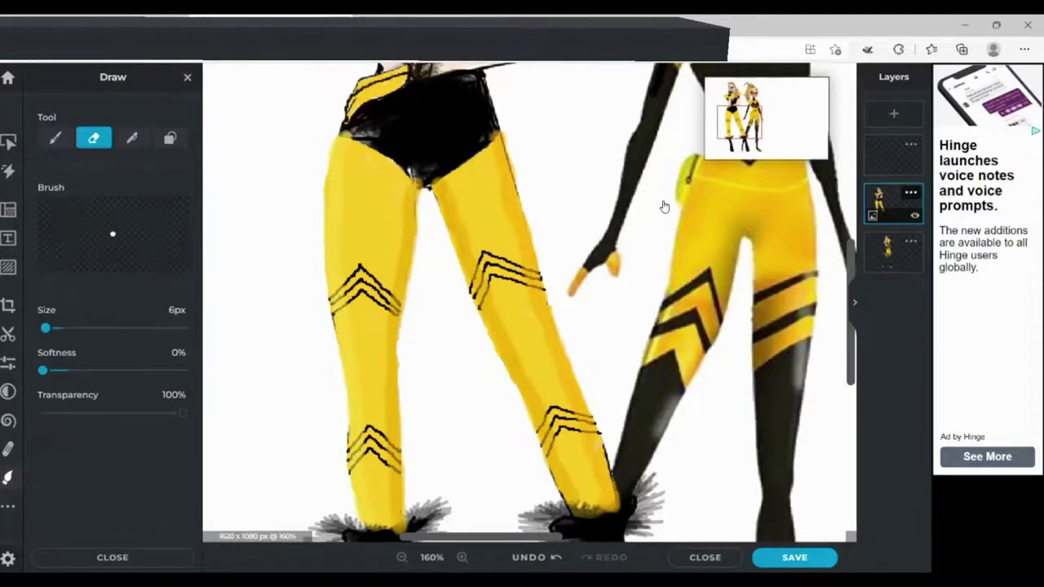
# Paint gray #656565 highlights, sampled from the reference's dark legs, on the toes and lower shafts of both black boots
pyautogui.scroll(10, 664, 200)
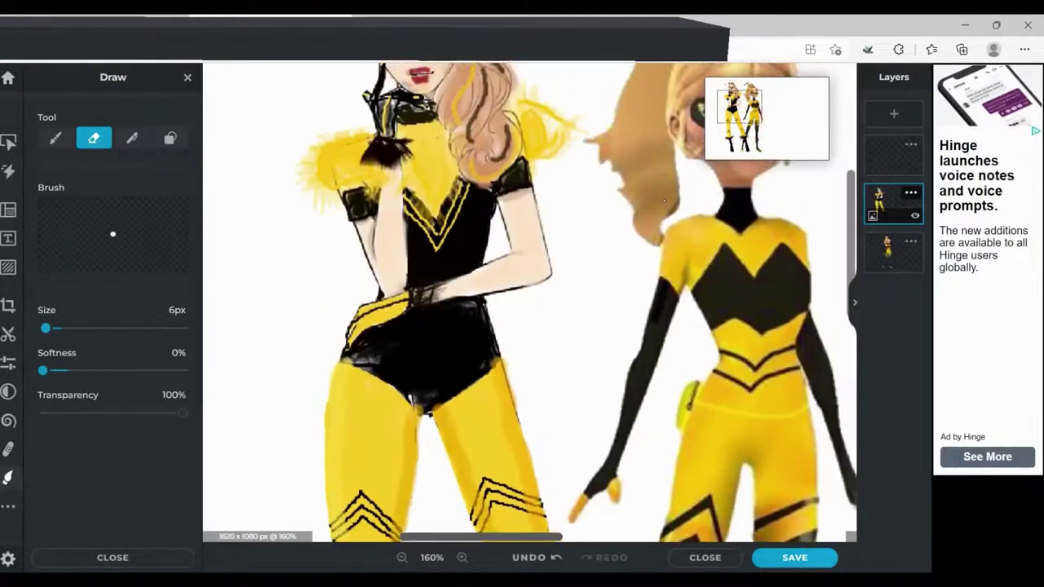
pyautogui.scroll(-10, 664, 200)
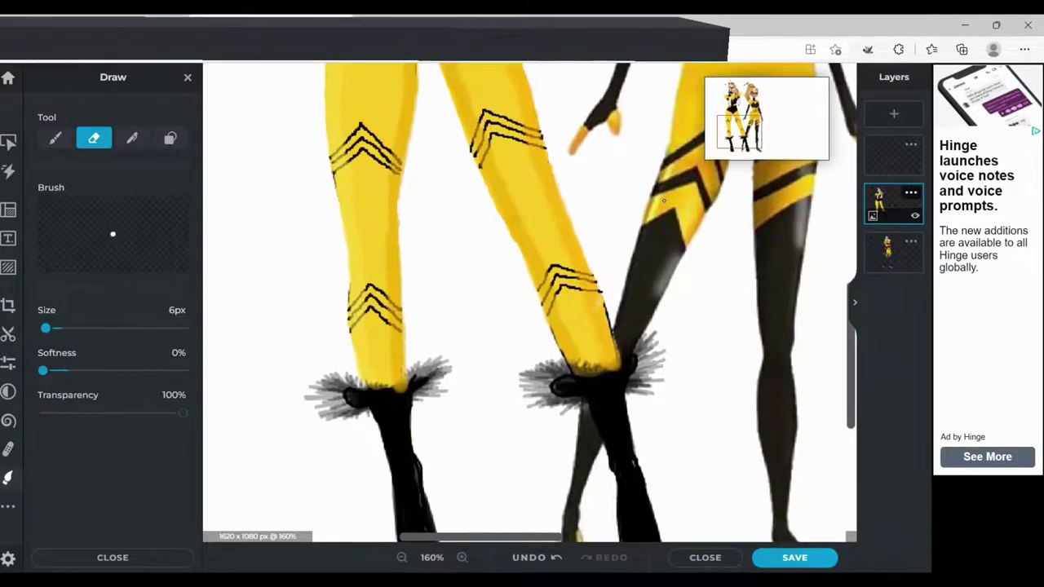
pyautogui.press('b')
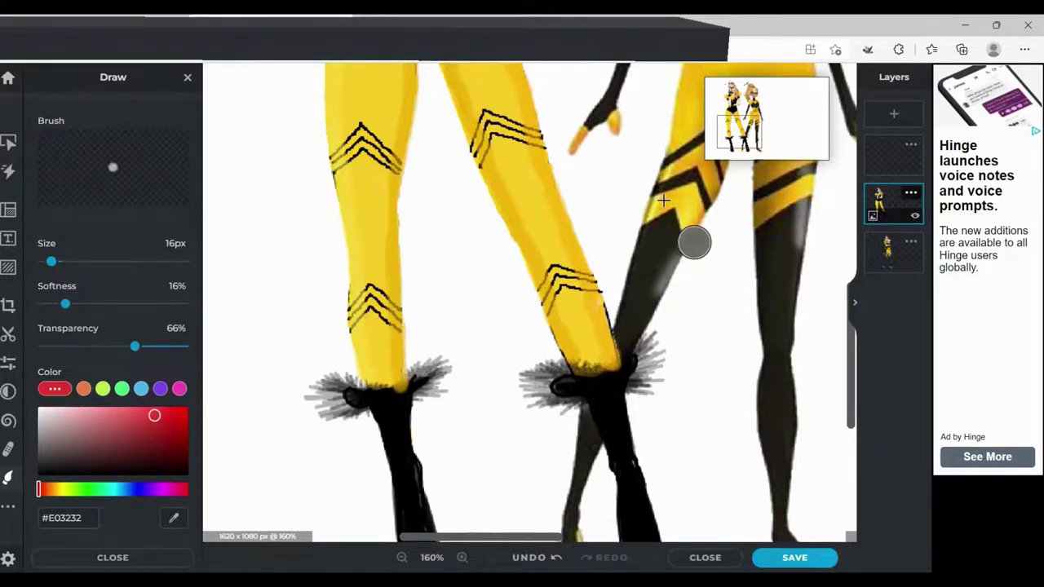
pyautogui.keyDown('alt'); pyautogui.click(670, 265); pyautogui.keyUp('alt')
pyautogui.scroll(-3, 663, 200)
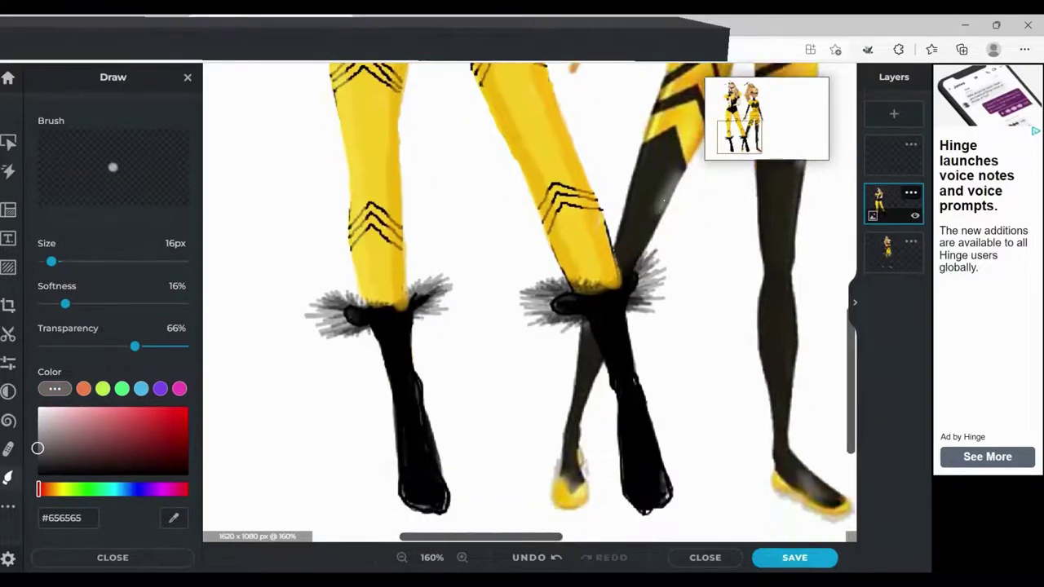
pyautogui.moveTo(656, 473)
pyautogui.mouseDown()
pyautogui.moveTo(648, 487)
pyautogui.moveTo(660, 480)
pyautogui.mouseUp()
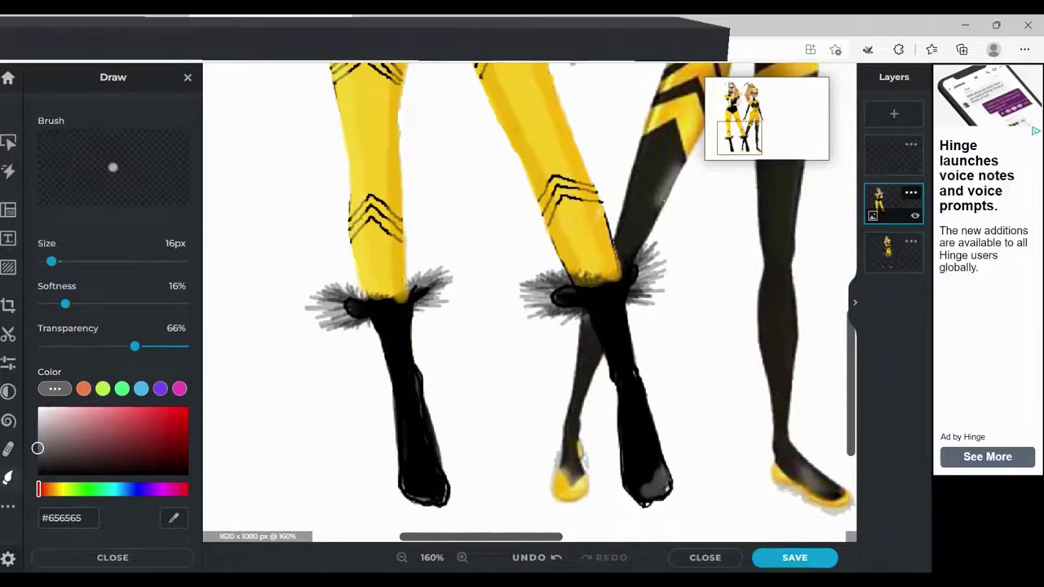
pyautogui.moveTo(405, 477)
pyautogui.mouseDown()
pyautogui.moveTo(419, 473)
pyautogui.moveTo(447, 492)
pyautogui.mouseUp()
pyautogui.moveTo(631, 395); pyautogui.dragTo(643, 436)
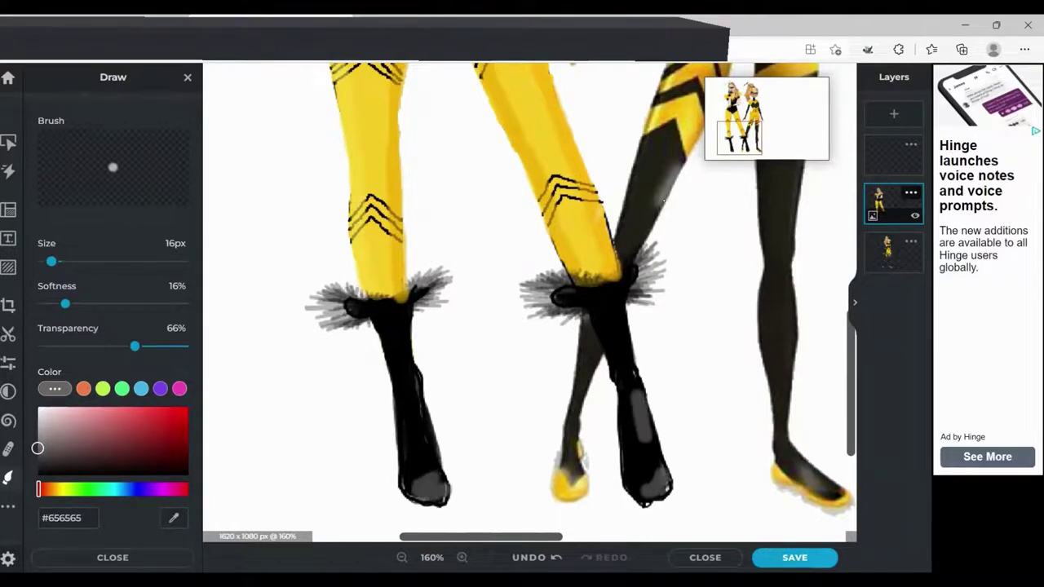
pyautogui.moveTo(419, 394); pyautogui.dragTo(421, 447)
# Paint gray #656565 highlights on the black bodysuit along the waist side, the outer hip and the opposite leg opening
pyautogui.scroll(10, 832, 359)
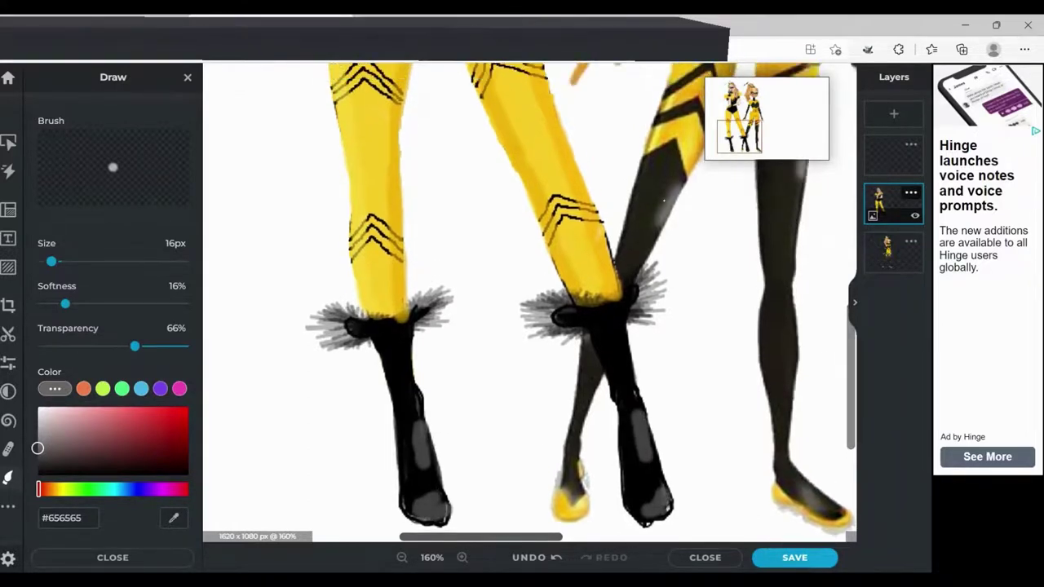
pyautogui.moveTo(472, 329); pyautogui.dragTo(491, 380)
pyautogui.moveTo(492, 221)
pyautogui.mouseDown()
pyautogui.moveTo(478, 270)
pyautogui.moveTo(488, 303)
pyautogui.mouseUp()
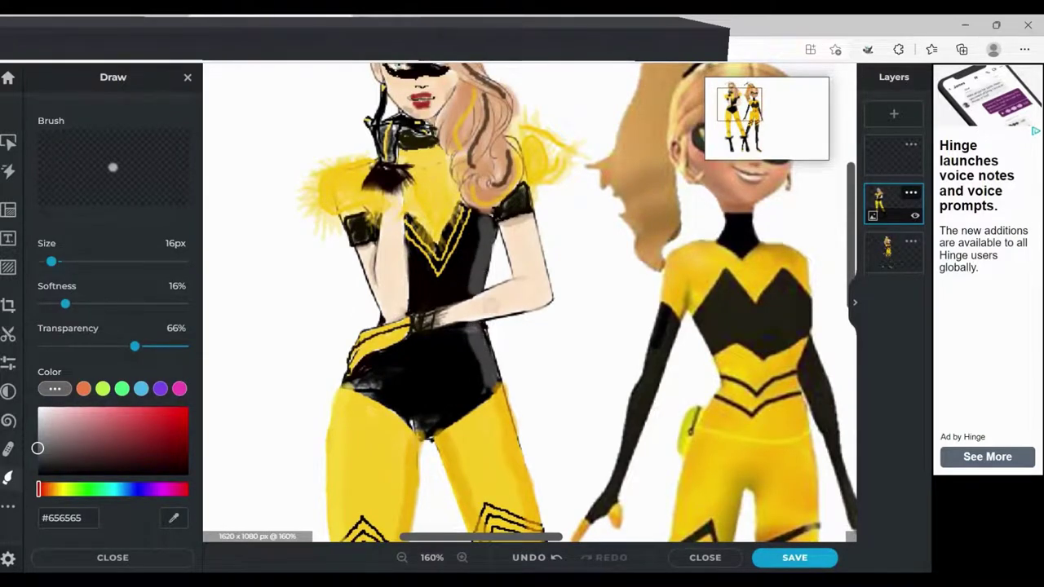
pyautogui.moveTo(359, 373)
pyautogui.mouseDown()
pyautogui.moveTo(393, 402)
pyautogui.moveTo(371, 385)
pyautogui.mouseUp()
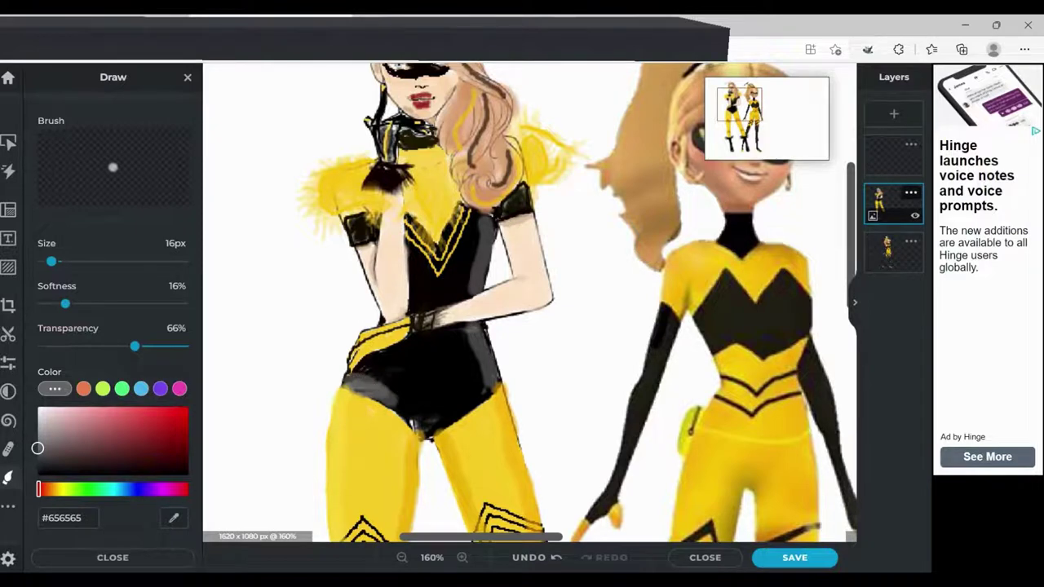
pyautogui.moveTo(412, 357); pyautogui.dragTo(449, 384)
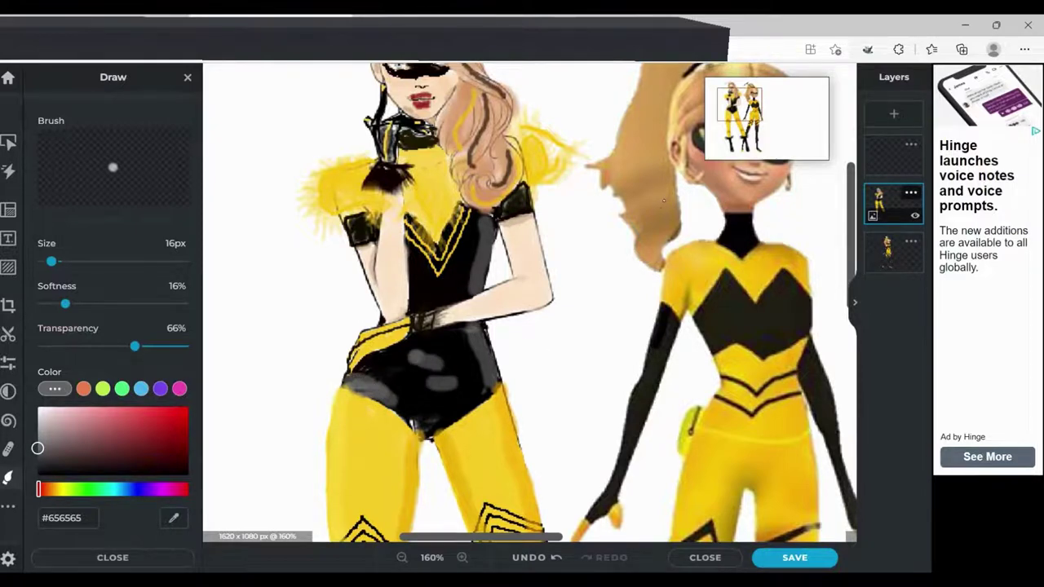
pyautogui.hotkey('ctrl', 'z')
pyautogui.hotkey('ctrl', 'z')
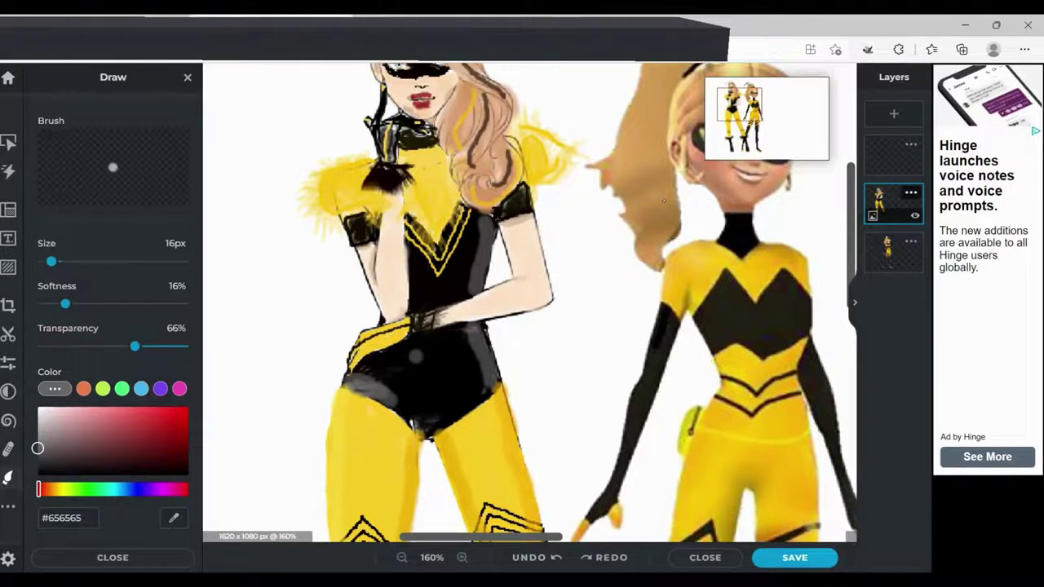
pyautogui.hotkey('ctrl', 'z')
# Add gray #656565 highlights to the upper shafts of both boots and erase the overspill beyond the edges at 6 px
pyautogui.scroll(3, 664, 200)
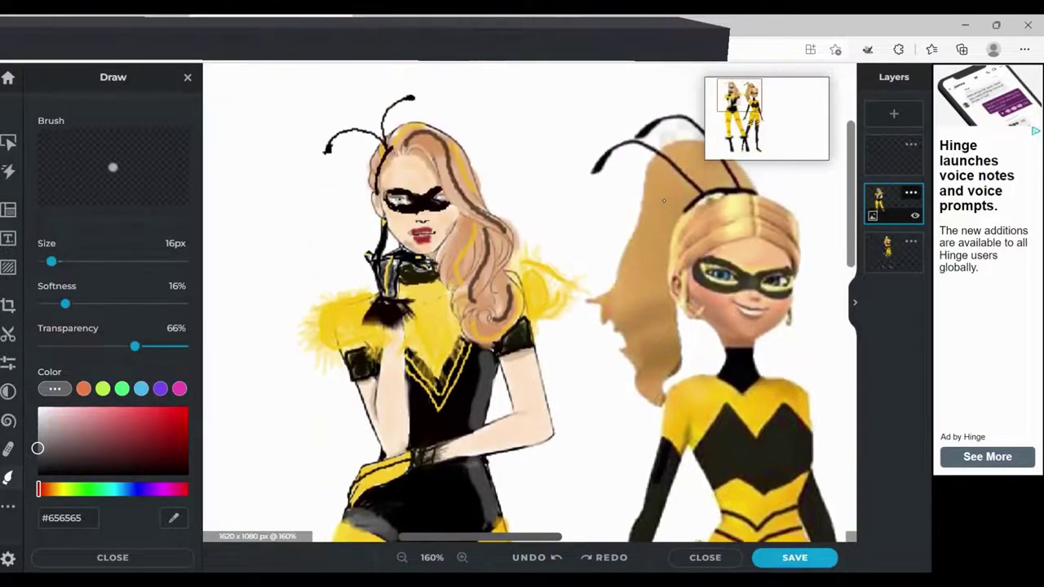
pyautogui.scroll(-10, 664, 200)
pyautogui.scroll(2, 664, 200)
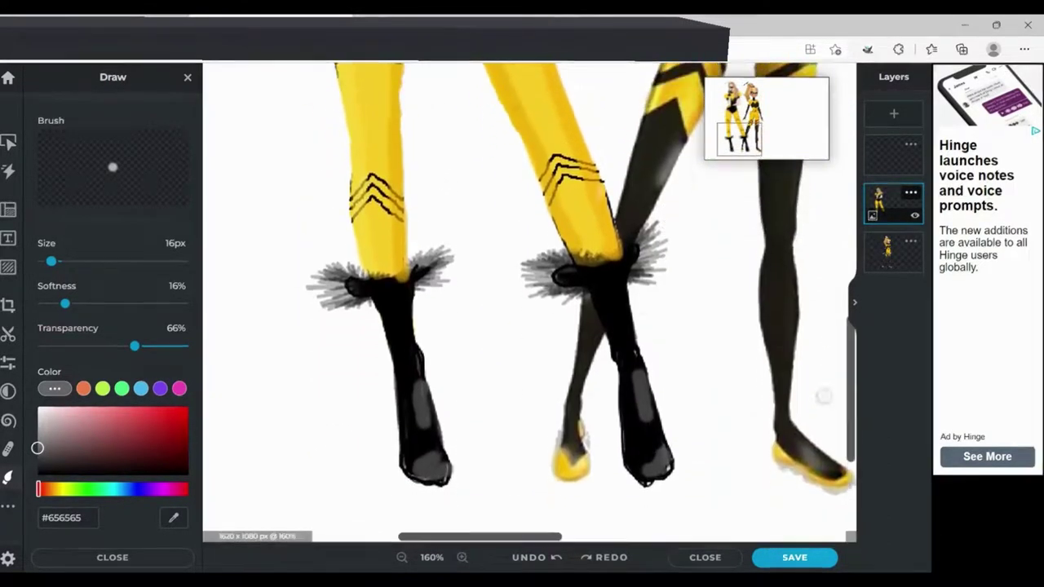
pyautogui.moveTo(625, 293); pyautogui.dragTo(636, 349)
pyautogui.moveTo(407, 300); pyautogui.dragTo(420, 362)
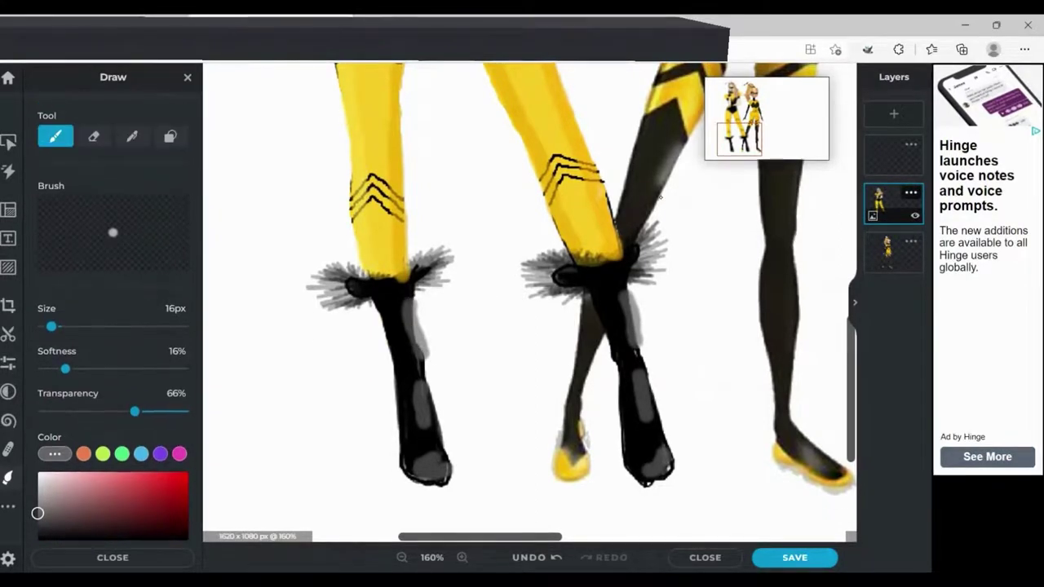
pyautogui.click(433, 334)
pyautogui.press('e')
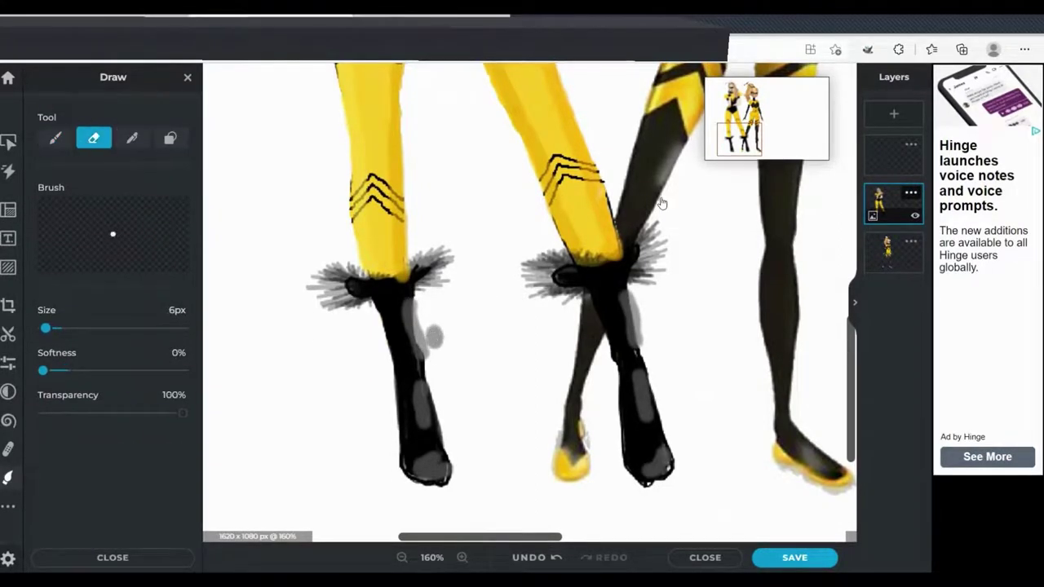
pyautogui.hotkey('ctrl', 'z')
pyautogui.moveTo(420, 319)
pyautogui.mouseDown()
pyautogui.moveTo(425, 342)
pyautogui.moveTo(420, 324)
pyautogui.mouseUp()
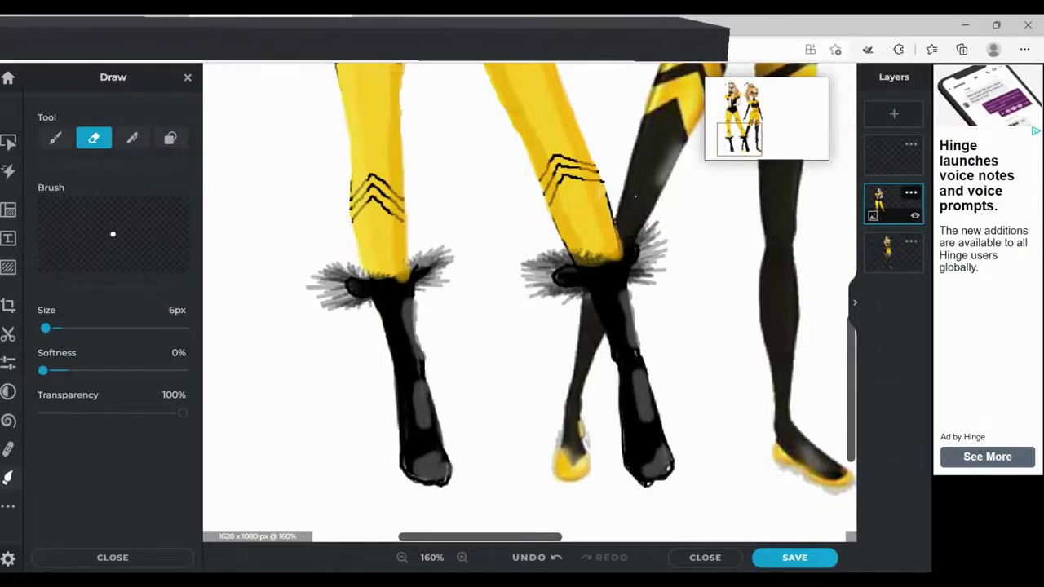
# Outline the soles of both boots with the Plain pencil in sampled yellow #FFCB24, raising the size to 7 for the second boot
pyautogui.click(132, 137)
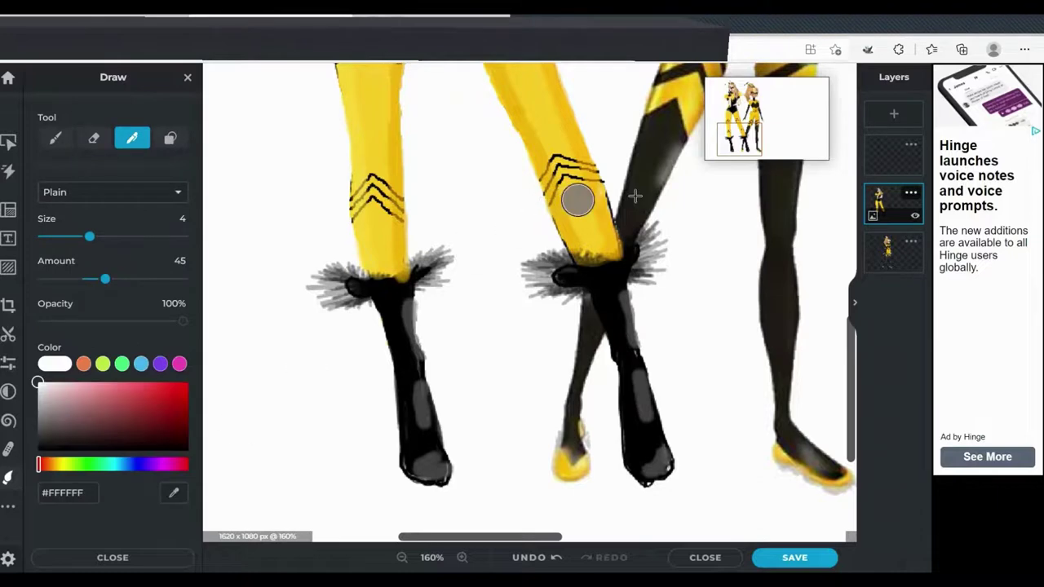
pyautogui.keyDown('alt'); pyautogui.click(607, 199); pyautogui.keyUp('alt')
pyautogui.moveTo(452, 469)
pyautogui.mouseDown()
pyautogui.moveTo(455, 487)
pyautogui.moveTo(407, 479)
pyautogui.mouseUp()
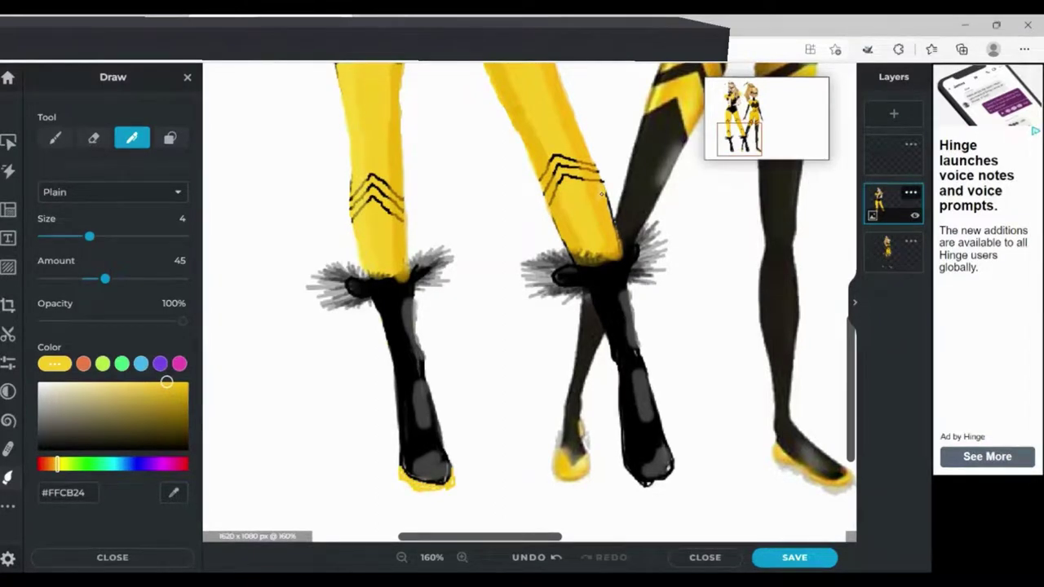
pyautogui.press(']')
pyautogui.press(']')
pyautogui.press(']')
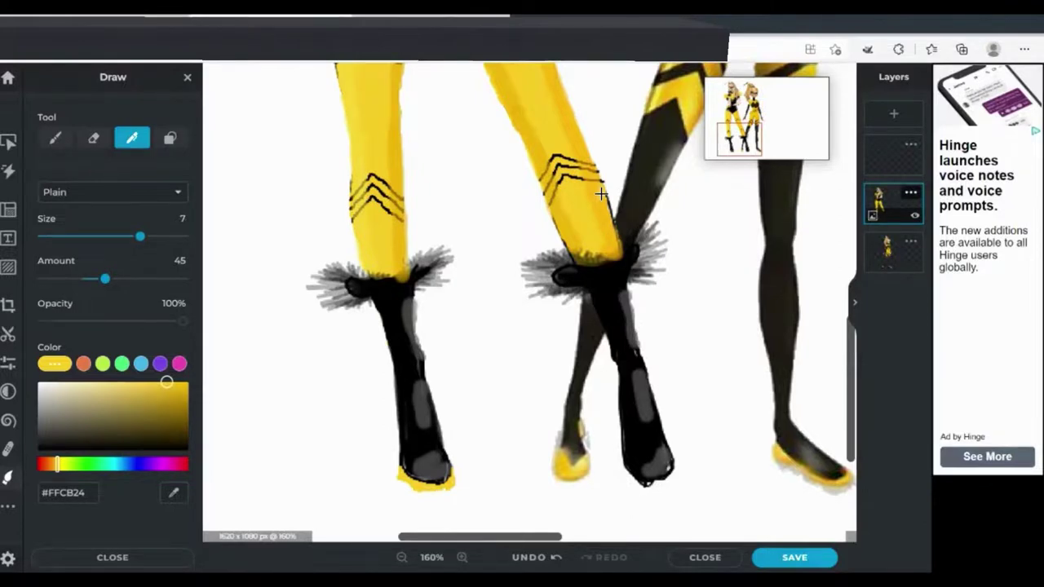
pyautogui.moveTo(676, 463); pyautogui.dragTo(644, 486)
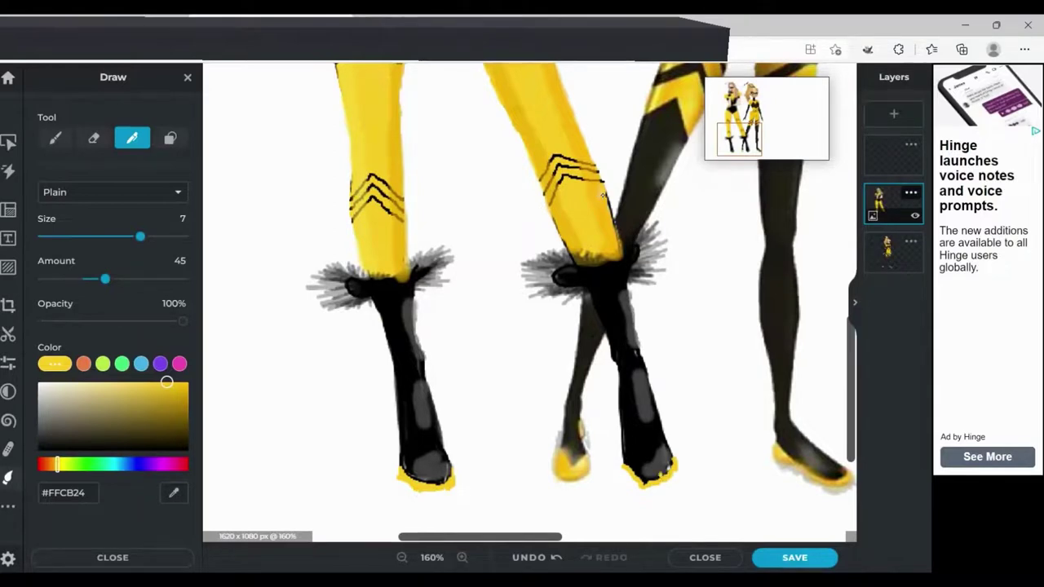
# Draw a yellow #FFCB24 belt line across the bodysuit's waist just below the forearm
pyautogui.scroll(10, 604, 195)
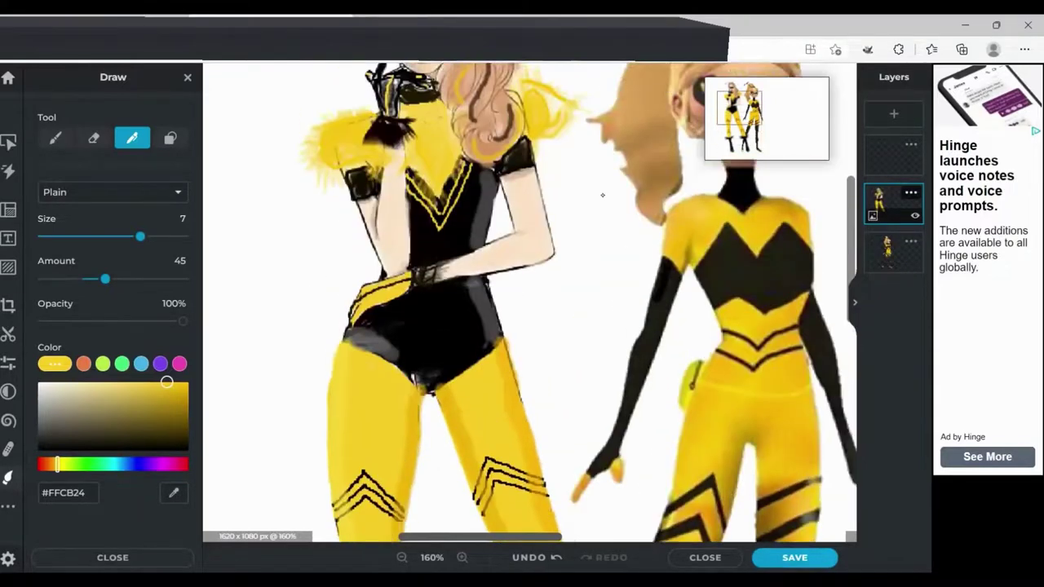
pyautogui.click(433, 558)
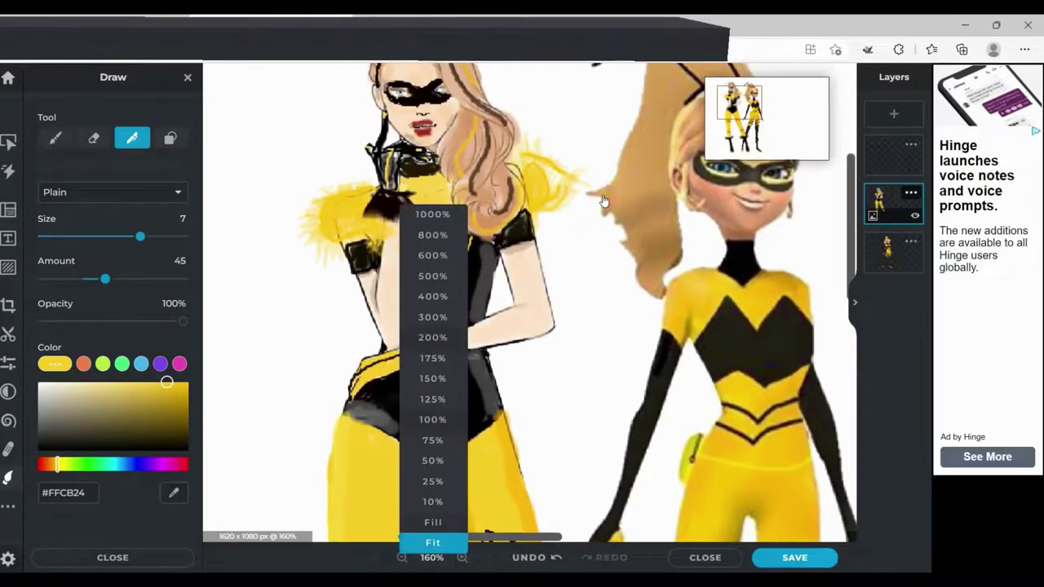
pyautogui.click(433, 543)
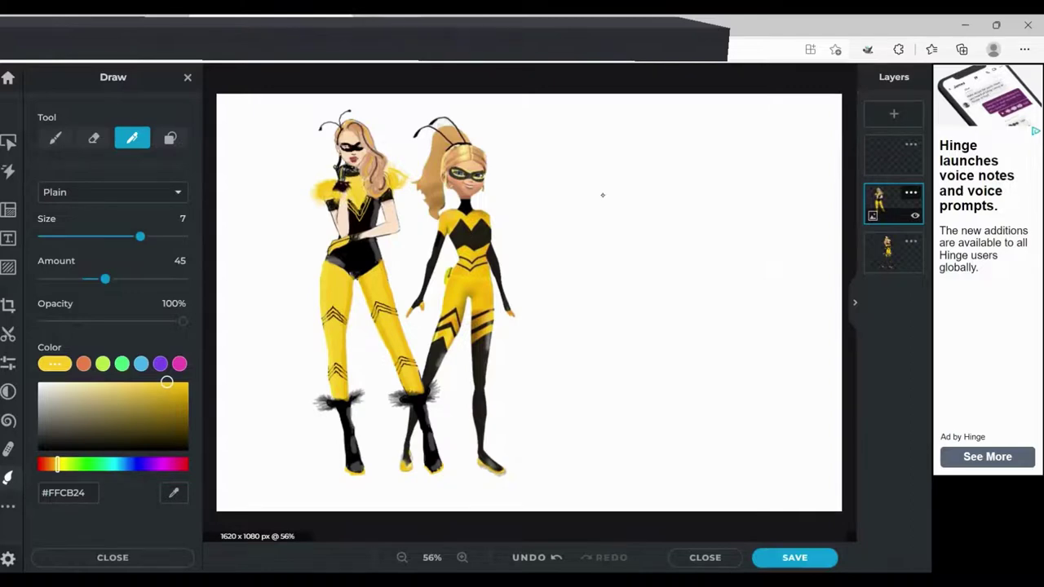
pyautogui.scroll(3, 604, 201)
pyautogui.scroll(3, 603, 195)
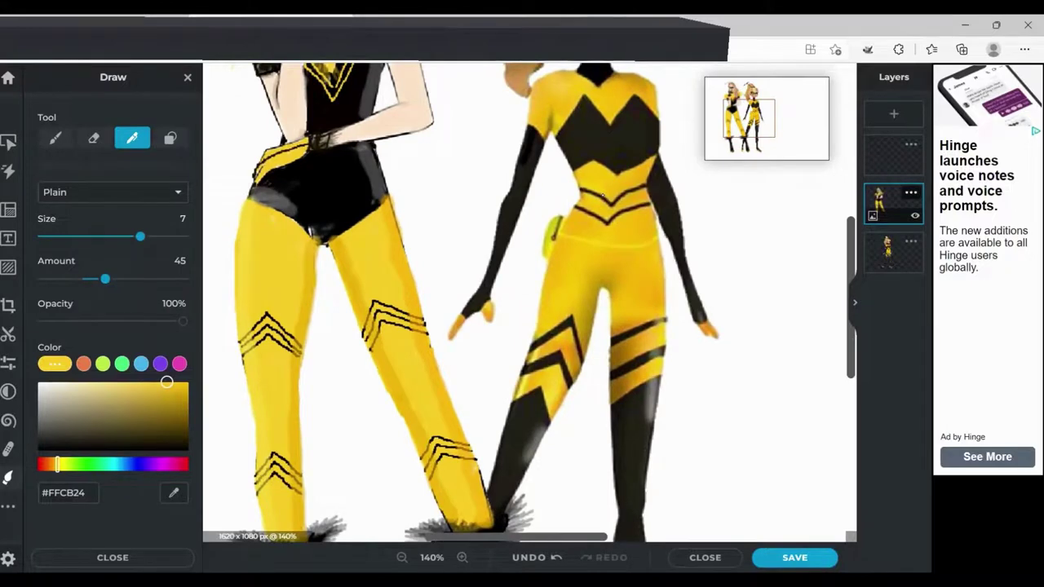
pyautogui.scroll(2, 603, 196)
pyautogui.hscroll(-3, 602, 194)
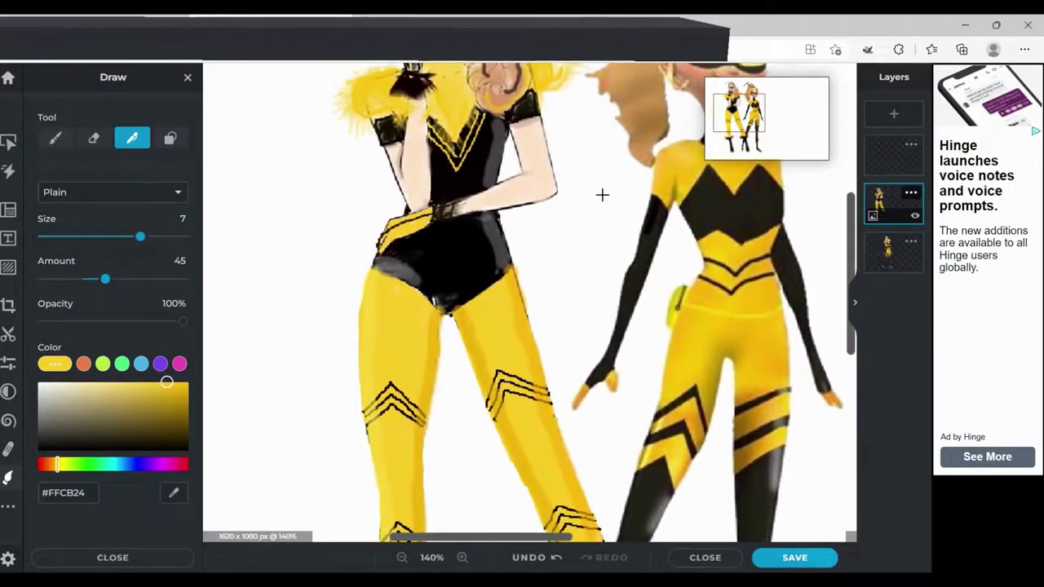
pyautogui.moveTo(448, 220); pyautogui.dragTo(496, 214)
# Set the pencil color to golden brown #AB7412 and its style to Sketchy
pyautogui.click(55, 465)
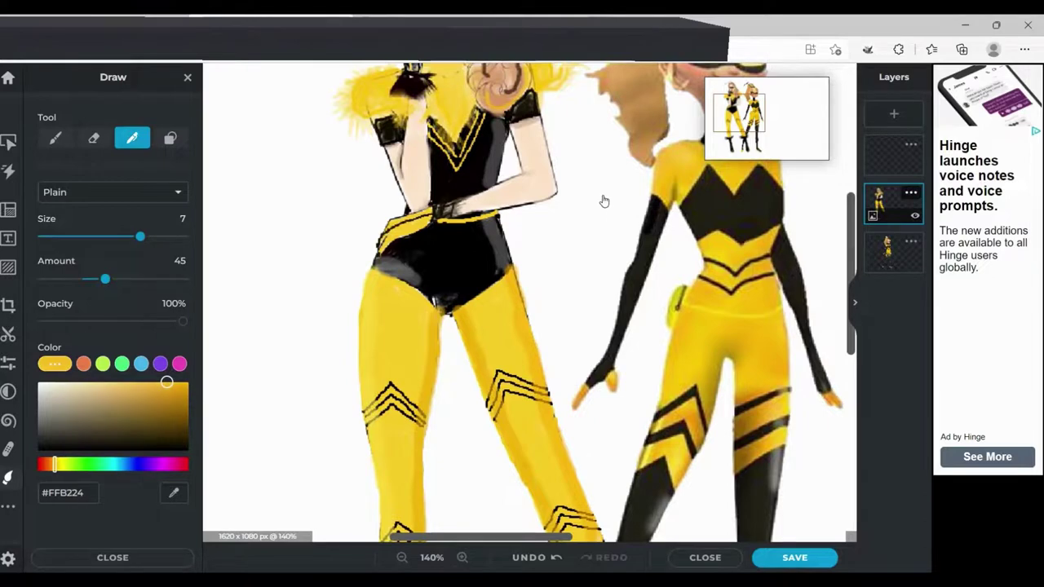
pyautogui.click(159, 403)
pyautogui.click(172, 406)
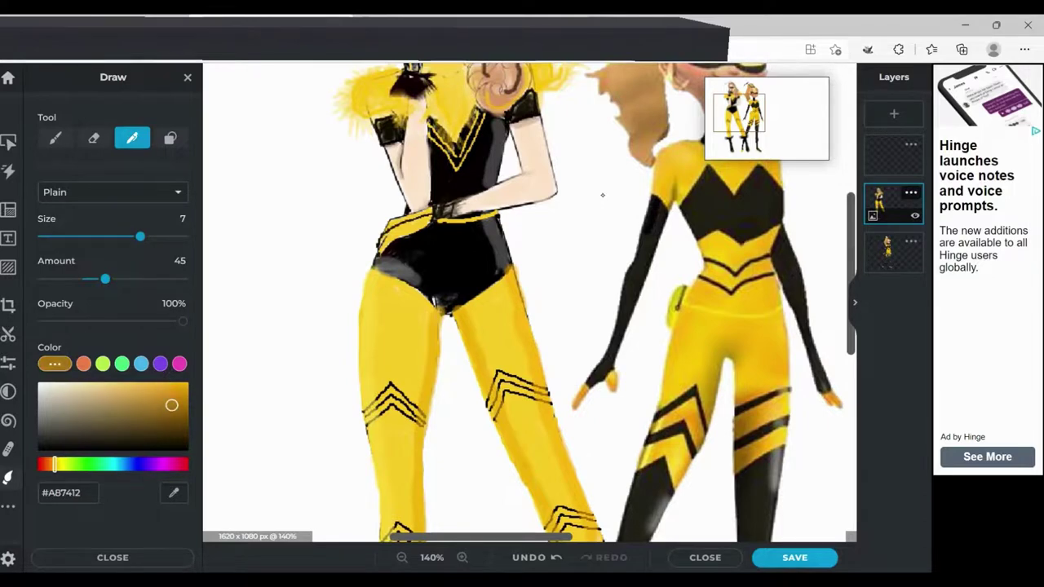
pyautogui.click(113, 192)
pyautogui.click(63, 261)
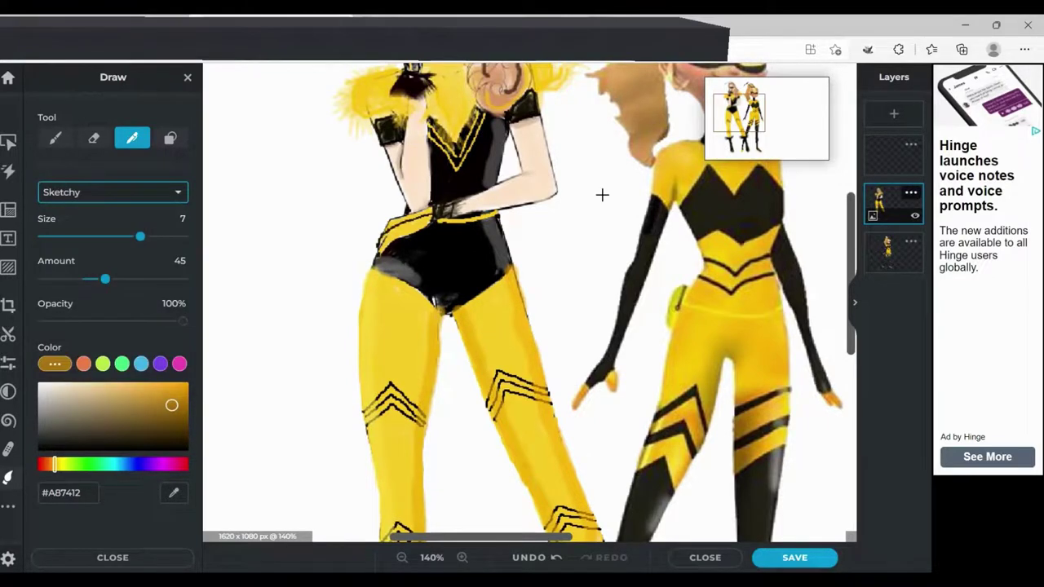
pyautogui.moveTo(387, 223)
pyautogui.mouseDown()
pyautogui.moveTo(357, 236)
pyautogui.moveTo(233, 390)
pyautogui.moveTo(228, 413)
pyautogui.moveTo(299, 393)
pyautogui.mouseUp()
pyautogui.moveTo(246, 390)
pyautogui.mouseDown()
pyautogui.moveTo(292, 363)
pyautogui.moveTo(346, 374)
pyautogui.moveTo(378, 233)
pyautogui.moveTo(255, 378)
pyautogui.mouseUp()
pyautogui.moveTo(499, 214); pyautogui.dragTo(616, 318)
pyautogui.moveTo(561, 265)
pyautogui.mouseDown()
pyautogui.moveTo(643, 371)
pyautogui.moveTo(575, 414)
pyautogui.moveTo(522, 286)
pyautogui.moveTo(571, 294)
pyautogui.mouseUp()
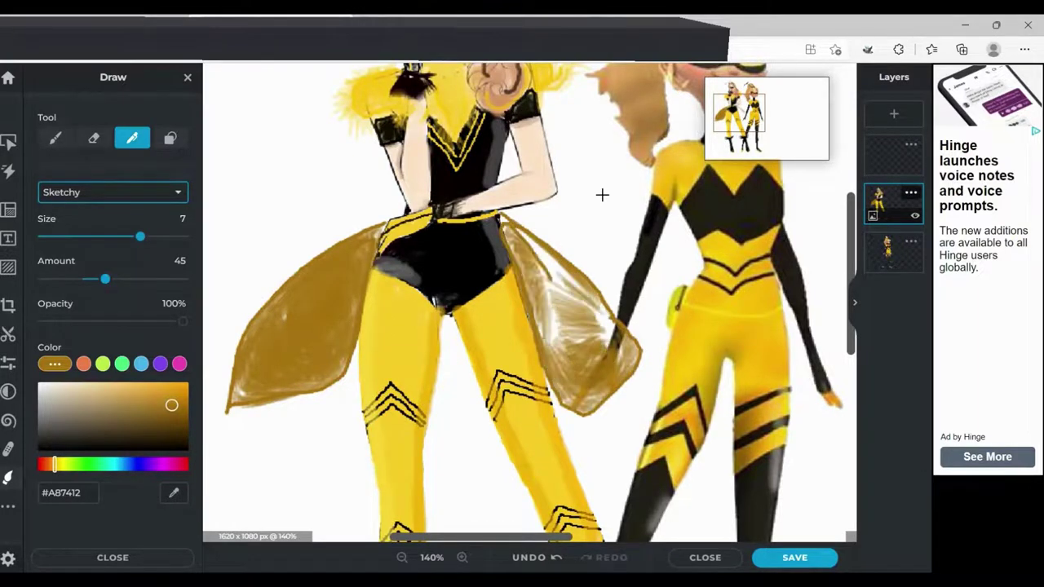
pyautogui.moveTo(530, 254)
pyautogui.mouseDown()
pyautogui.moveTo(624, 384)
pyautogui.moveTo(526, 237)
pyautogui.mouseUp()
pyautogui.hotkey('ctrl', 'z')
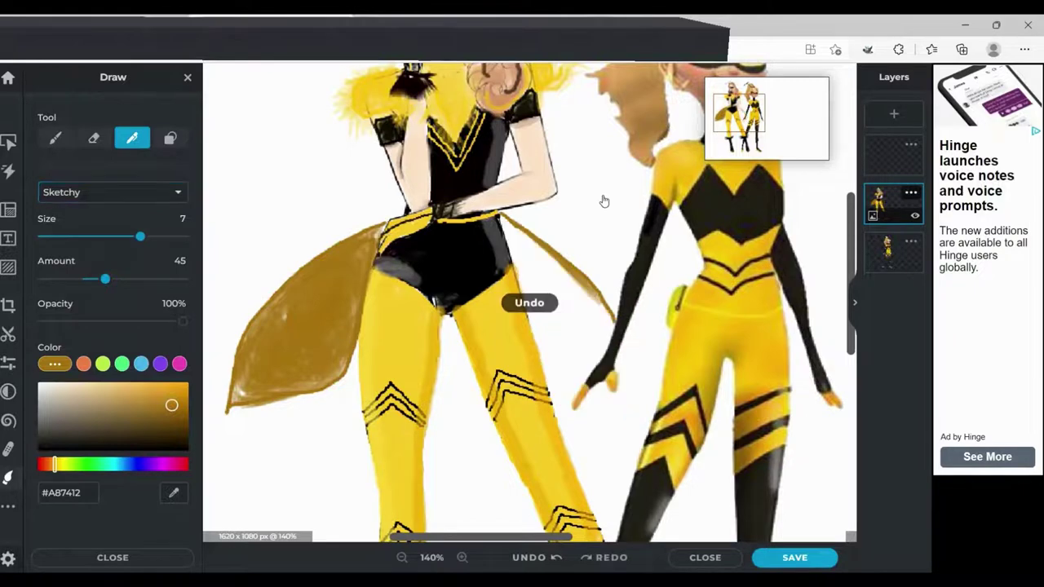
pyautogui.hotkey('ctrl', 'z')
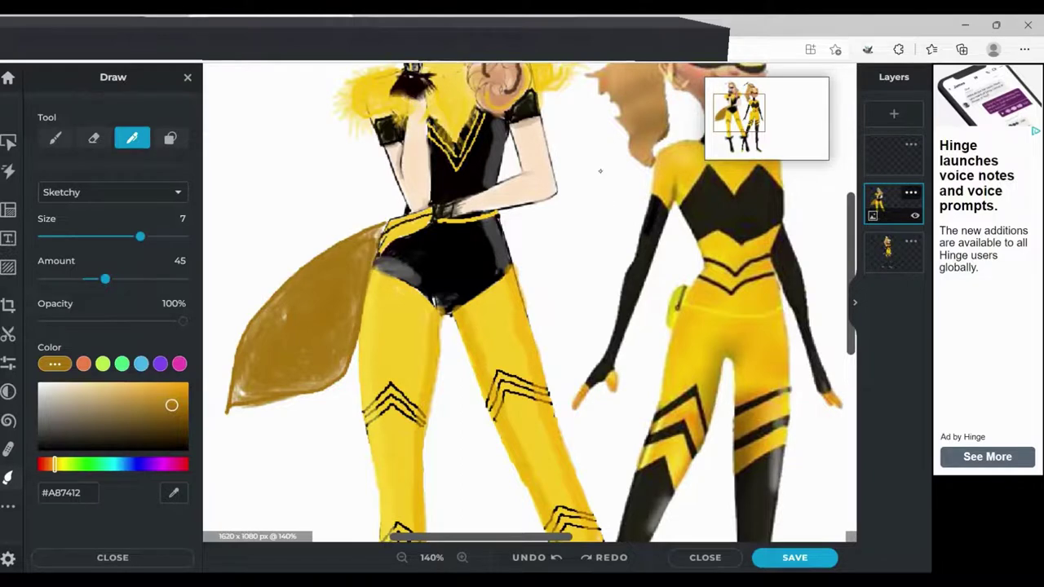
pyautogui.hotkey('ctrl', 'z')
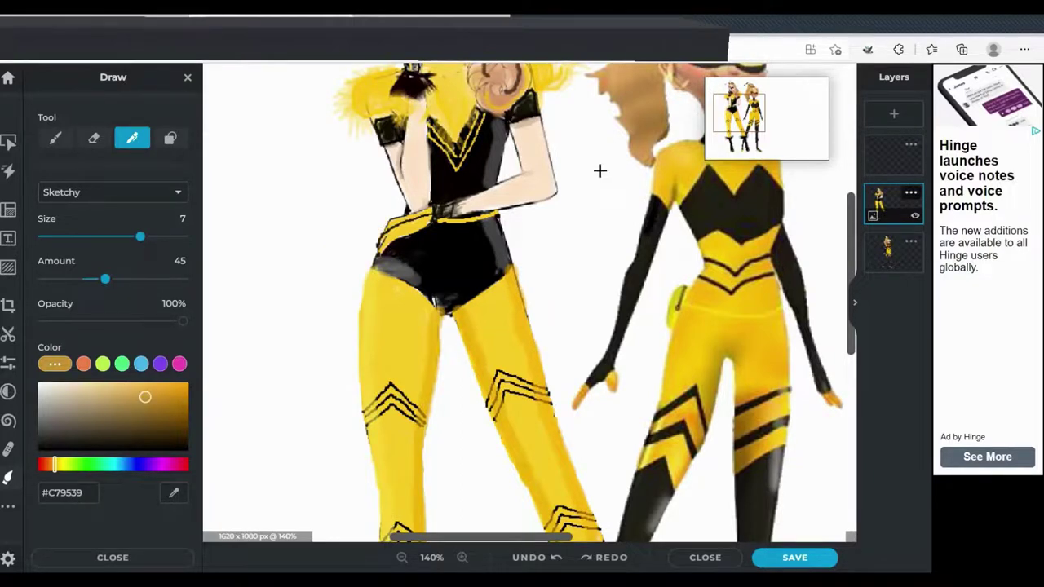
# Sketch and fill a pair of pointed wings flaring from both sides of the waist in golden tan #C79539
pyautogui.moveTo(378, 231)
pyautogui.mouseDown()
pyautogui.moveTo(229, 351)
pyautogui.moveTo(205, 444)
pyautogui.moveTo(317, 409)
pyautogui.moveTo(357, 359)
pyautogui.moveTo(375, 245)
pyautogui.moveTo(335, 259)
pyautogui.mouseUp()
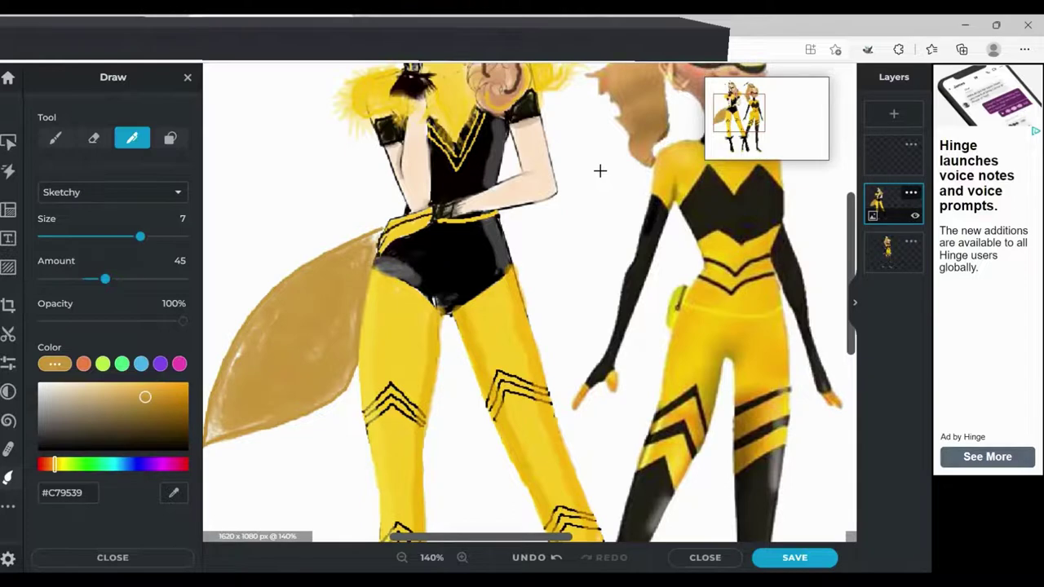
pyautogui.moveTo(499, 214)
pyautogui.mouseDown()
pyautogui.moveTo(563, 277)
pyautogui.moveTo(605, 347)
pyautogui.mouseUp()
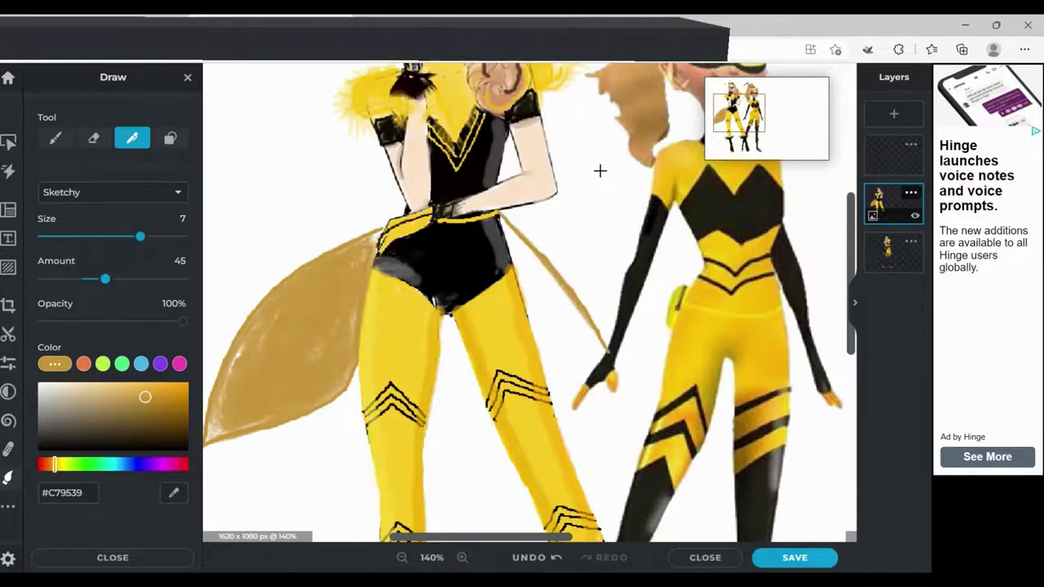
pyautogui.moveTo(571, 300); pyautogui.dragTo(605, 351)
pyautogui.moveTo(630, 408)
pyautogui.mouseDown()
pyautogui.moveTo(550, 359)
pyautogui.moveTo(502, 227)
pyautogui.moveTo(571, 363)
pyautogui.moveTo(589, 347)
pyautogui.mouseUp()
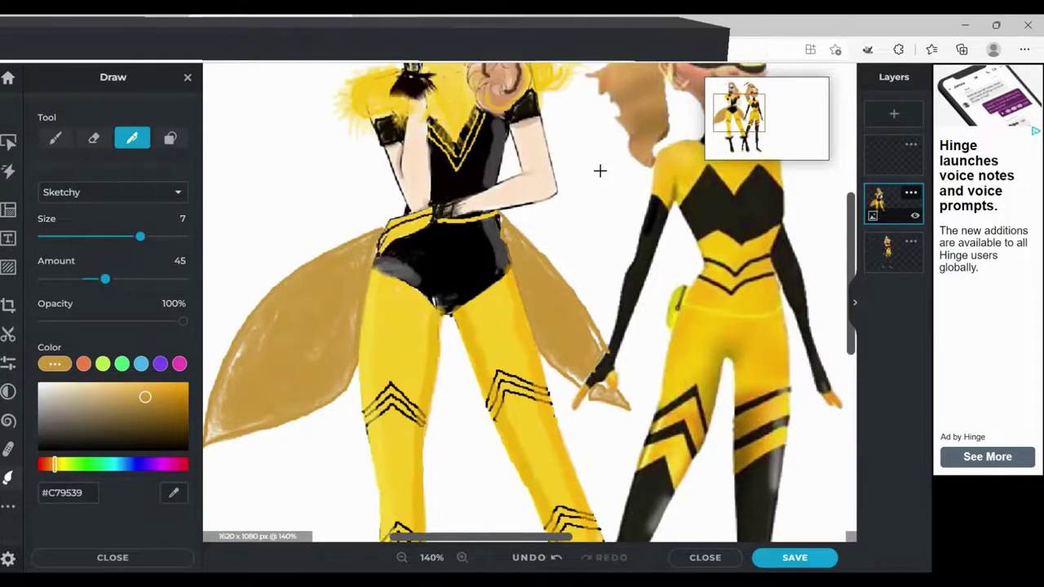
# Widen the smaller wing's tip beyond the reference figure's hand with a golden tan #C79539 sketchy stroke
pyautogui.moveTo(616, 377); pyautogui.dragTo(634, 398)
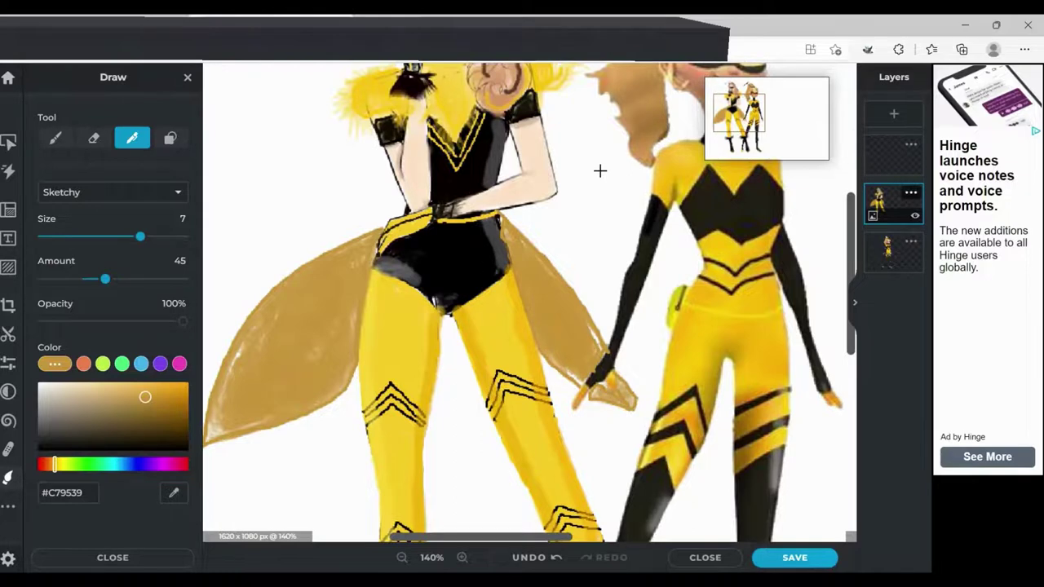
pyautogui.hscroll(2, 599, 171)
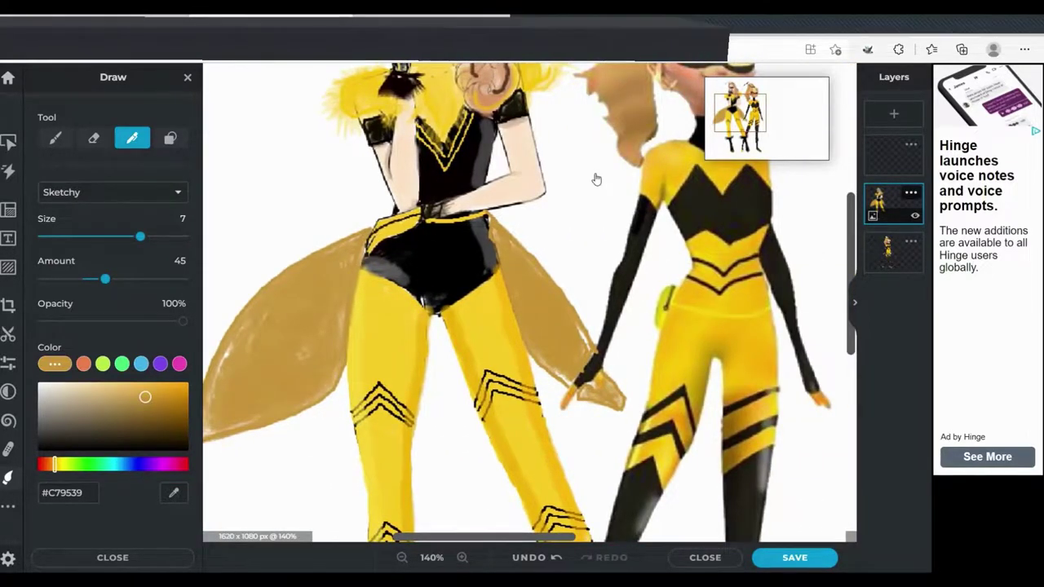
# Set the pencil style to Parallel and its color to near-black #090217
pyautogui.click(113, 193)
pyautogui.click(65, 215)
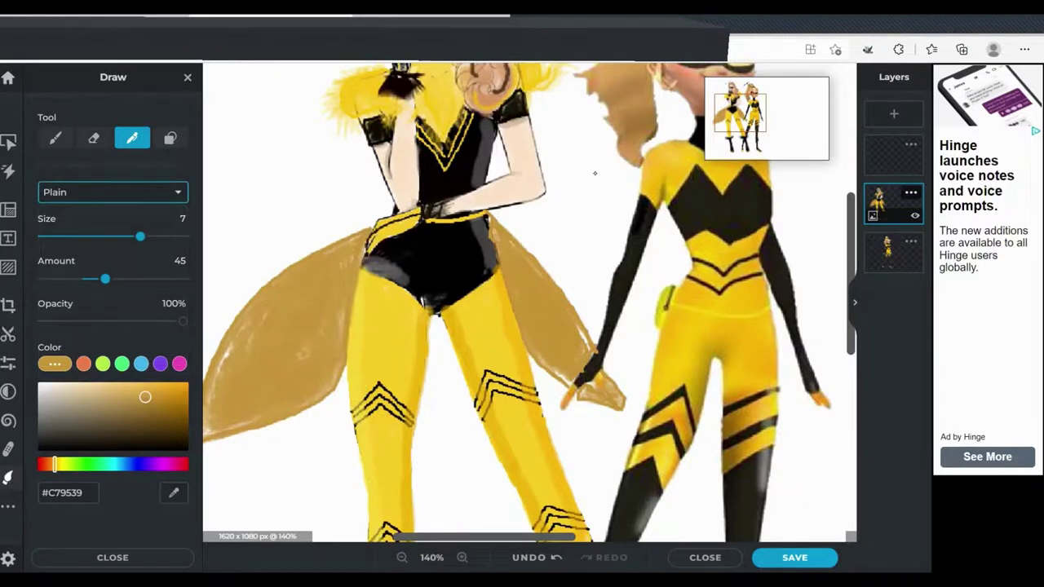
pyautogui.click(113, 193)
pyautogui.click(65, 231)
pyautogui.click(147, 464)
pyautogui.click(176, 445)
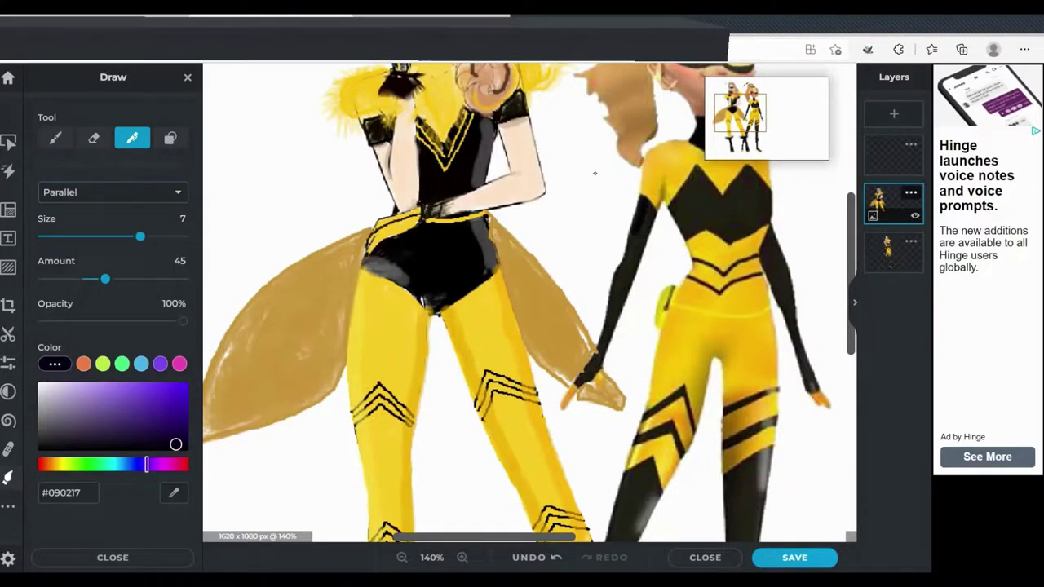
# Try marking the middle of both wings with short near-black Parallel pencil strokes
pyautogui.moveTo(291, 297); pyautogui.dragTo(276, 317)
pyautogui.moveTo(308, 294); pyautogui.dragTo(279, 320)
pyautogui.moveTo(316, 300)
pyautogui.mouseDown()
pyautogui.moveTo(282, 329)
pyautogui.moveTo(300, 315)
pyautogui.mouseUp()
pyautogui.moveTo(276, 314)
pyautogui.mouseDown()
pyautogui.moveTo(255, 333)
pyautogui.moveTo(251, 363)
pyautogui.mouseUp()
pyautogui.moveTo(270, 350); pyautogui.dragTo(259, 377)
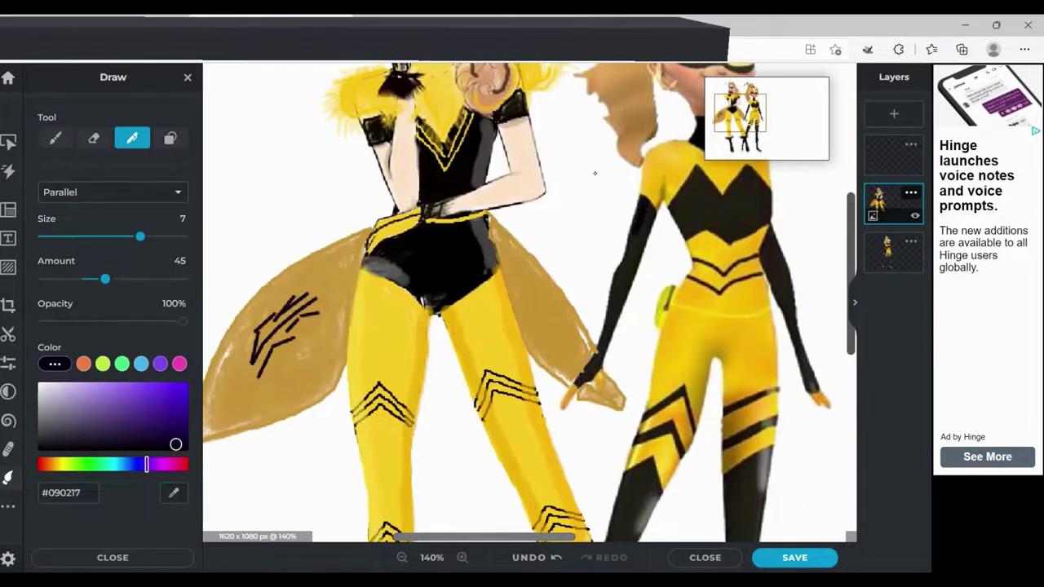
pyautogui.moveTo(485, 537); pyautogui.dragTo(450, 537)
pyautogui.moveTo(636, 273); pyautogui.dragTo(672, 310)
pyautogui.moveTo(667, 289); pyautogui.dragTo(689, 330)
pyautogui.moveTo(665, 308); pyautogui.dragTo(689, 329)
pyautogui.moveTo(685, 316); pyautogui.dragTo(700, 343)
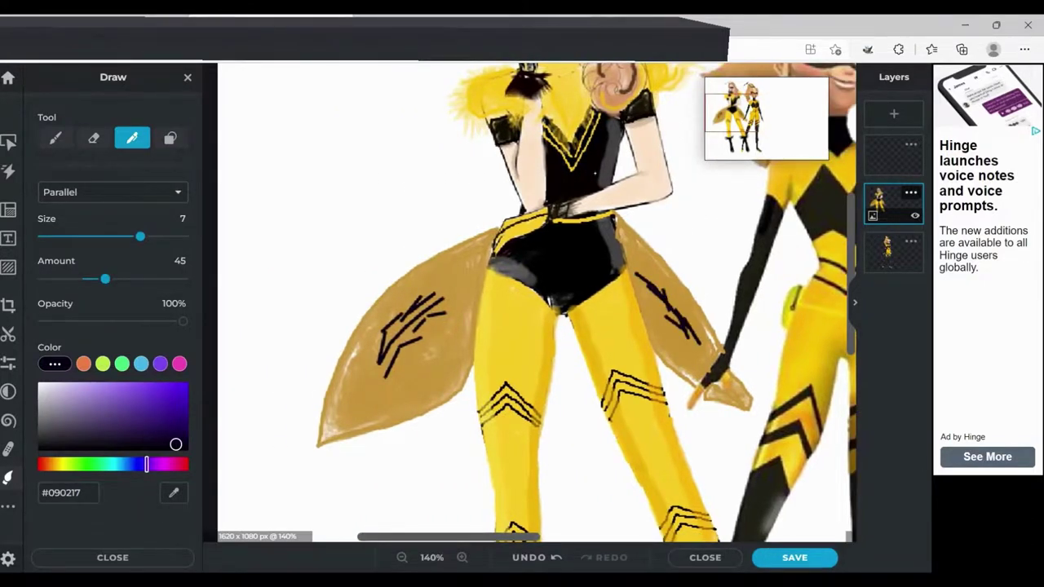
# Set the pencil style to Plain and its size to 3
pyautogui.click(113, 192)
pyautogui.click(56, 217)
pyautogui.moveTo(140, 236); pyautogui.dragTo(74, 236)
# Try a thin near-black inner outline on the larger wing, and undo it along with the dark marks on both wings
pyautogui.moveTo(328, 424)
pyautogui.mouseDown()
pyautogui.moveTo(360, 345)
pyautogui.moveTo(475, 244)
pyautogui.moveTo(359, 413)
pyautogui.moveTo(434, 387)
pyautogui.moveTo(457, 364)
pyautogui.mouseUp()
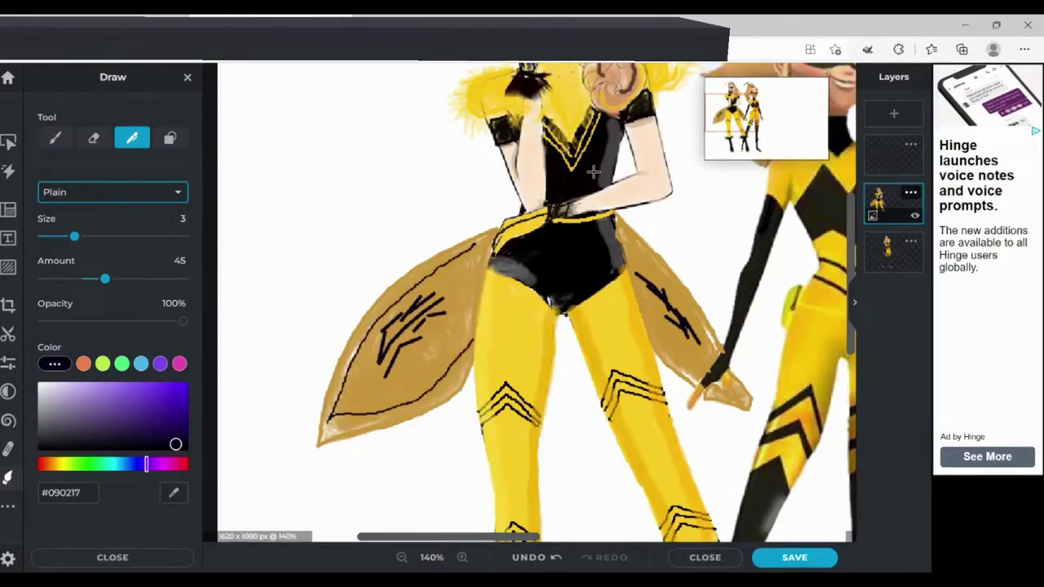
pyautogui.moveTo(475, 243); pyautogui.dragTo(500, 230)
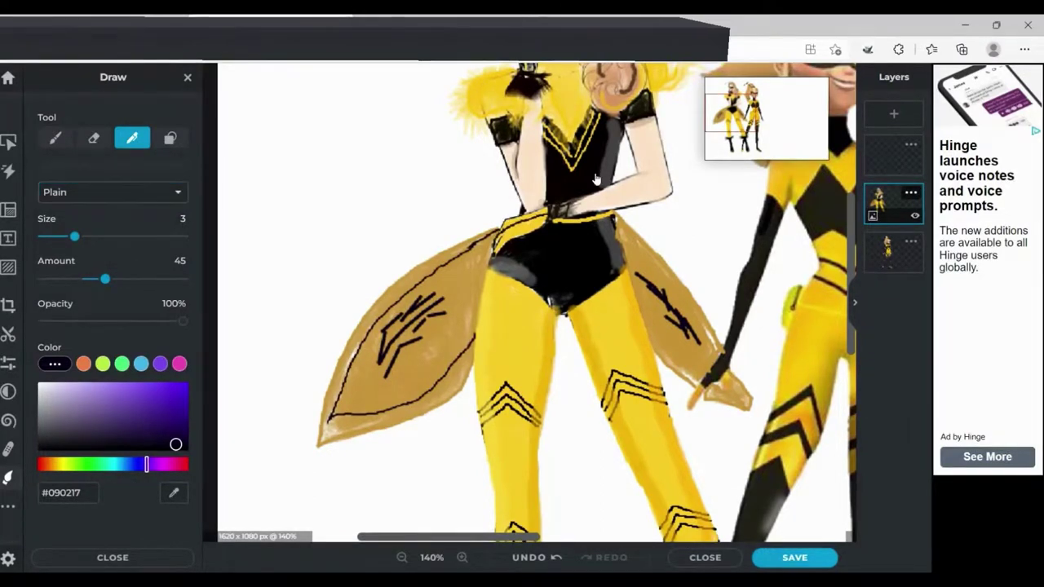
pyautogui.hotkey('ctrl', 'z')
pyautogui.hotkey('ctrl', 'z')
pyautogui.hotkey('ctrl', 'z')
pyautogui.hotkey('ctrl', 'z')
pyautogui.hotkey('ctrl', 'z')
pyautogui.hotkey('ctrl', 'z')
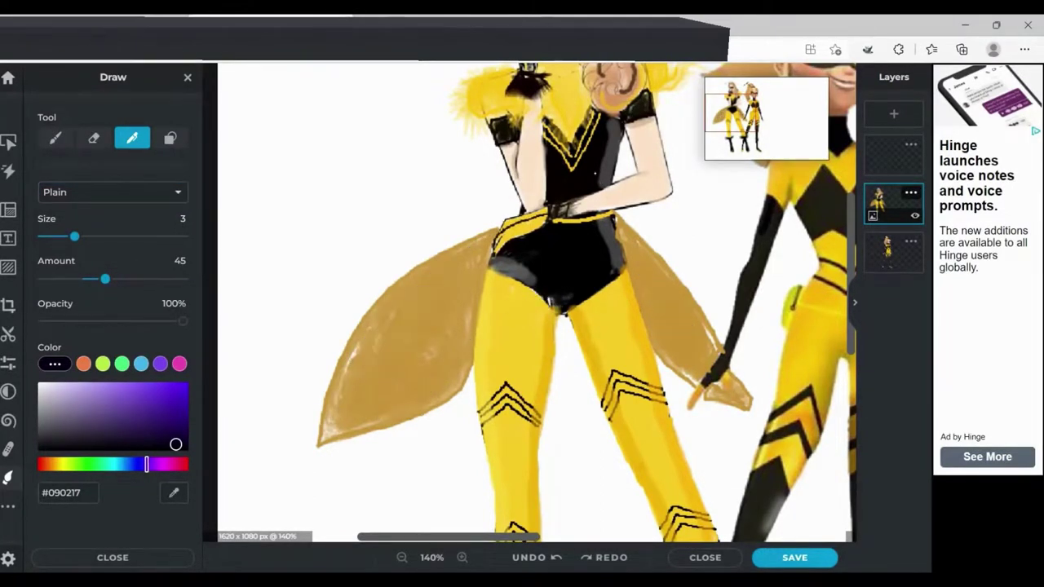
# Draw a thin near-black inner outline along both edges of the larger wing and an oval cell at its center
pyautogui.moveTo(326, 431)
pyautogui.mouseDown()
pyautogui.moveTo(362, 346)
pyautogui.moveTo(435, 271)
pyautogui.moveTo(496, 239)
pyautogui.mouseUp()
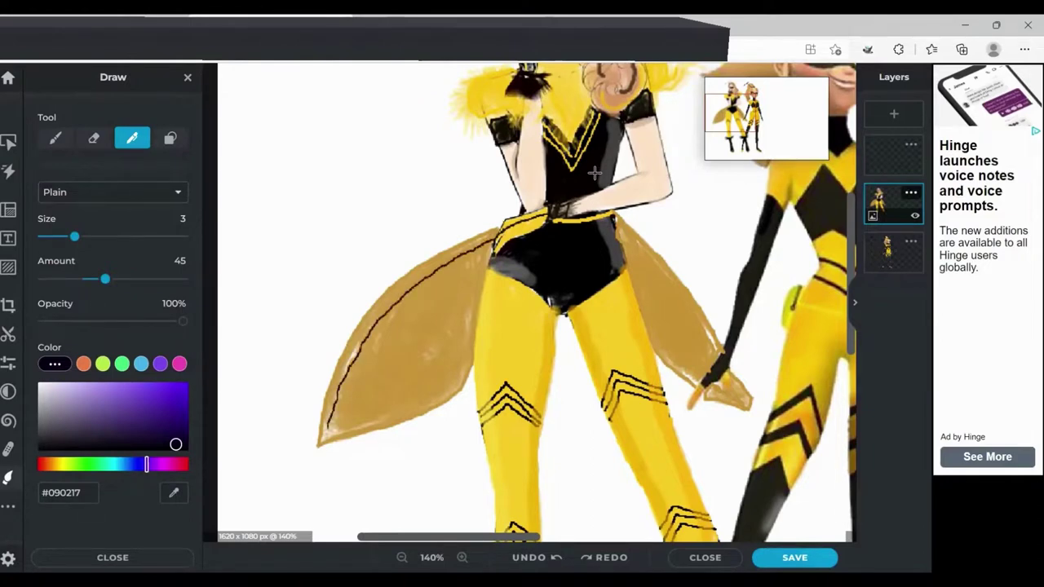
pyautogui.moveTo(327, 428)
pyautogui.mouseDown()
pyautogui.moveTo(437, 390)
pyautogui.moveTo(475, 356)
pyautogui.mouseUp()
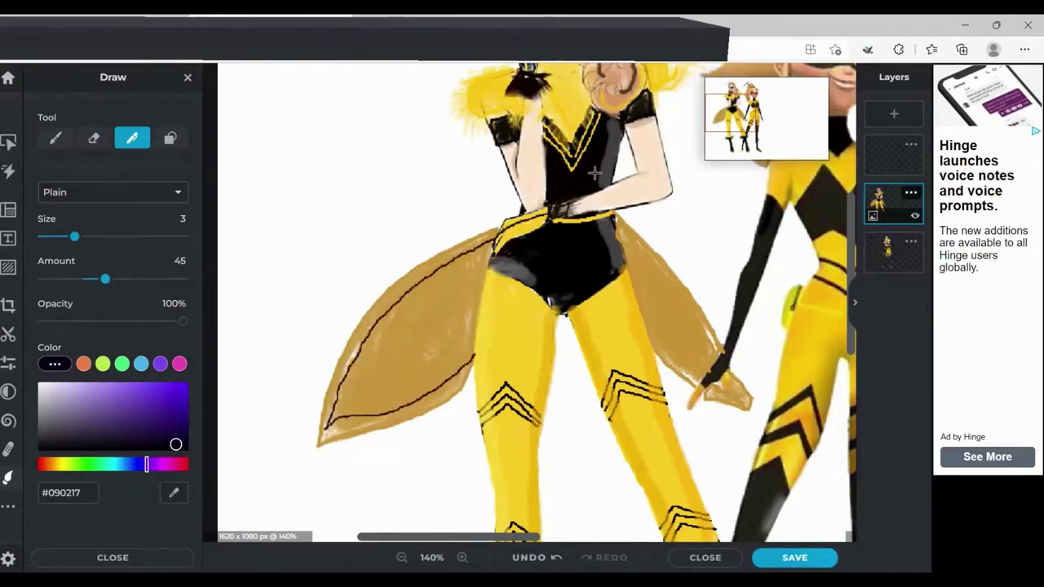
pyautogui.moveTo(438, 310)
pyautogui.mouseDown()
pyautogui.moveTo(372, 368)
pyautogui.moveTo(445, 343)
pyautogui.moveTo(441, 311)
pyautogui.mouseUp()
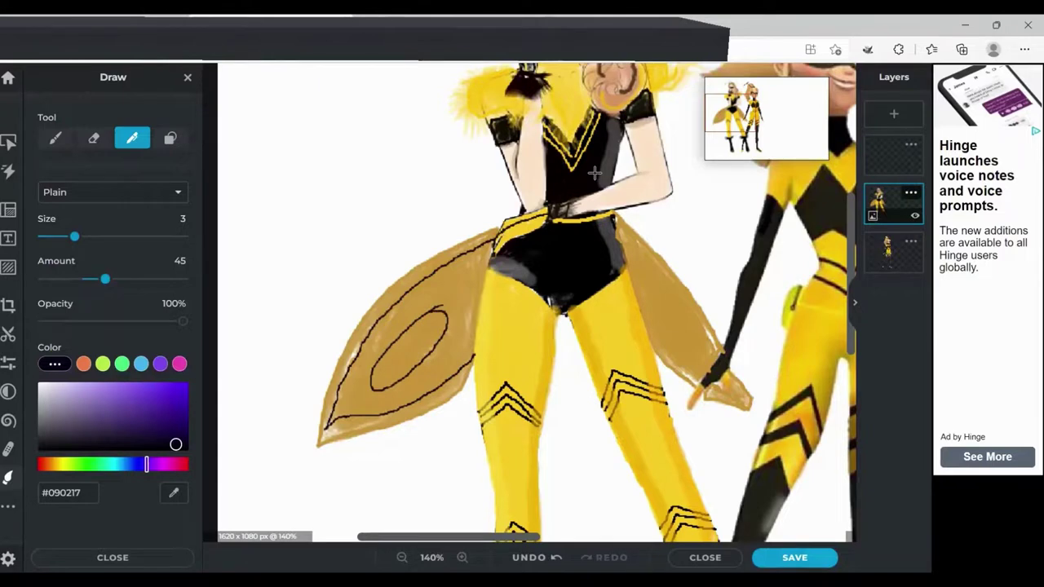
# Draw a thin near-black inner outline and a narrow central oval cell on the smaller wing, skipping the reference figure's hand
pyautogui.moveTo(632, 239); pyautogui.dragTo(716, 353)
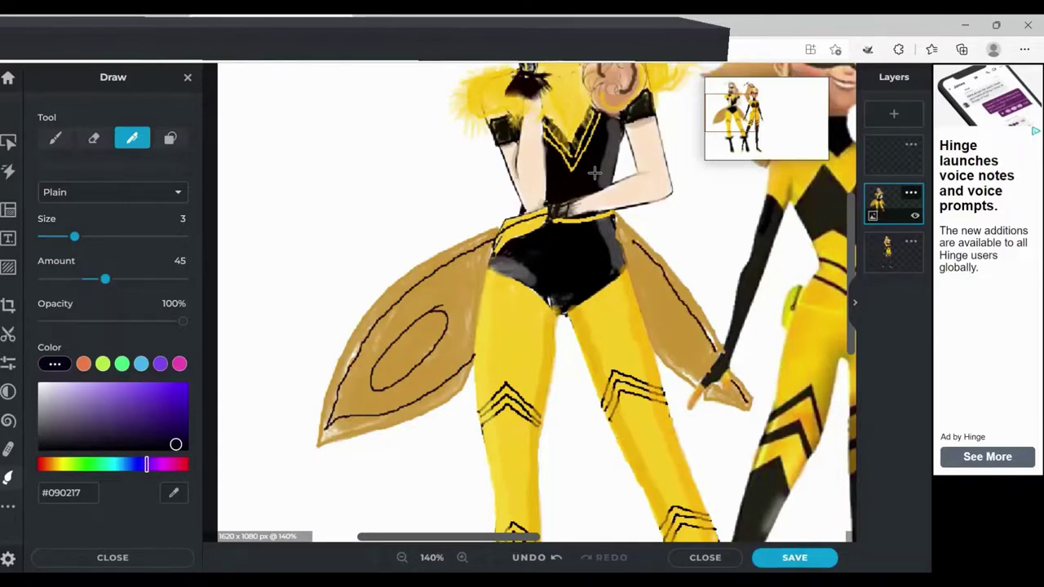
pyautogui.moveTo(637, 307)
pyautogui.mouseDown()
pyautogui.moveTo(690, 366)
pyautogui.moveTo(747, 403)
pyautogui.mouseUp()
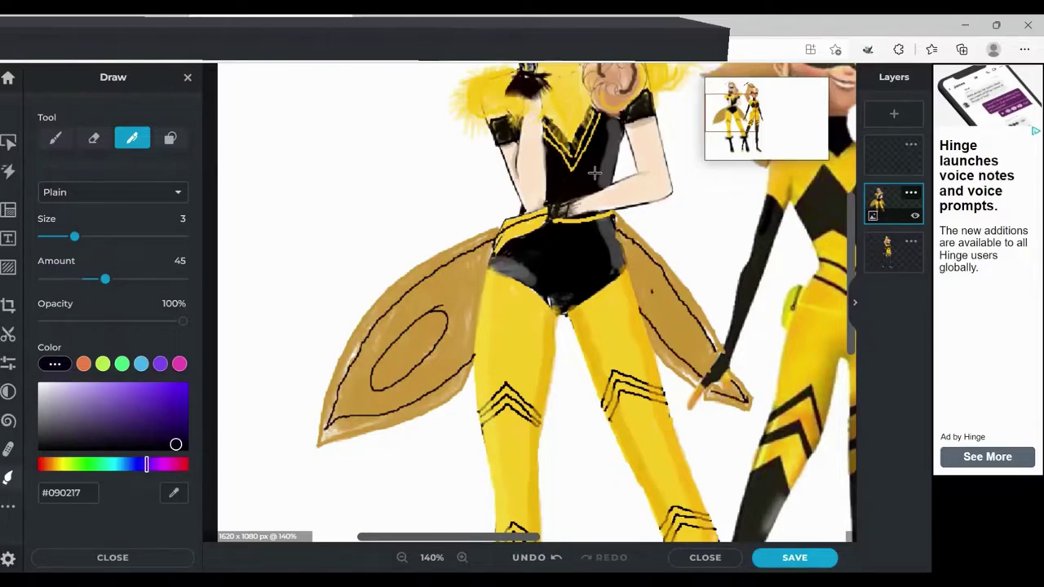
pyautogui.moveTo(652, 292)
pyautogui.mouseDown()
pyautogui.moveTo(685, 338)
pyautogui.moveTo(653, 292)
pyautogui.mouseUp()
# Draw thin near-black veins radiating from the larger wing's central oval toward its inner outline
pyautogui.moveTo(440, 312)
pyautogui.mouseDown()
pyautogui.moveTo(450, 286)
pyautogui.moveTo(486, 254)
pyautogui.mouseUp()
pyautogui.moveTo(450, 330); pyautogui.dragTo(479, 319)
pyautogui.moveTo(351, 405); pyautogui.dragTo(371, 386)
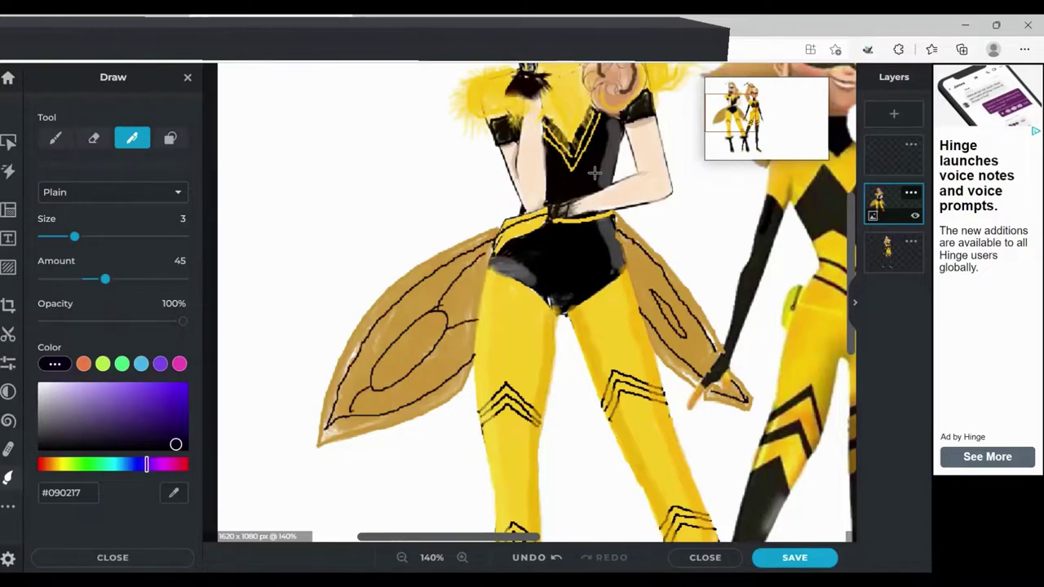
pyautogui.moveTo(424, 360); pyautogui.dragTo(425, 392)
pyautogui.moveTo(407, 327)
pyautogui.mouseDown()
pyautogui.moveTo(367, 343)
pyautogui.moveTo(344, 383)
pyautogui.mouseUp()
pyautogui.moveTo(431, 352); pyautogui.dragTo(462, 361)
pyautogui.moveTo(387, 387); pyautogui.dragTo(392, 403)
pyautogui.moveTo(448, 314); pyautogui.dragTo(481, 289)
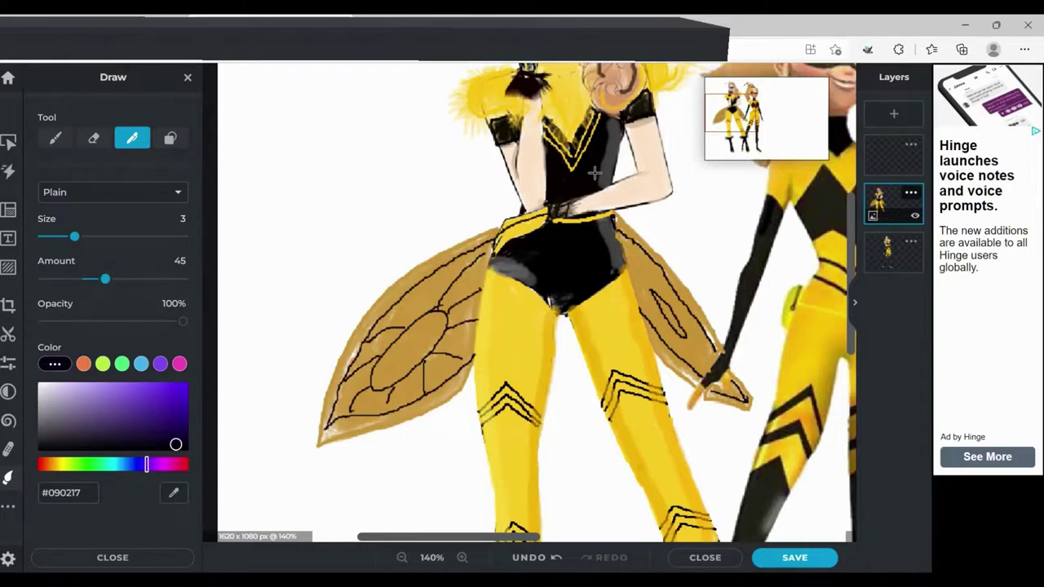
pyautogui.moveTo(416, 319)
pyautogui.mouseDown()
pyautogui.moveTo(438, 276)
pyautogui.moveTo(401, 299)
pyautogui.mouseUp()
# Draw thin near-black veins branching from the smaller wing's central oval to its inner outline and tip
pyautogui.moveTo(650, 290); pyautogui.dragTo(624, 238)
pyautogui.moveTo(642, 286)
pyautogui.mouseDown()
pyautogui.moveTo(626, 275)
pyautogui.moveTo(640, 306)
pyautogui.mouseUp()
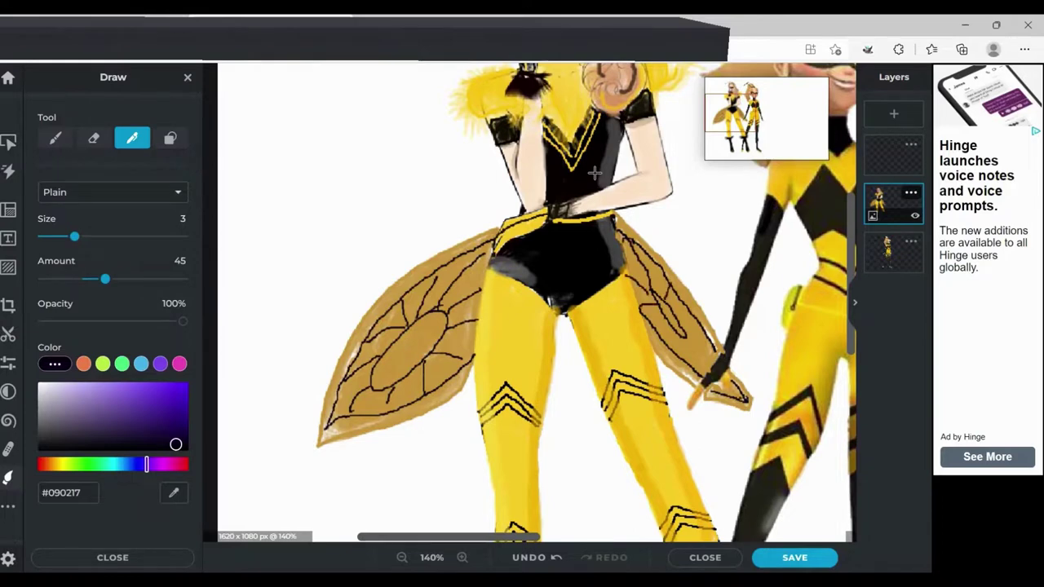
pyautogui.moveTo(740, 399)
pyautogui.mouseDown()
pyautogui.moveTo(682, 337)
pyautogui.moveTo(695, 311)
pyautogui.mouseUp()
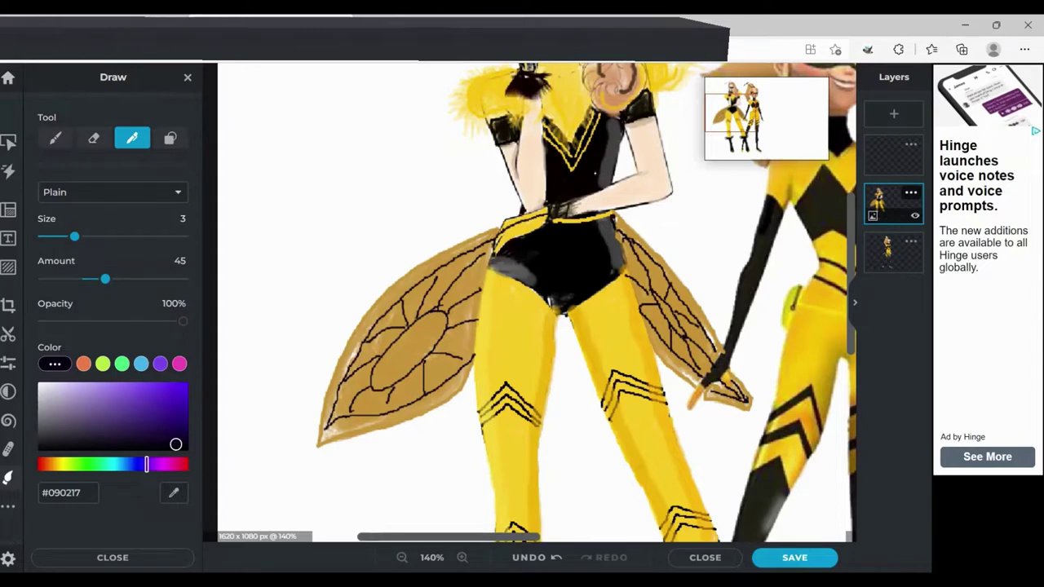
# Switch to the brush, sample the larger wing's color and darken it to brown #97712F
pyautogui.click(55, 137)
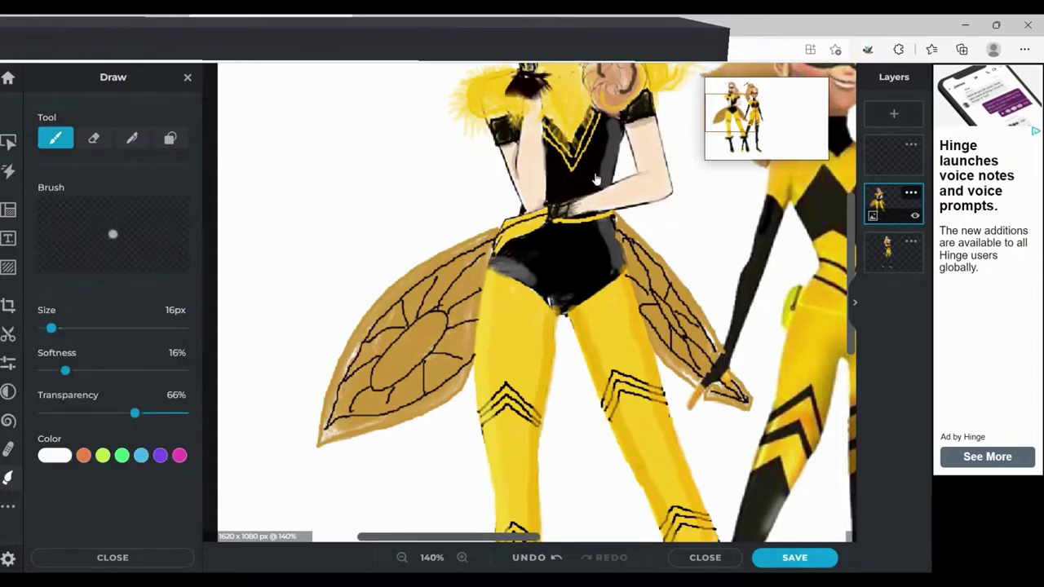
pyautogui.click(54, 455)
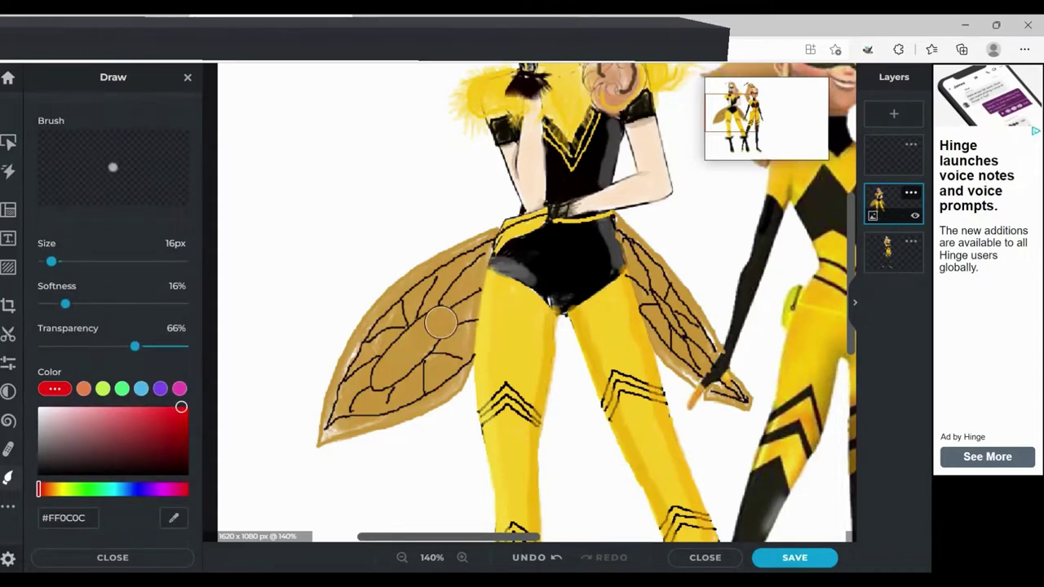
pyautogui.rightClick(442, 321)
pyautogui.click(142, 435)
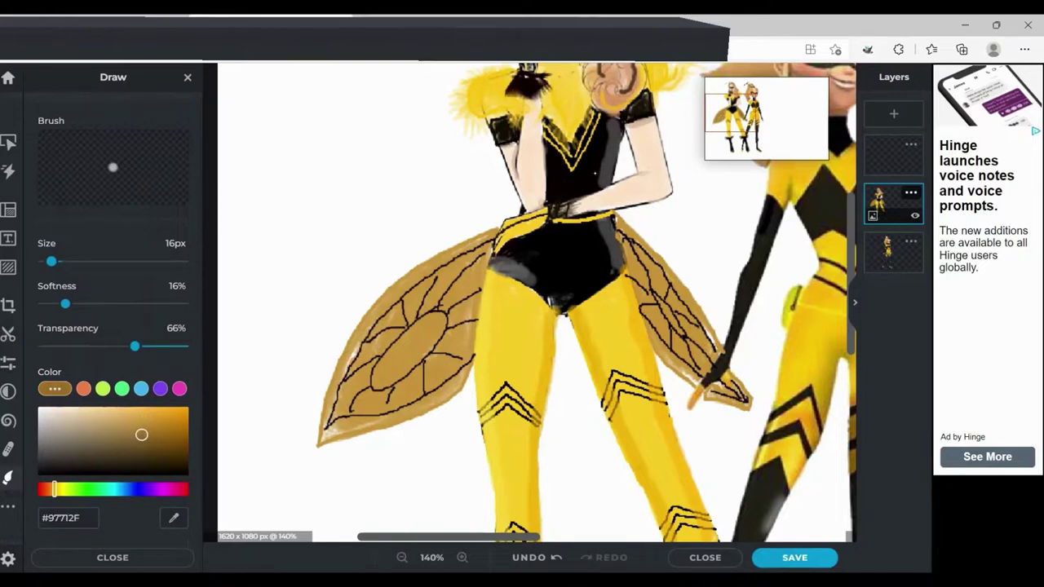
# Try a brown shading stroke on the larger wing beside the thigh, undo it, and set the brush size to 9 px
pyautogui.moveTo(483, 274); pyautogui.dragTo(468, 371)
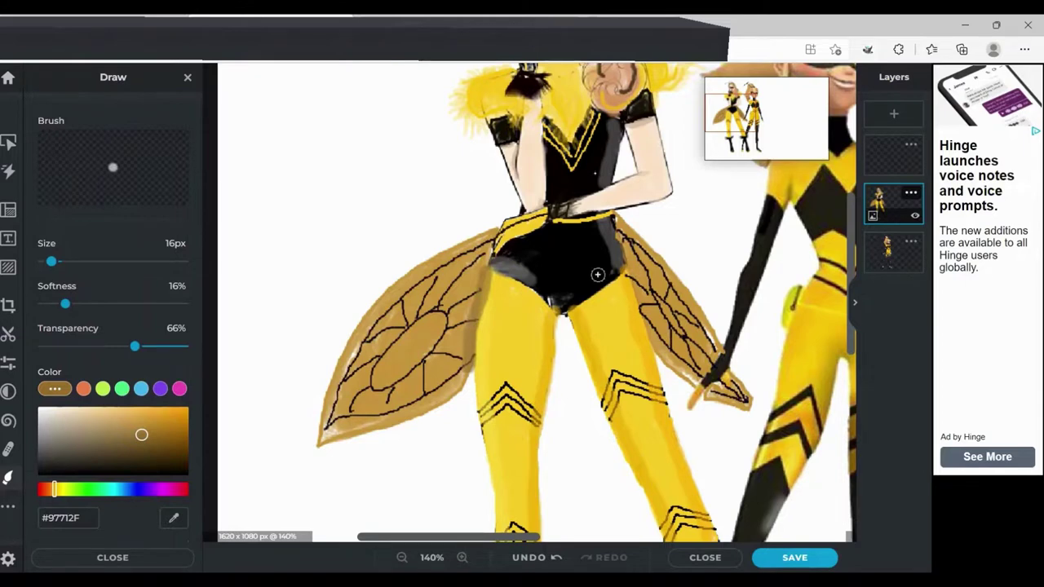
pyautogui.hotkey('ctrl', 'z')
pyautogui.press('[')
pyautogui.press('[')
pyautogui.press('[')
pyautogui.moveTo(44, 261); pyautogui.dragTo(47, 261)
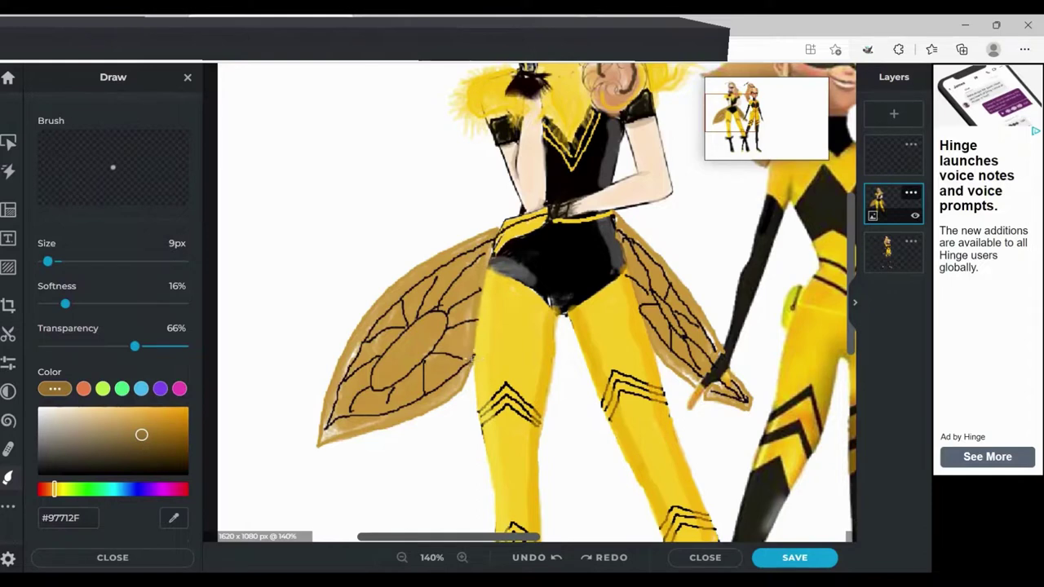
# Try shading the edges of both wings with the 9 px brown #97712F brush
pyautogui.moveTo(471, 358)
pyautogui.mouseDown()
pyautogui.moveTo(494, 257)
pyautogui.moveTo(470, 242)
pyautogui.moveTo(445, 257)
pyautogui.mouseUp()
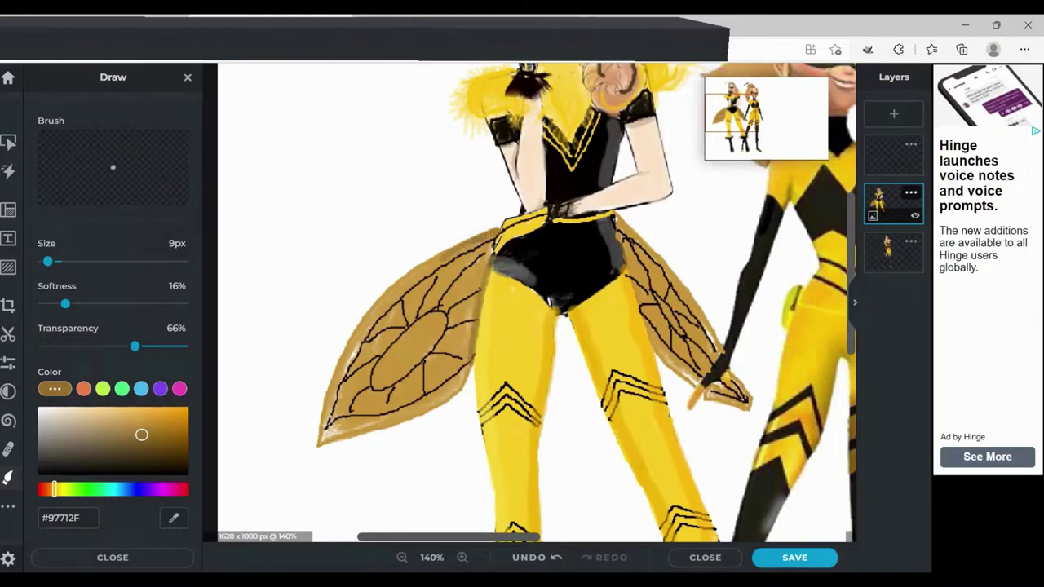
pyautogui.moveTo(372, 426)
pyautogui.mouseDown()
pyautogui.moveTo(324, 441)
pyautogui.moveTo(329, 399)
pyautogui.moveTo(377, 423)
pyautogui.mouseUp()
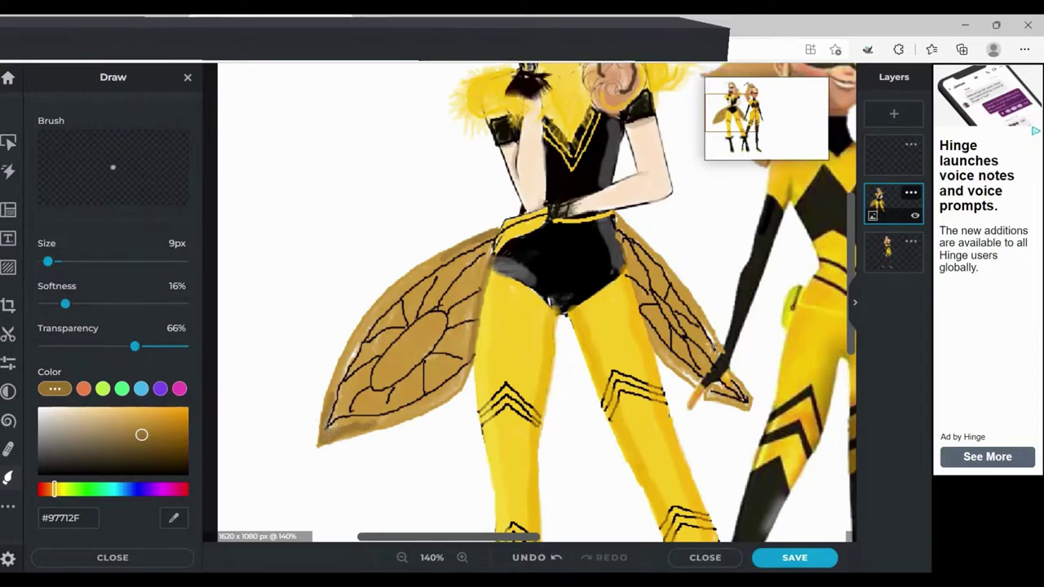
pyautogui.moveTo(726, 358); pyautogui.dragTo(750, 400)
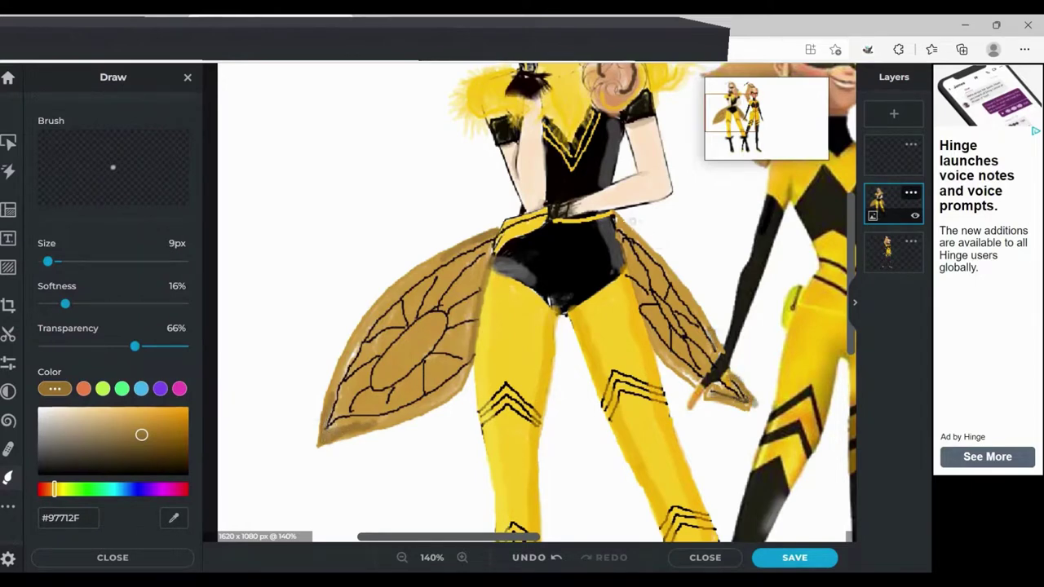
pyautogui.moveTo(615, 219); pyautogui.dragTo(654, 350)
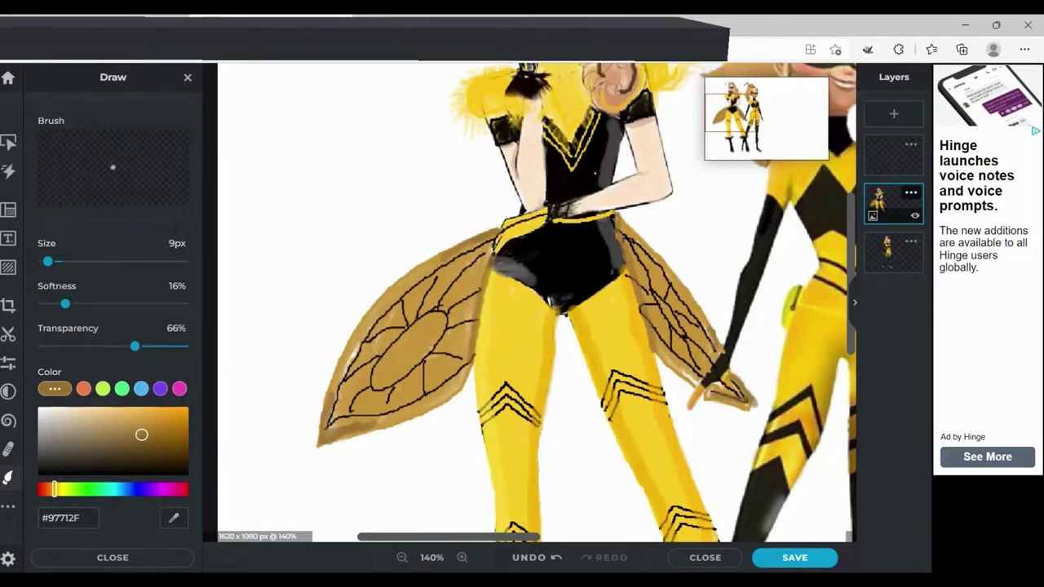
pyautogui.moveTo(704, 317); pyautogui.dragTo(675, 275)
pyautogui.moveTo(426, 266); pyautogui.dragTo(460, 246)
pyautogui.moveTo(469, 360); pyautogui.dragTo(458, 391)
pyautogui.moveTo(356, 326); pyautogui.dragTo(394, 299)
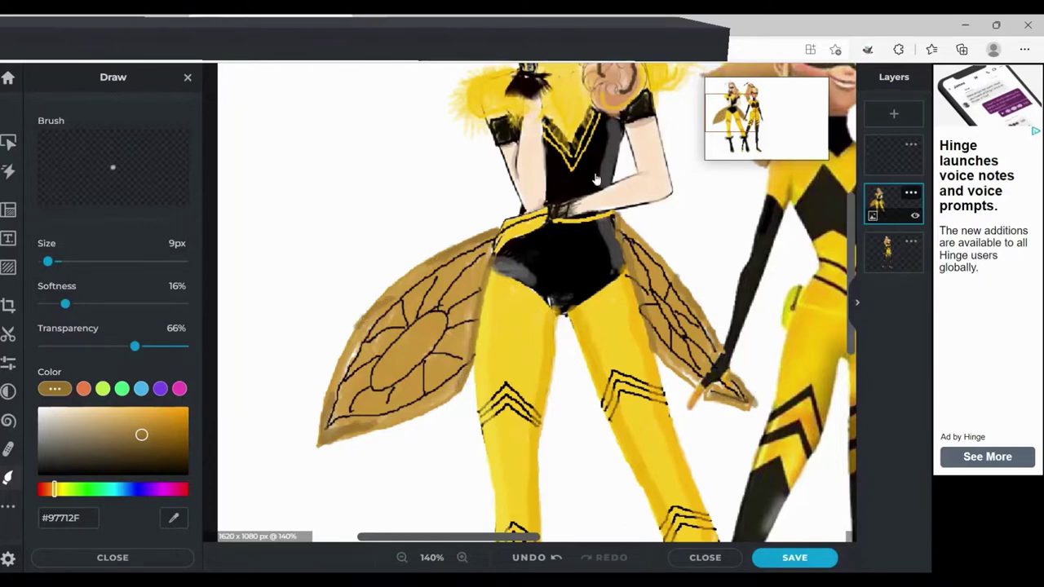
# Undo all the brown brush shading on both wings
pyautogui.hotkey('ctrl', 'z')
pyautogui.hotkey('ctrl', 'z')
pyautogui.hotkey('ctrl', 'z')
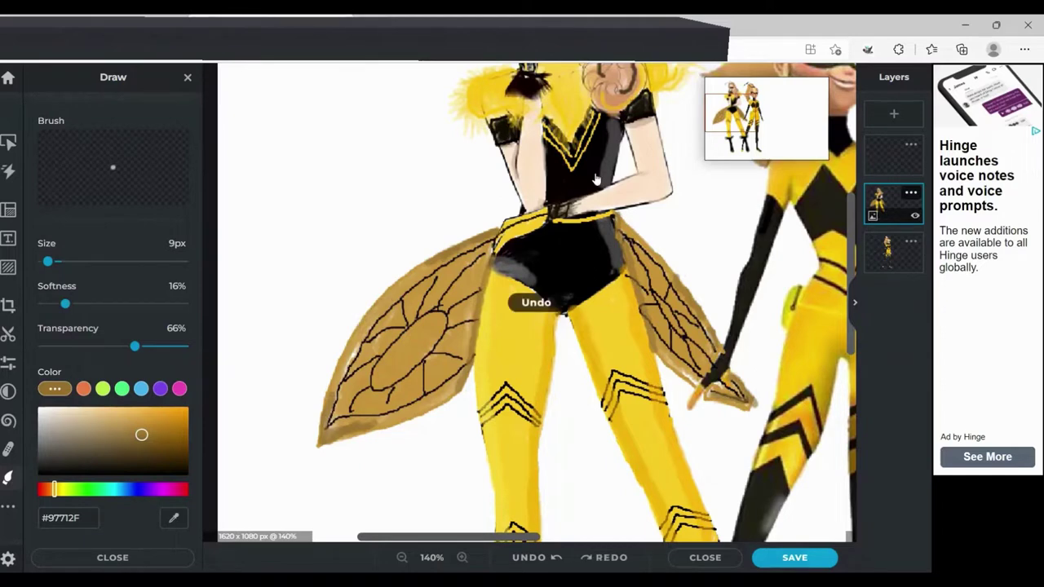
pyautogui.hotkey('ctrl', 'z')
pyautogui.hotkey('ctrl', 'z')
pyautogui.hotkey('ctrl', 'z')
pyautogui.hotkey('ctrl', 'z')
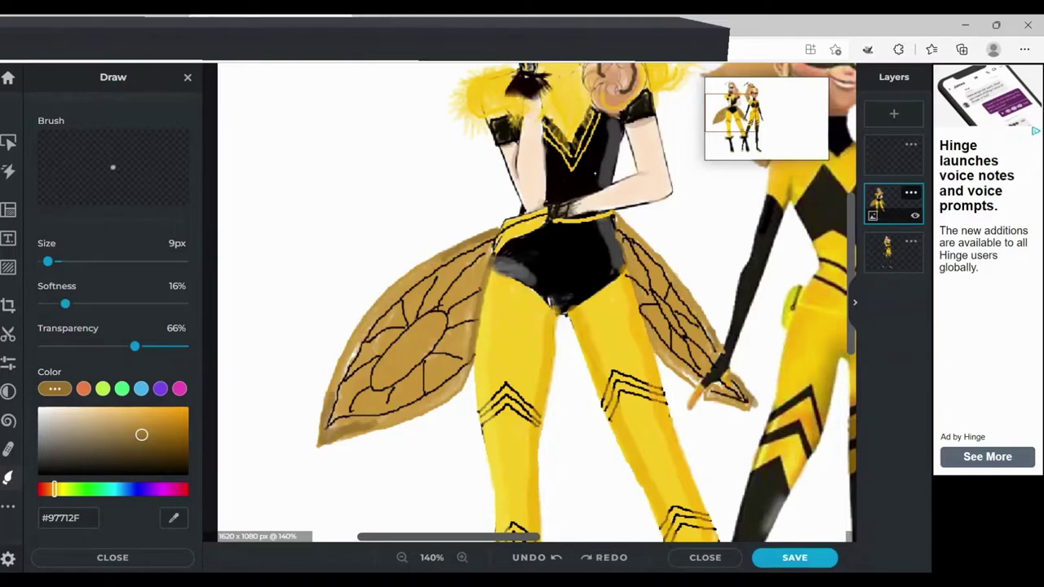
pyautogui.hotkey('ctrl', 'z')
pyautogui.hotkey('ctrl', 'z')
pyautogui.hotkey('ctrl', 'z')
pyautogui.hotkey('ctrl', 'z')
pyautogui.hotkey('ctrl', 'z')
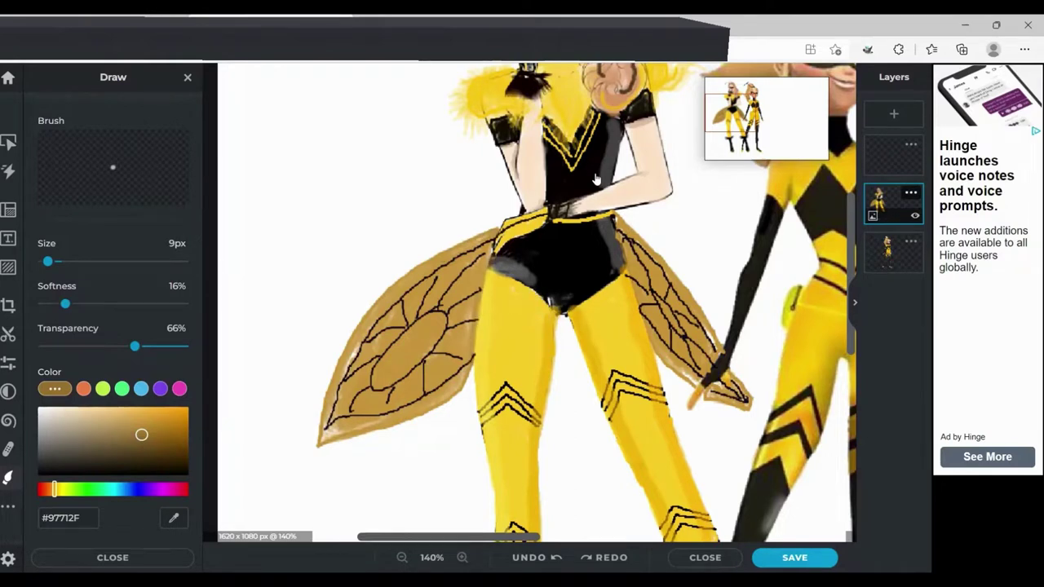
# Shade the outer edges of both wings with the 9 px brush in brown #97712F
pyautogui.moveTo(325, 399); pyautogui.dragTo(380, 316)
pyautogui.moveTo(419, 267); pyautogui.dragTo(489, 236)
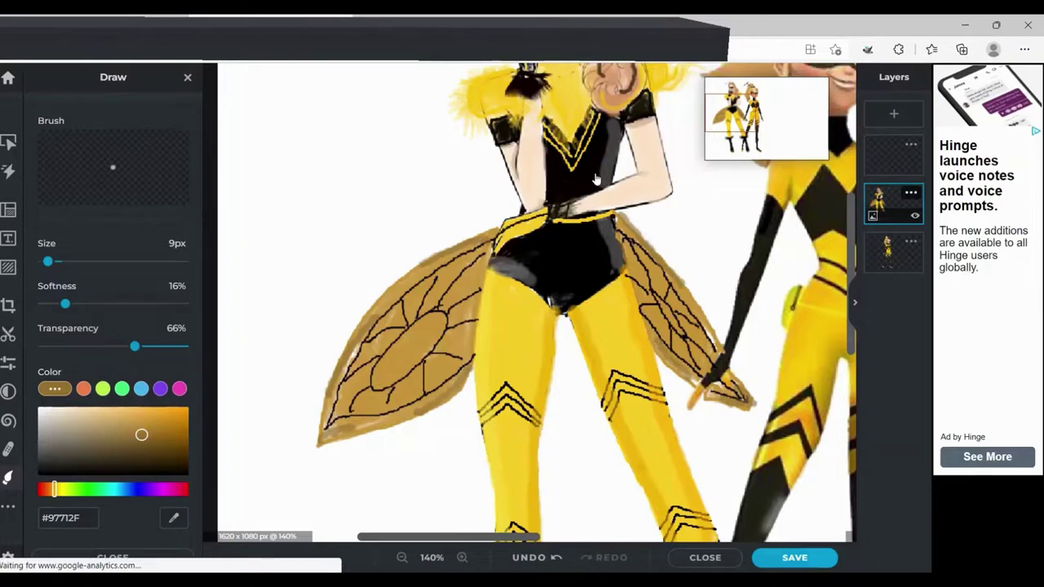
pyautogui.scroll(-1, 596, 179)
pyautogui.scroll(4, 595, 179)
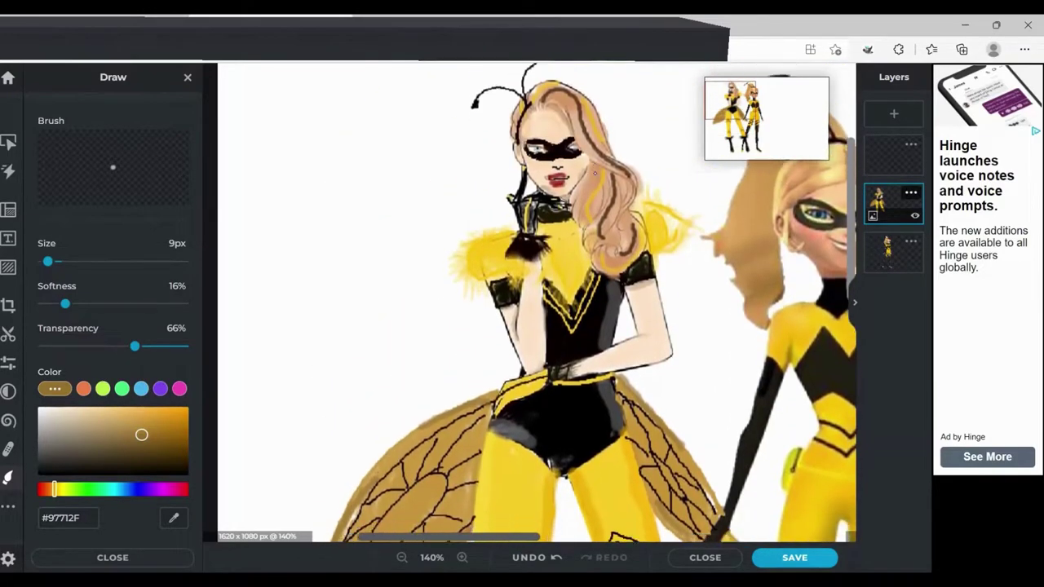
pyautogui.scroll(-6, 594, 173)
pyautogui.scroll(3, 594, 173)
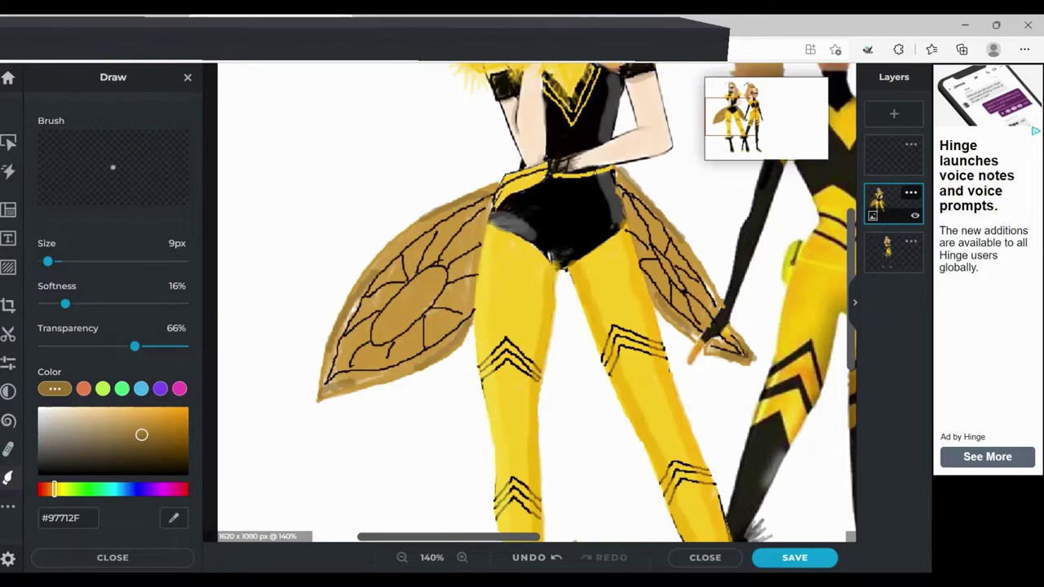
# Fill out the lower edge of the smaller wing with the Sketchy pen in the wing's golden brown #C8953A
pyautogui.scroll(1, 114, 245)
pyautogui.click(133, 138)
pyautogui.click(113, 191)
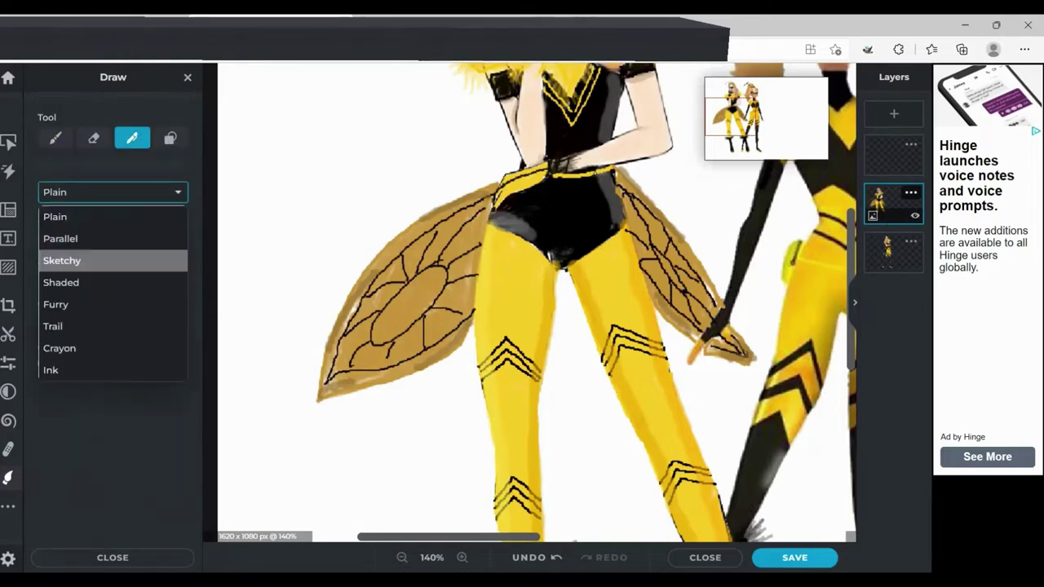
pyautogui.click(71, 261)
pyautogui.click(55, 364)
pyautogui.click(404, 292)
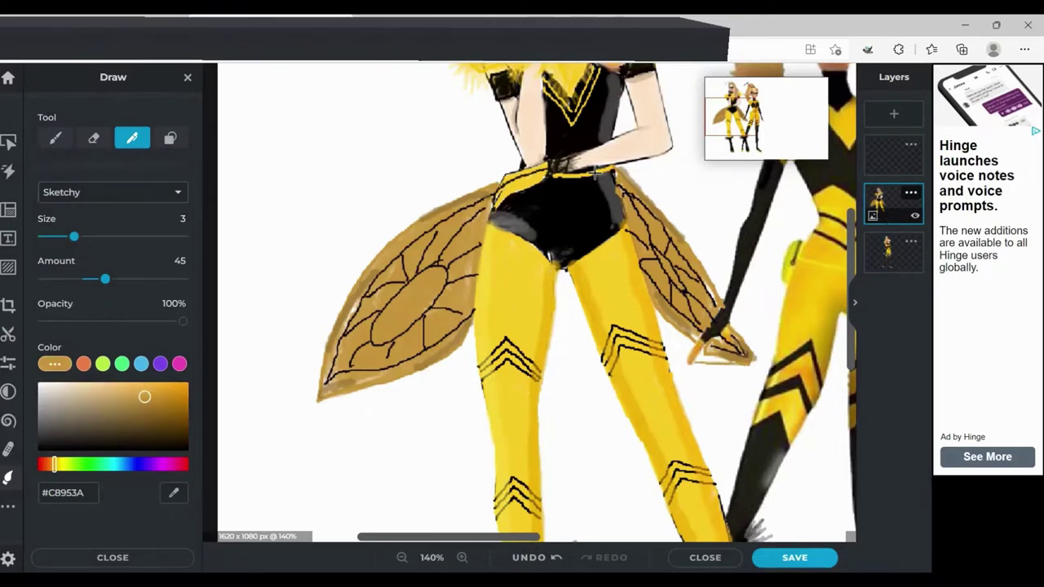
pyautogui.moveTo(687, 362)
pyautogui.mouseDown()
pyautogui.moveTo(657, 315)
pyautogui.moveTo(687, 354)
pyautogui.moveTo(658, 315)
pyautogui.moveTo(700, 355)
pyautogui.moveTo(723, 359)
pyautogui.moveTo(711, 344)
pyautogui.mouseUp()
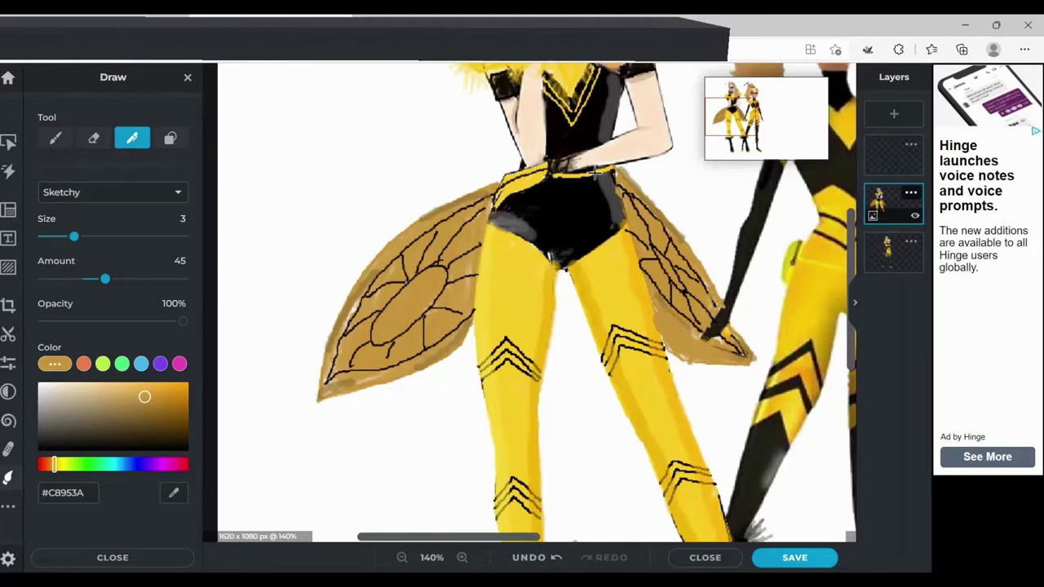
# Draw vein lines in the filled lower part of the smaller wing with the Plain pen, size 3, in black #0D0901
pyautogui.click(112, 191)
pyautogui.click(57, 217)
pyautogui.click(101, 236)
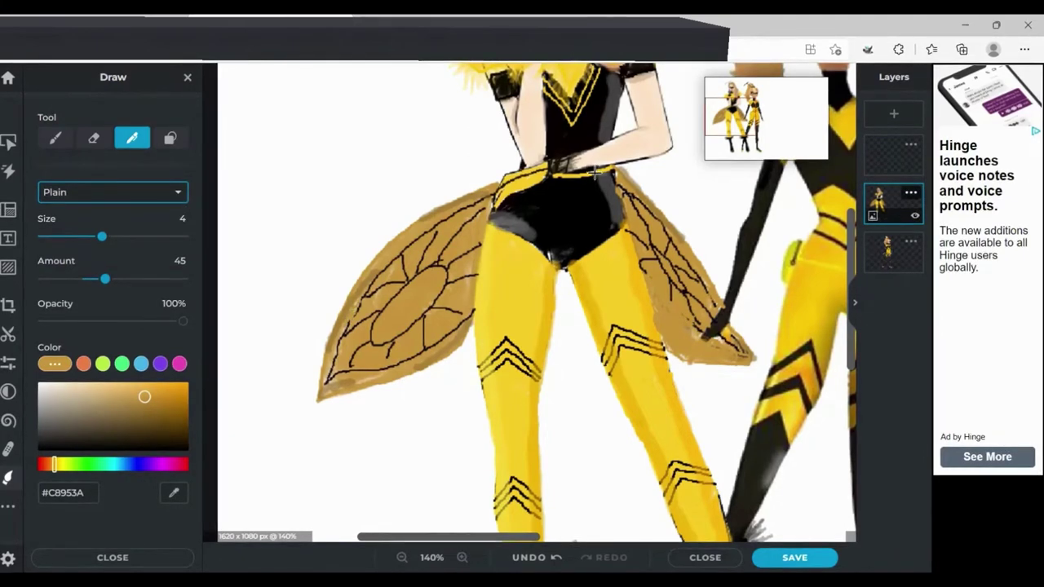
pyautogui.scroll(5, 596, 170)
pyautogui.scroll(-8, 596, 172)
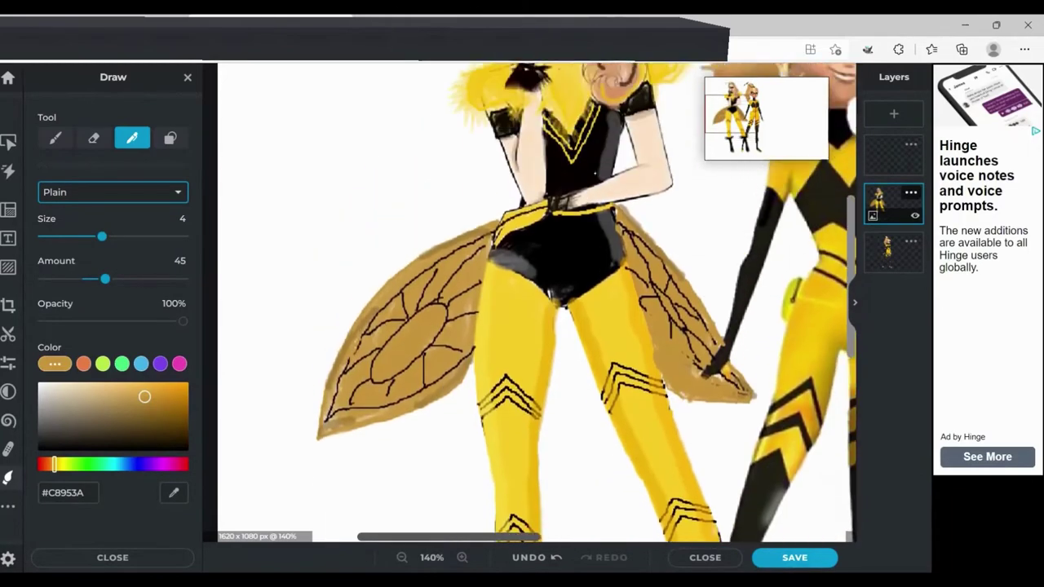
pyautogui.scroll(3, 595, 171)
pyautogui.scroll(-6, 594, 172)
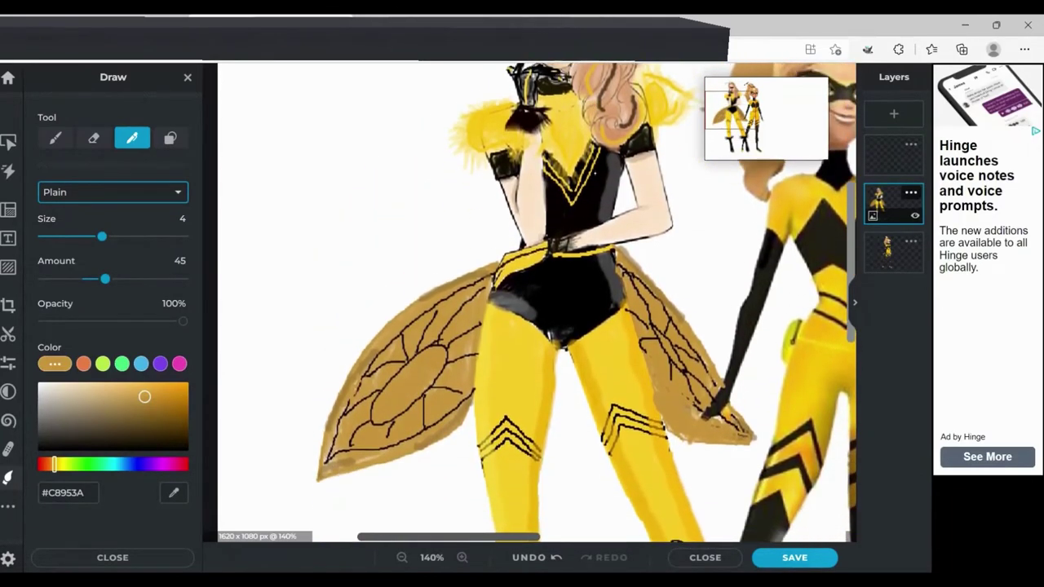
pyautogui.scroll(6, 594, 172)
pyautogui.scroll(-2, 595, 172)
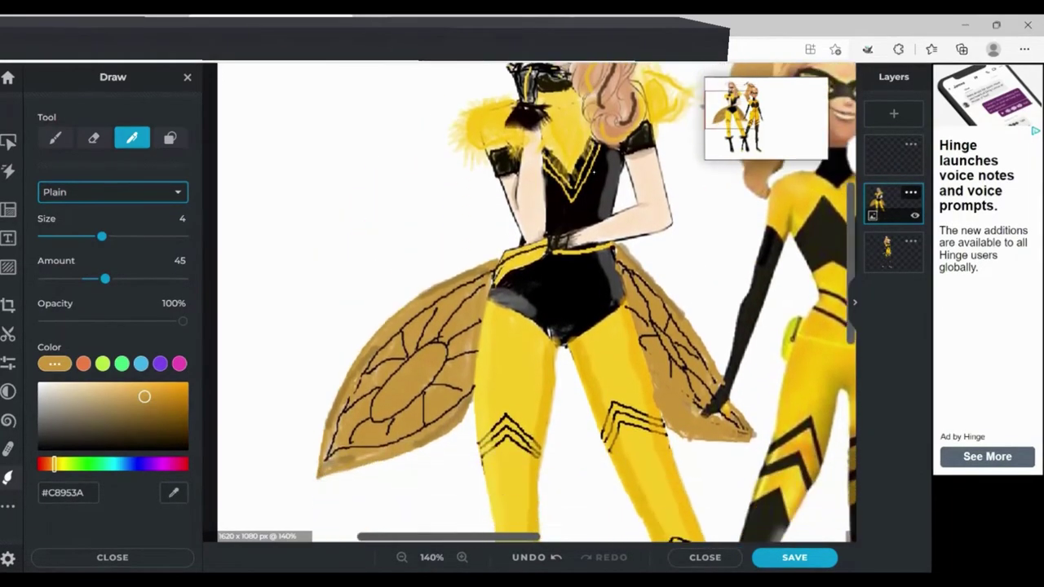
pyautogui.moveTo(102, 237); pyautogui.dragTo(76, 236)
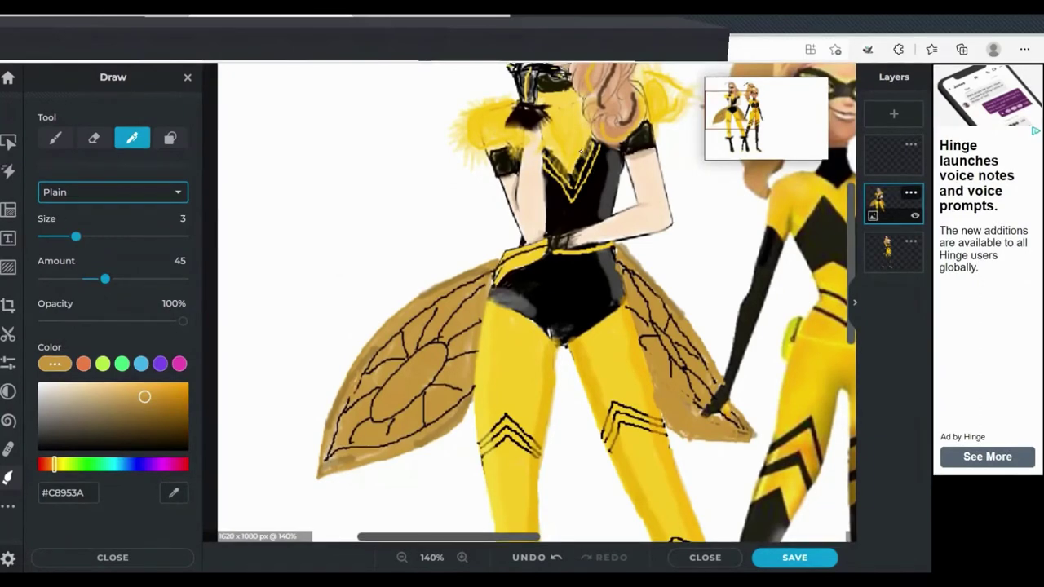
pyautogui.click(176, 447)
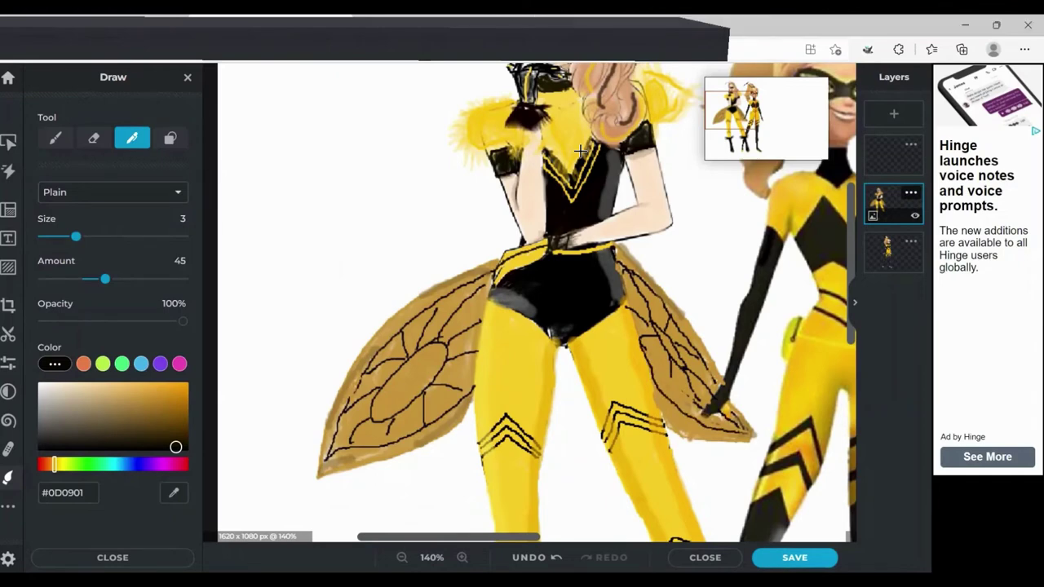
pyautogui.hotkey('ctrl', 'z')
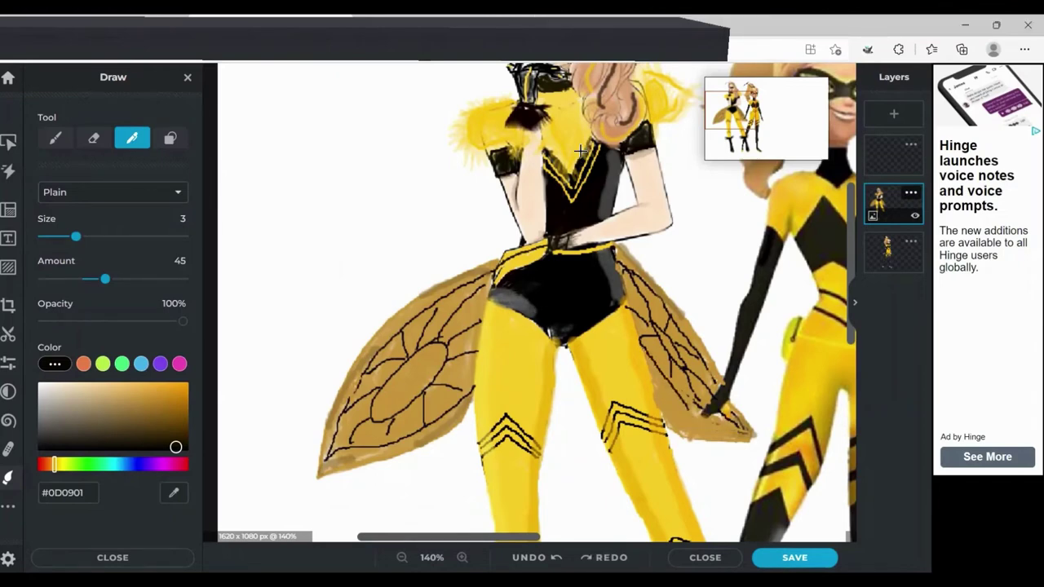
pyautogui.hotkey('ctrl', 'y')
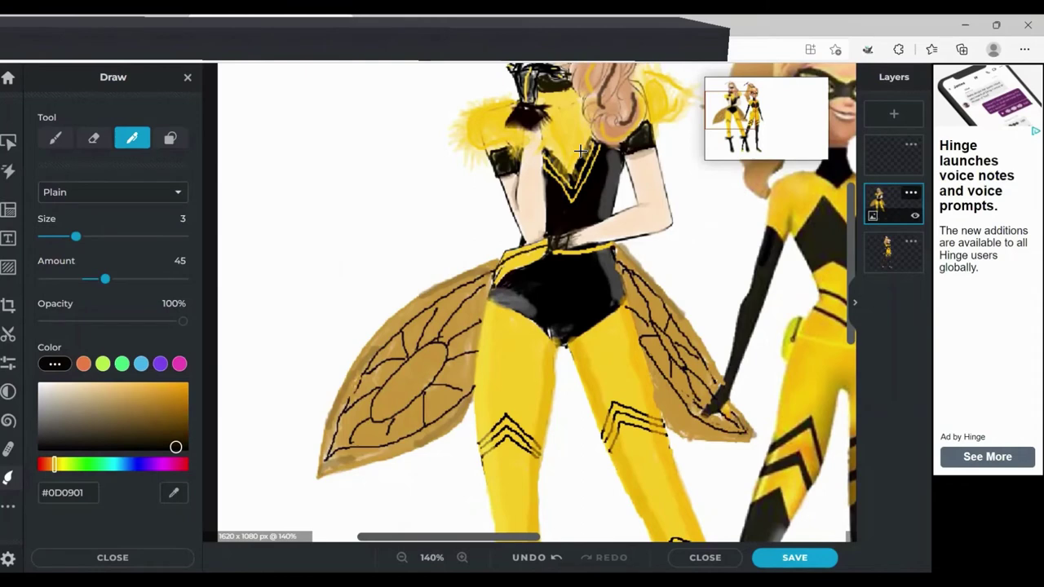